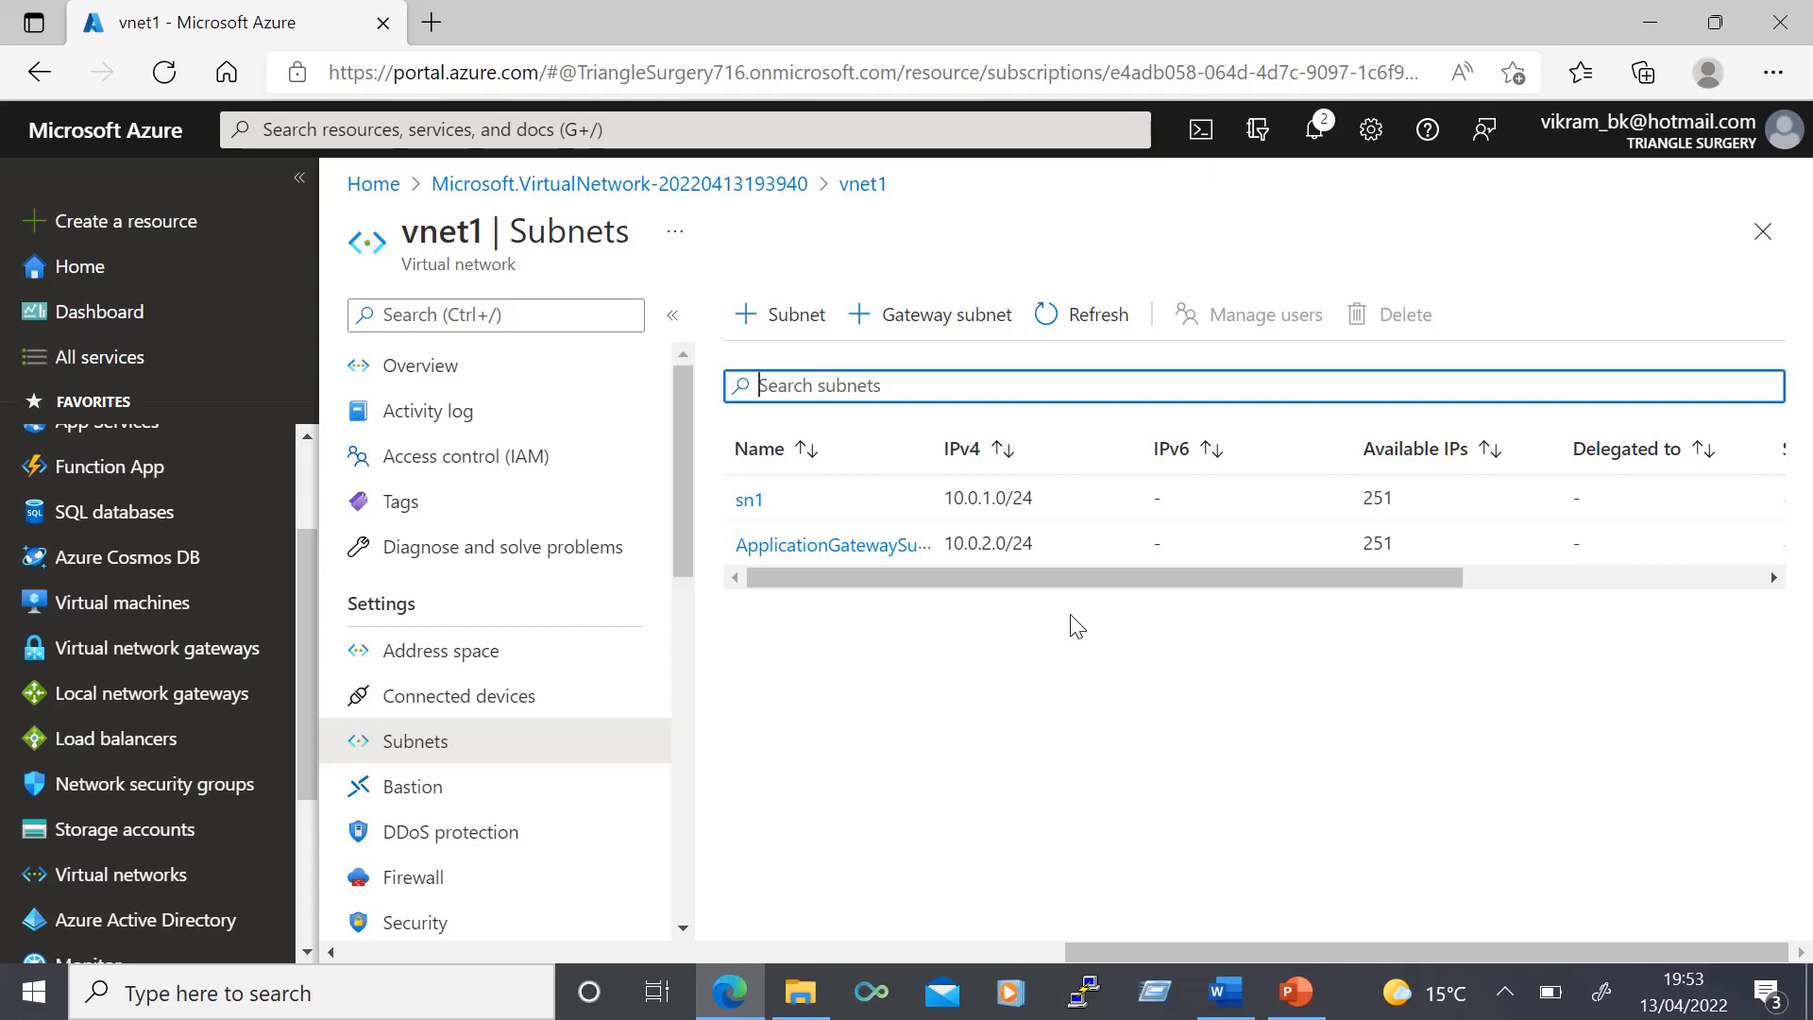
Set up a virtual machine named Videos in rg1 with Windows Server 2019 Datacenter - Gen1, size Standard_B2ms, and inbound HTTP, HTTPS and RDP.
{"action": "left_click", "coordinate": [144, 621]}
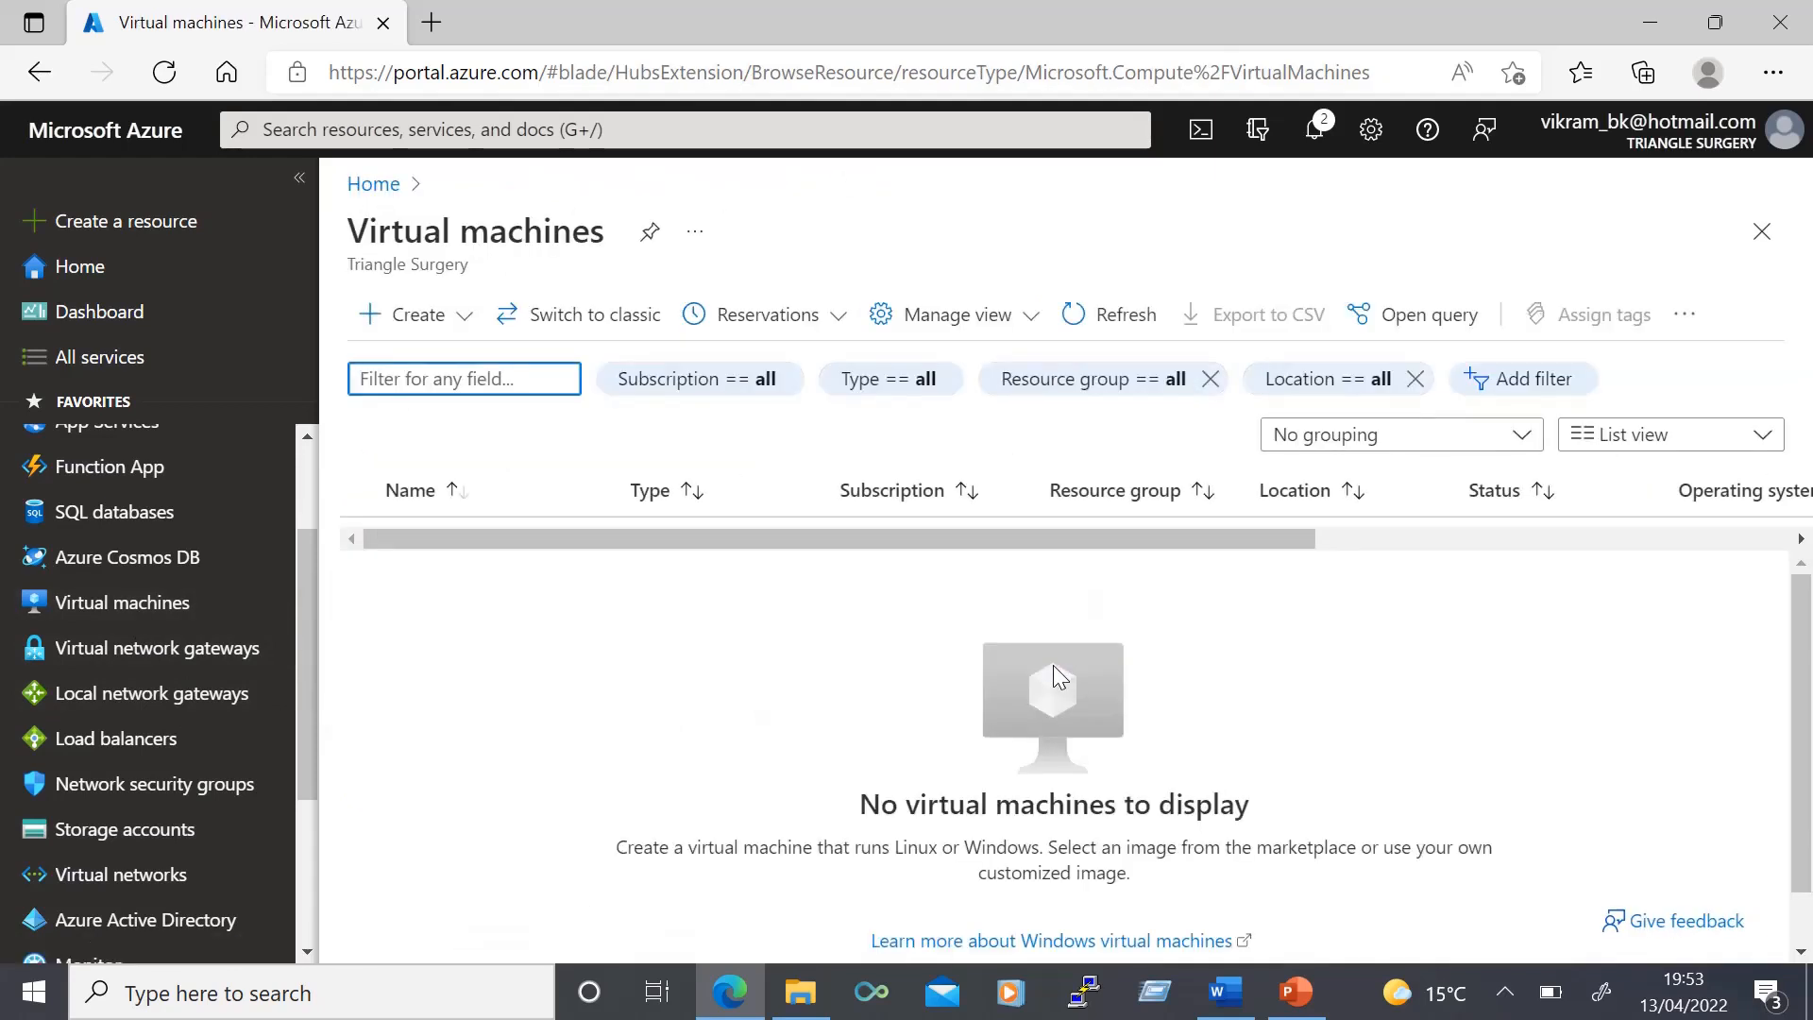
{"action": "left_click", "coordinate": [1015, 767]}
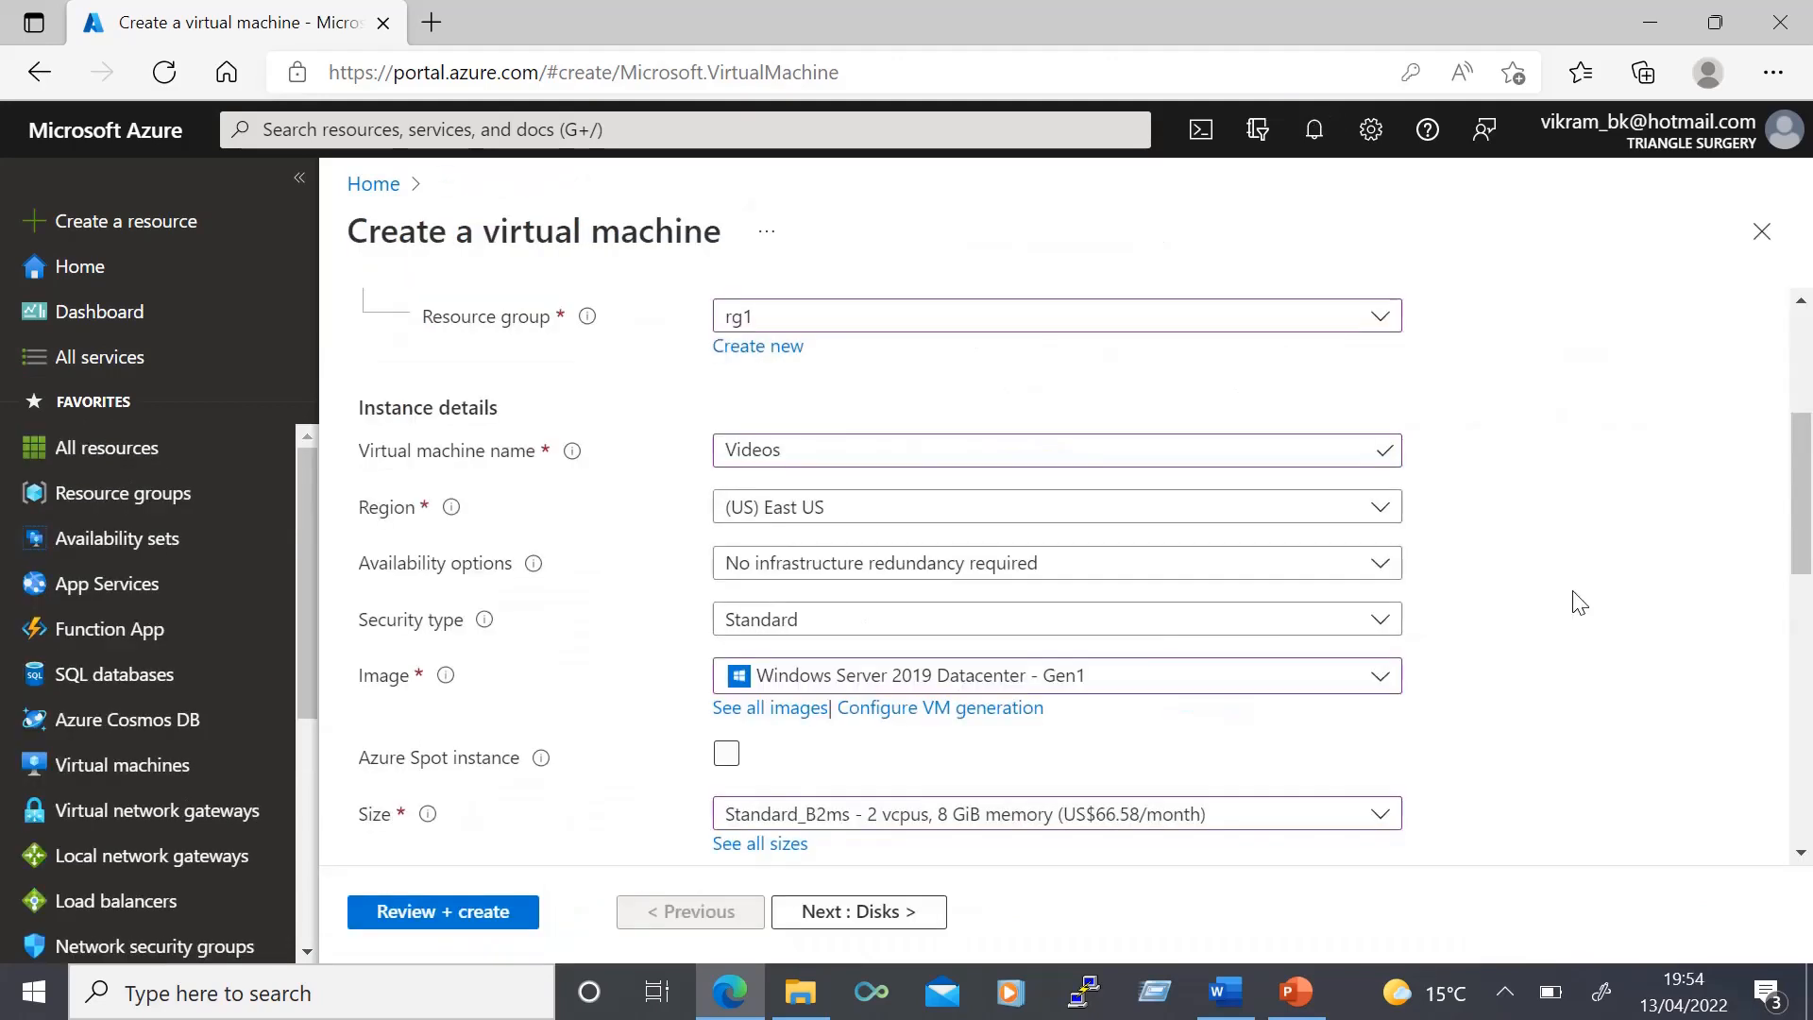
{"action": "scroll", "coordinate": [1563, 609], "scroll_direction": "up", "scroll_amount": 5}
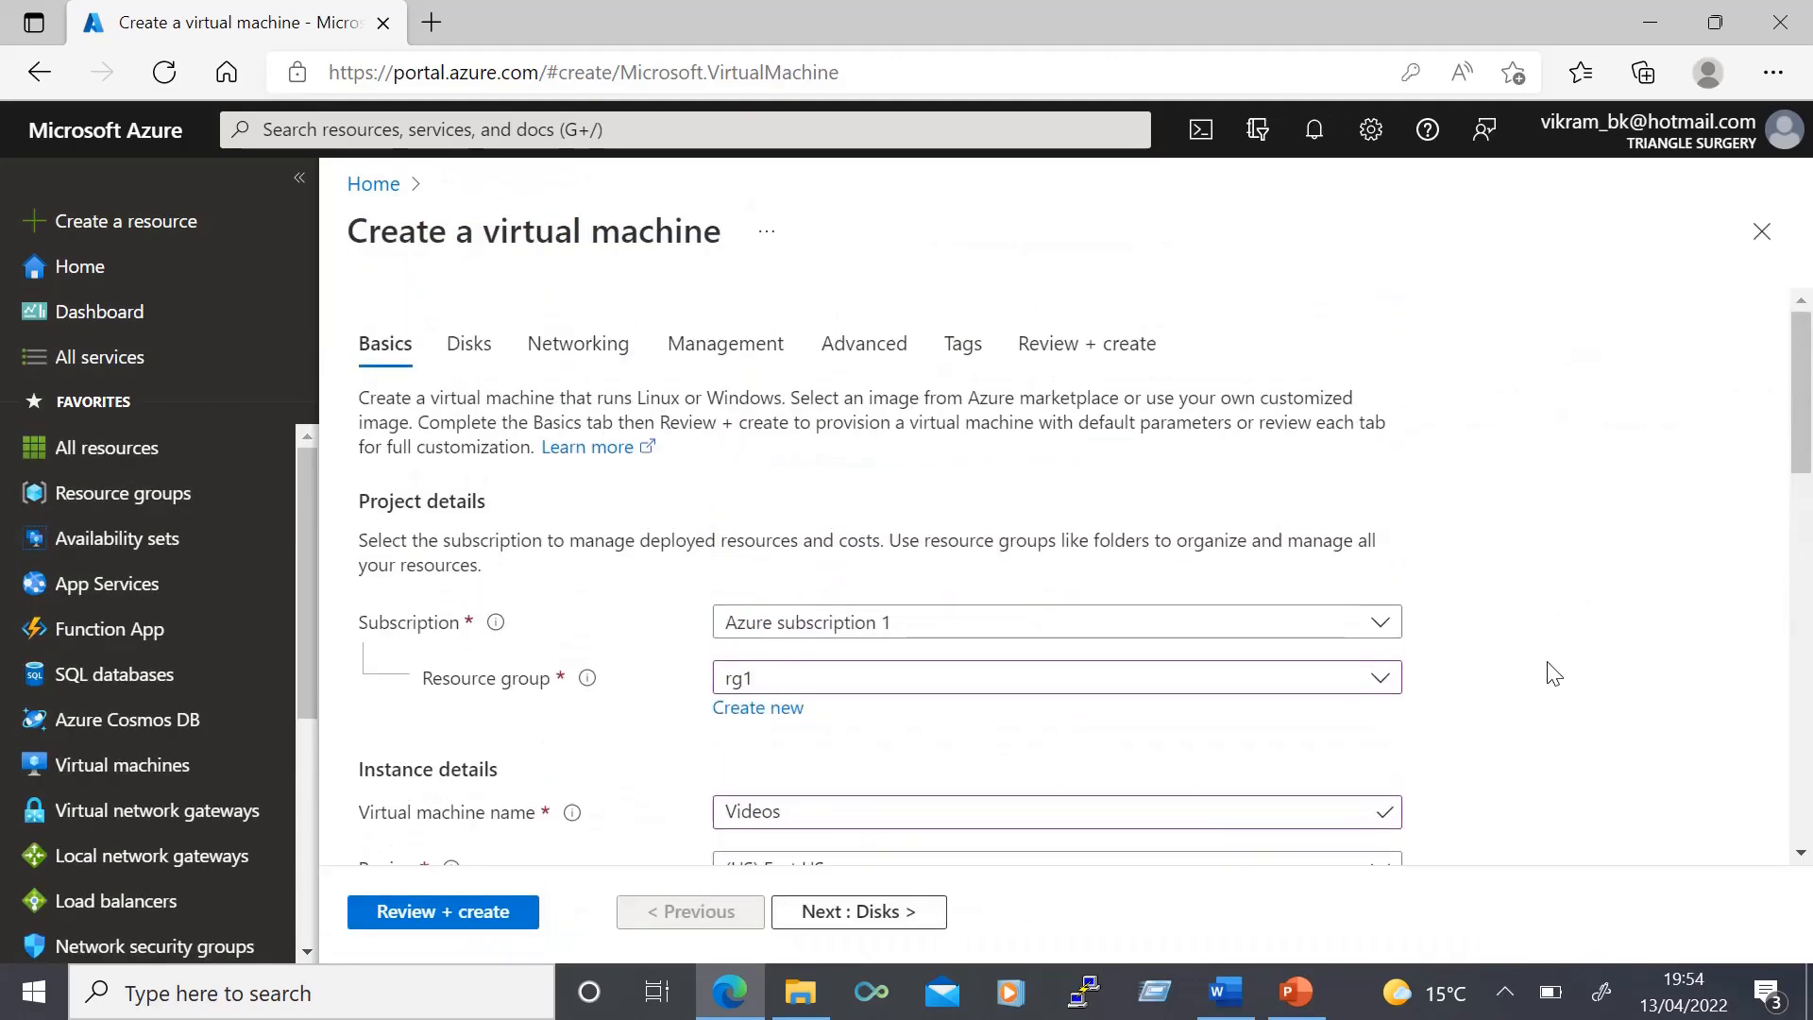
{"action": "scroll", "coordinate": [1553, 673], "scroll_direction": "down", "scroll_amount": 3}
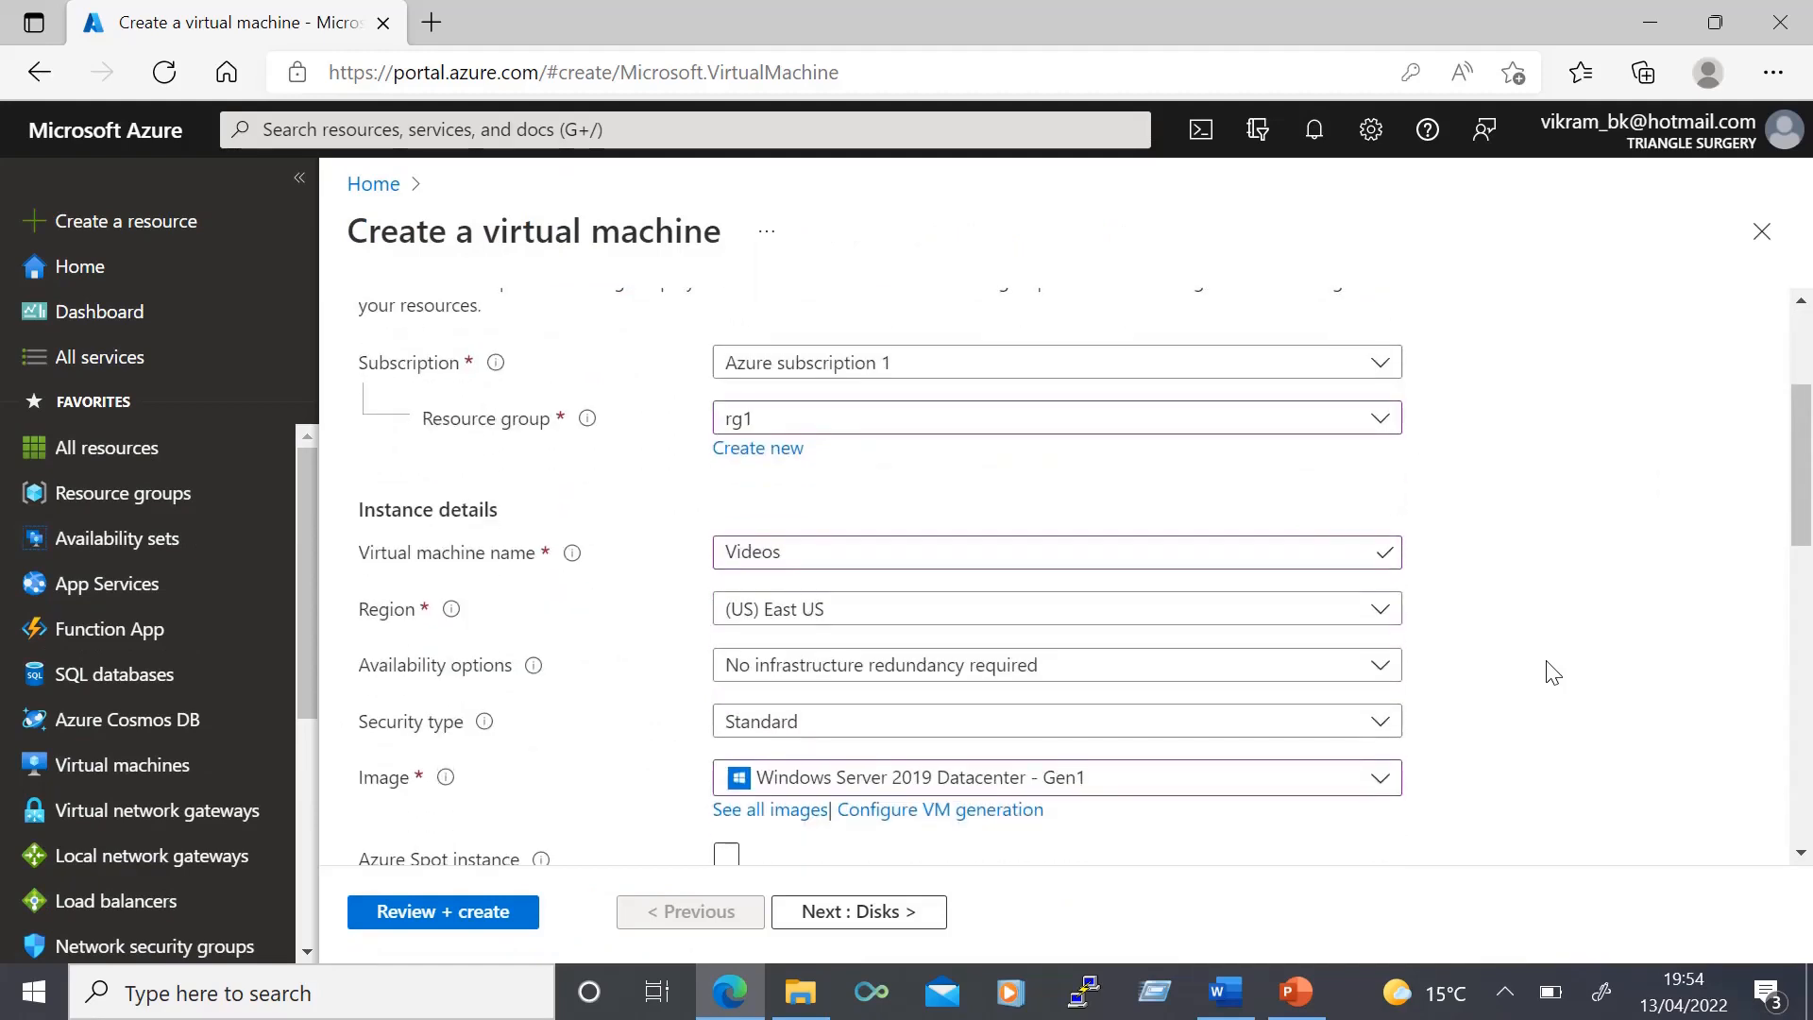
{"action": "scroll", "coordinate": [1553, 674], "scroll_direction": "down", "scroll_amount": 1}
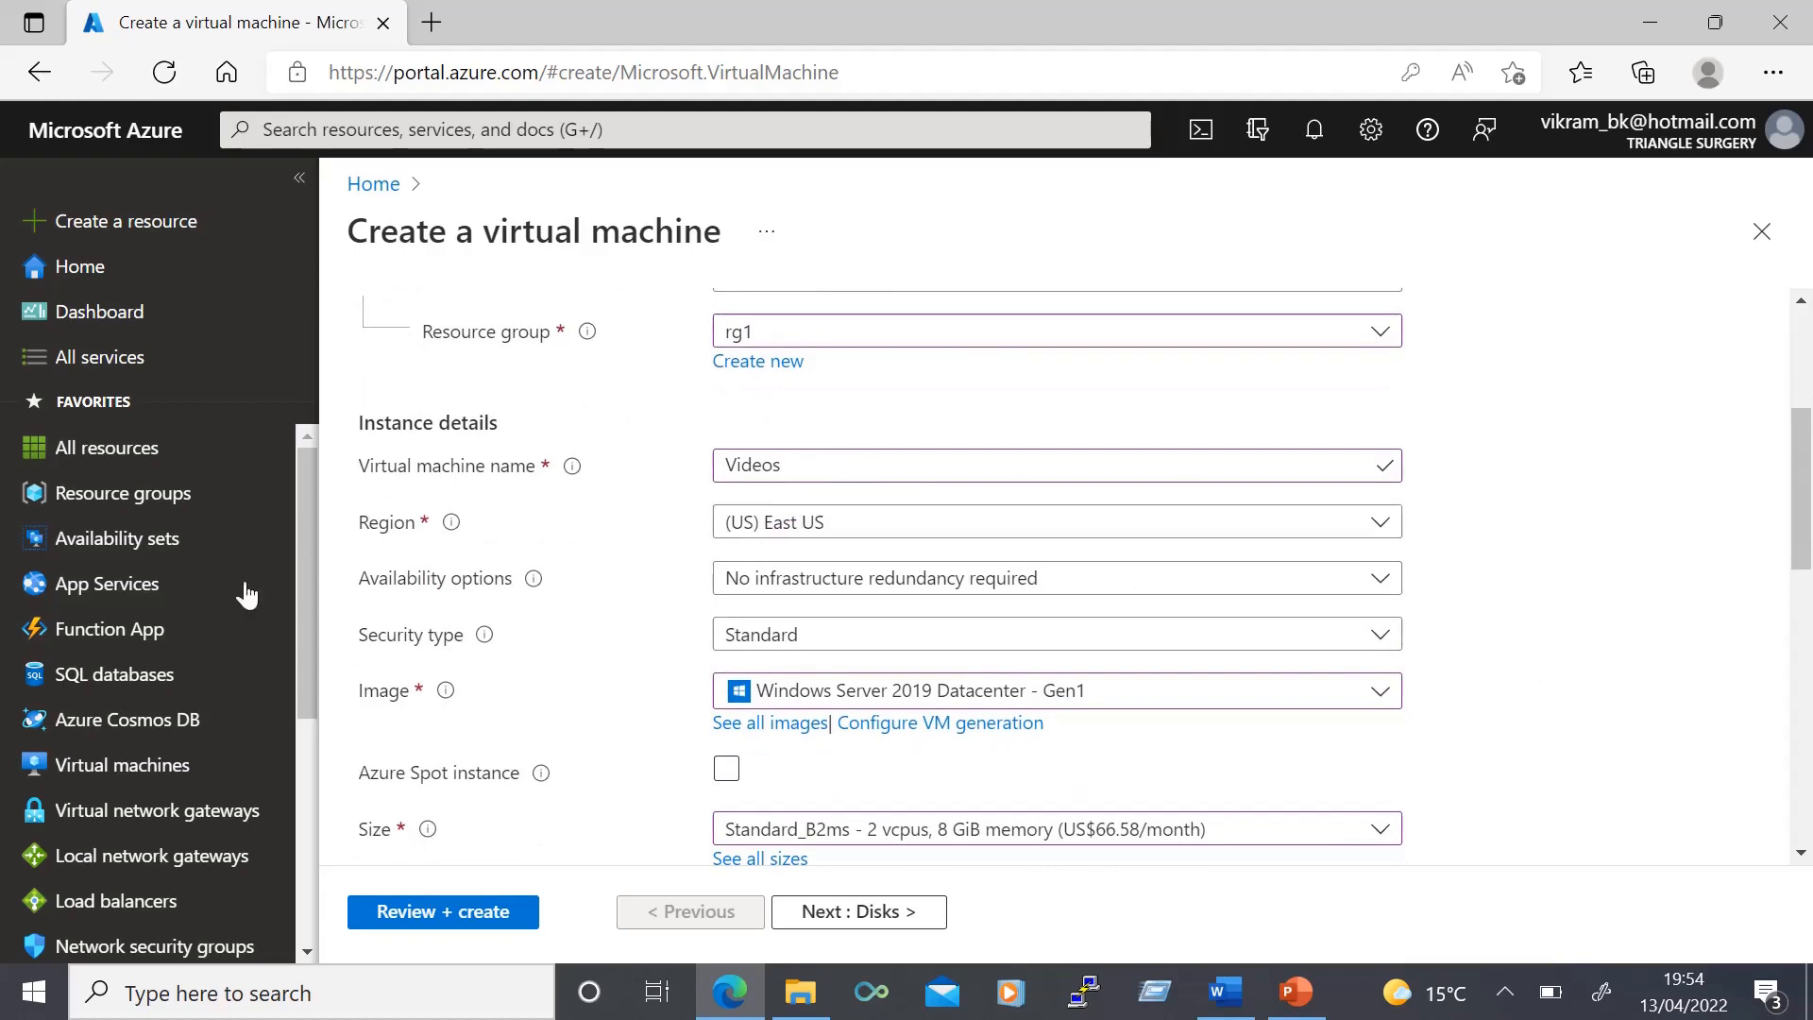
{"action": "scroll", "coordinate": [1523, 672], "scroll_direction": "down", "scroll_amount": 4}
{"action": "scroll", "coordinate": [1575, 644], "scroll_direction": "down", "scroll_amount": 8}
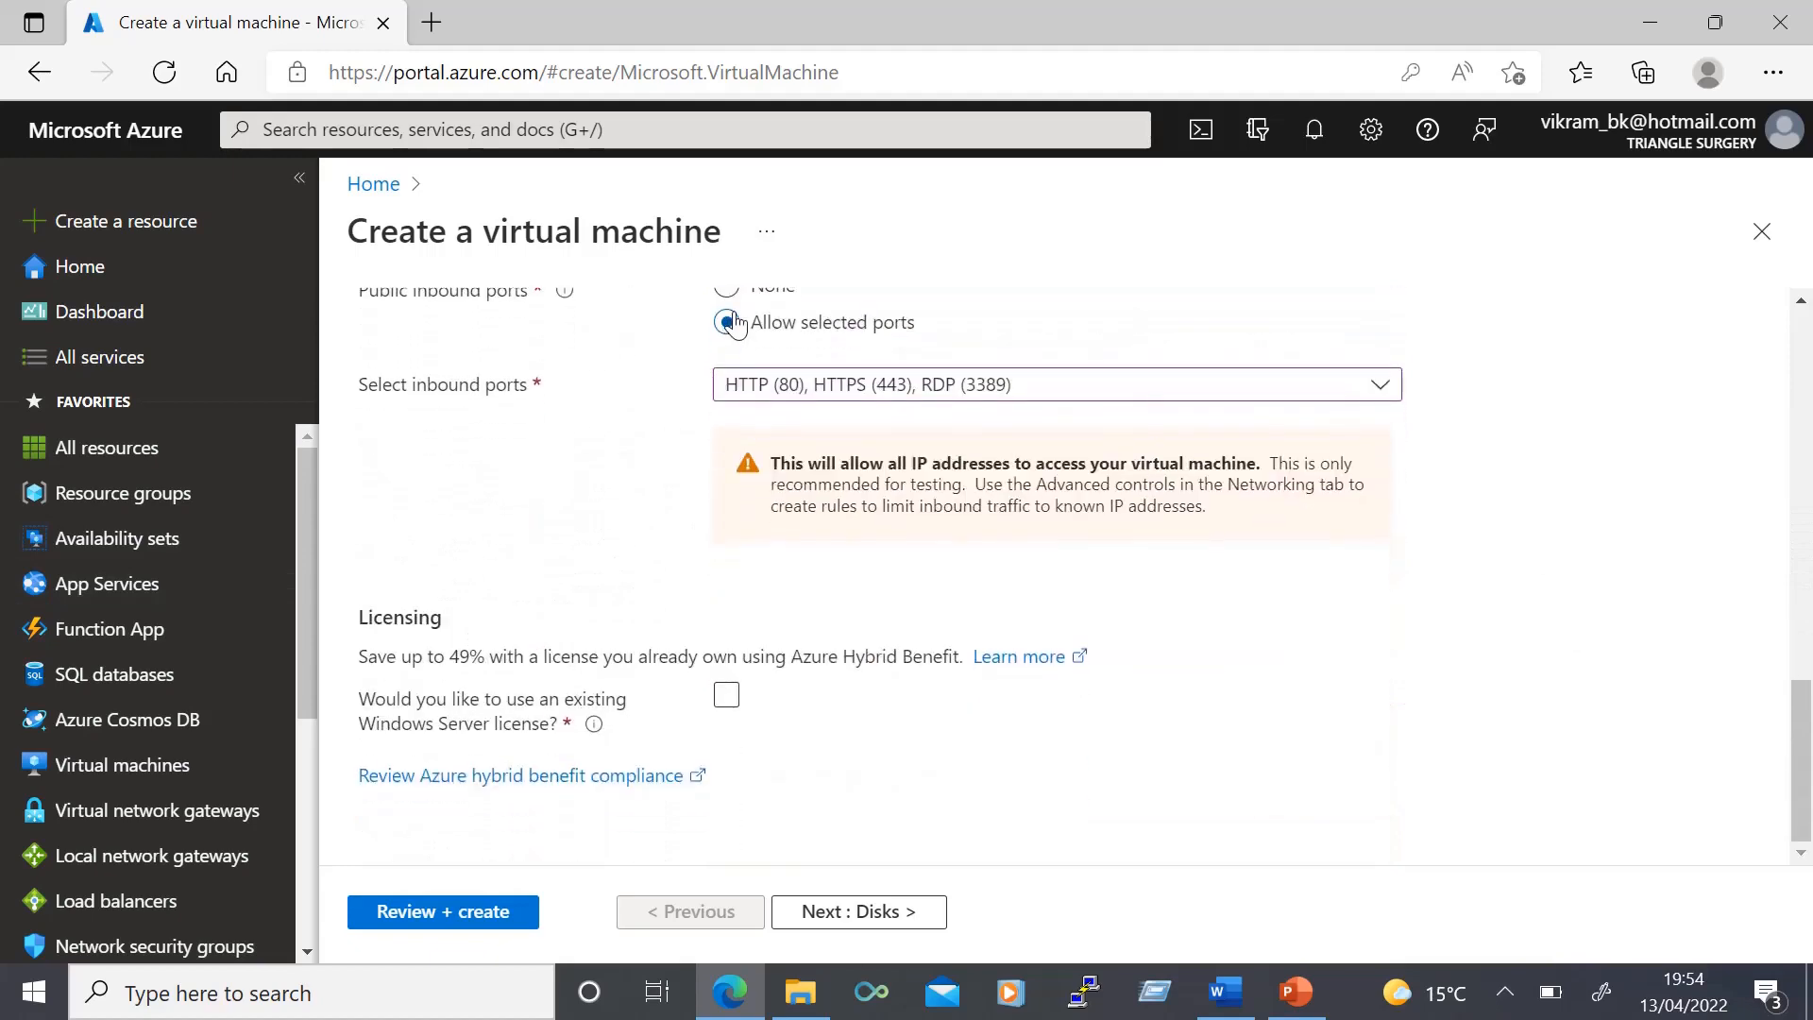
{"action": "scroll", "coordinate": [968, 425], "scroll_direction": "up", "scroll_amount": 2}
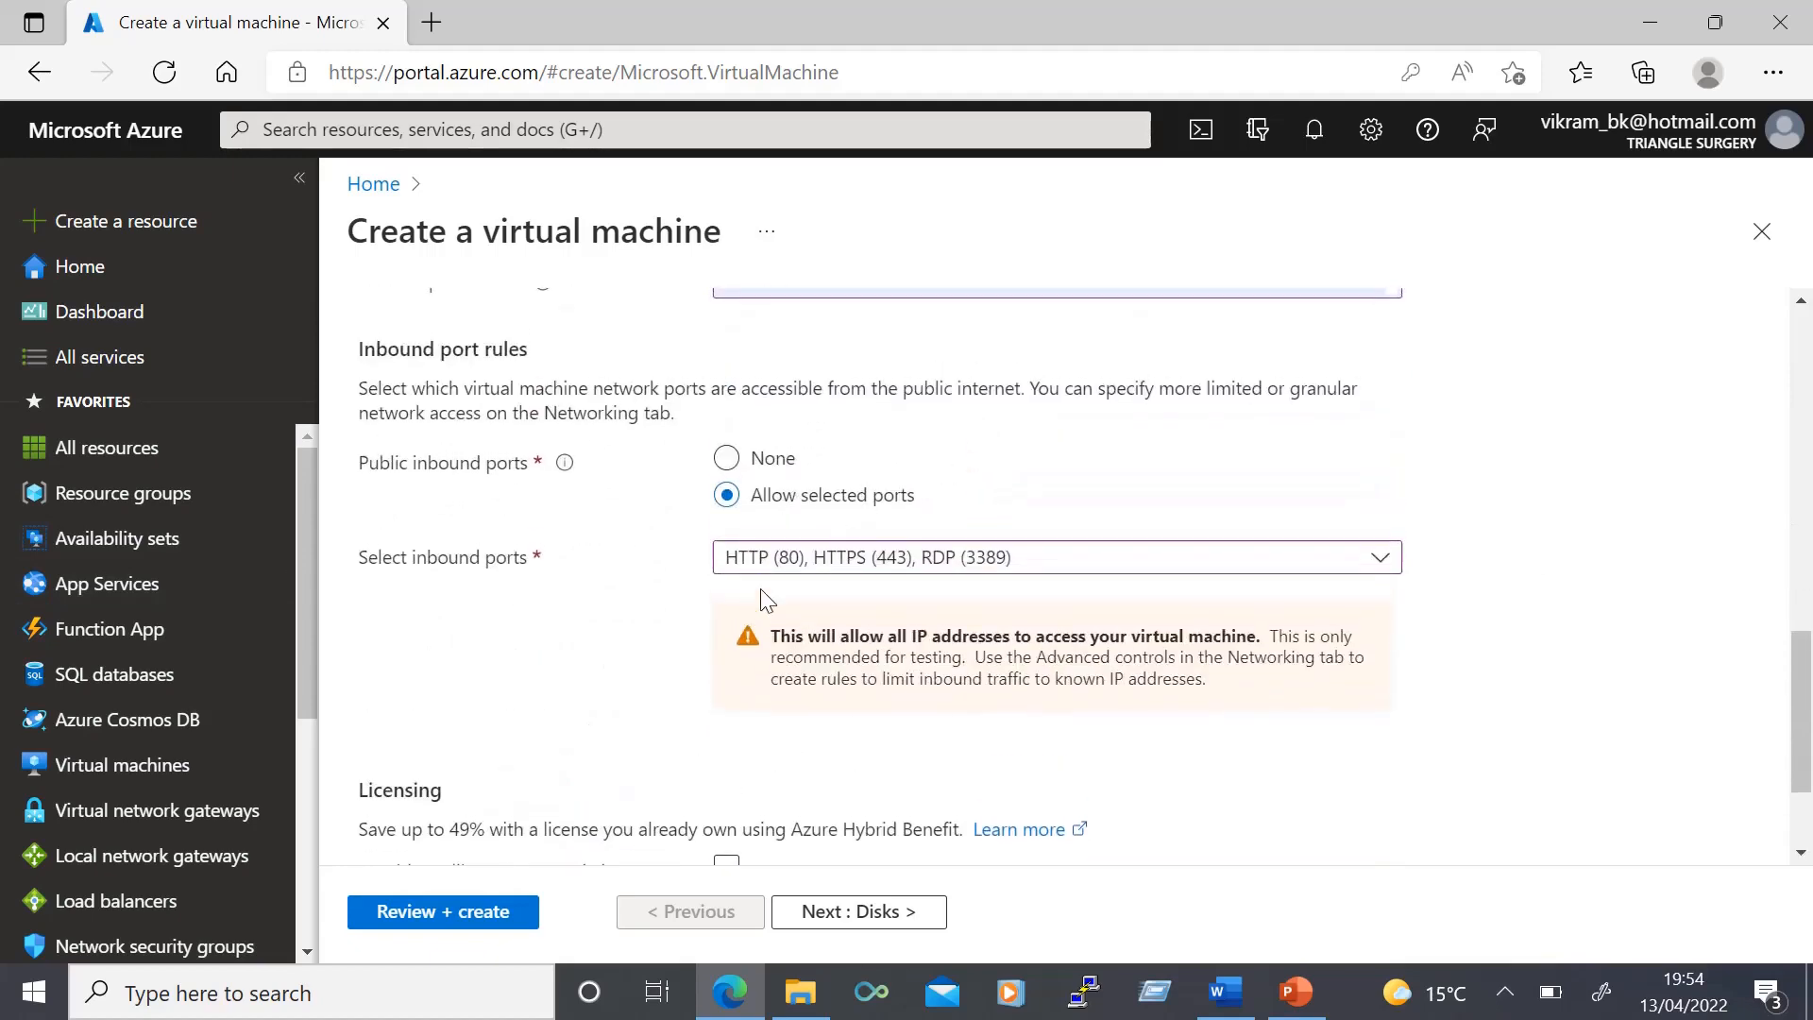
{"action": "scroll", "coordinate": [1470, 566], "scroll_direction": "down", "scroll_amount": 2}
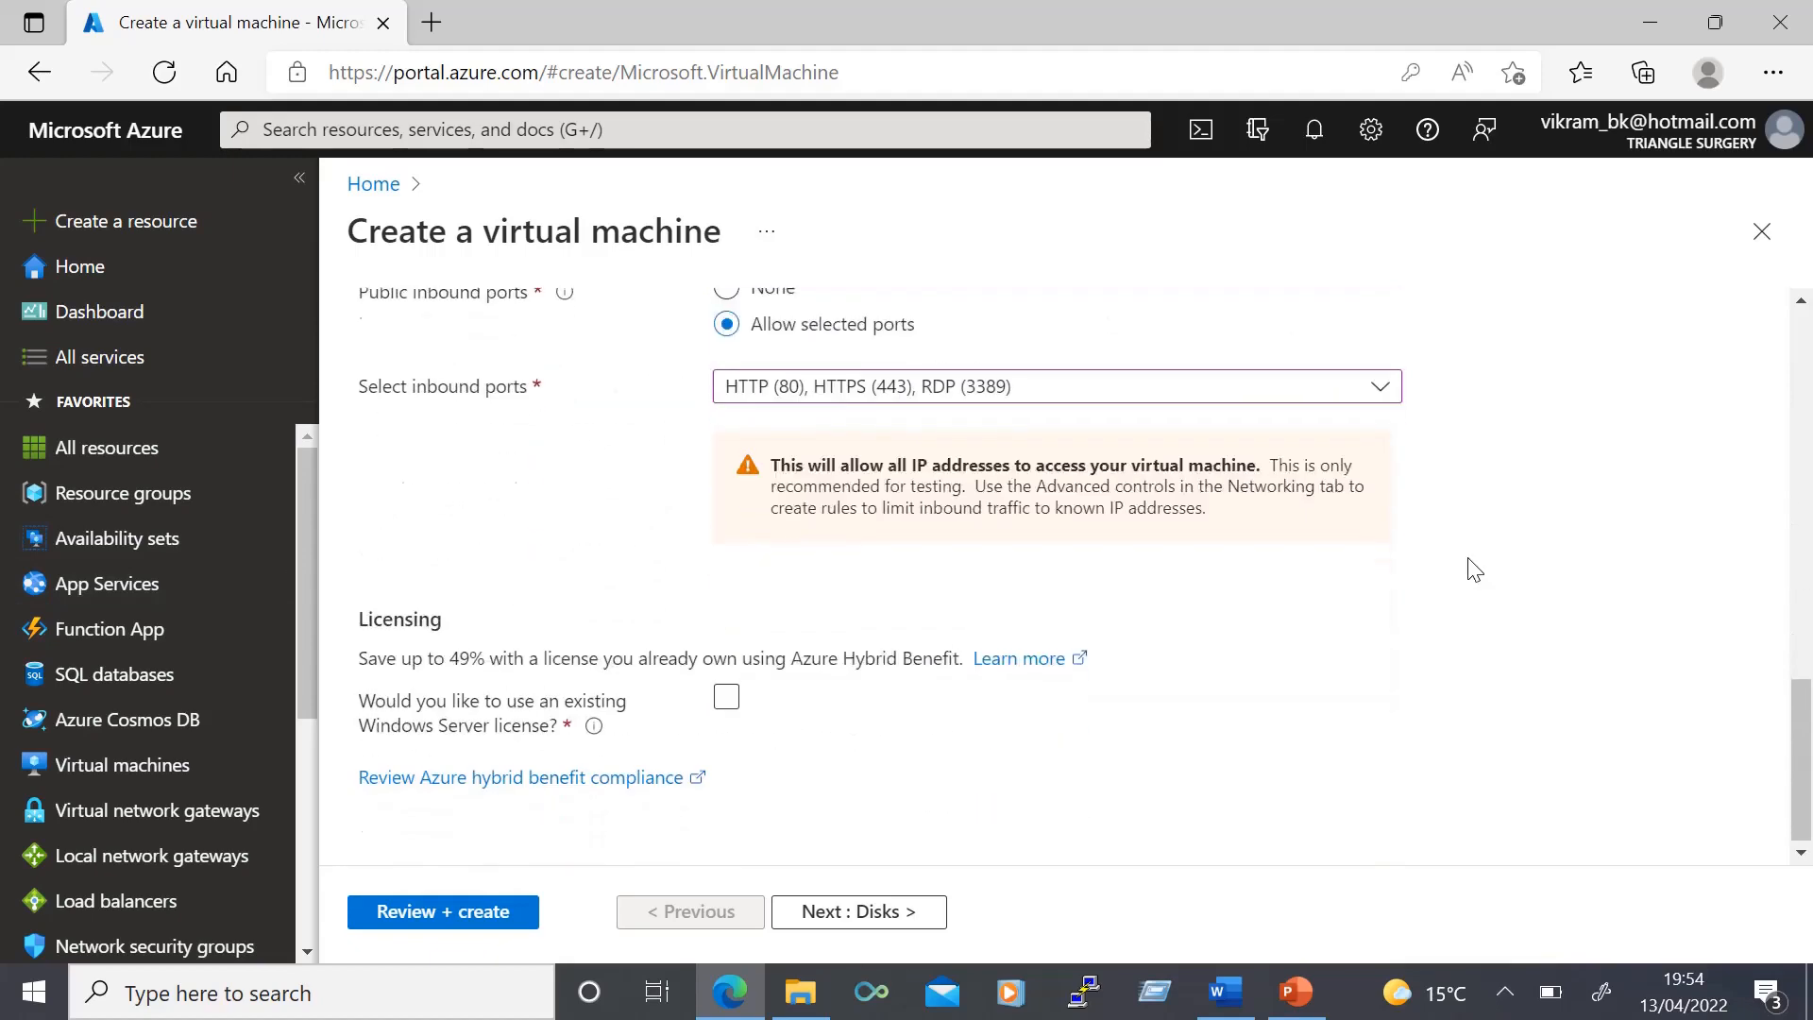
Keep the default disk settings and place the Videos virtual machine in subnet sn1 of vnet1.
{"action": "left_click", "coordinate": [878, 914]}
{"action": "left_click", "coordinate": [879, 912]}
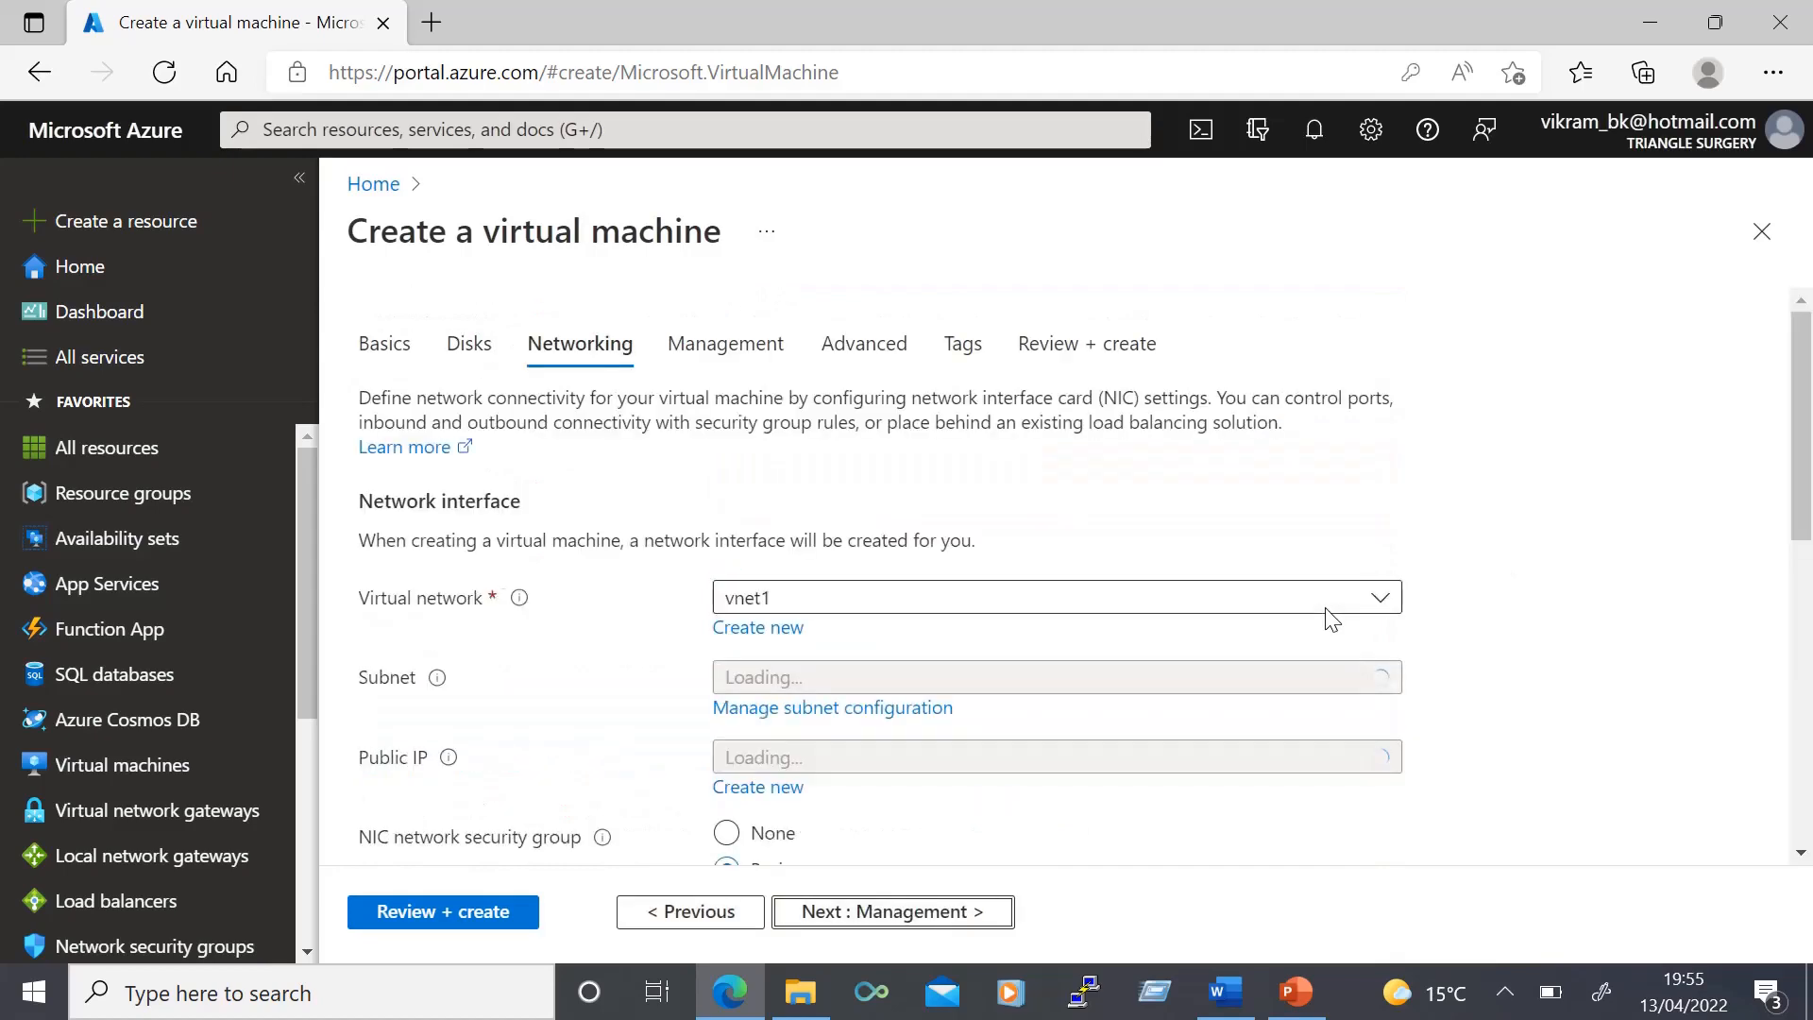
{"action": "scroll", "coordinate": [1332, 619], "scroll_direction": "down", "scroll_amount": 1}
{"action": "scroll", "coordinate": [1580, 607], "scroll_direction": "down", "scroll_amount": 1}
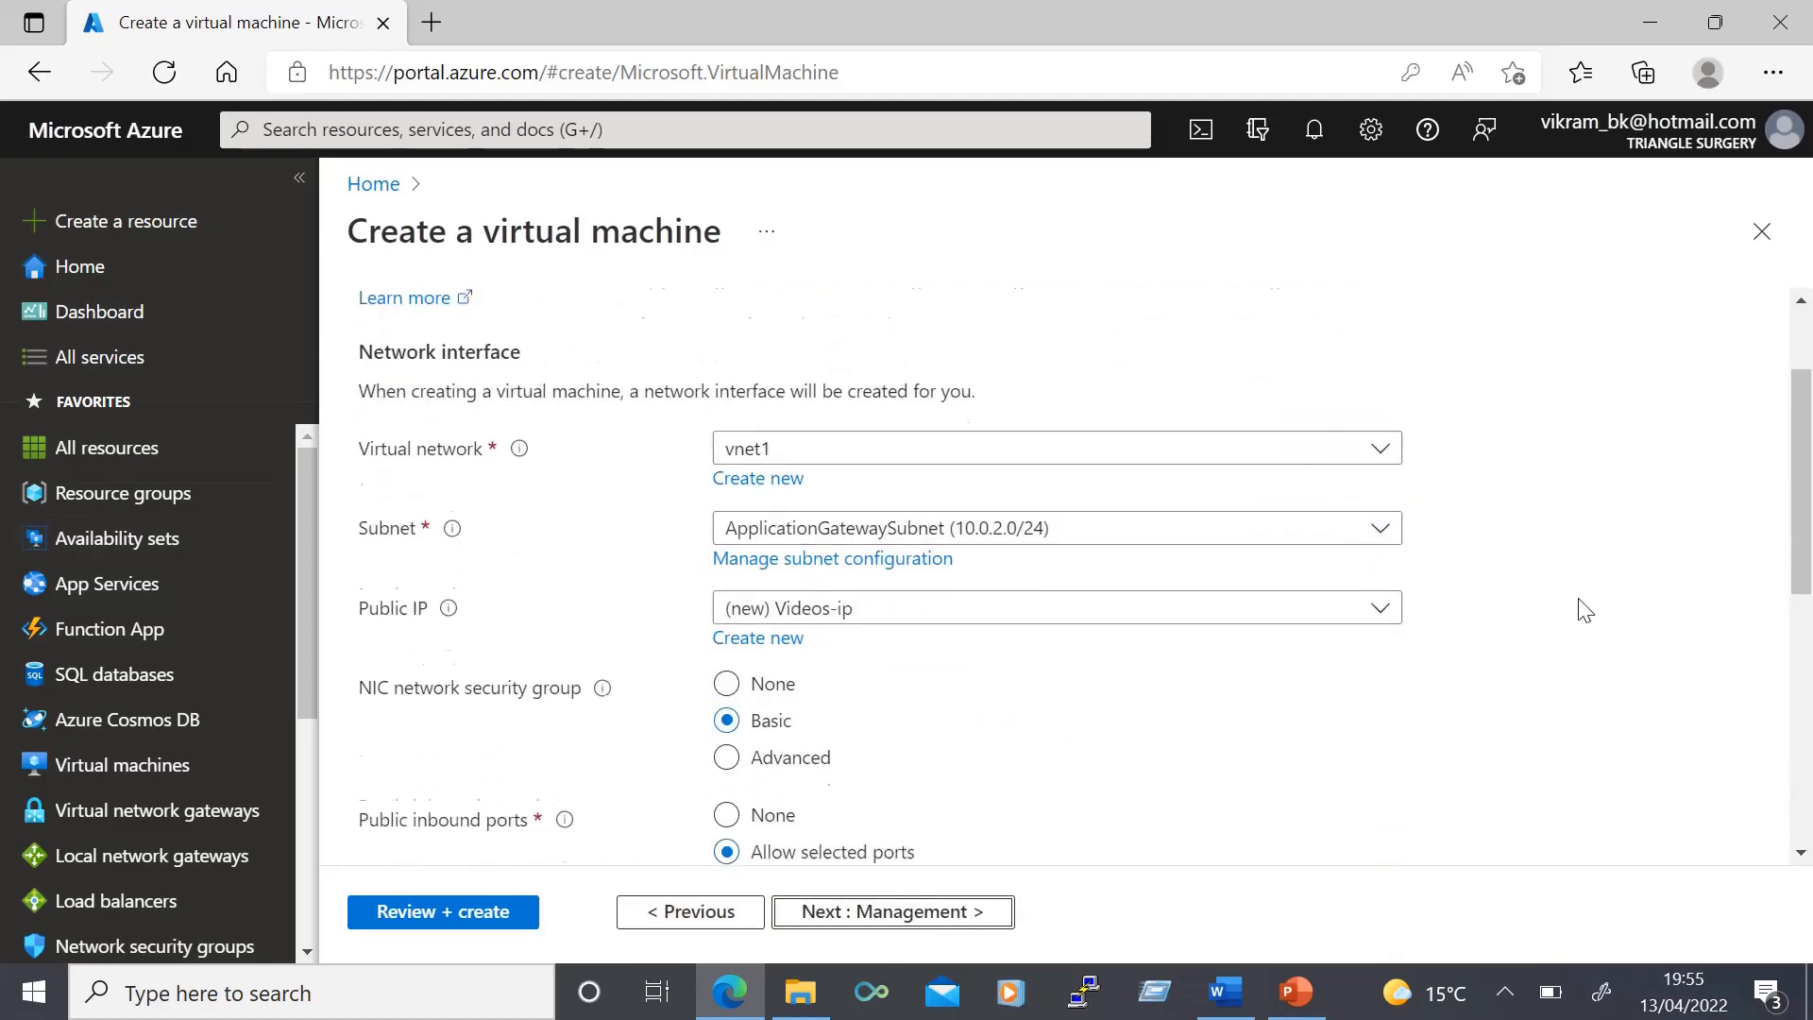
{"action": "left_click", "coordinate": [961, 508]}
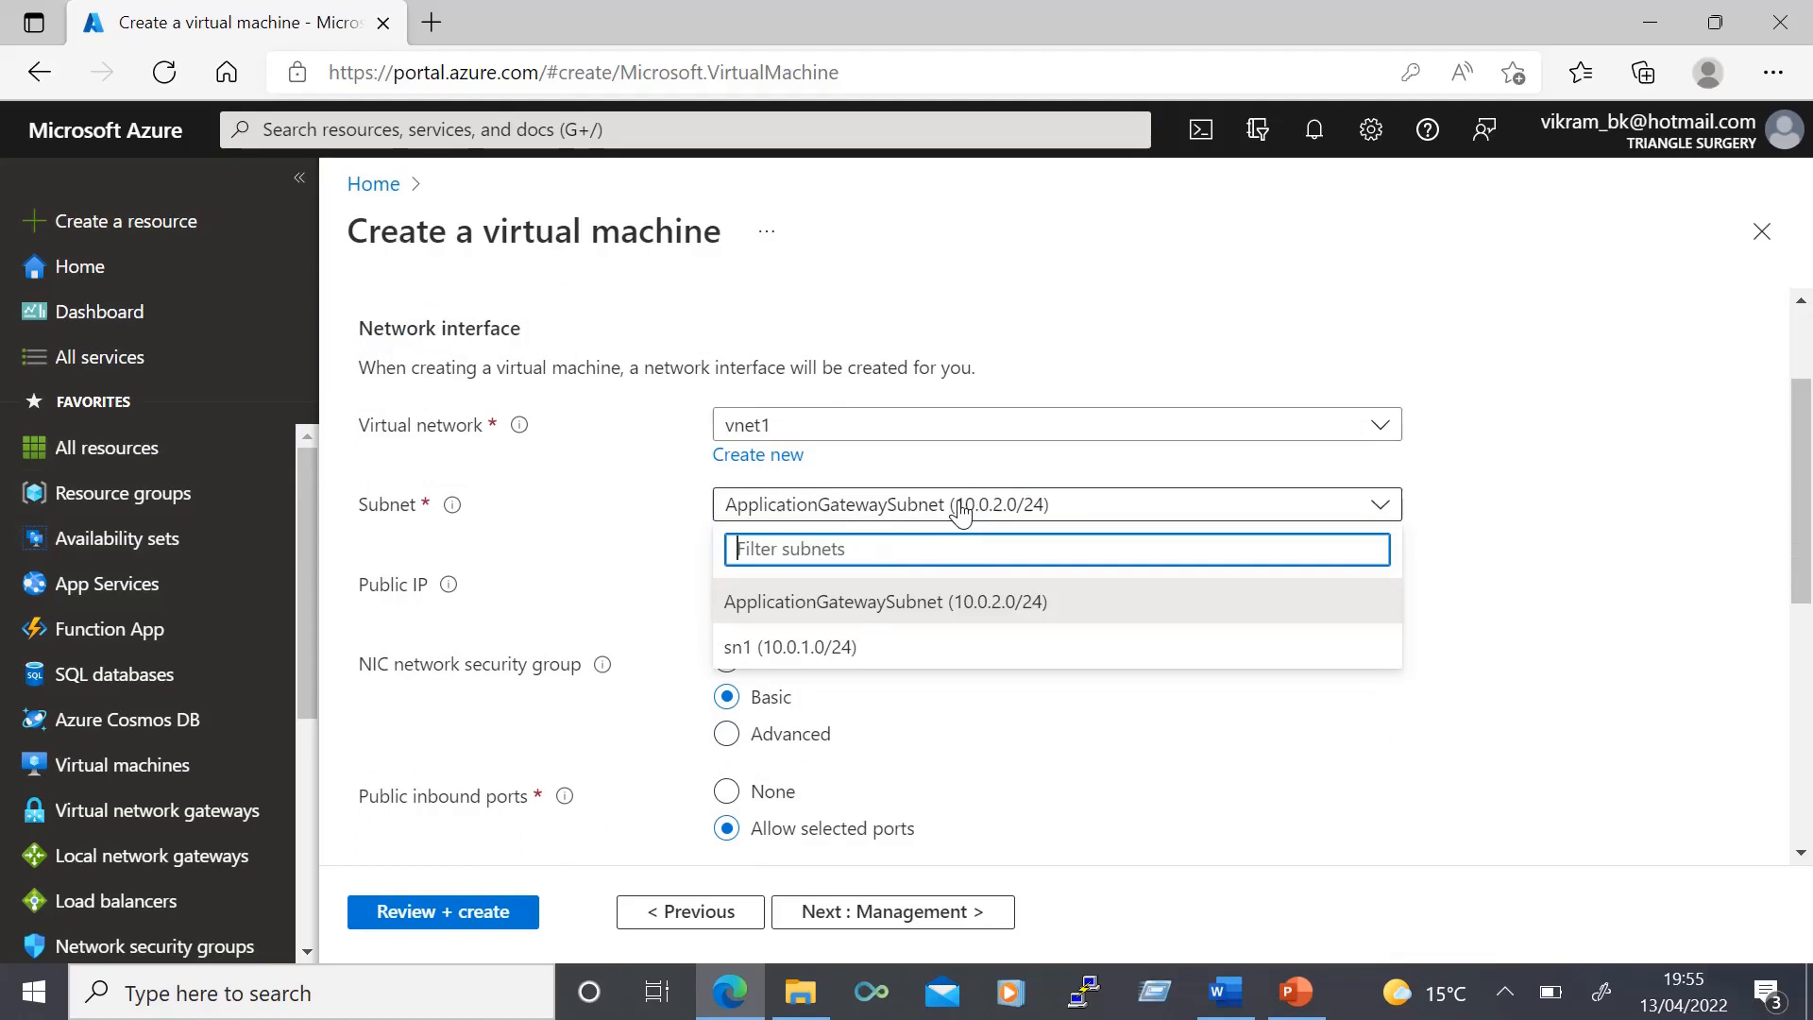
{"action": "left_click", "coordinate": [822, 652]}
Have the public IP and NIC deleted with the Videos virtual machine, and submit it for deployment.
{"action": "scroll", "coordinate": [462, 579], "scroll_direction": "down", "scroll_amount": 5}
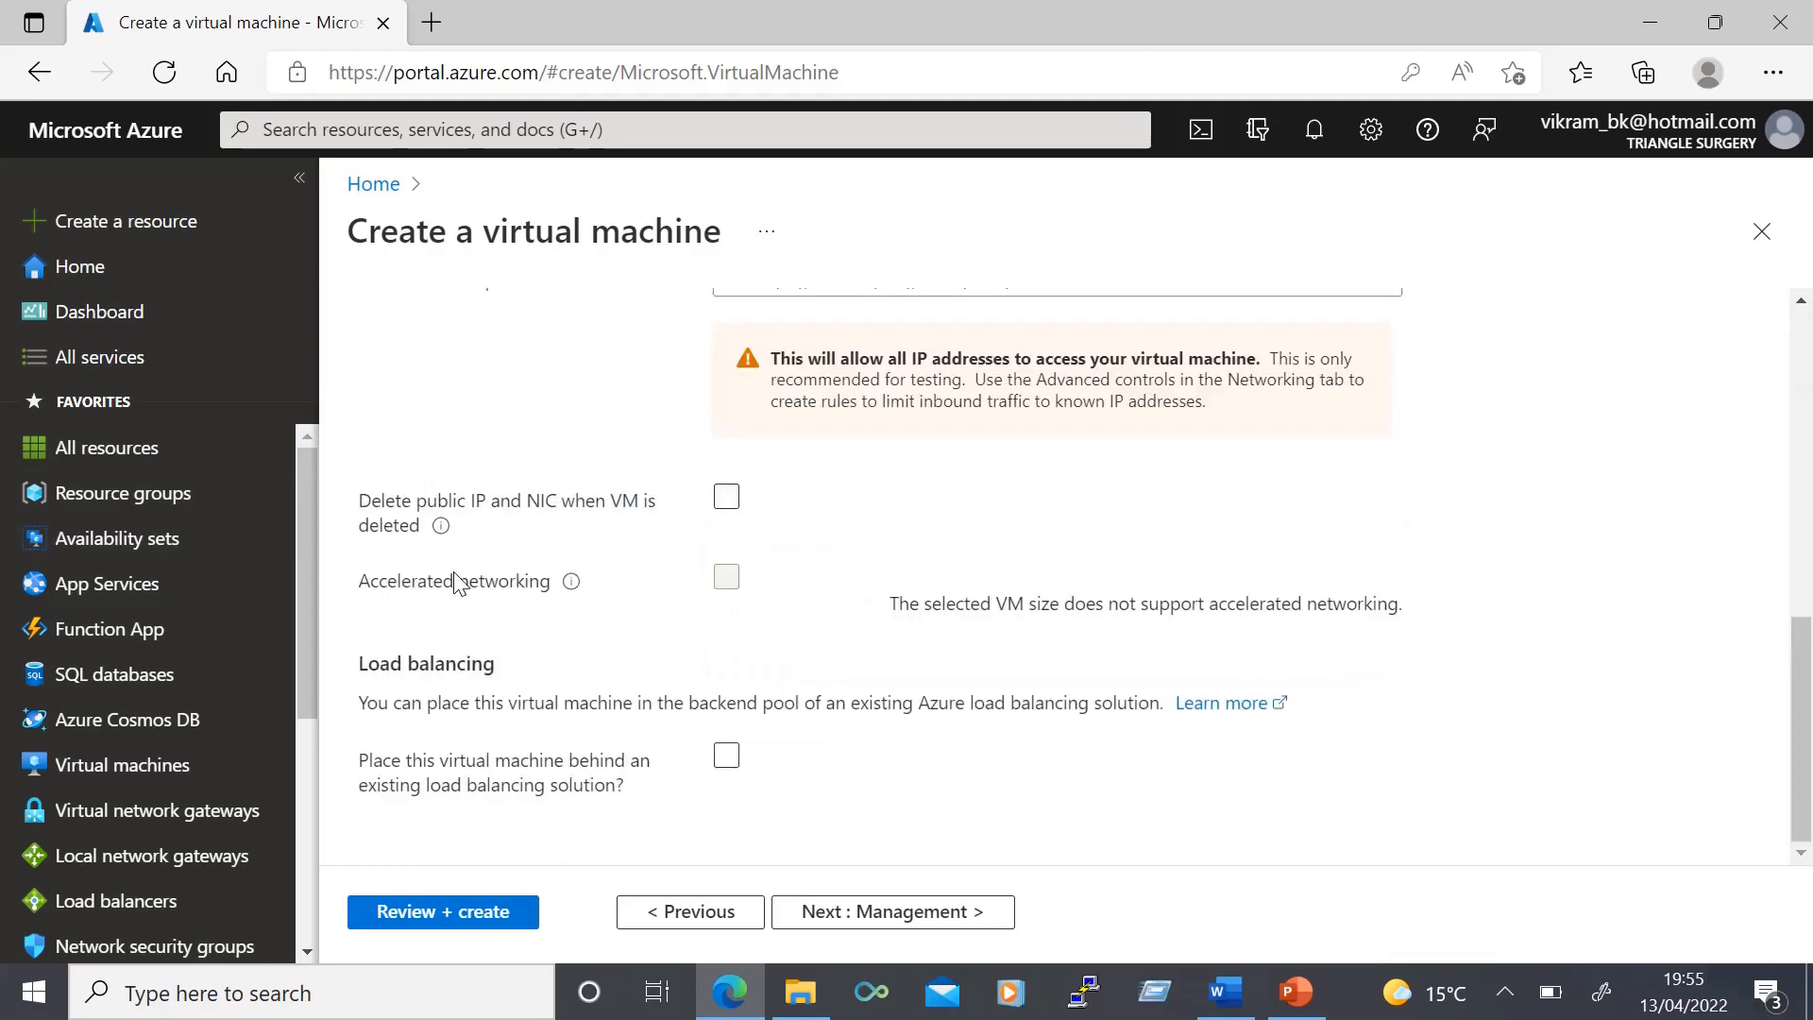
{"action": "left_click", "coordinate": [727, 497]}
{"action": "left_click", "coordinate": [444, 912]}
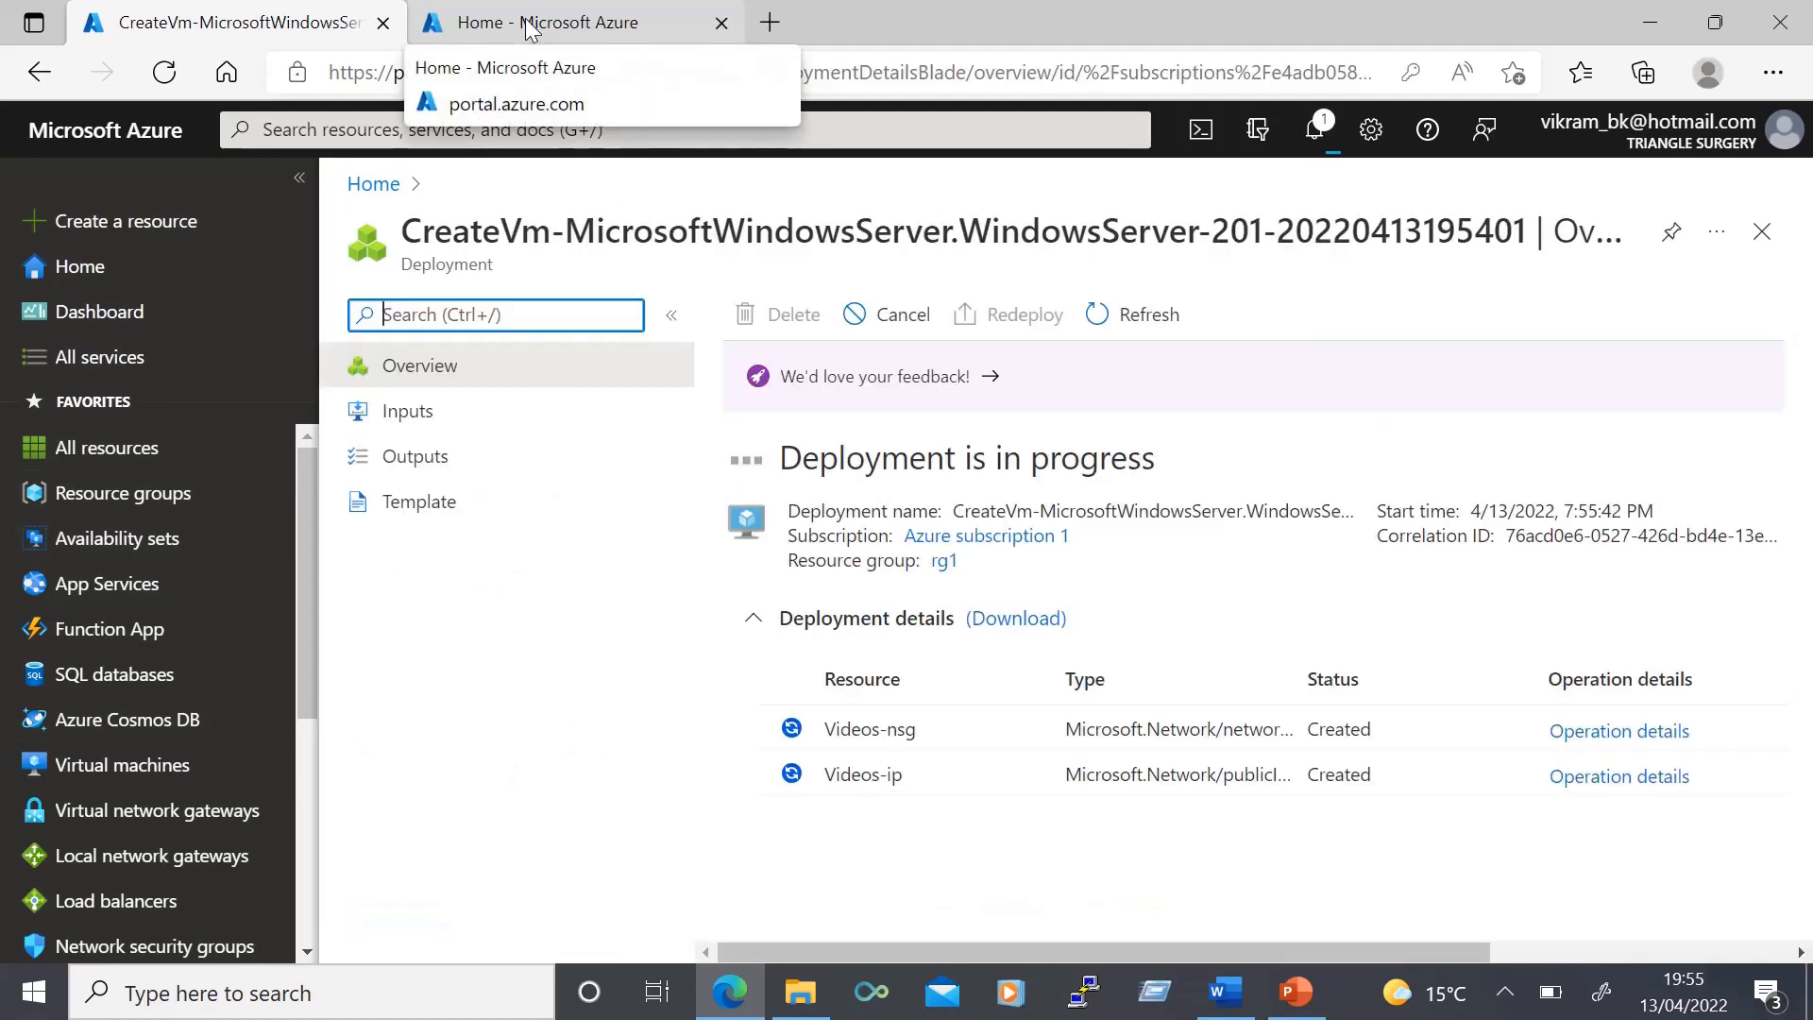
In the second portal tab, set up an Azure virtual machine named Images in rg1 with Windows Server 2019 Datacenter - Gen1 and inbound HTTP and RDP.
{"action": "left_click", "coordinate": [529, 28]}
{"action": "scroll", "coordinate": [142, 595], "scroll_direction": "down", "scroll_amount": 1}
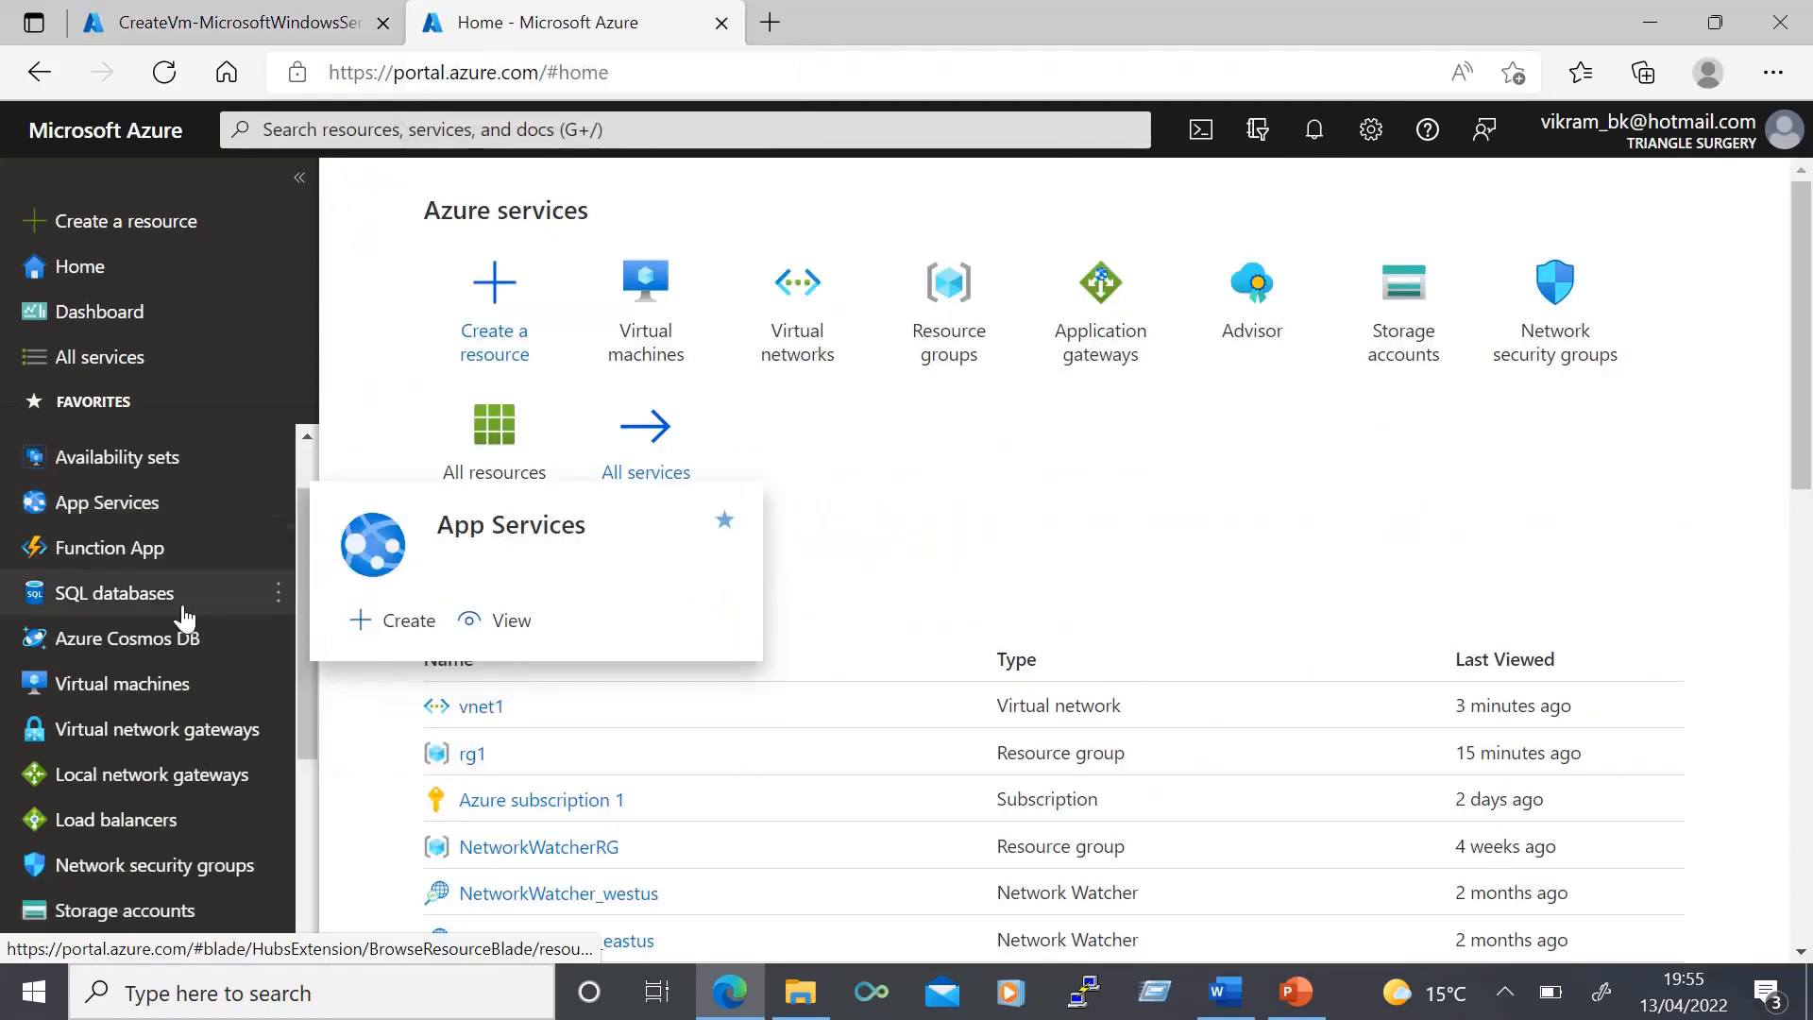
{"action": "left_click", "coordinate": [154, 704]}
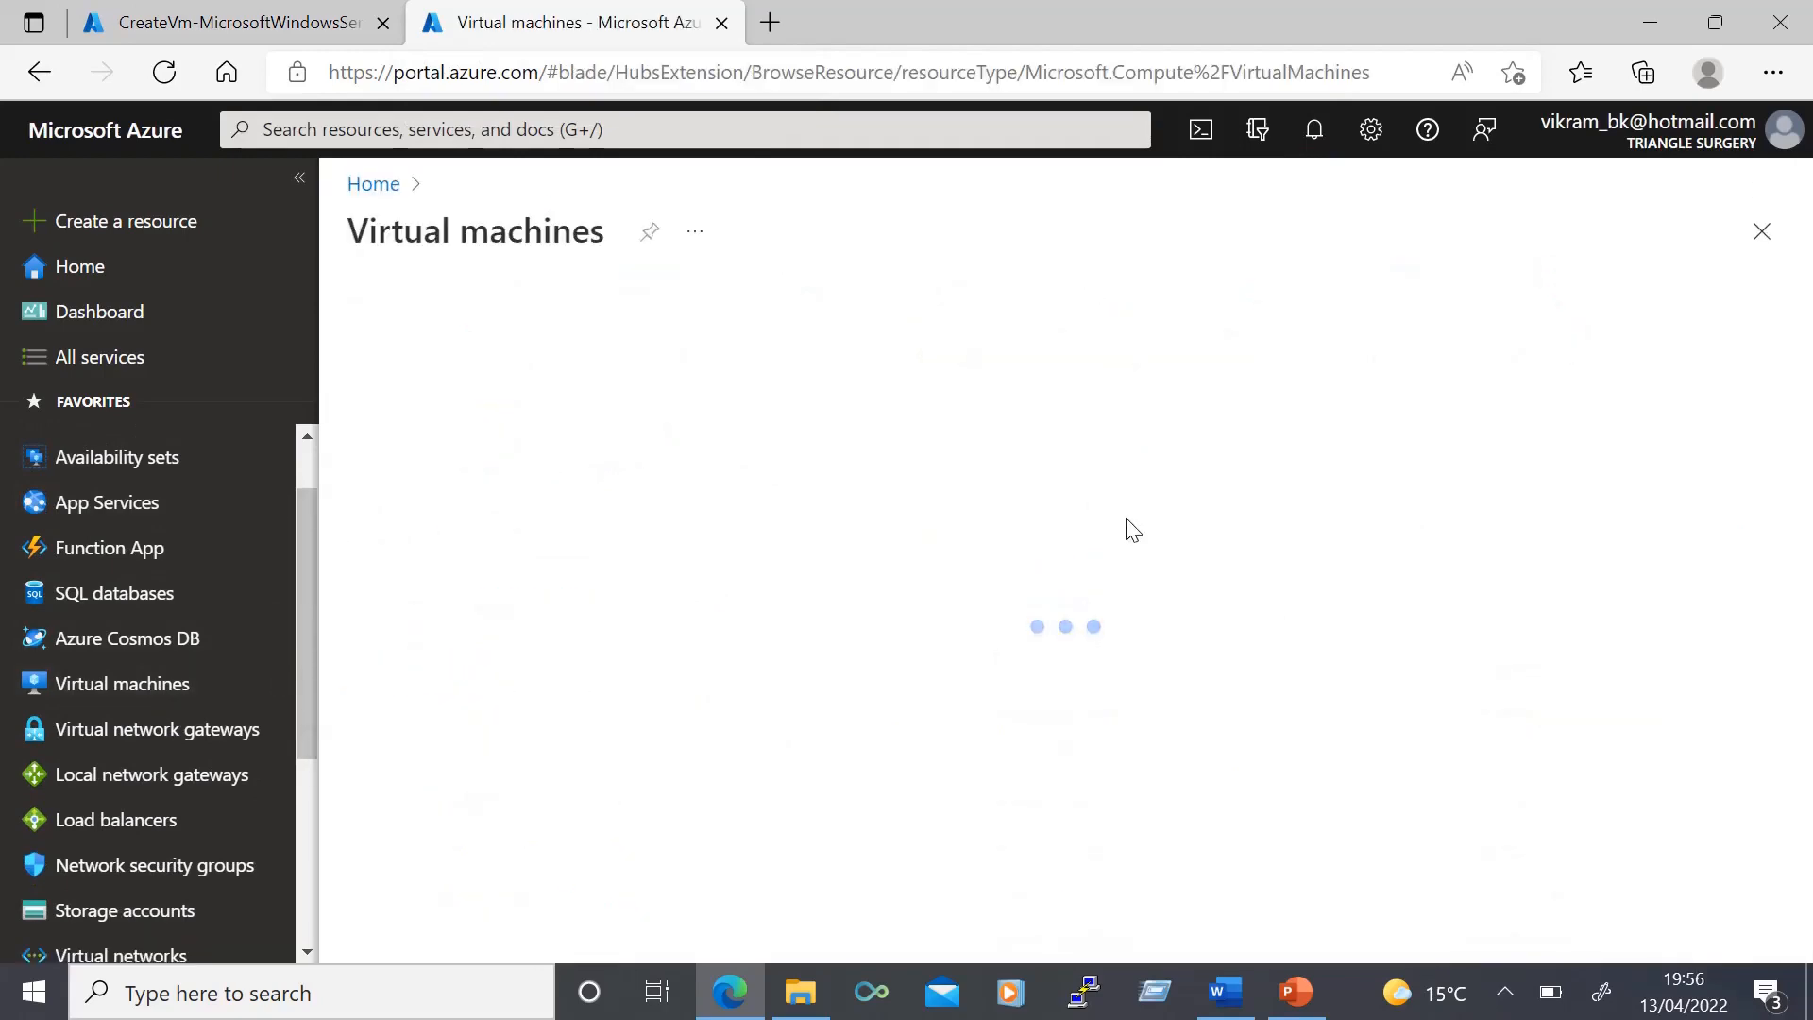
{"action": "left_click", "coordinate": [439, 321]}
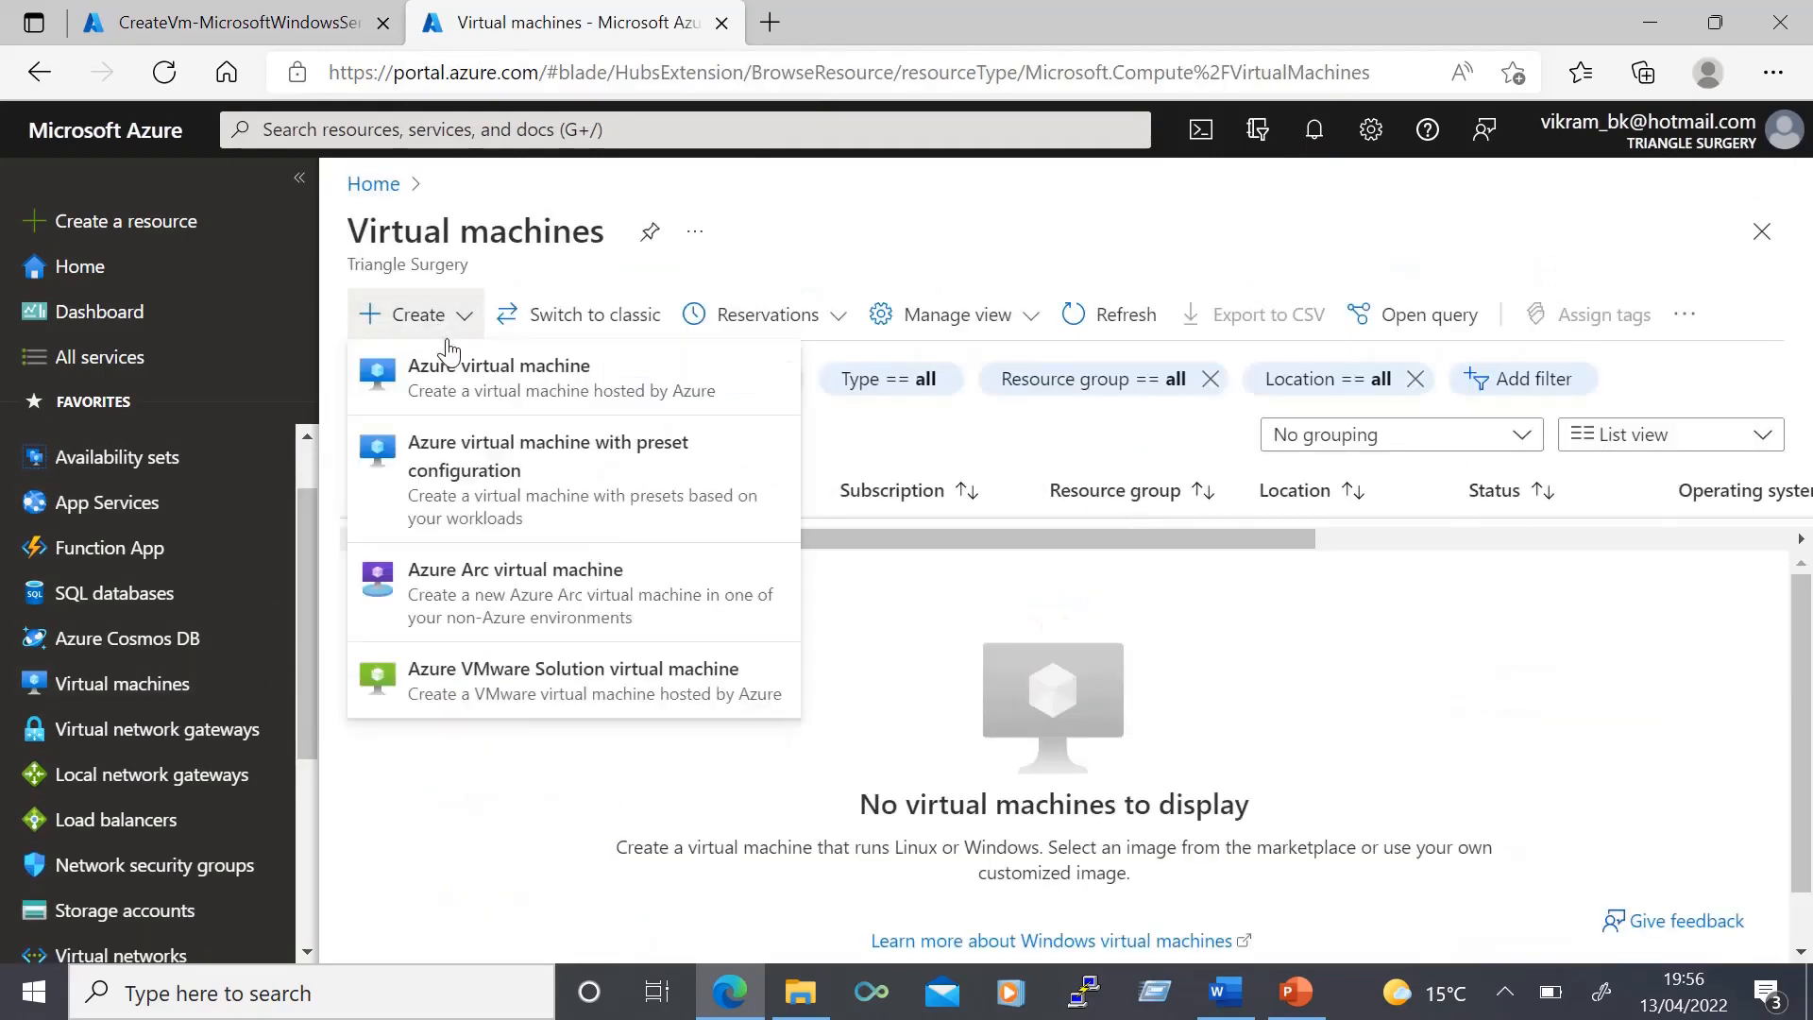
{"action": "left_click", "coordinate": [499, 367]}
{"action": "scroll", "coordinate": [1425, 681], "scroll_direction": "up", "scroll_amount": 5}
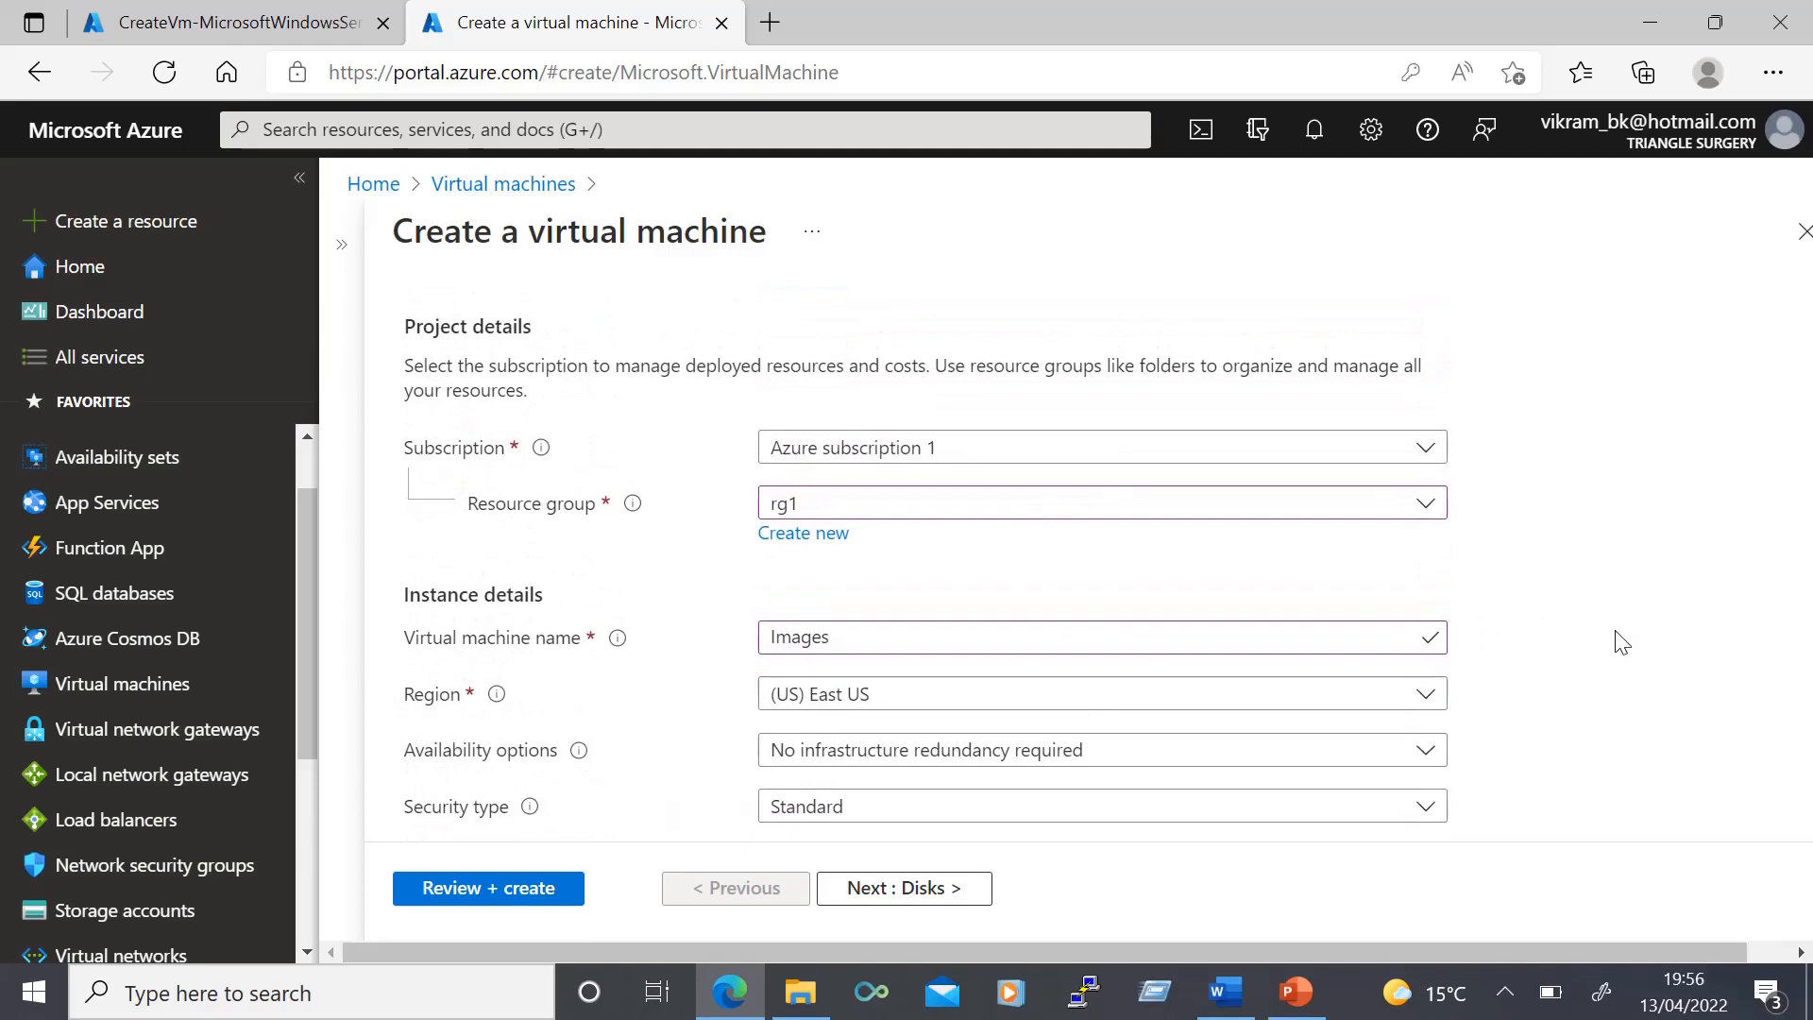
{"action": "scroll", "coordinate": [1621, 637], "scroll_direction": "down", "scroll_amount": 2}
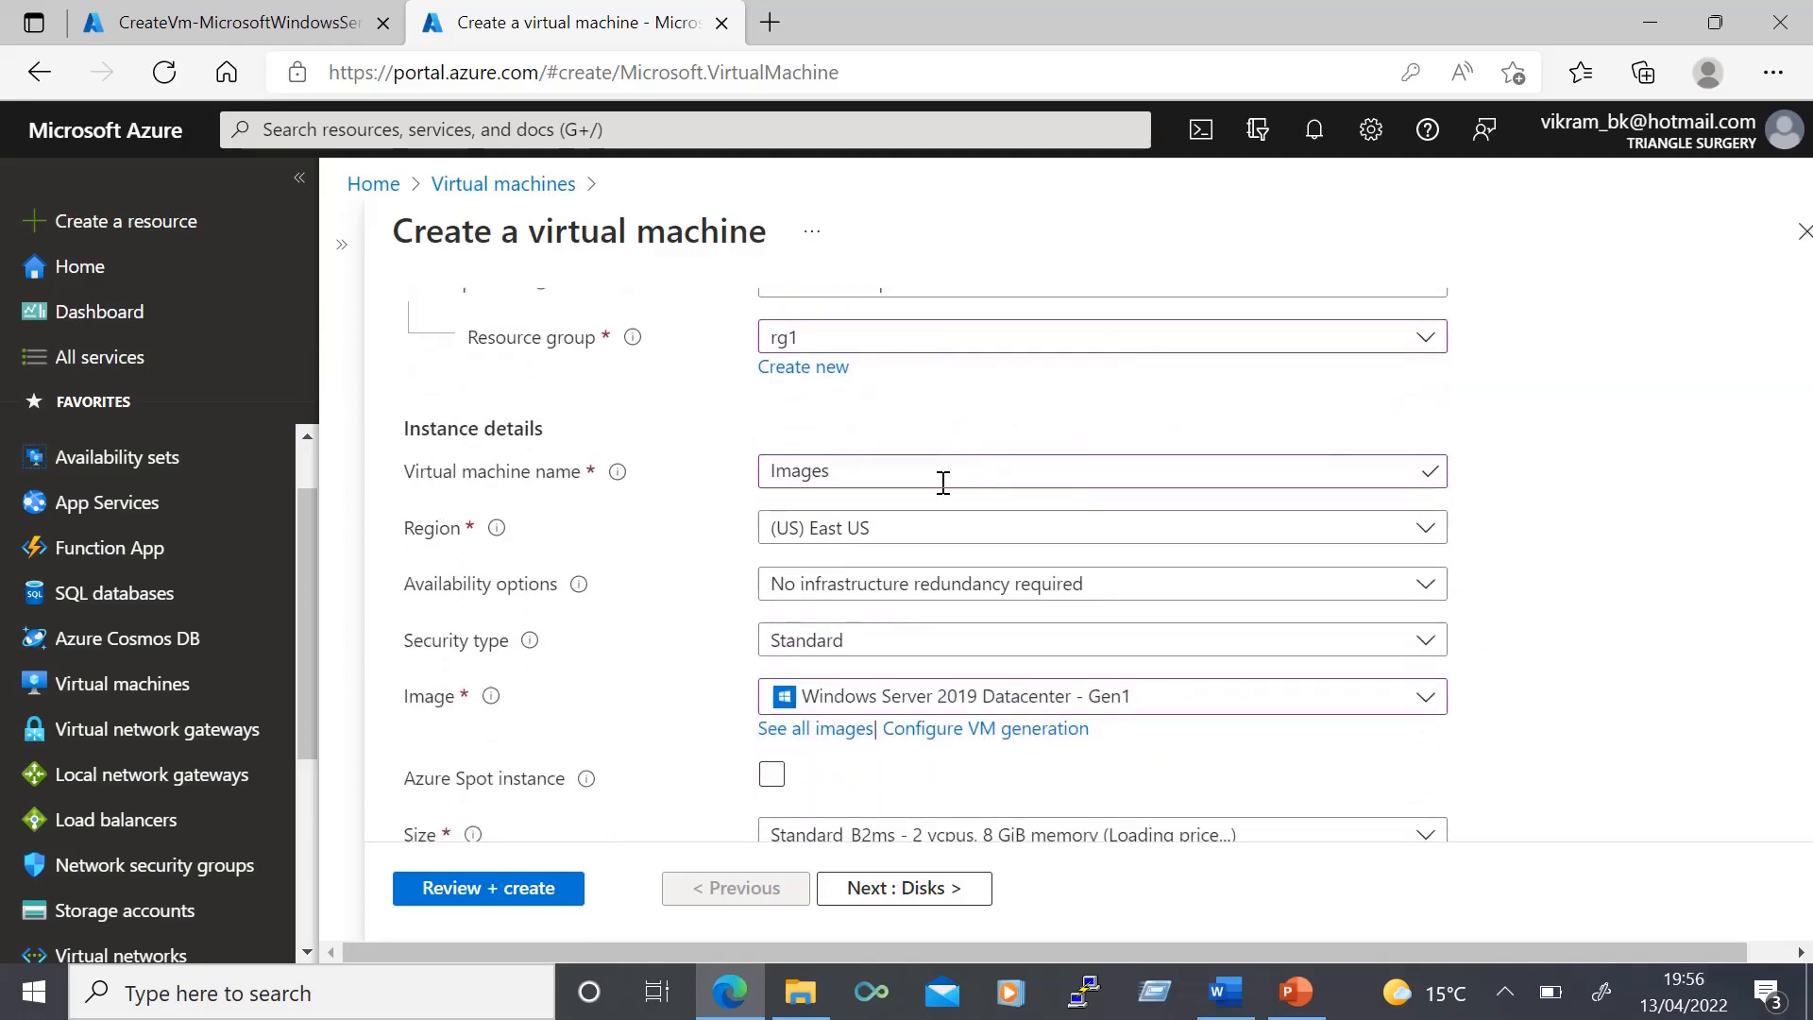
{"action": "scroll", "coordinate": [1536, 661], "scroll_direction": "down", "scroll_amount": 5}
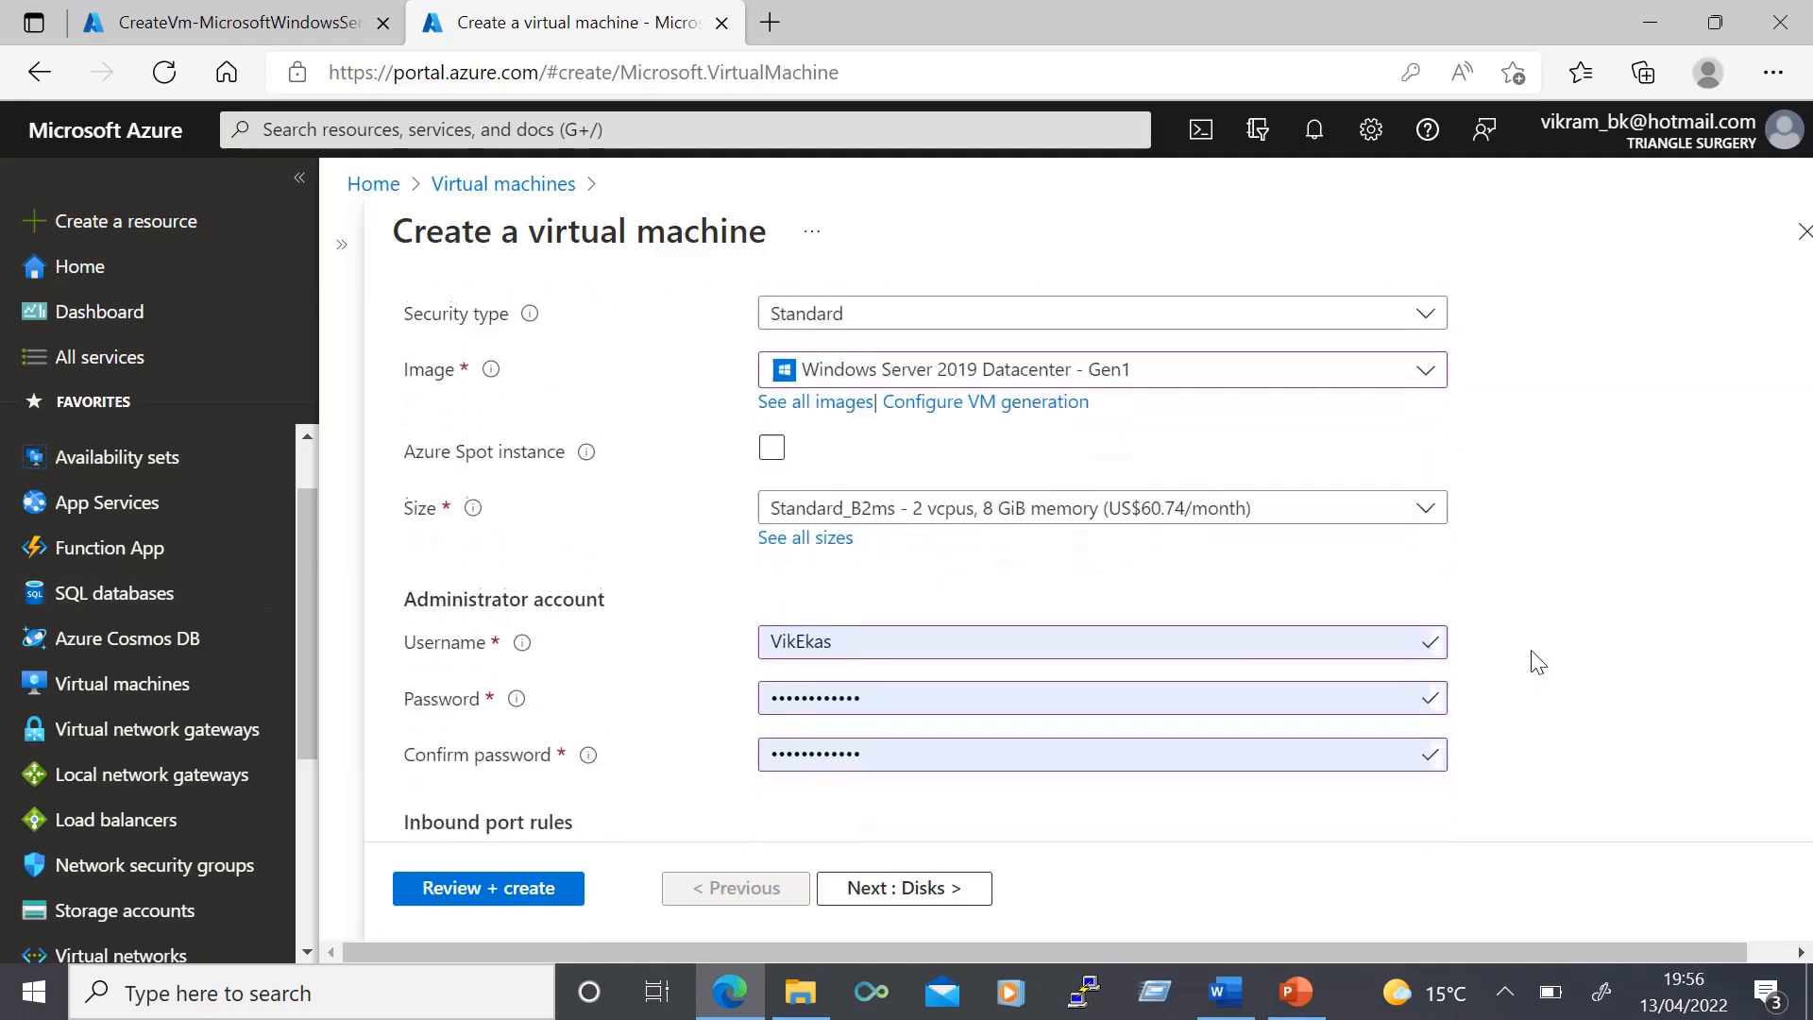
{"action": "scroll", "coordinate": [1536, 661], "scroll_direction": "down", "scroll_amount": 2}
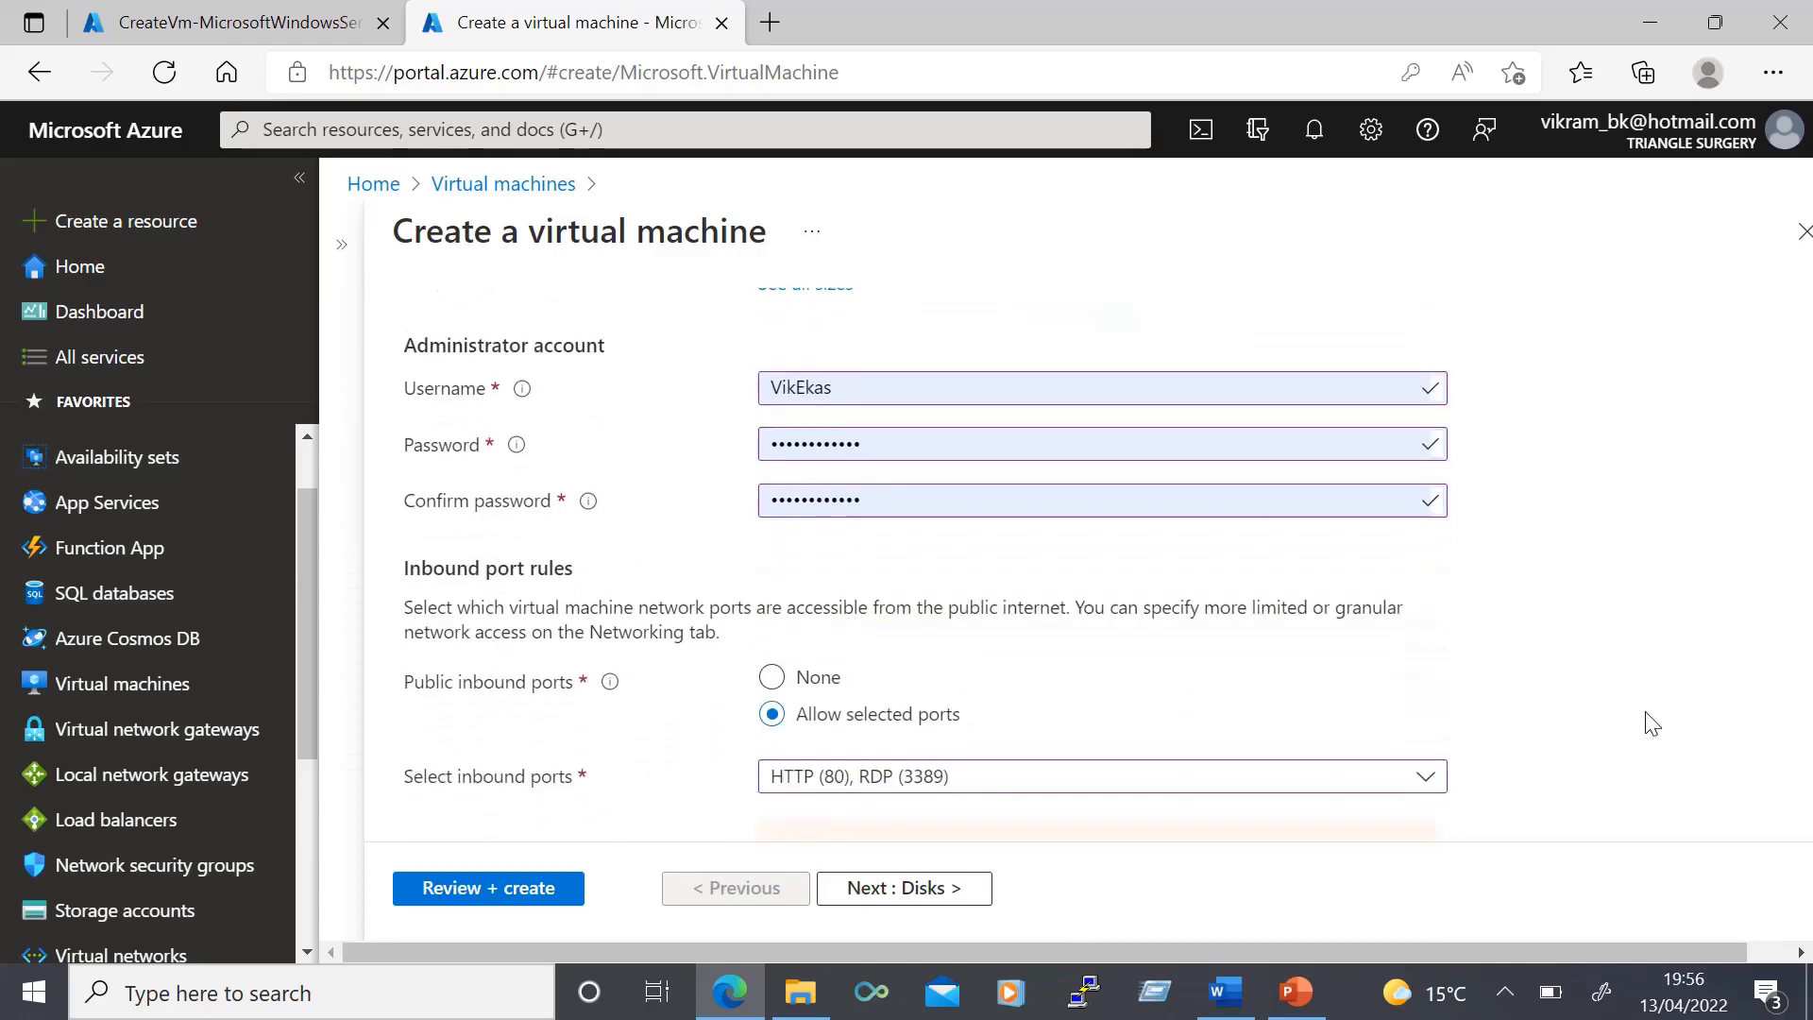
{"action": "scroll", "coordinate": [1693, 713], "scroll_direction": "down", "scroll_amount": 6}
Keep the default disks, place the Images virtual machine in subnet sn1 of vnet1, and submit it for review and creation.
{"action": "left_click", "coordinate": [930, 895]}
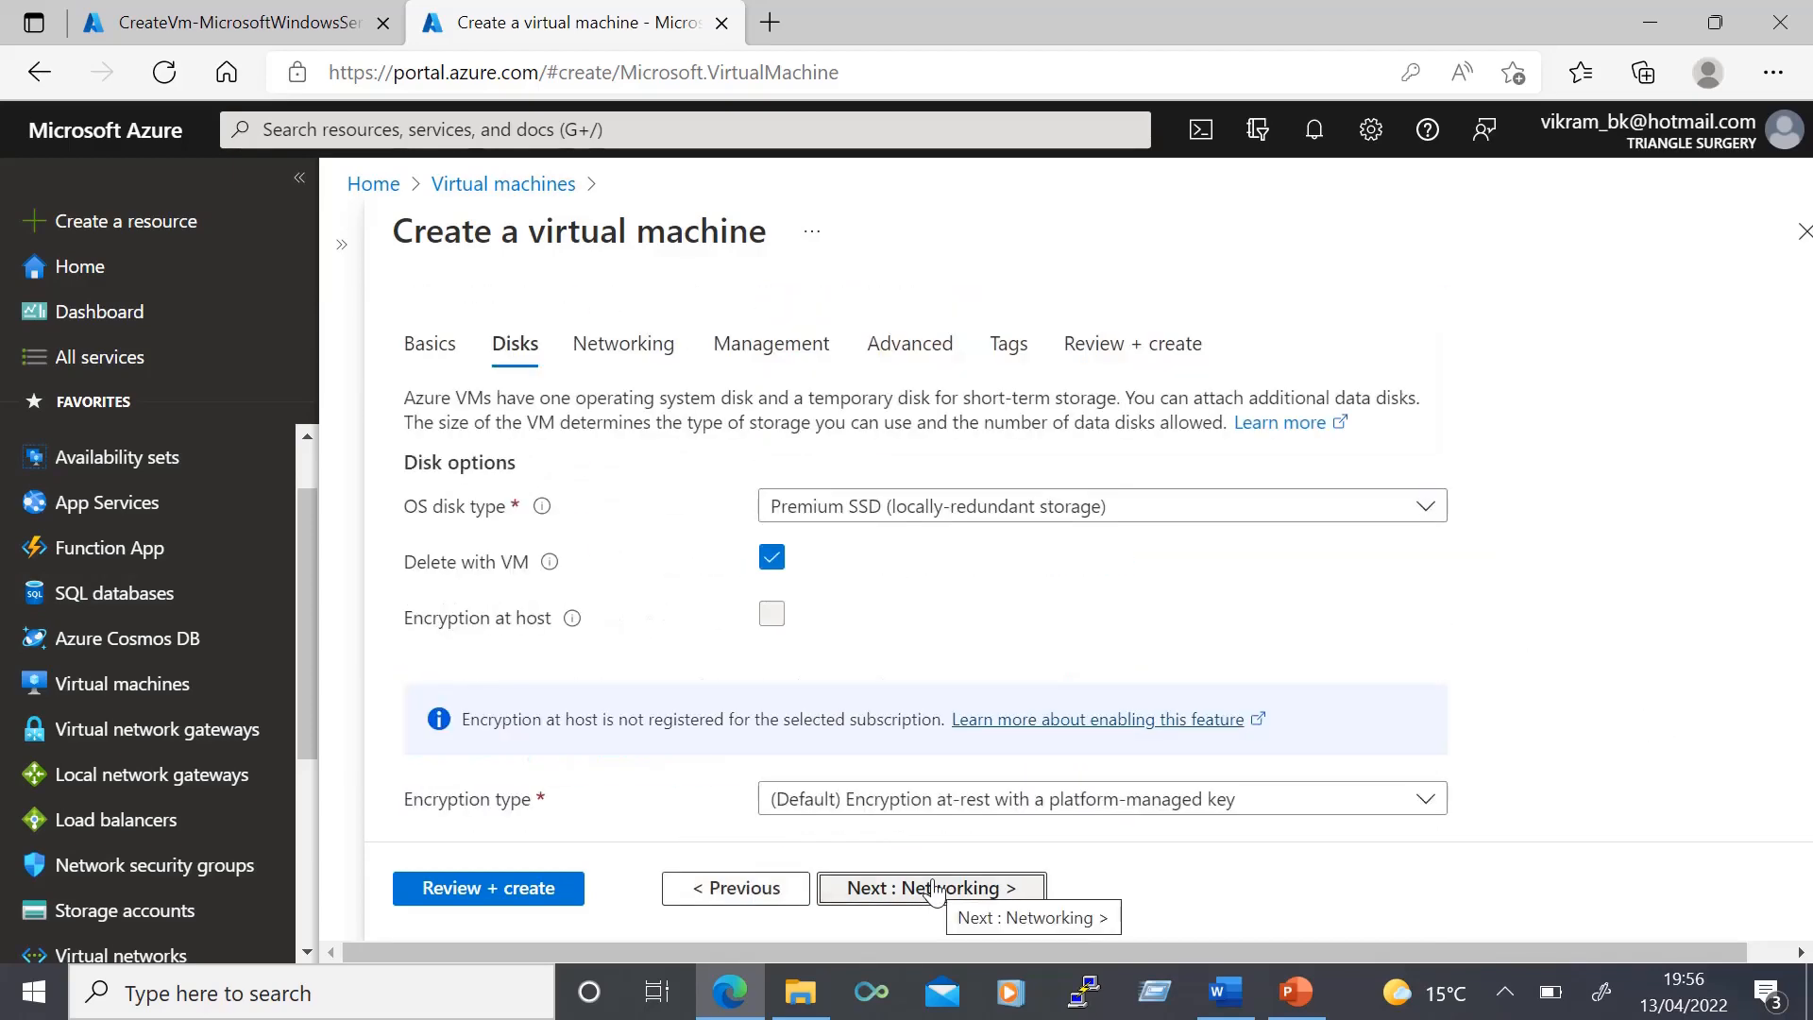
{"action": "left_click", "coordinate": [933, 890]}
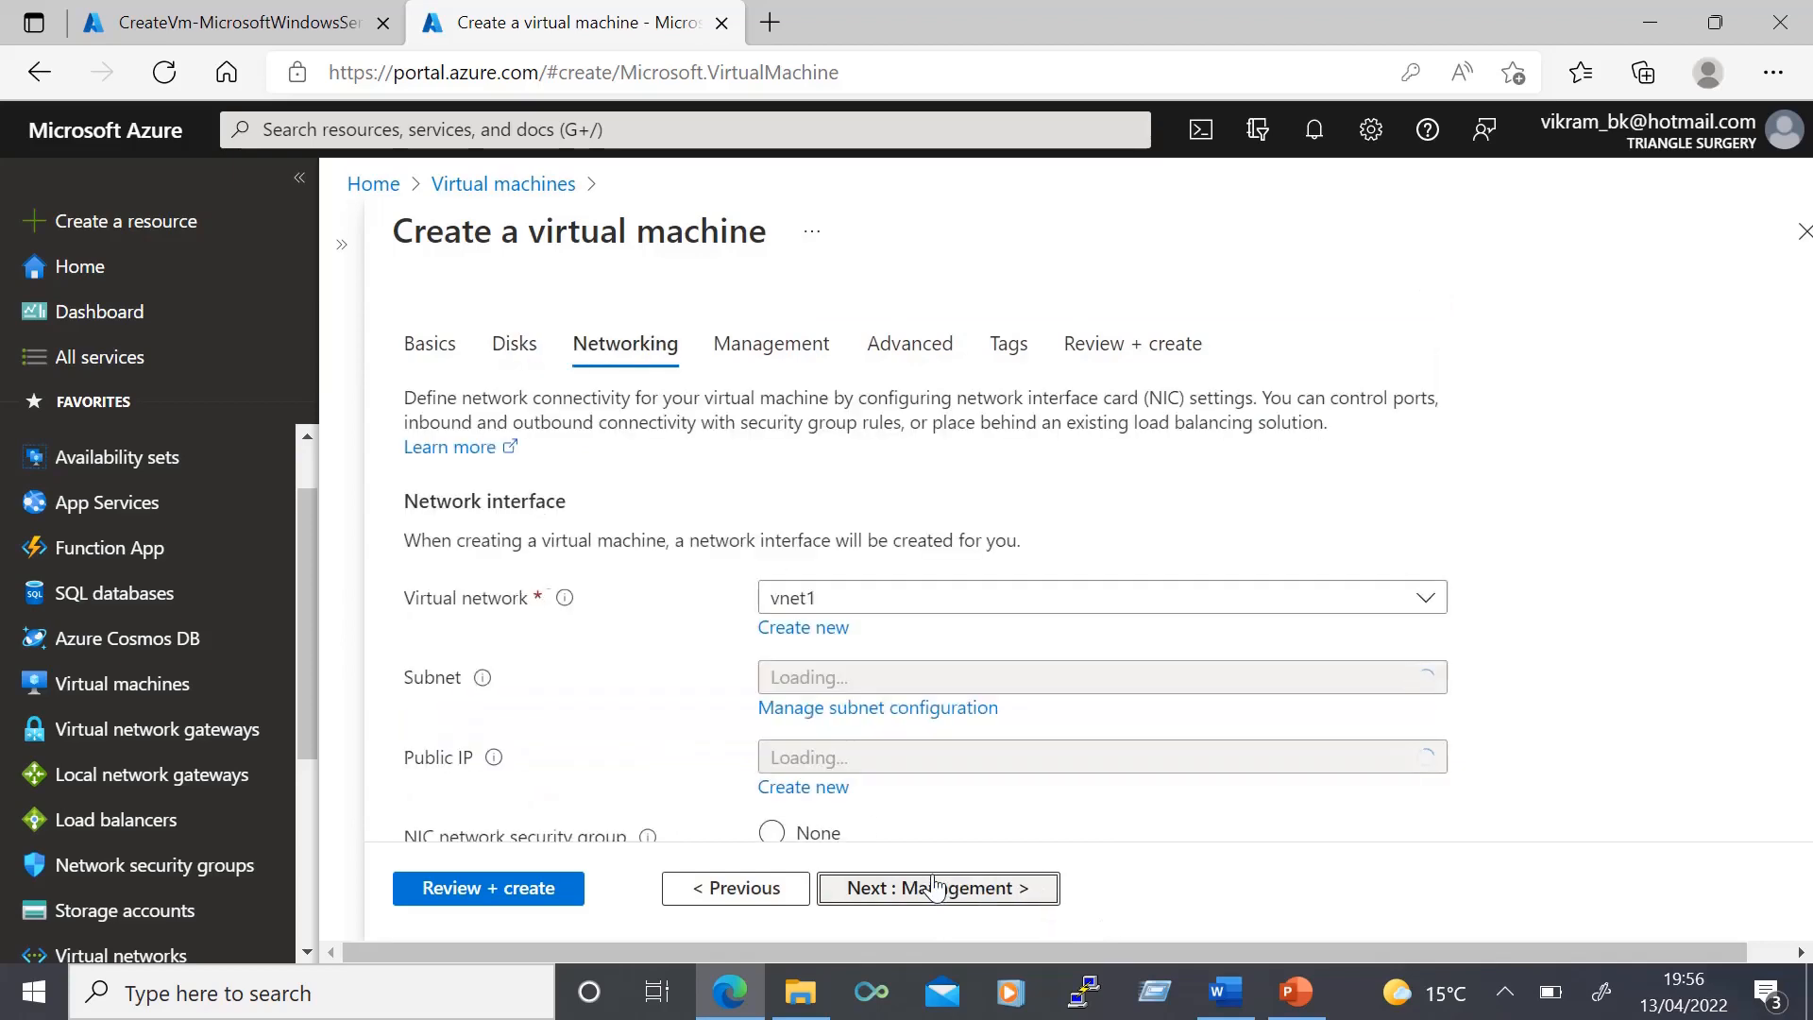
{"action": "scroll", "coordinate": [1571, 688], "scroll_direction": "down", "scroll_amount": 3}
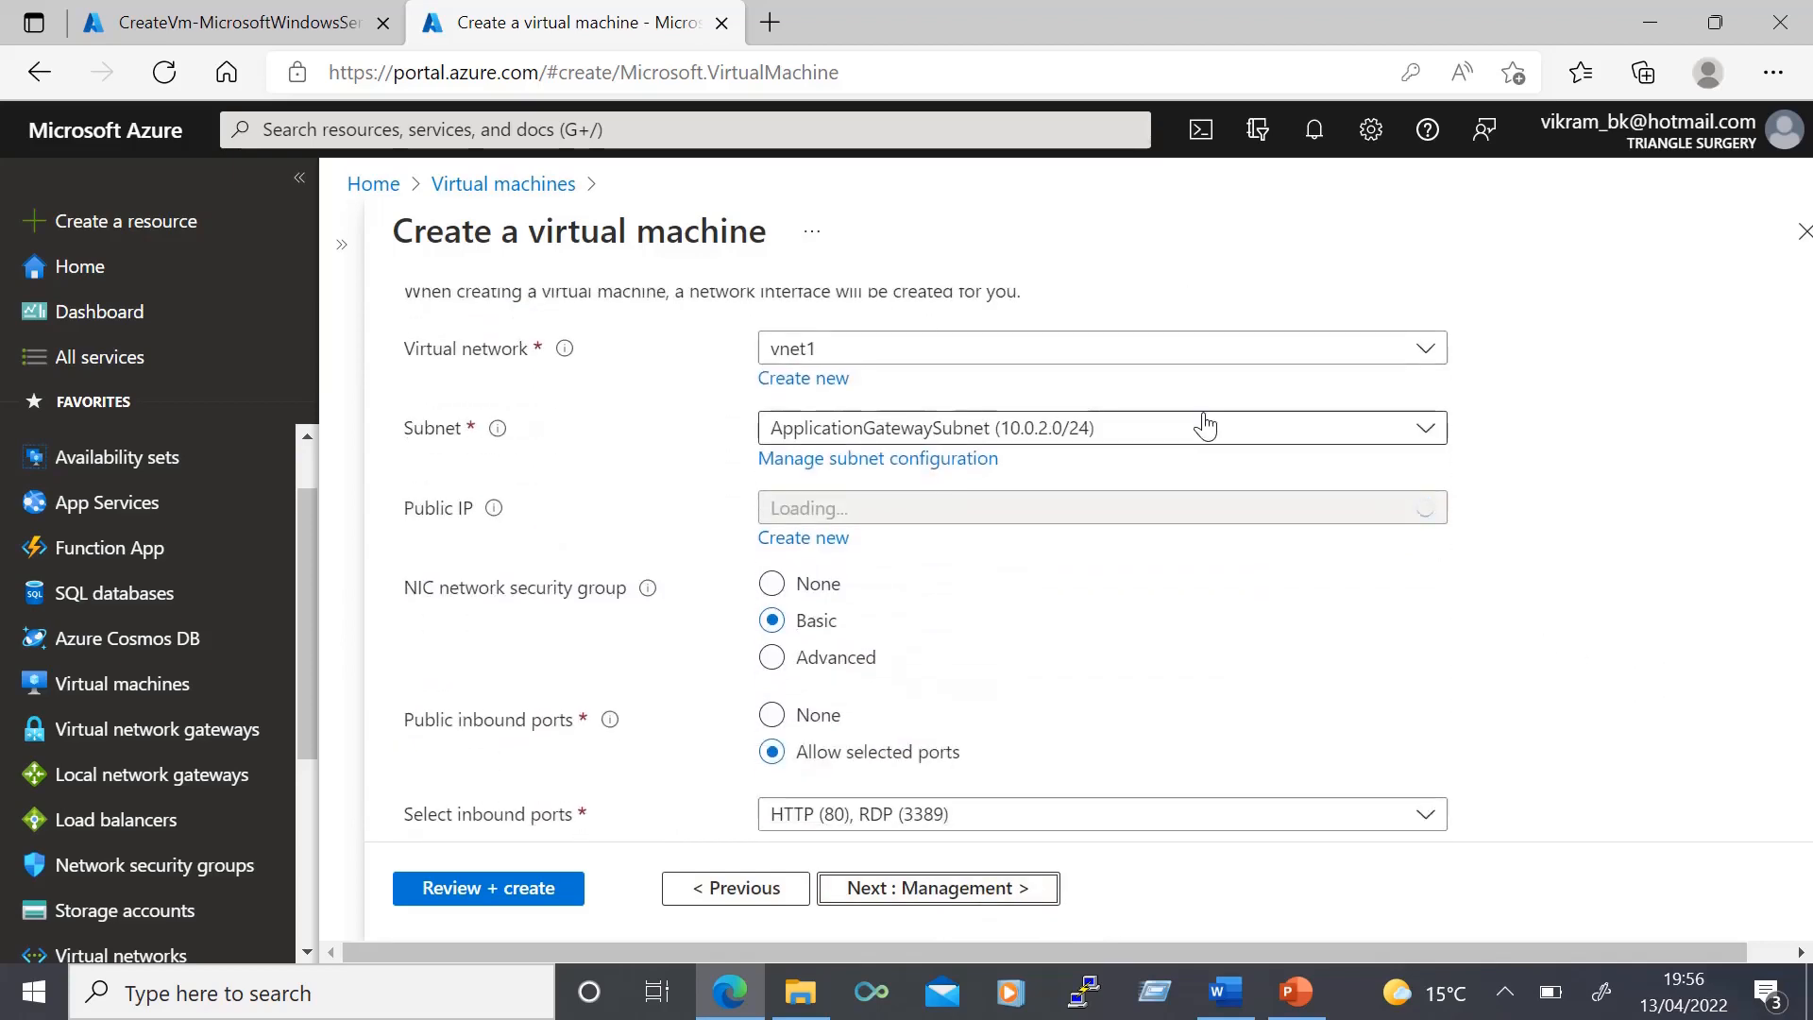
{"action": "left_click", "coordinate": [1185, 437]}
{"action": "left_click", "coordinate": [837, 578]}
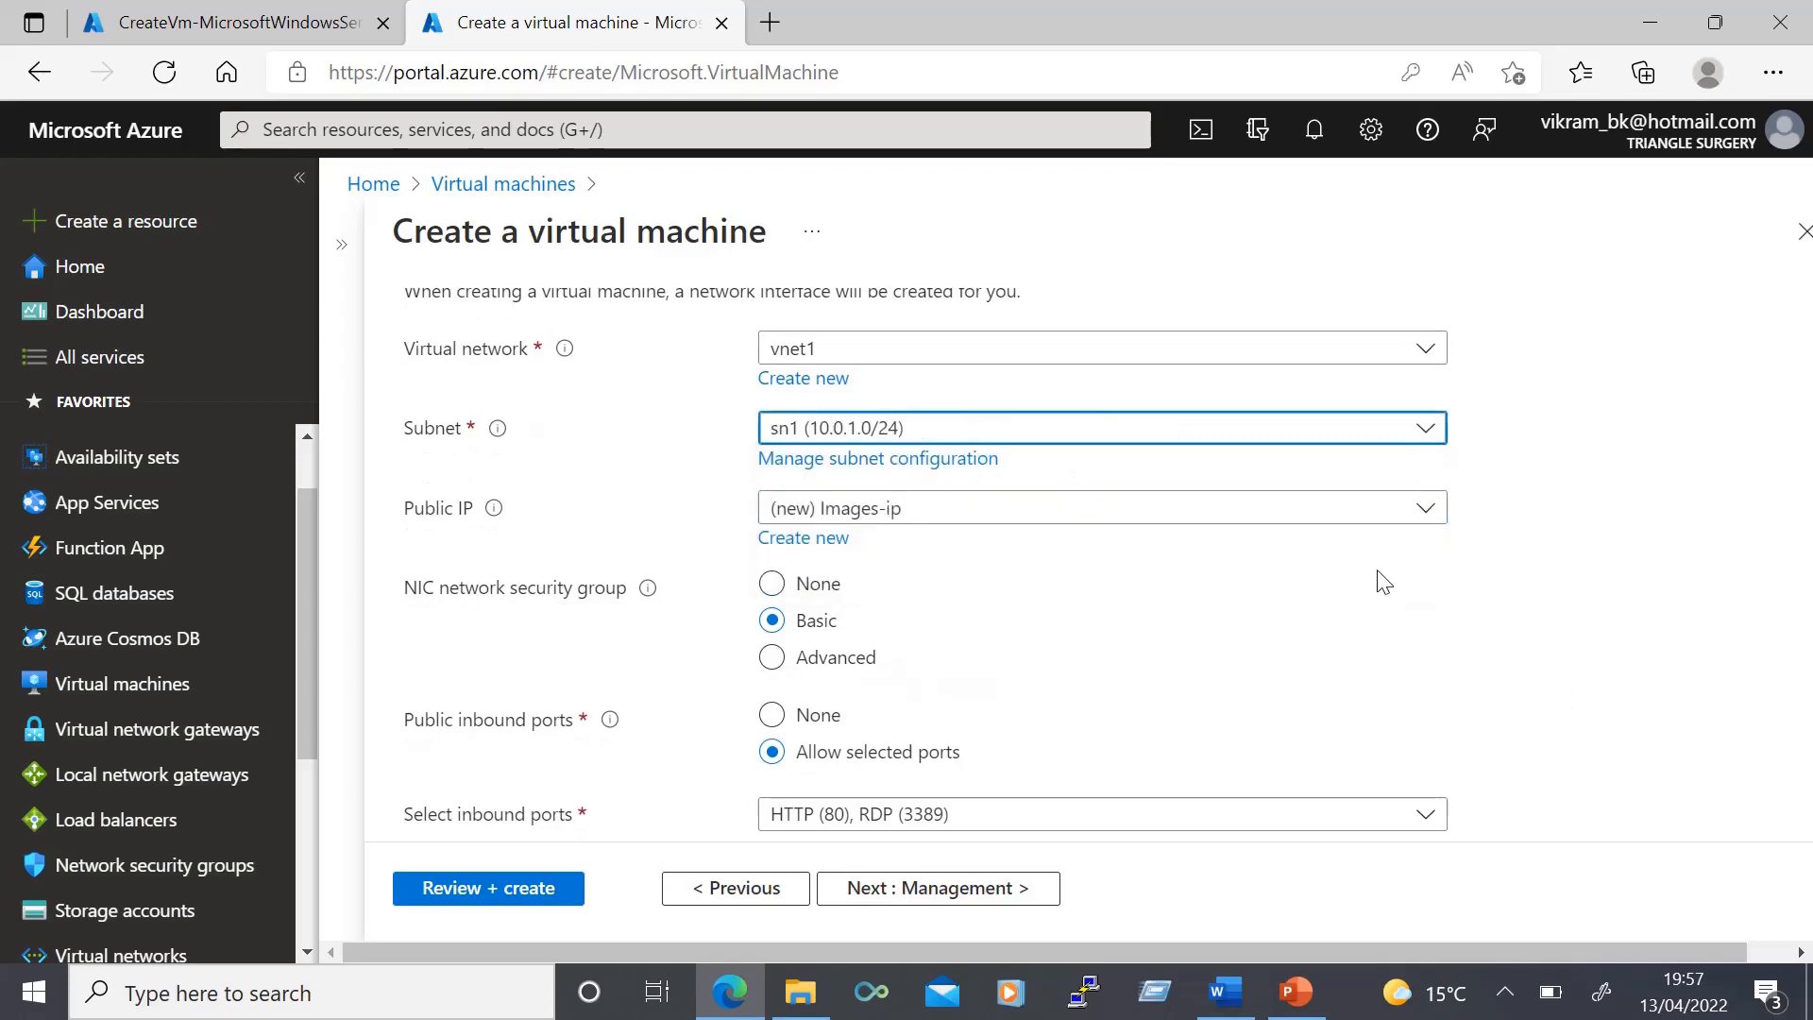
{"action": "scroll", "coordinate": [506, 838], "scroll_direction": "down", "scroll_amount": 6}
{"action": "left_click", "coordinate": [505, 893]}
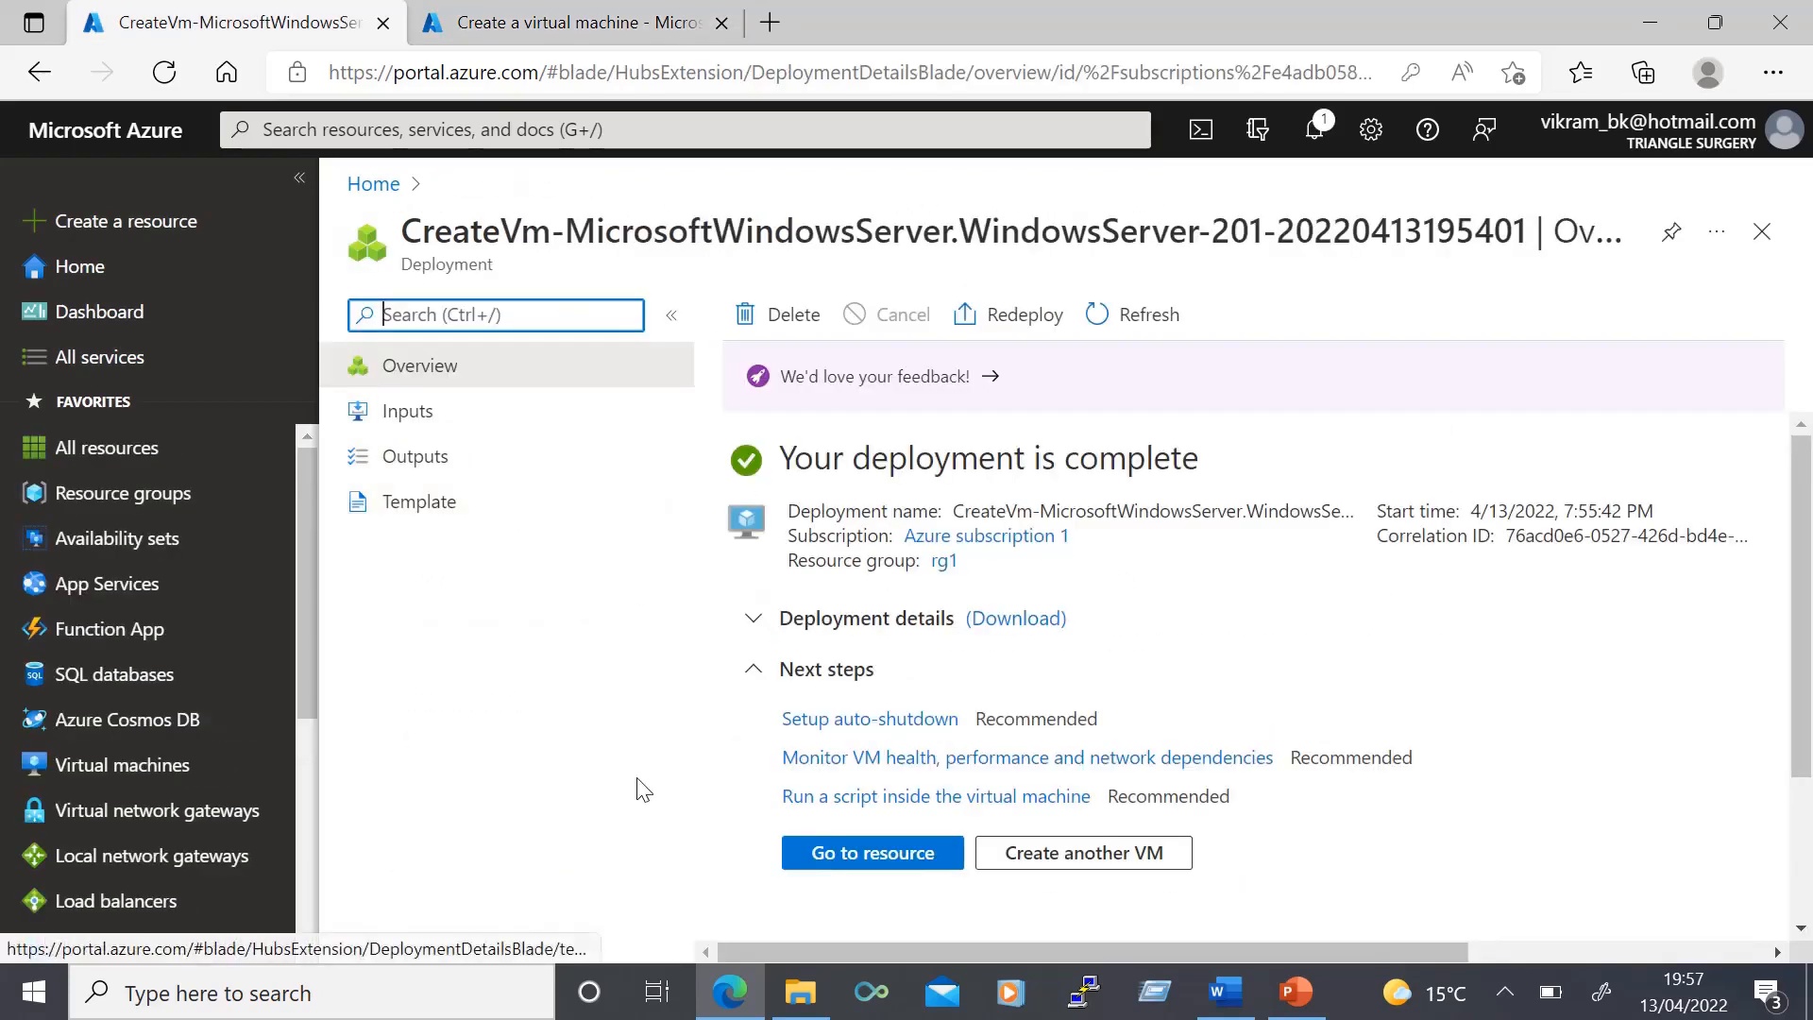
Connect to the deployed Videos virtual machine by remote desktop and turn off IE Enhanced Security Configuration for administrators.
{"action": "left_click", "coordinate": [897, 855]}
{"action": "left_click", "coordinate": [1407, 557]}
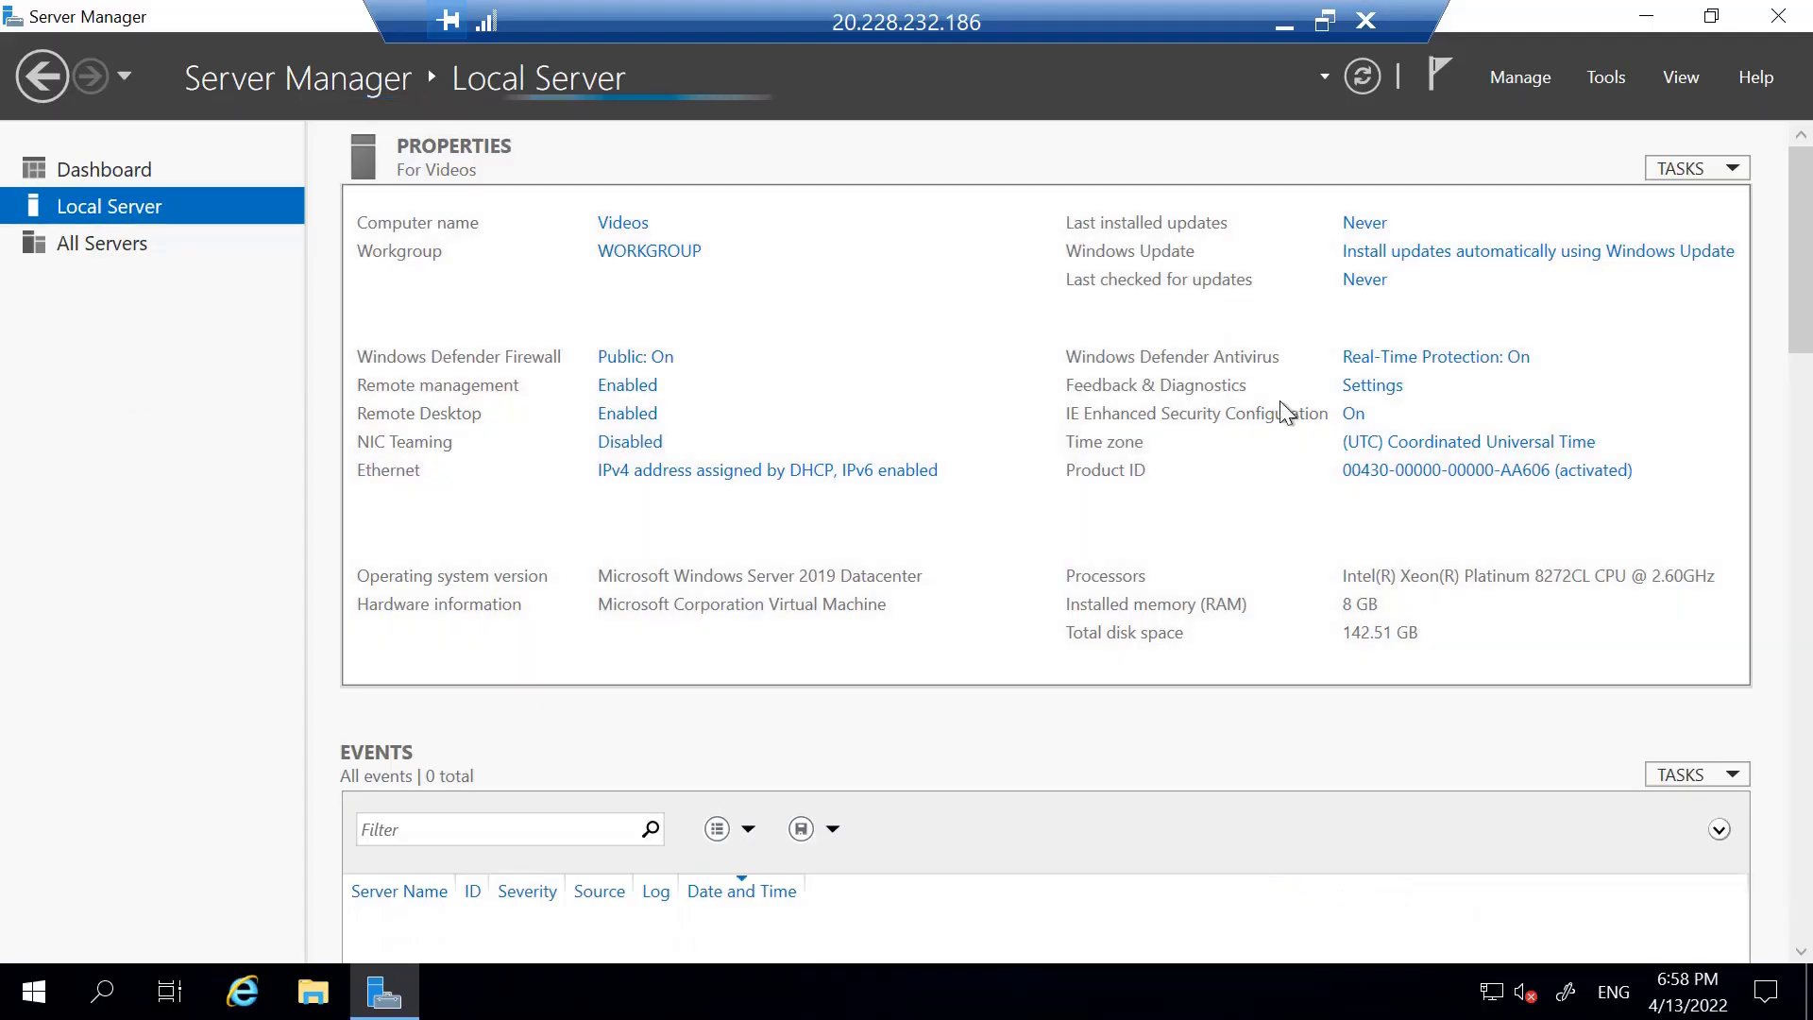
{"action": "left_click", "coordinate": [1354, 420]}
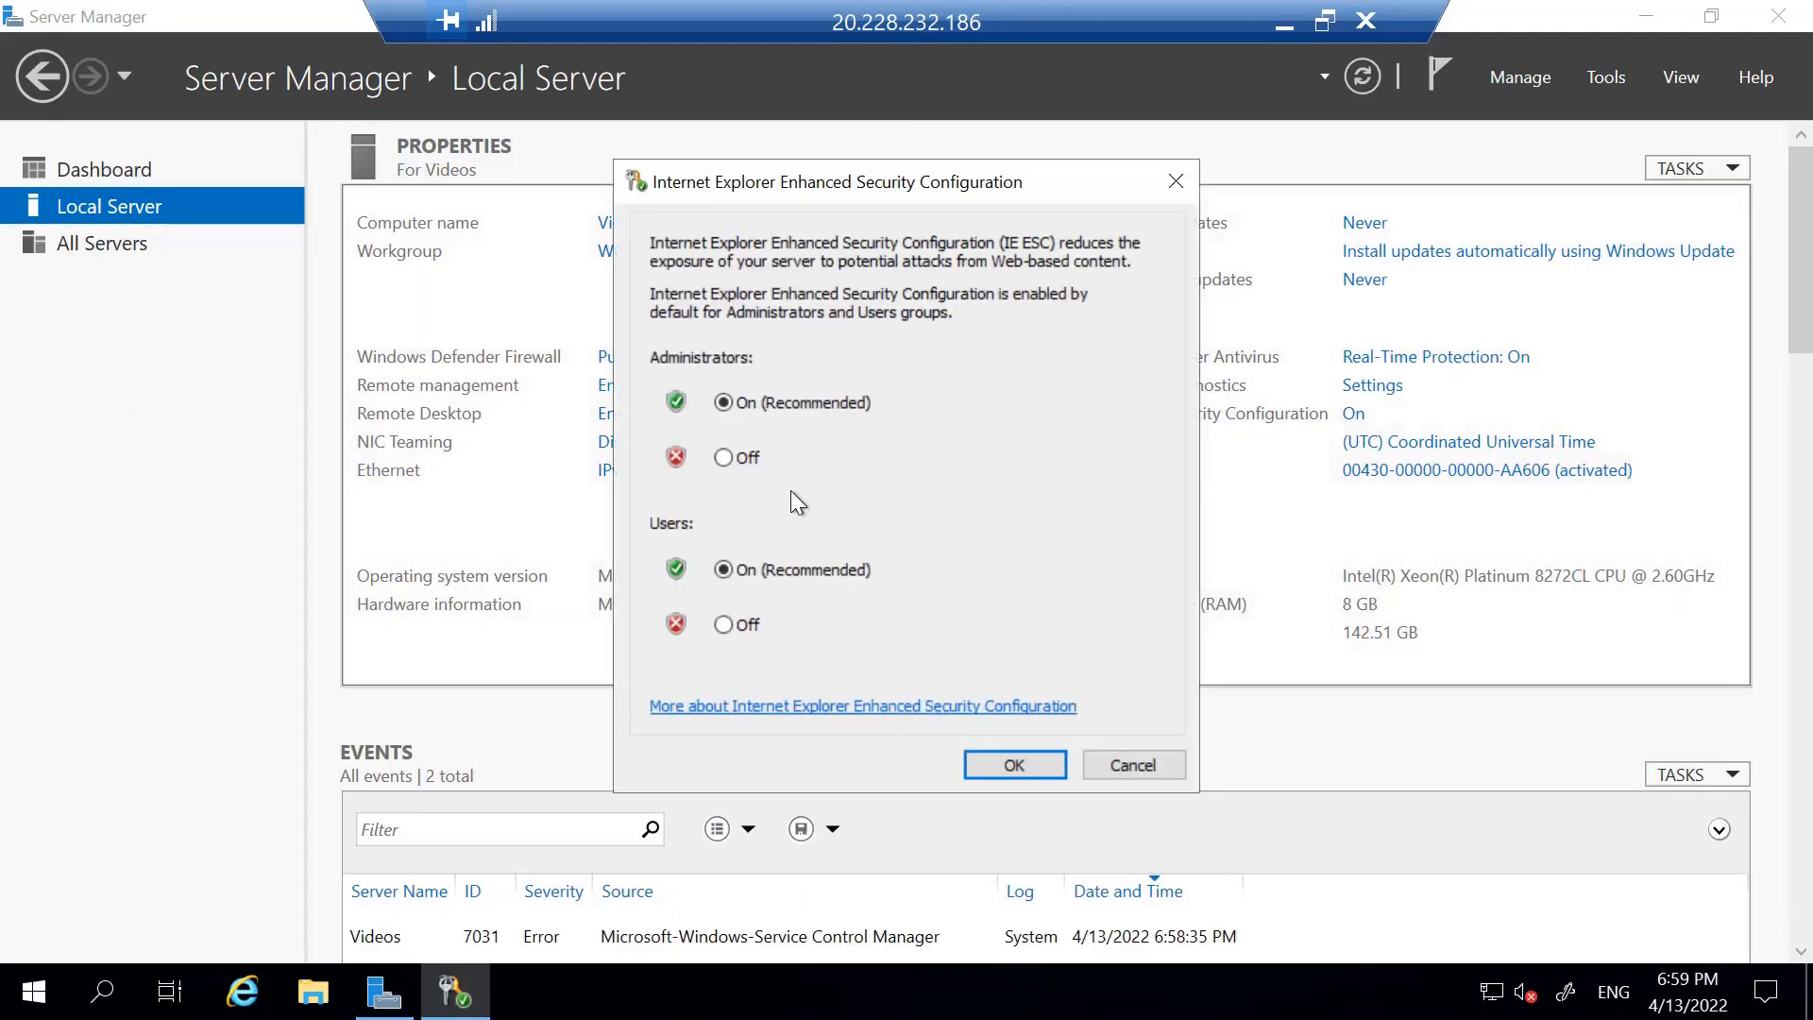
{"action": "left_click", "coordinate": [723, 459]}
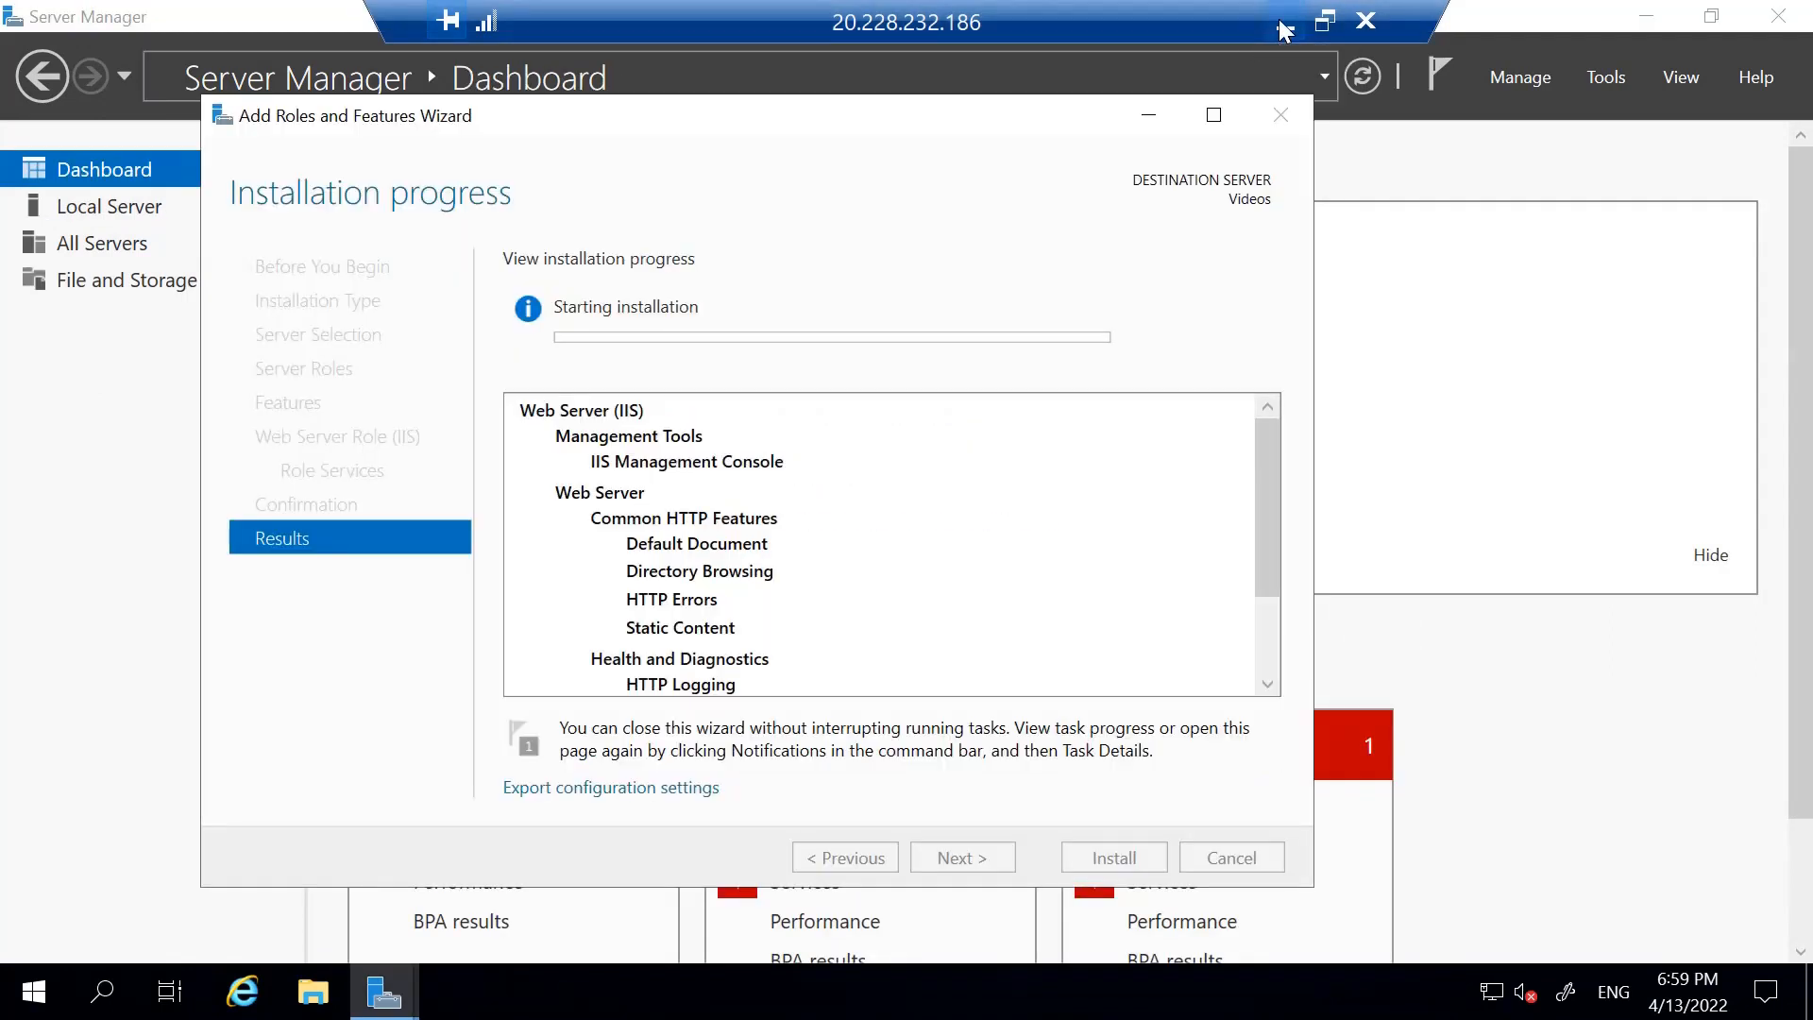
Check the Images tab in the portal while Web Server (IIS) installs on Videos, and close the finished installation wizard.
{"action": "left_click", "coordinate": [1284, 28]}
{"action": "left_click", "coordinate": [593, 25]}
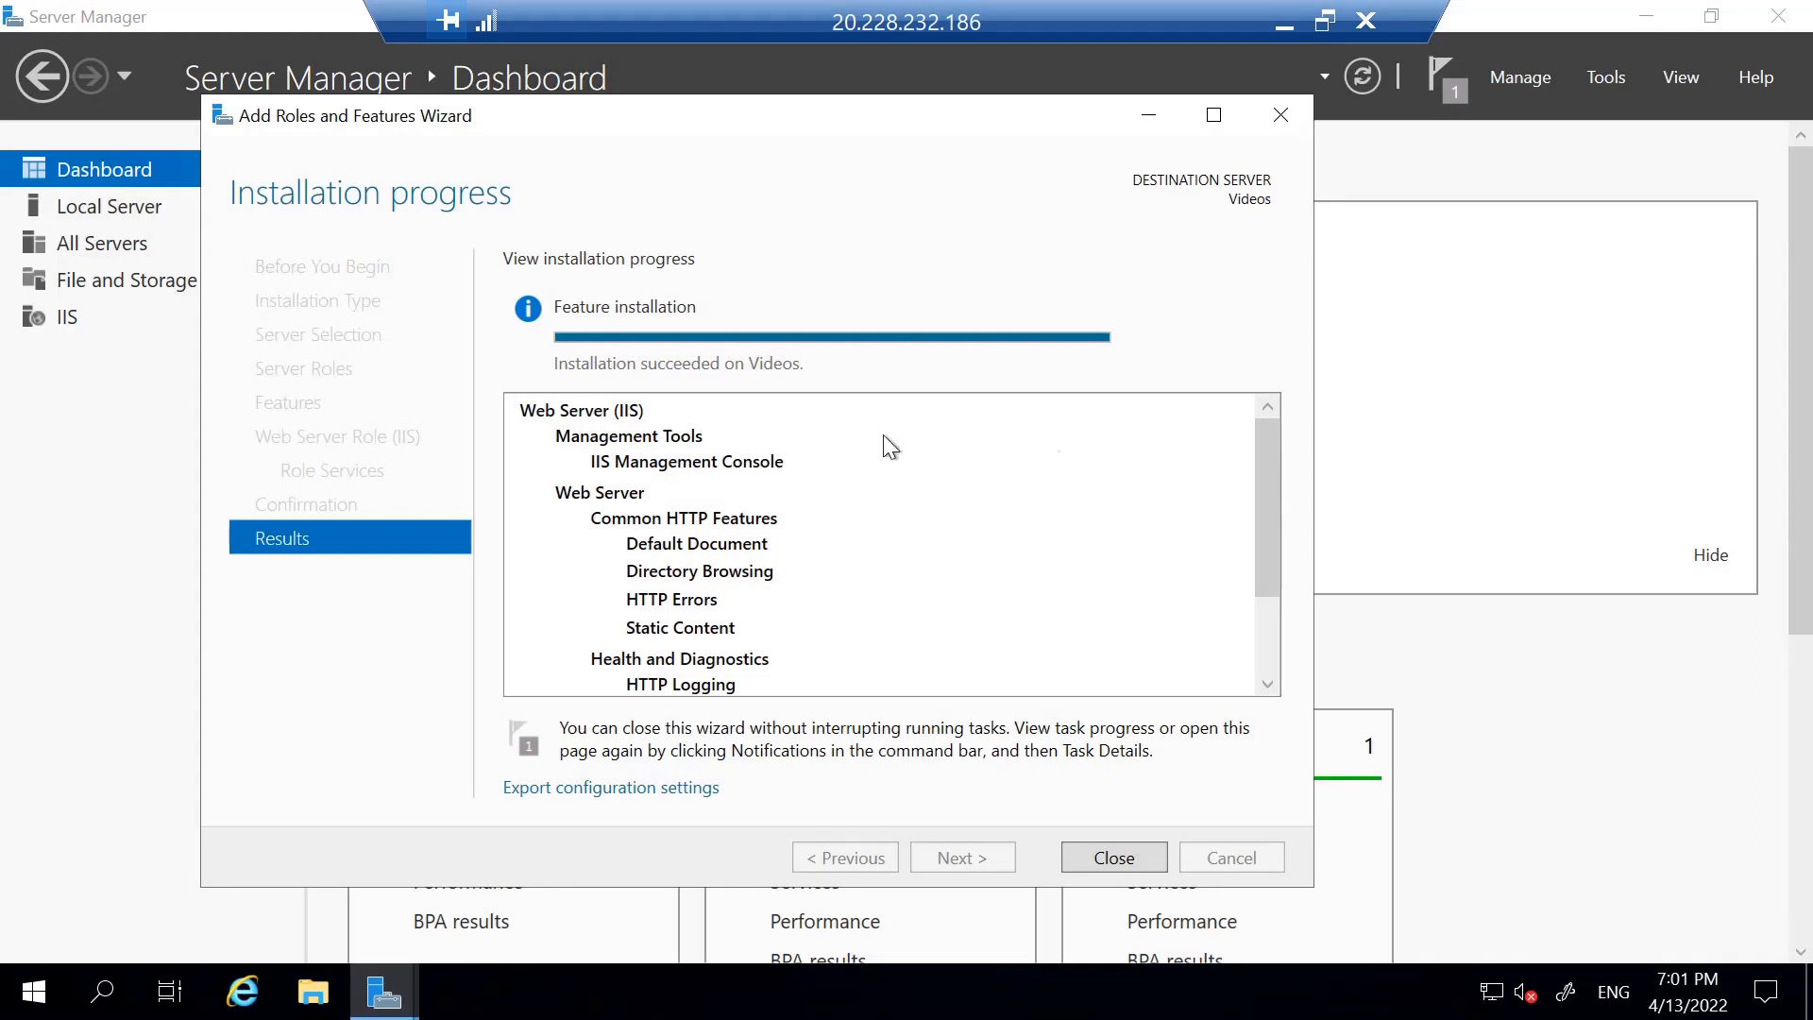
{"action": "left_click", "coordinate": [1105, 860]}
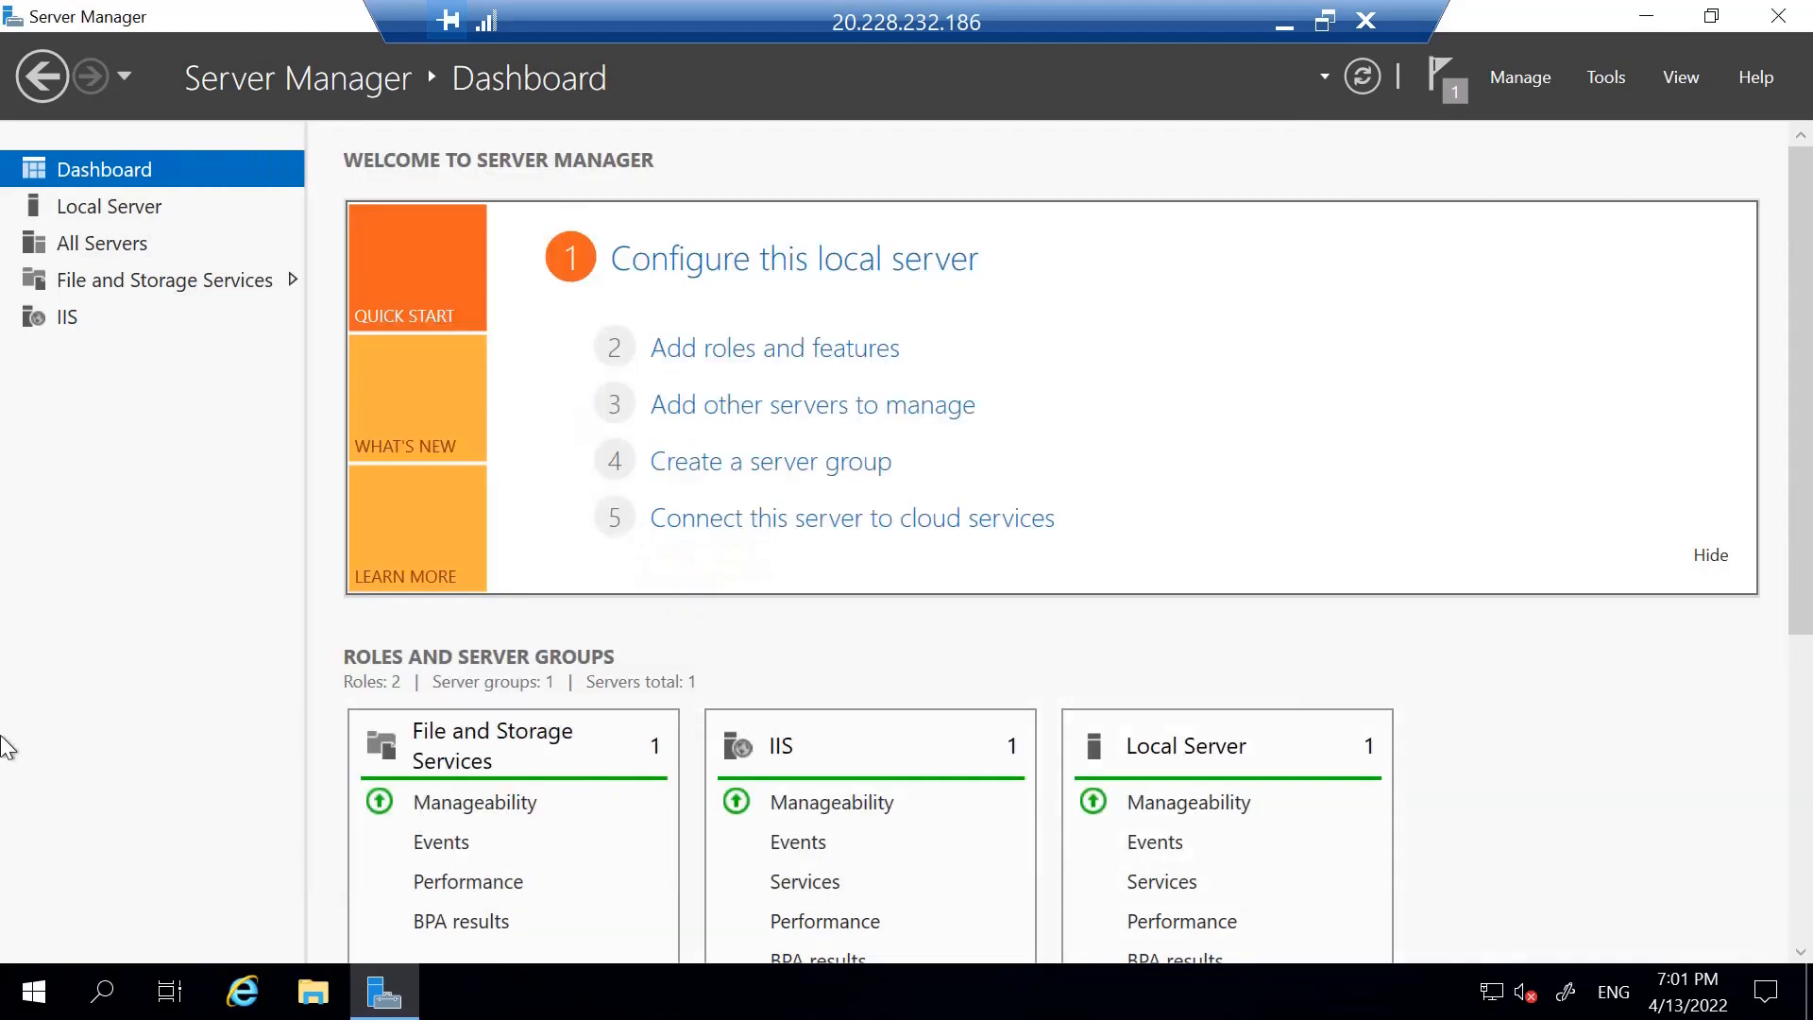
Open the C:\inetpub\wwwroot folder in File Explorer on the Videos server.
{"action": "left_click", "coordinate": [322, 993]}
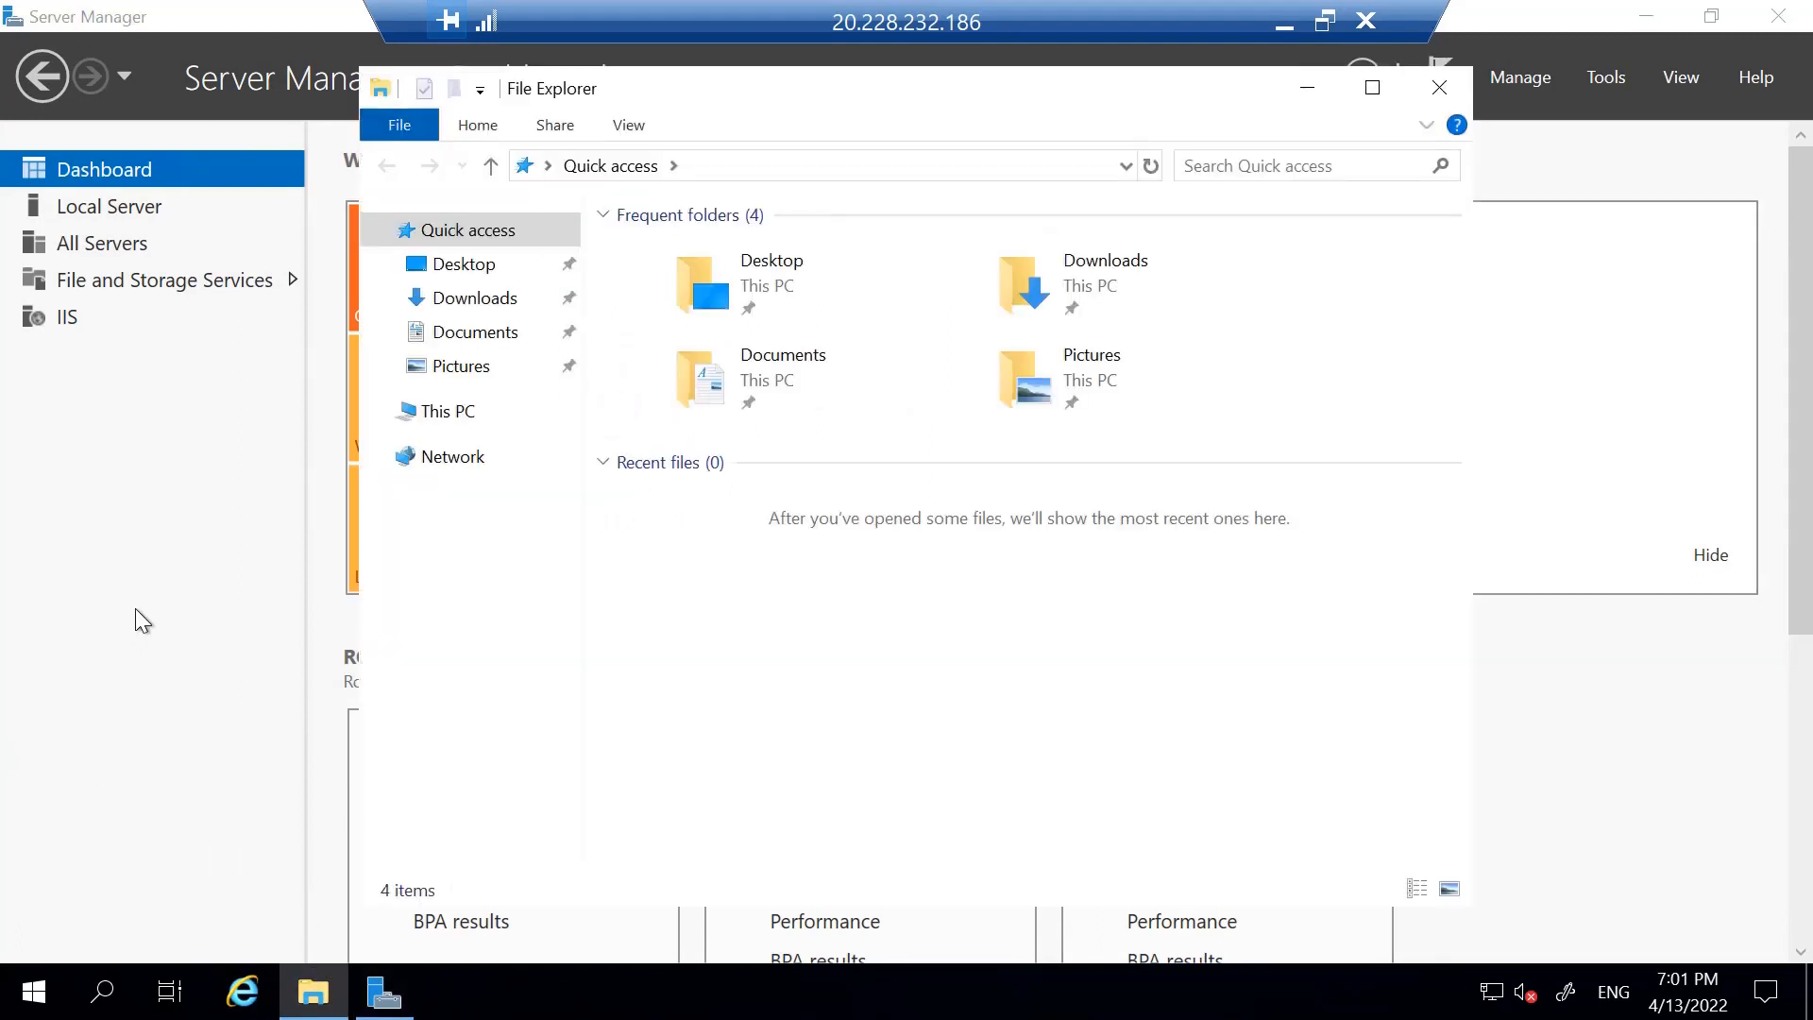
{"action": "left_click", "coordinate": [452, 414]}
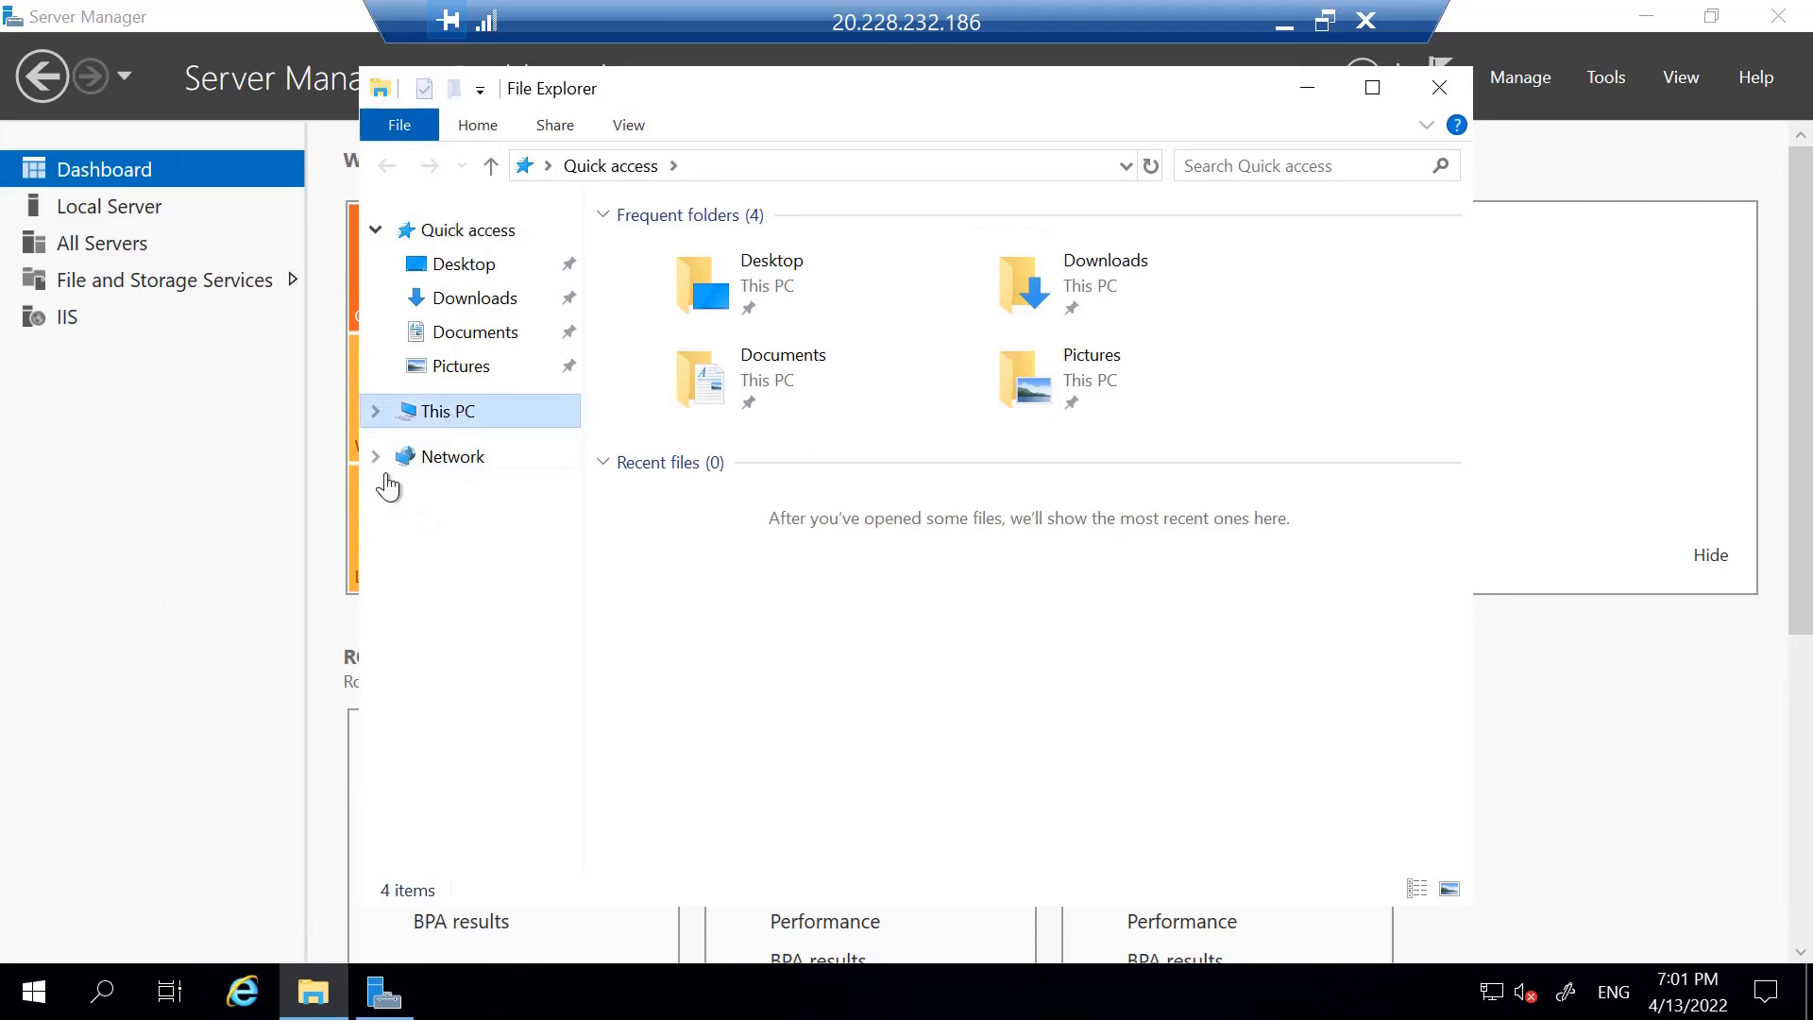
{"action": "double_click", "coordinate": [790, 616]}
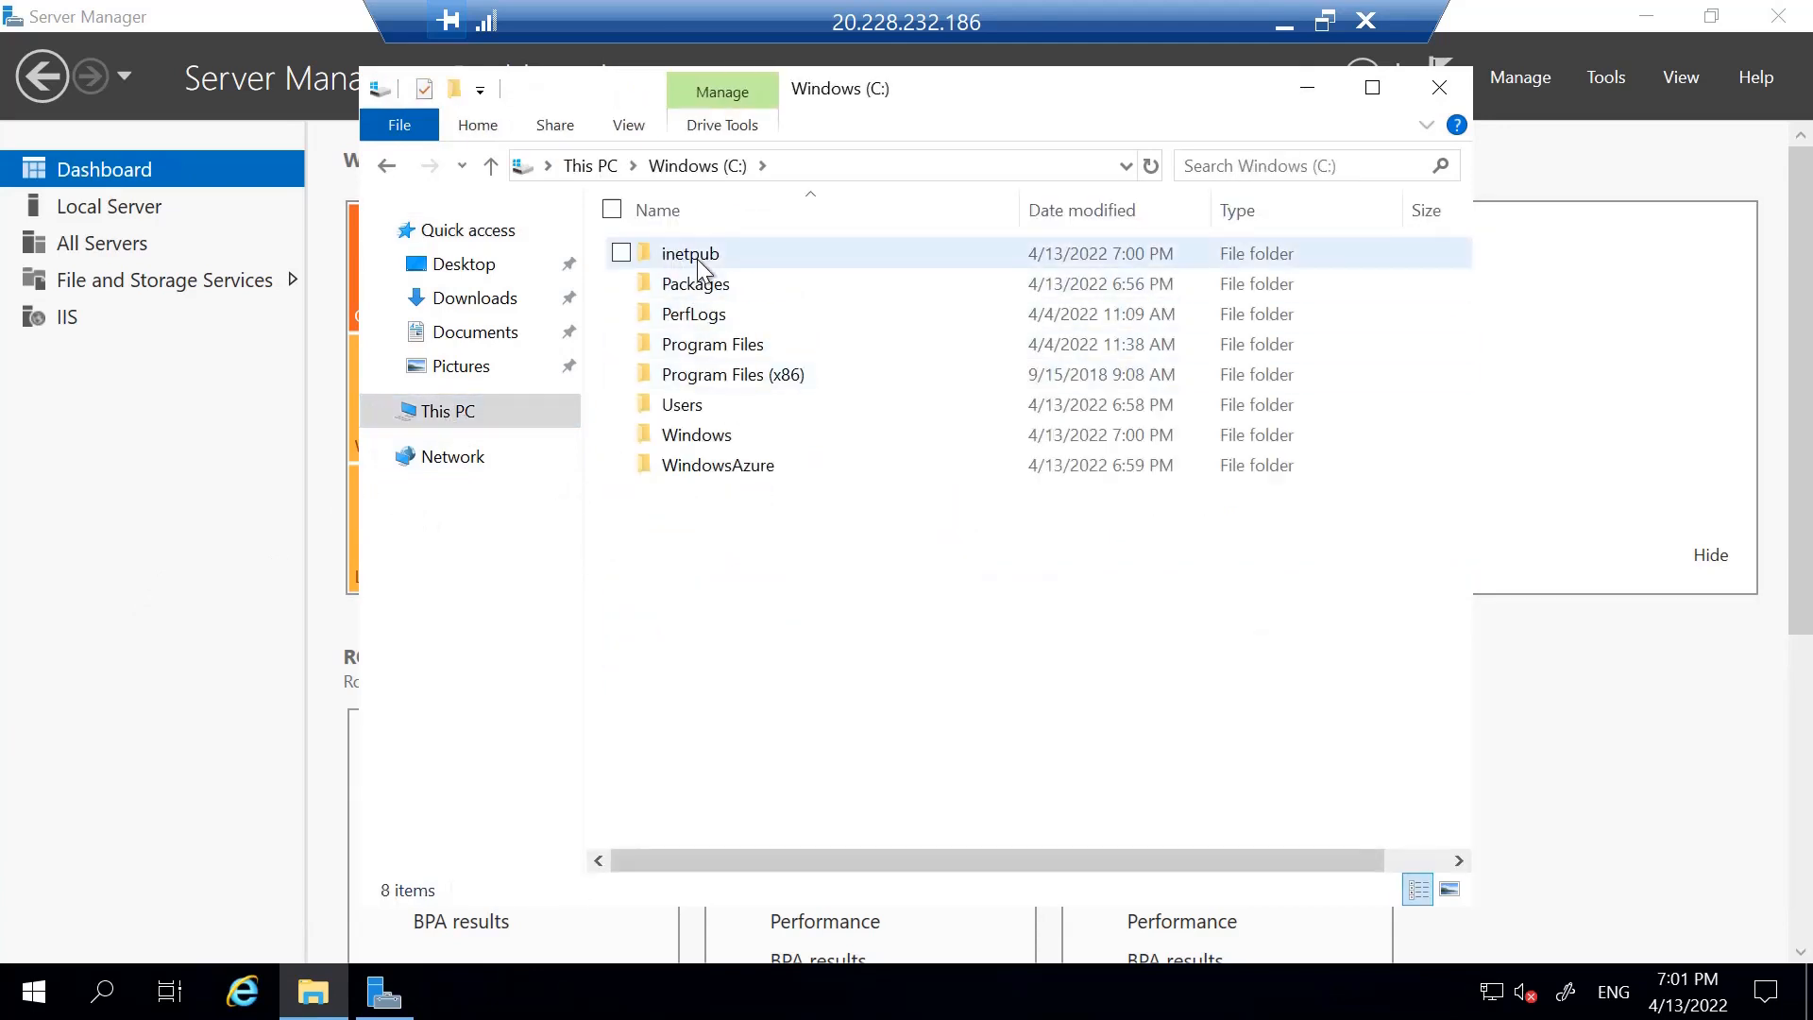
{"action": "double_click", "coordinate": [715, 255]}
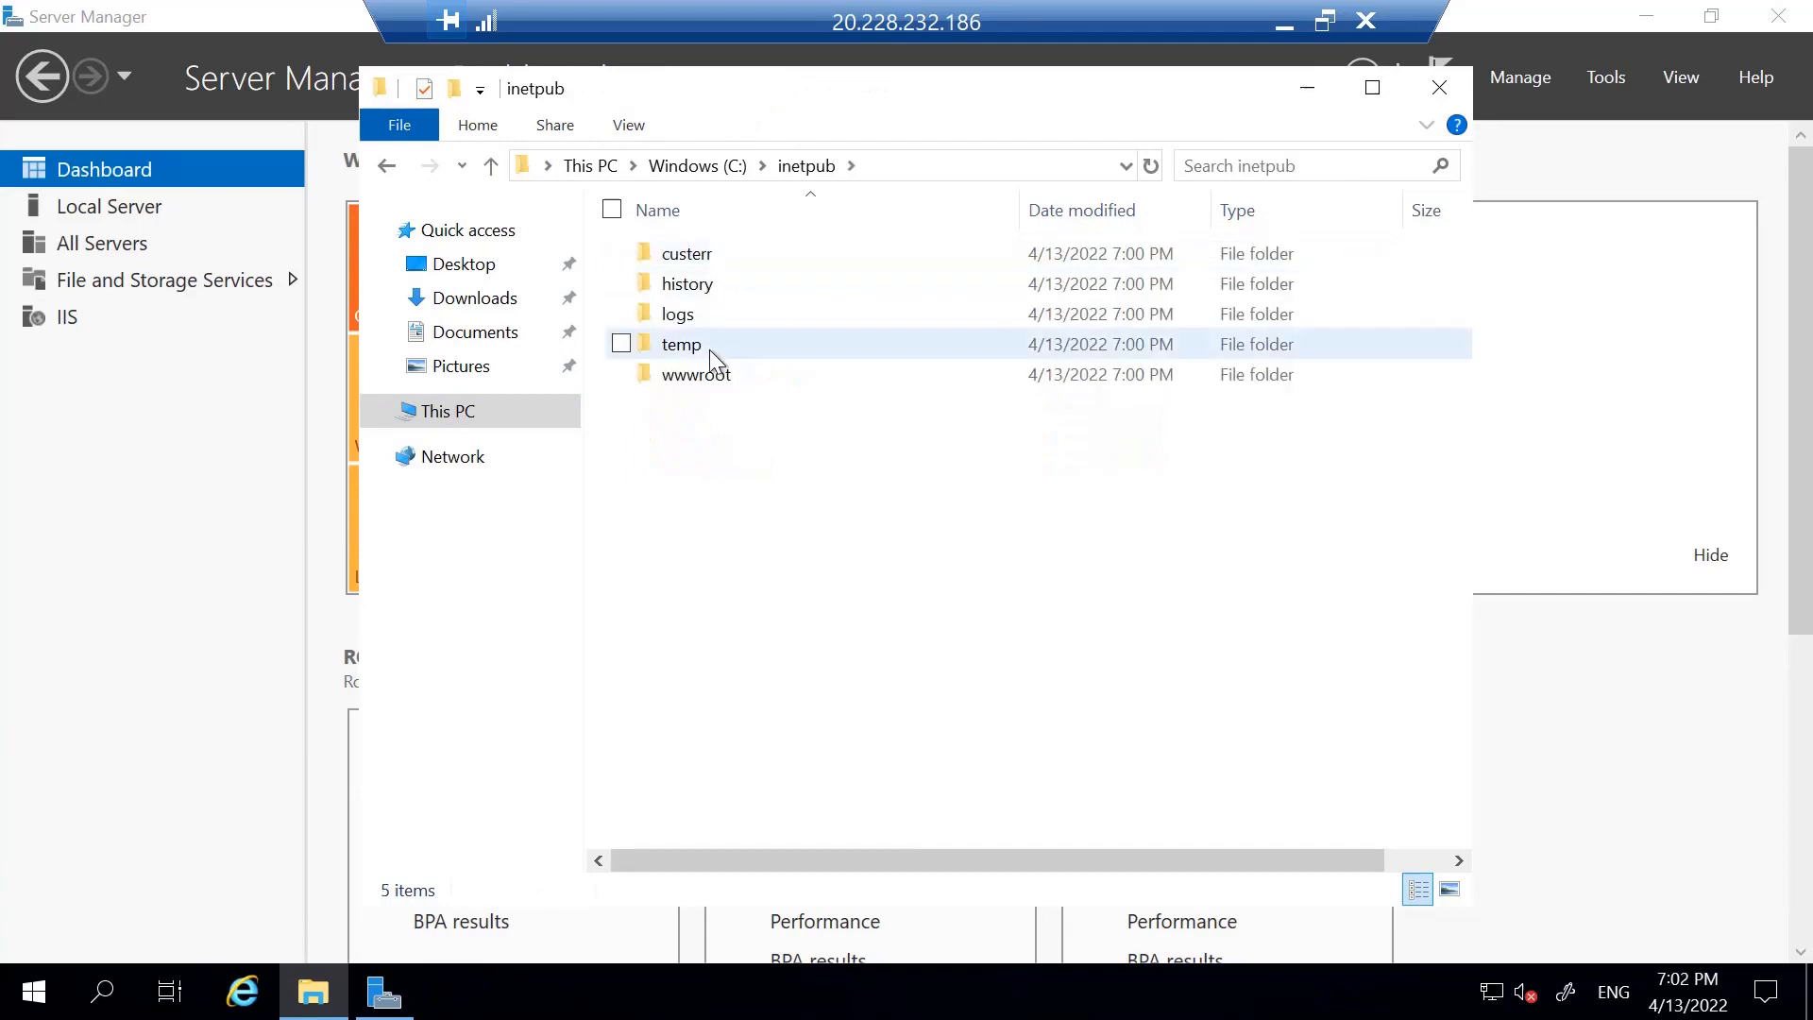
{"action": "double_click", "coordinate": [708, 376]}
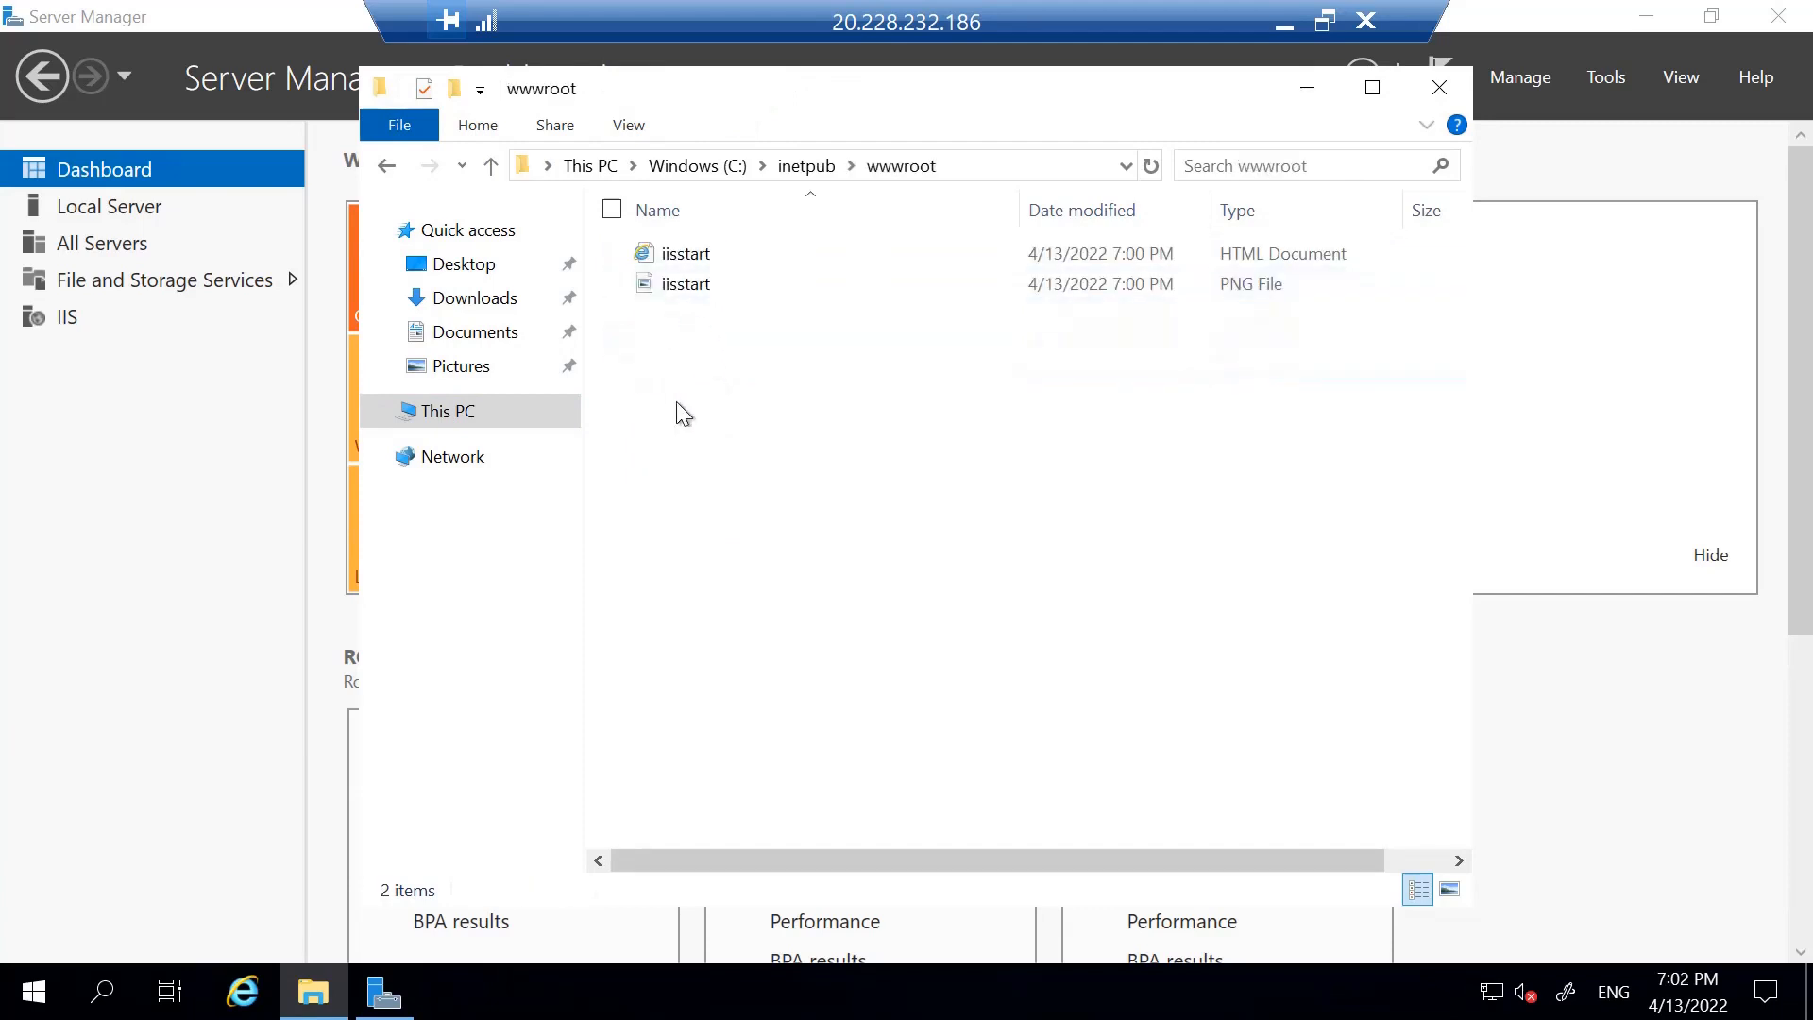
Create a new folder inside wwwroot on the Videos server.
{"action": "right_click", "coordinate": [682, 383]}
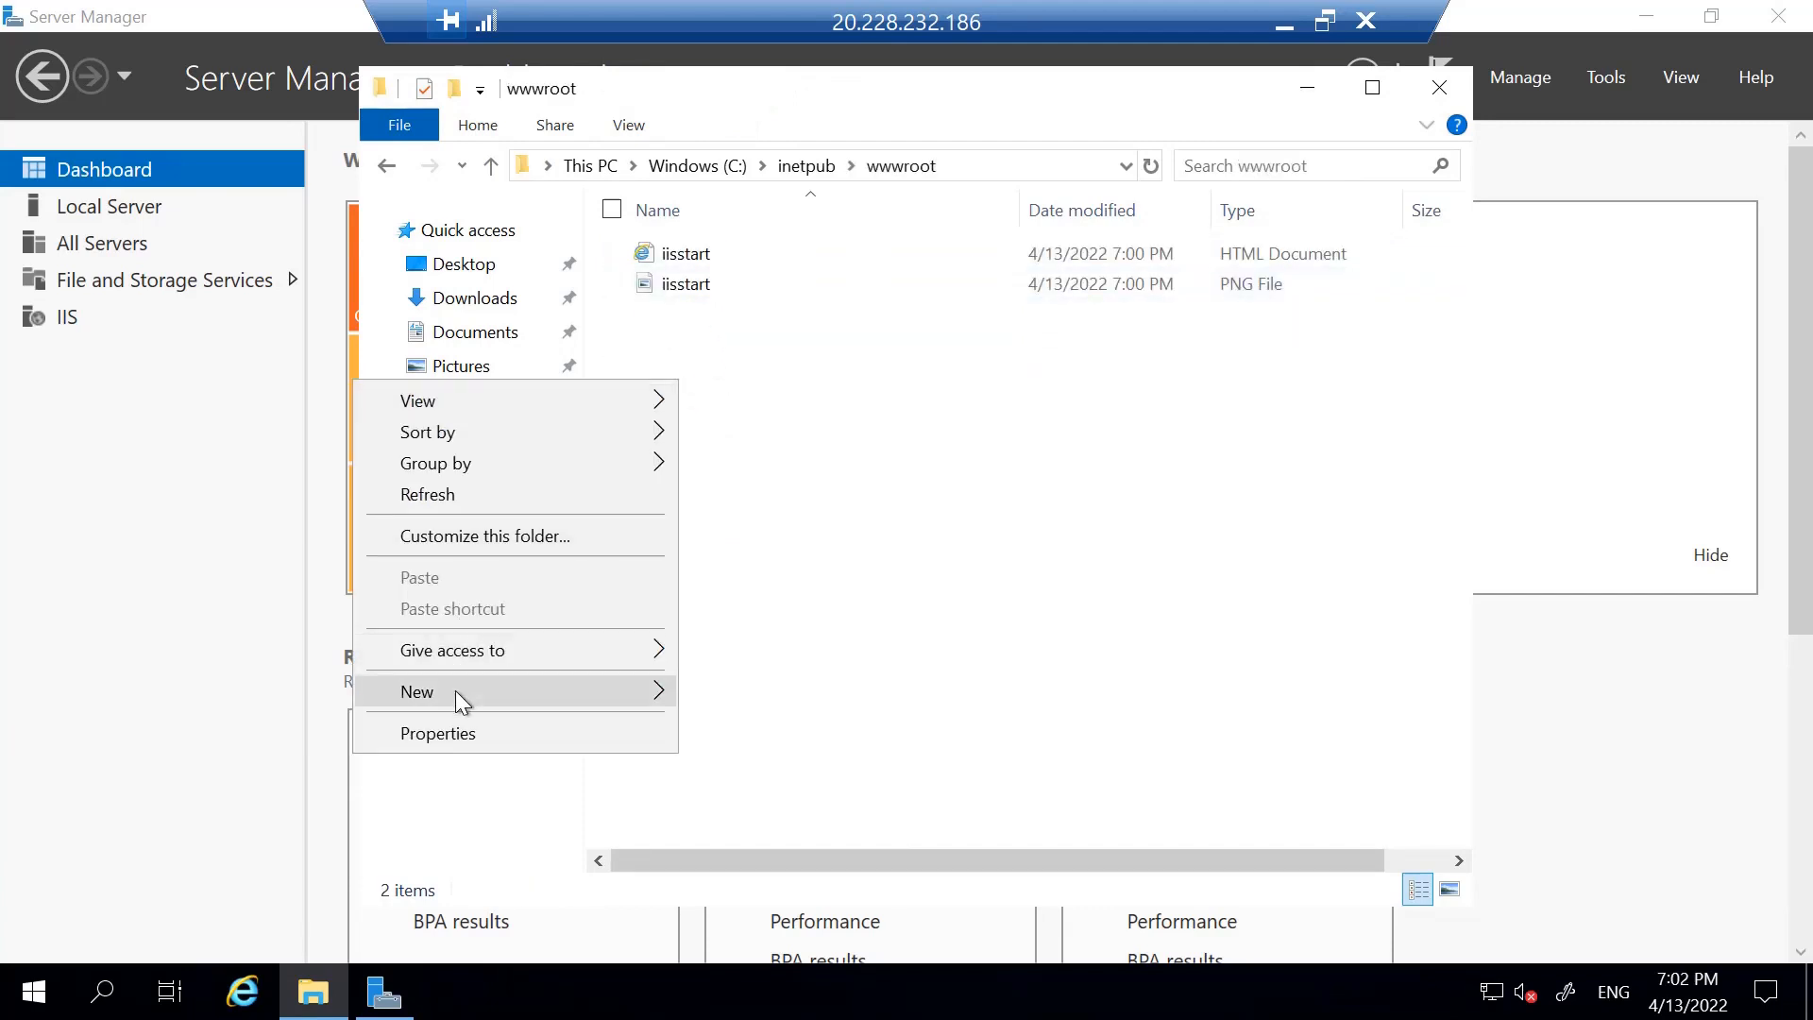
{"action": "mouse_move", "coordinate": [497, 699]}
{"action": "left_click", "coordinate": [732, 694]}
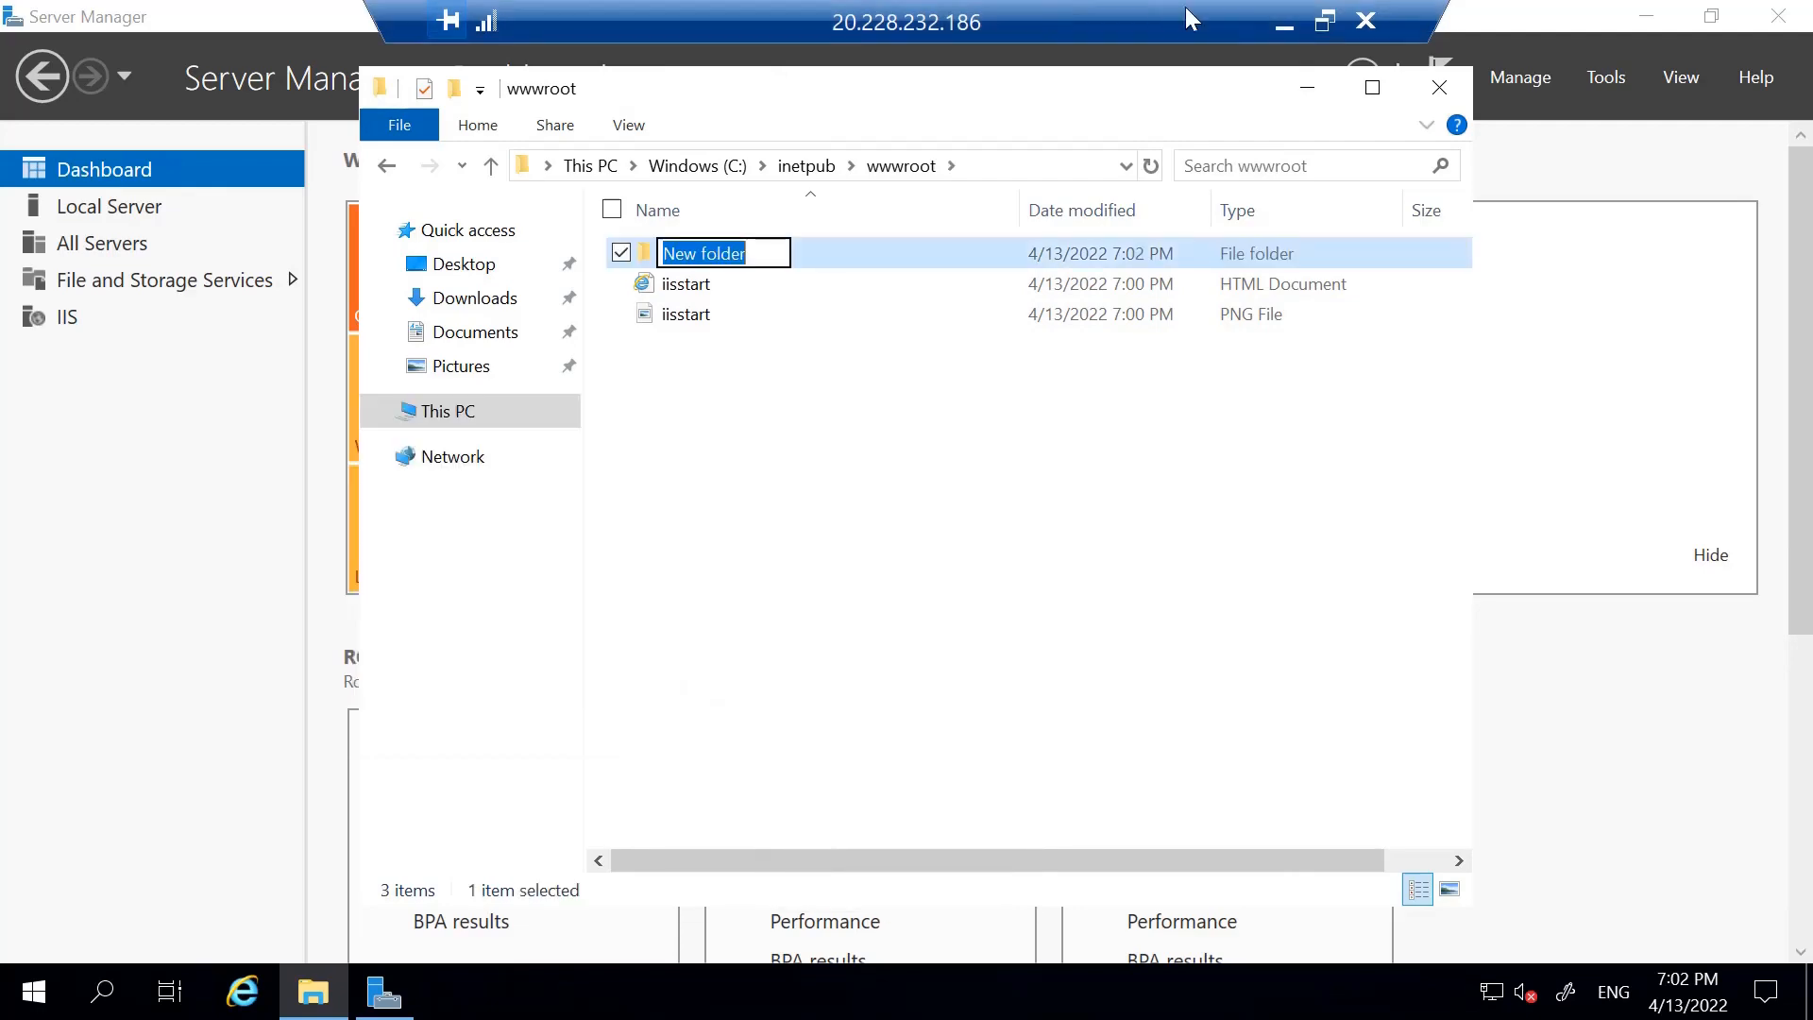
Check the Videos virtual machine's public IP address in the Azure portal and return to its remote desktop session.
{"action": "left_click", "coordinate": [1279, 23]}
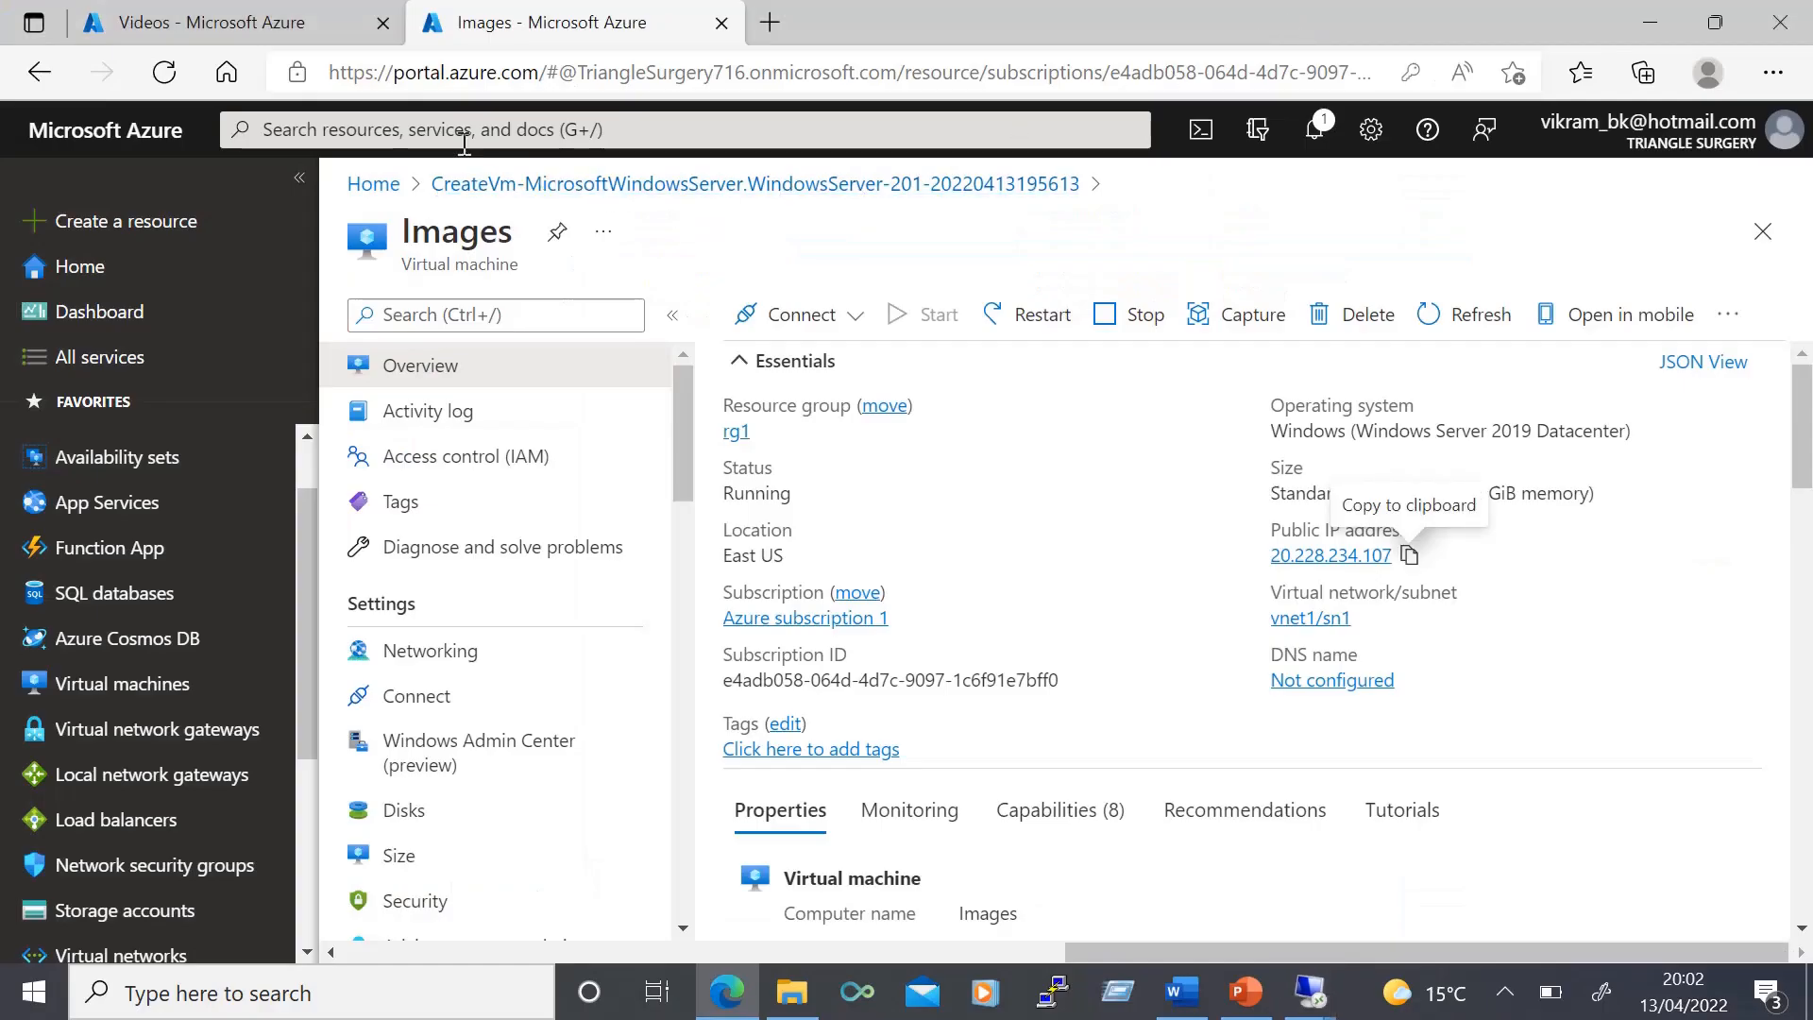
{"action": "left_click", "coordinate": [278, 34]}
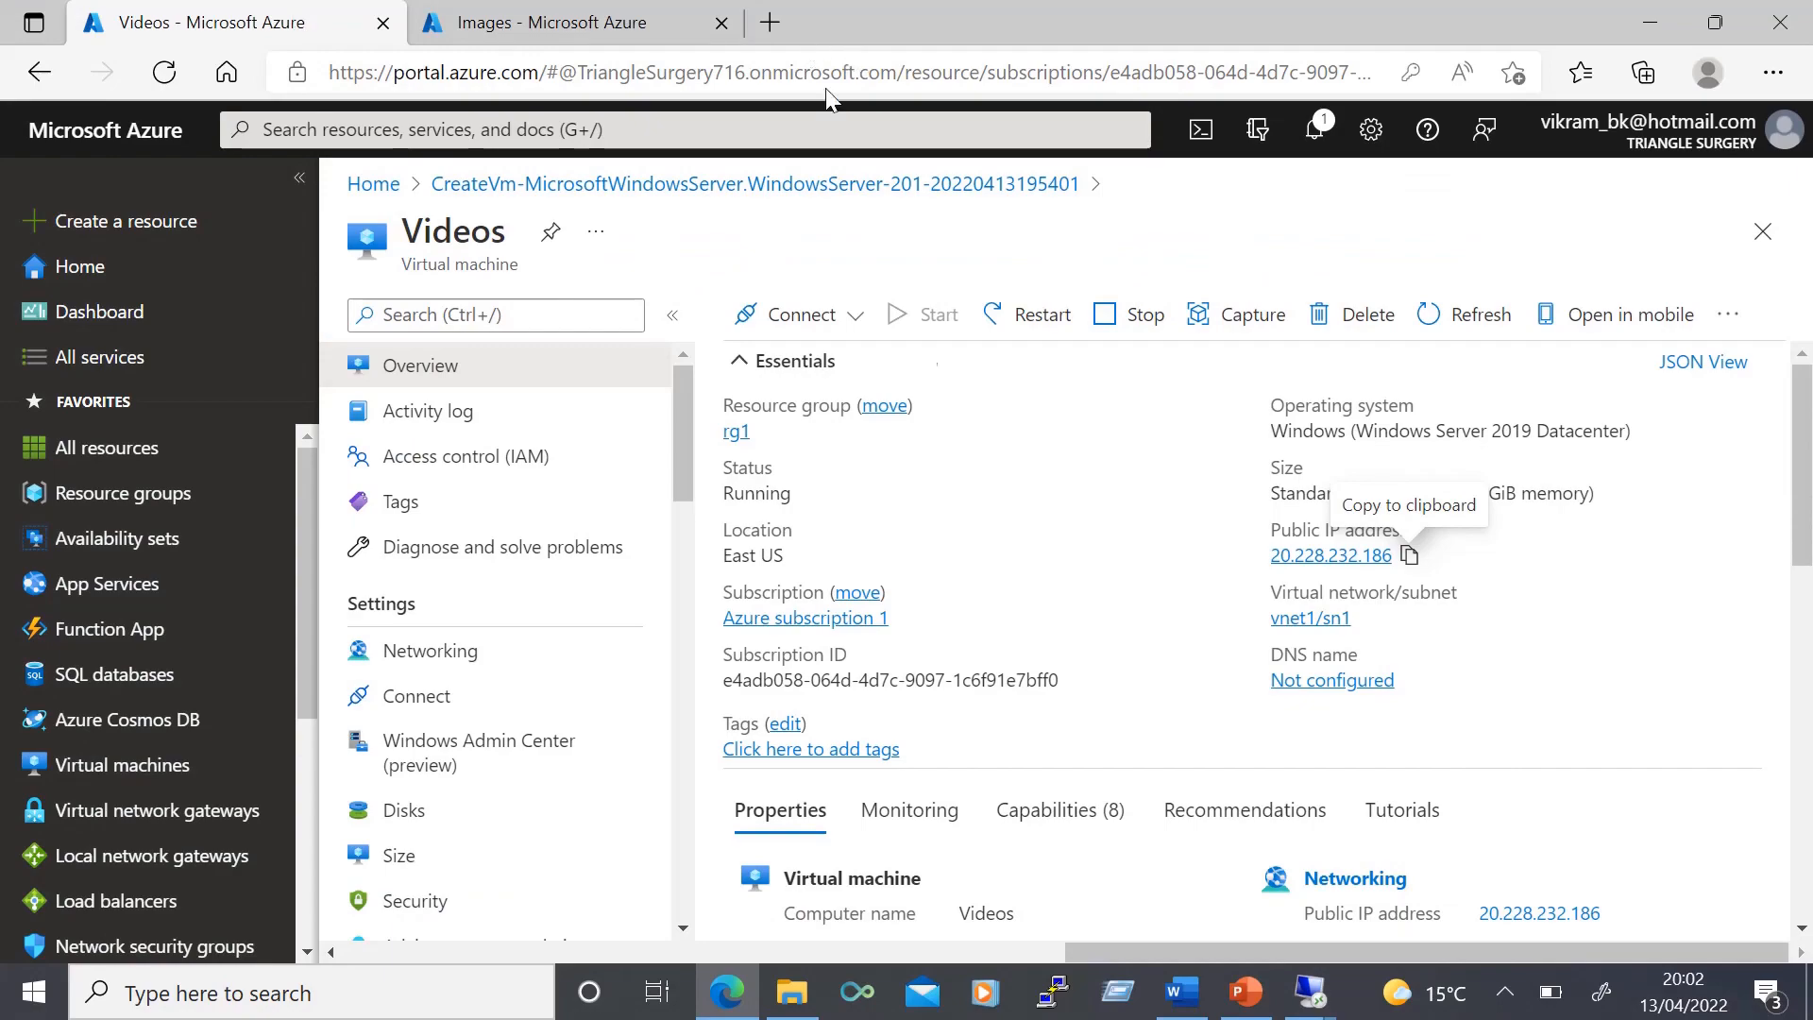
{"action": "mouse_move", "coordinate": [1310, 991]}
{"action": "left_click", "coordinate": [1029, 812]}
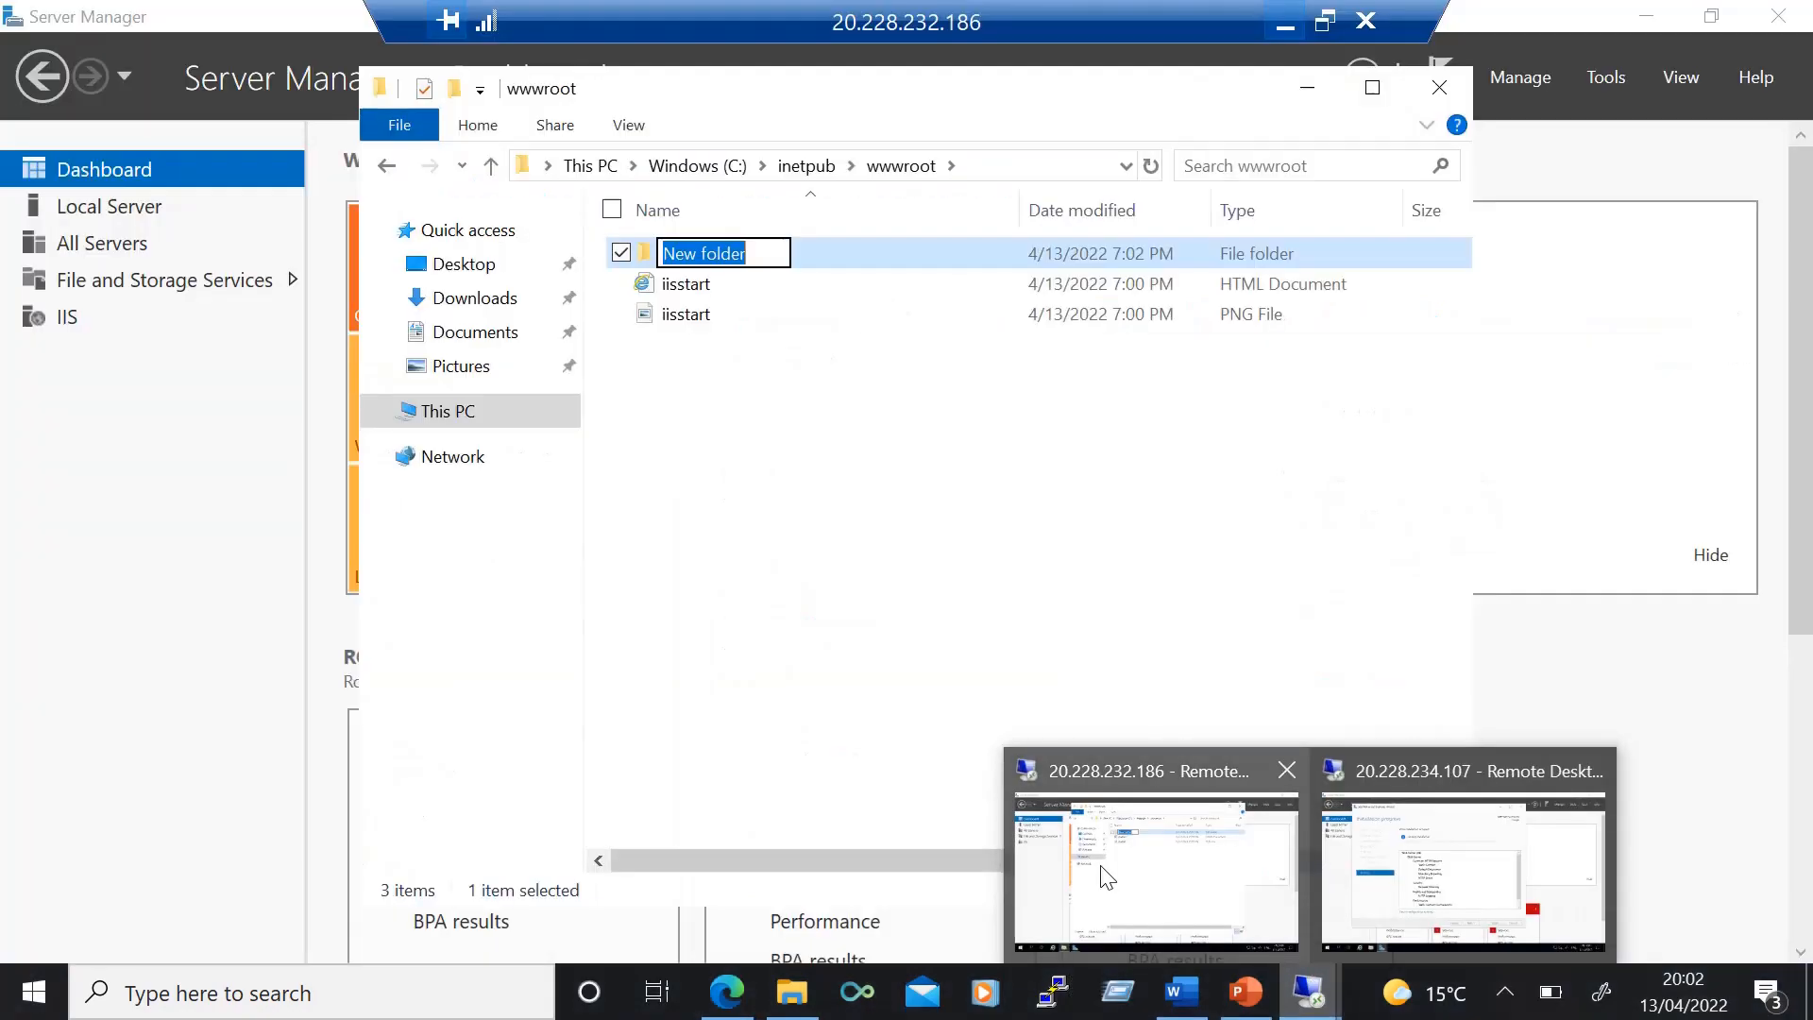
{"action": "left_click", "coordinate": [1023, 801]}
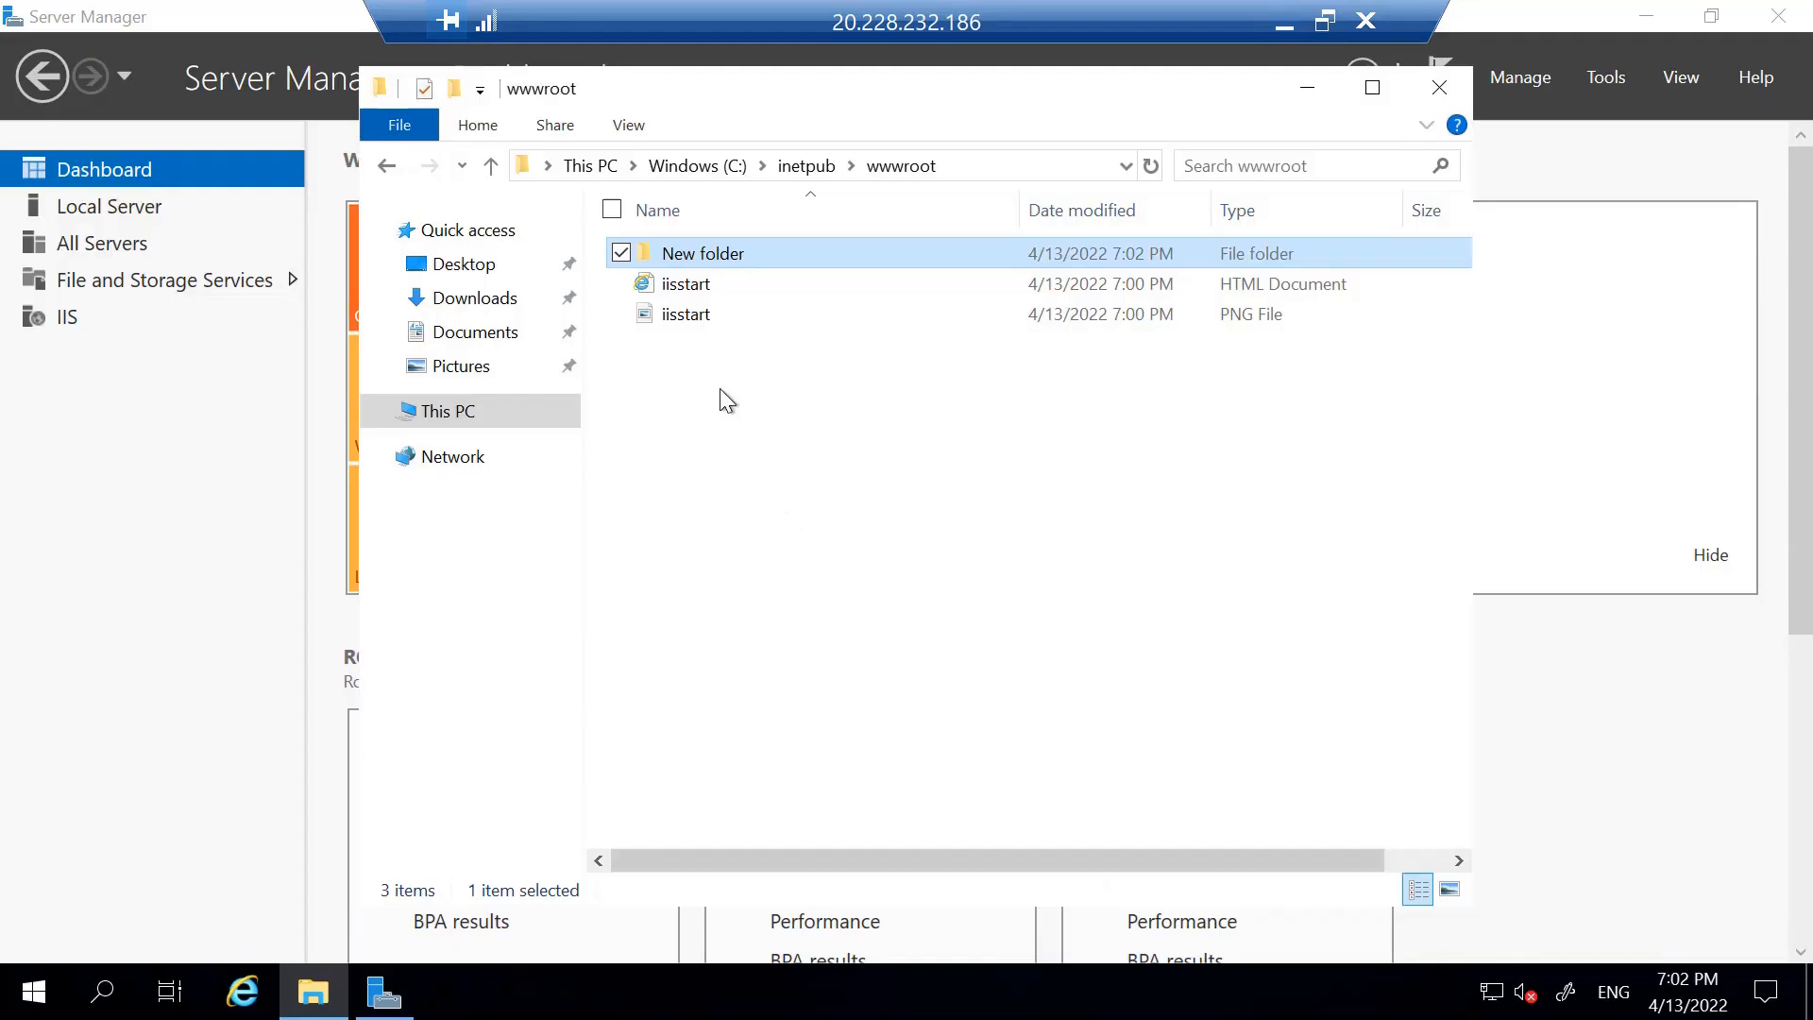
Rename the new folder in wwwroot as video and open it.
{"action": "right_click", "coordinate": [707, 245]}
{"action": "left_click", "coordinate": [497, 680]}
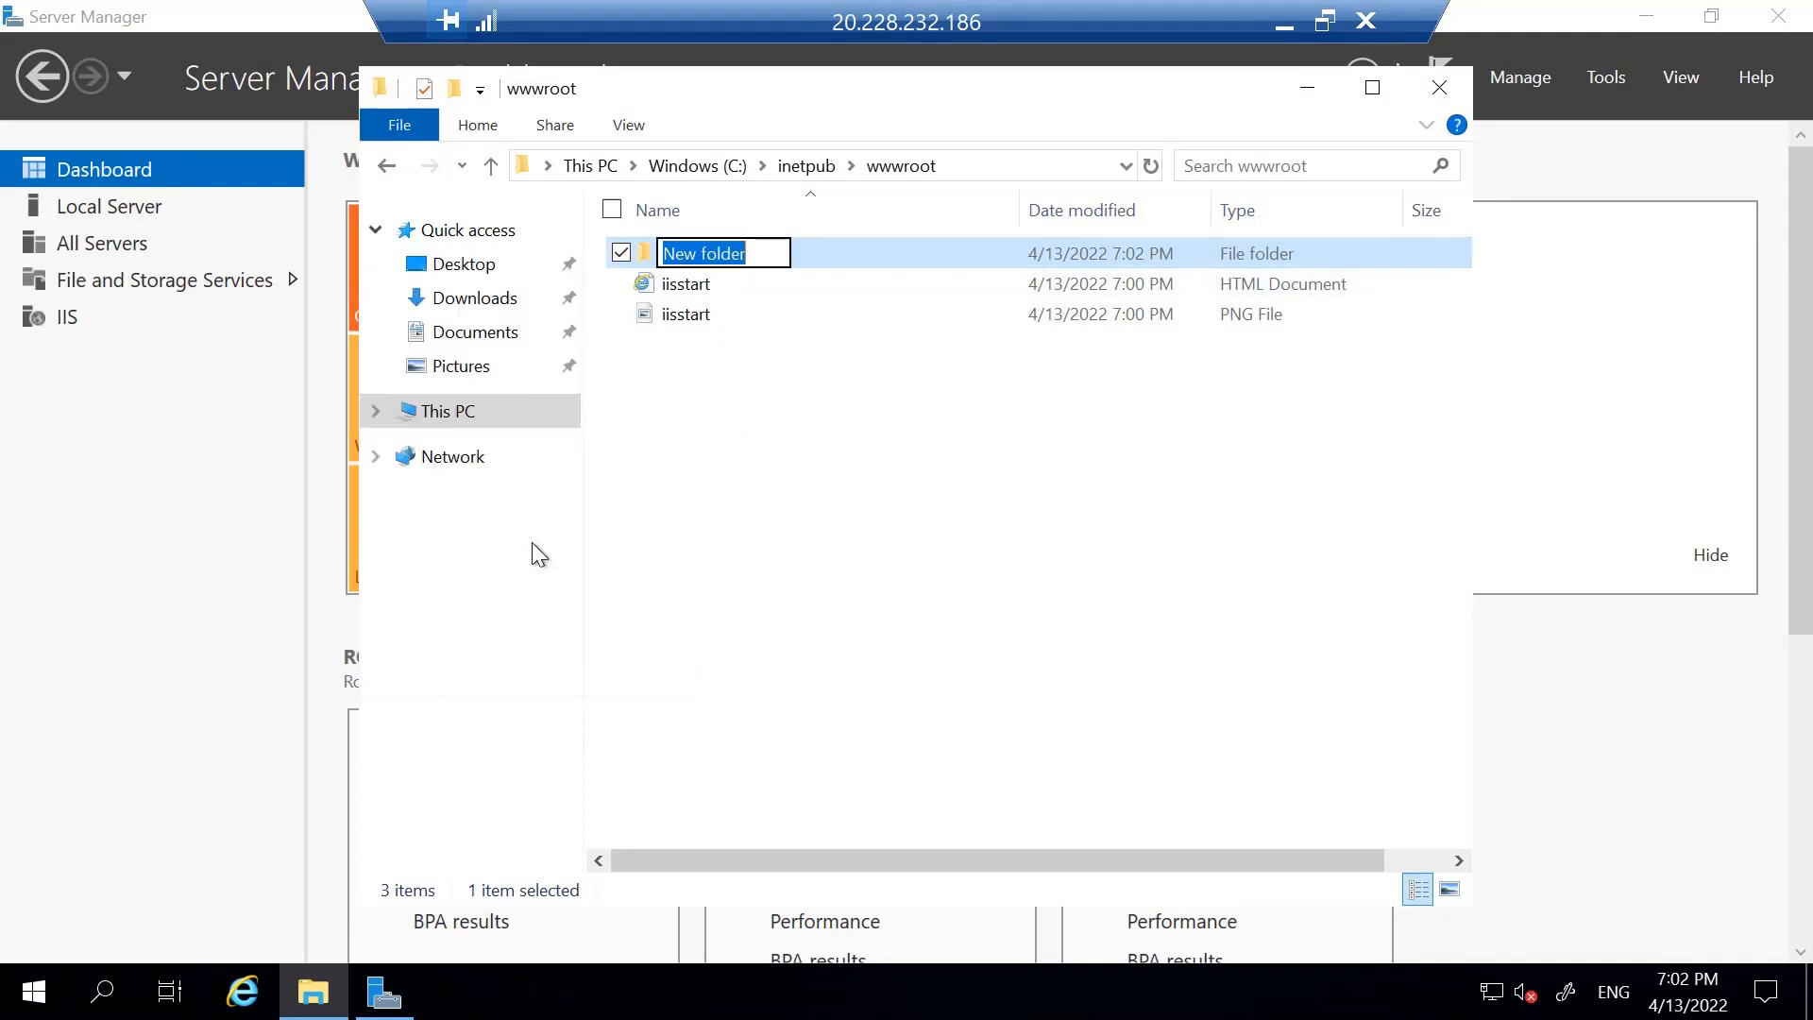
{"action": "type", "text": "vidoe"}
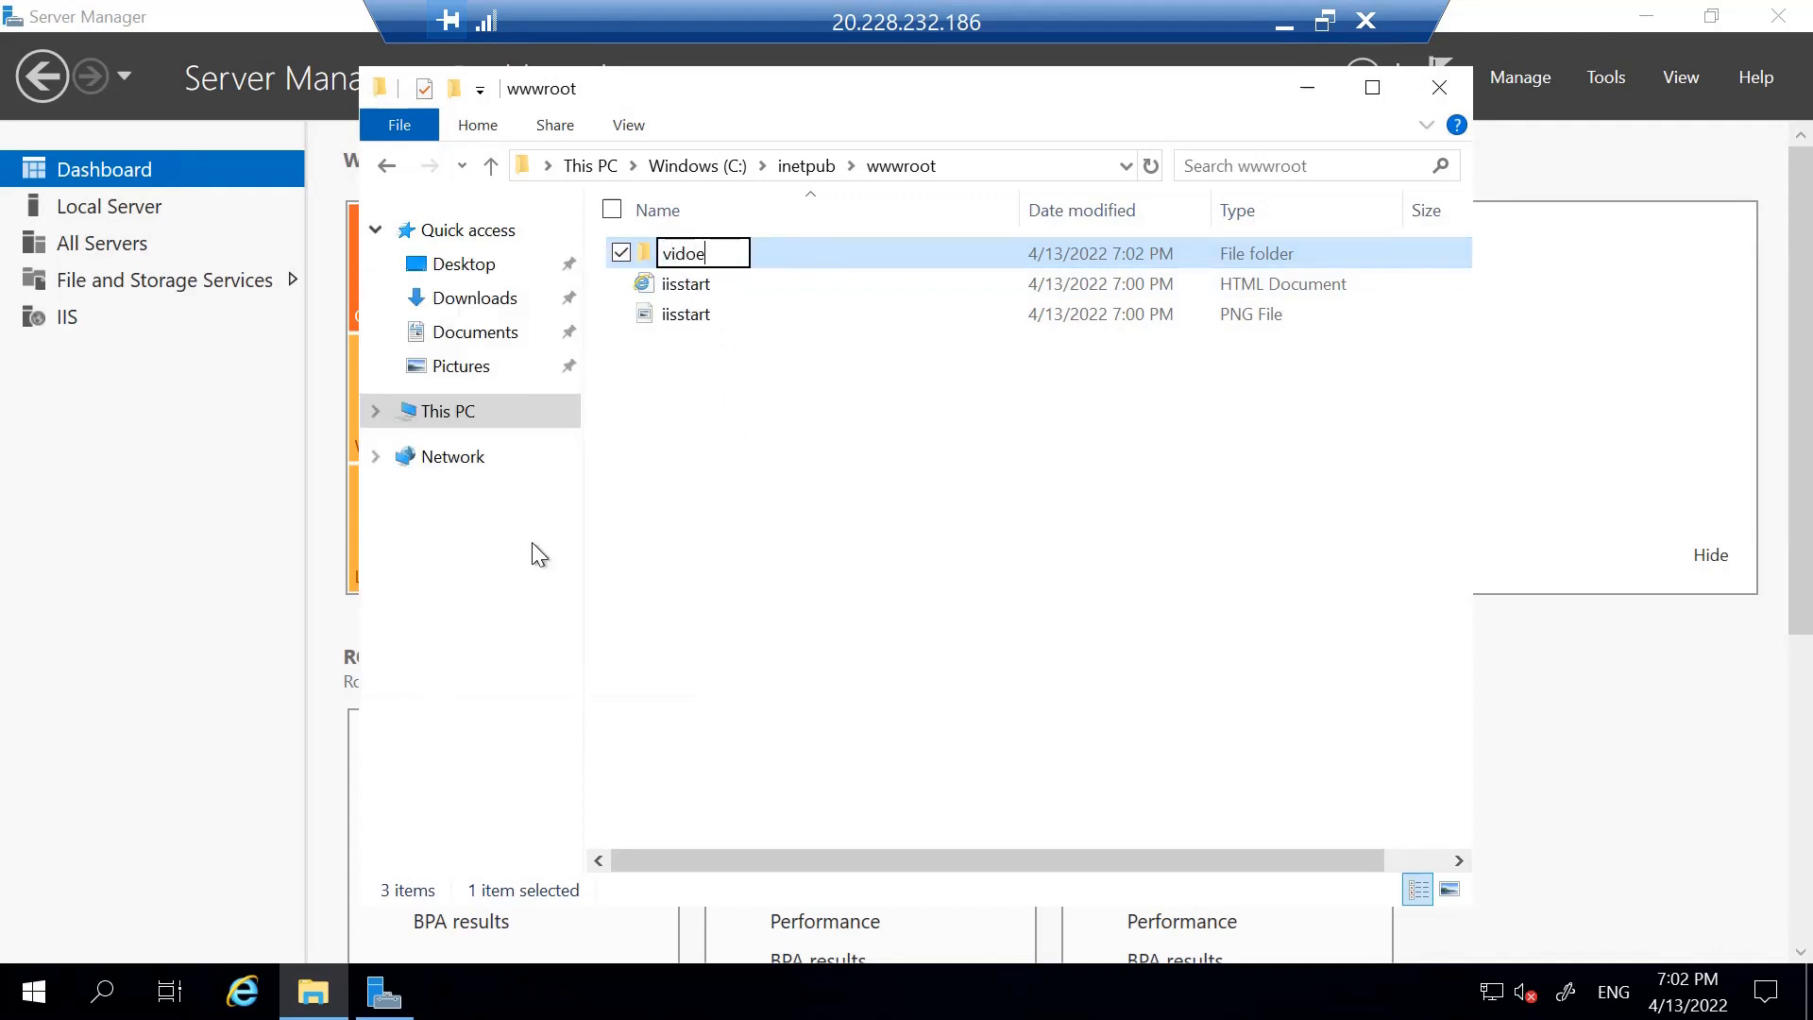
{"action": "type", "text": "s"}
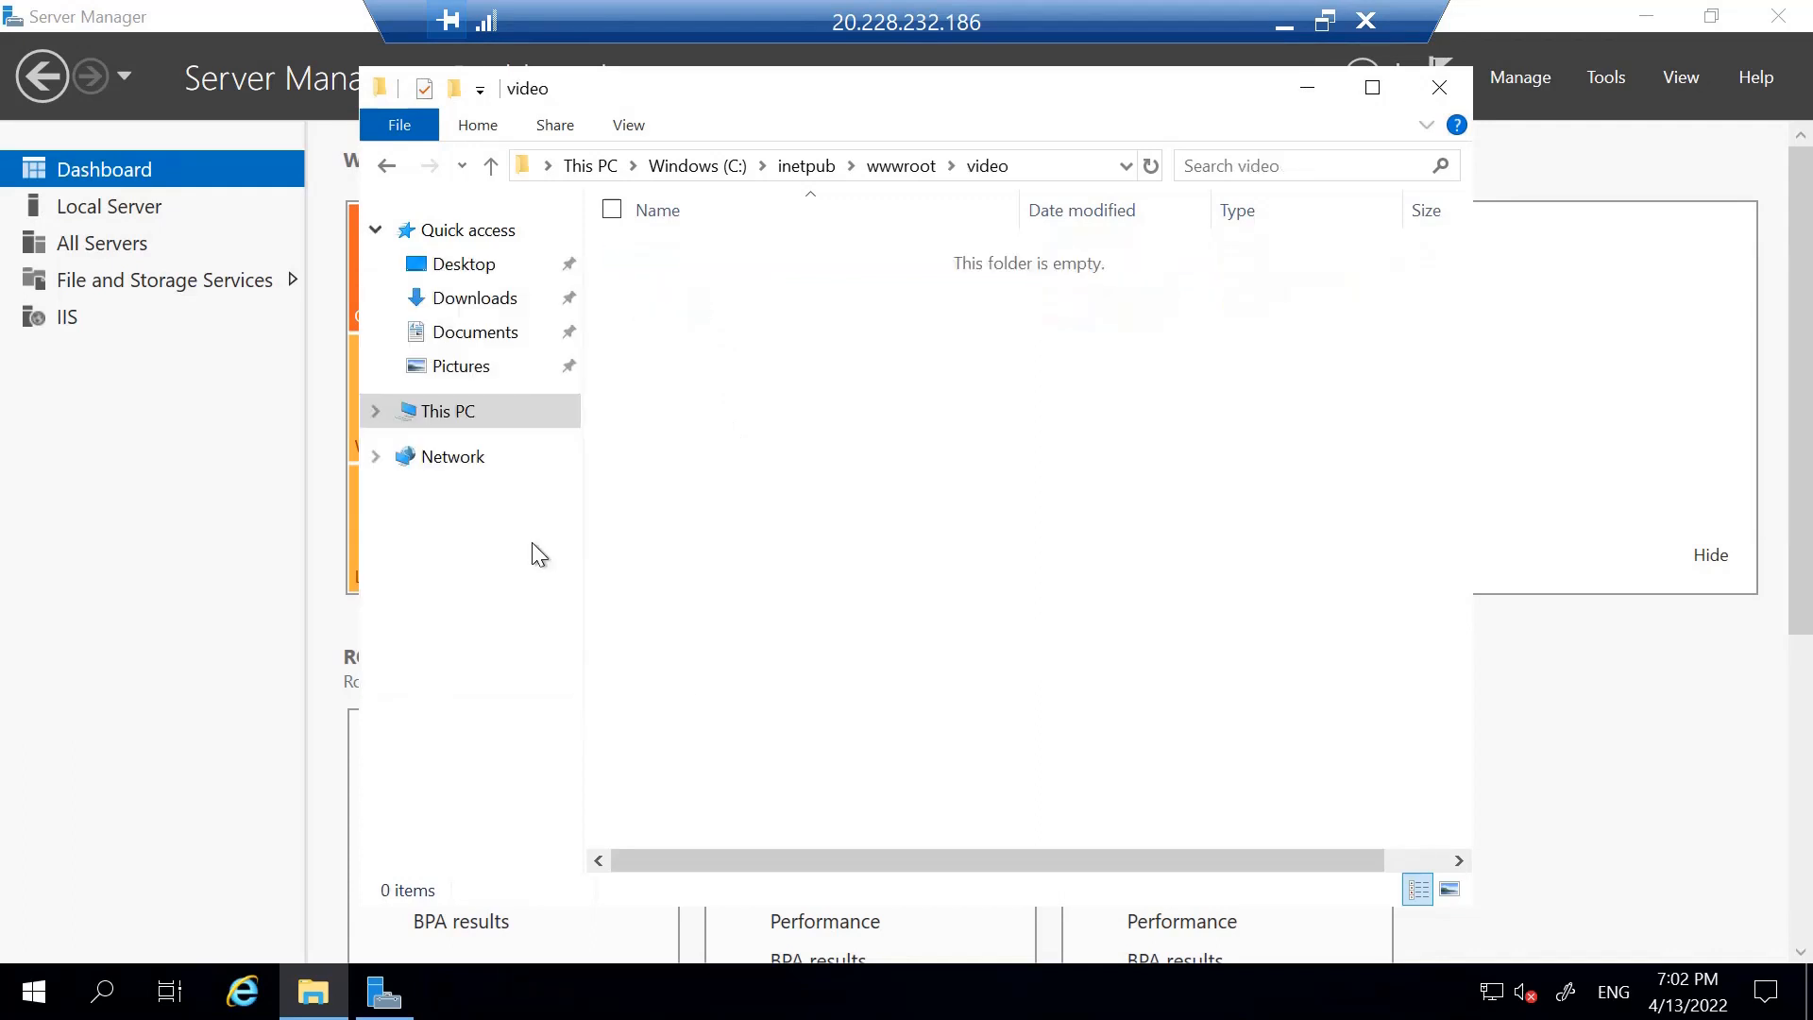
Create a text document in the video folder and enter "<h1> This is from videos server </h1>" in Notepad.
{"action": "right_click", "coordinate": [744, 322]}
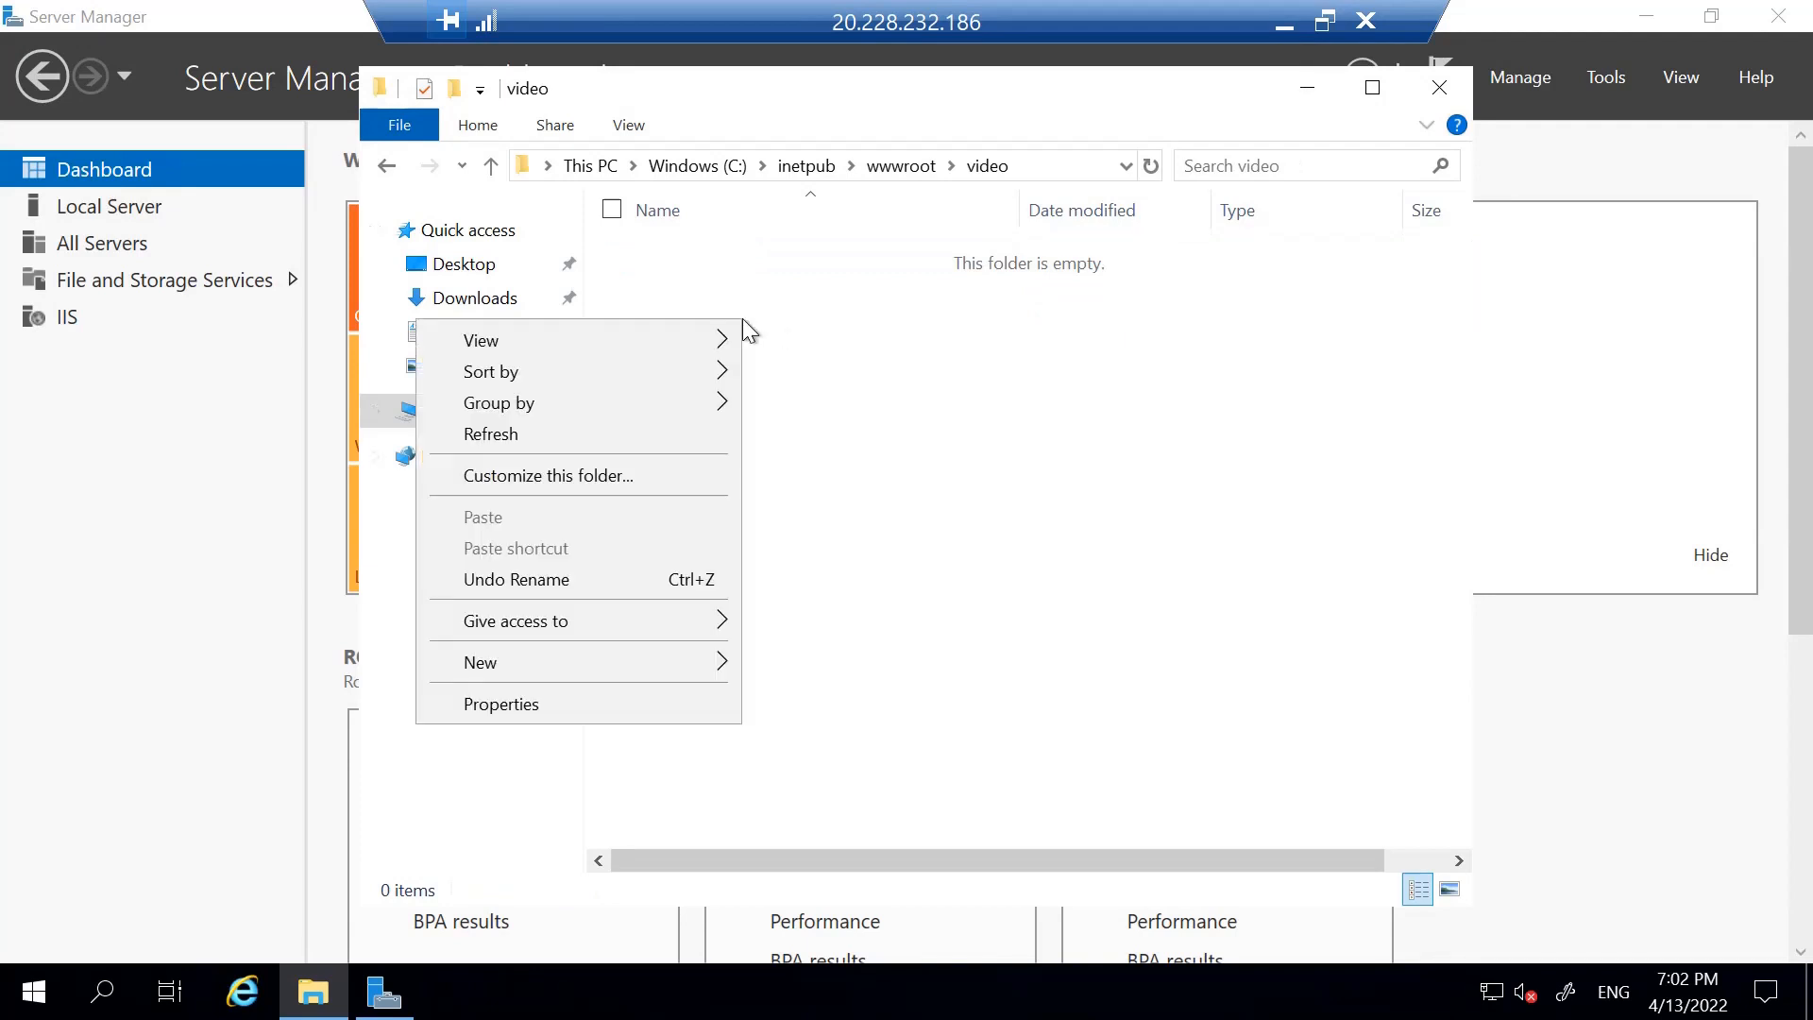
{"action": "mouse_move", "coordinate": [538, 659]}
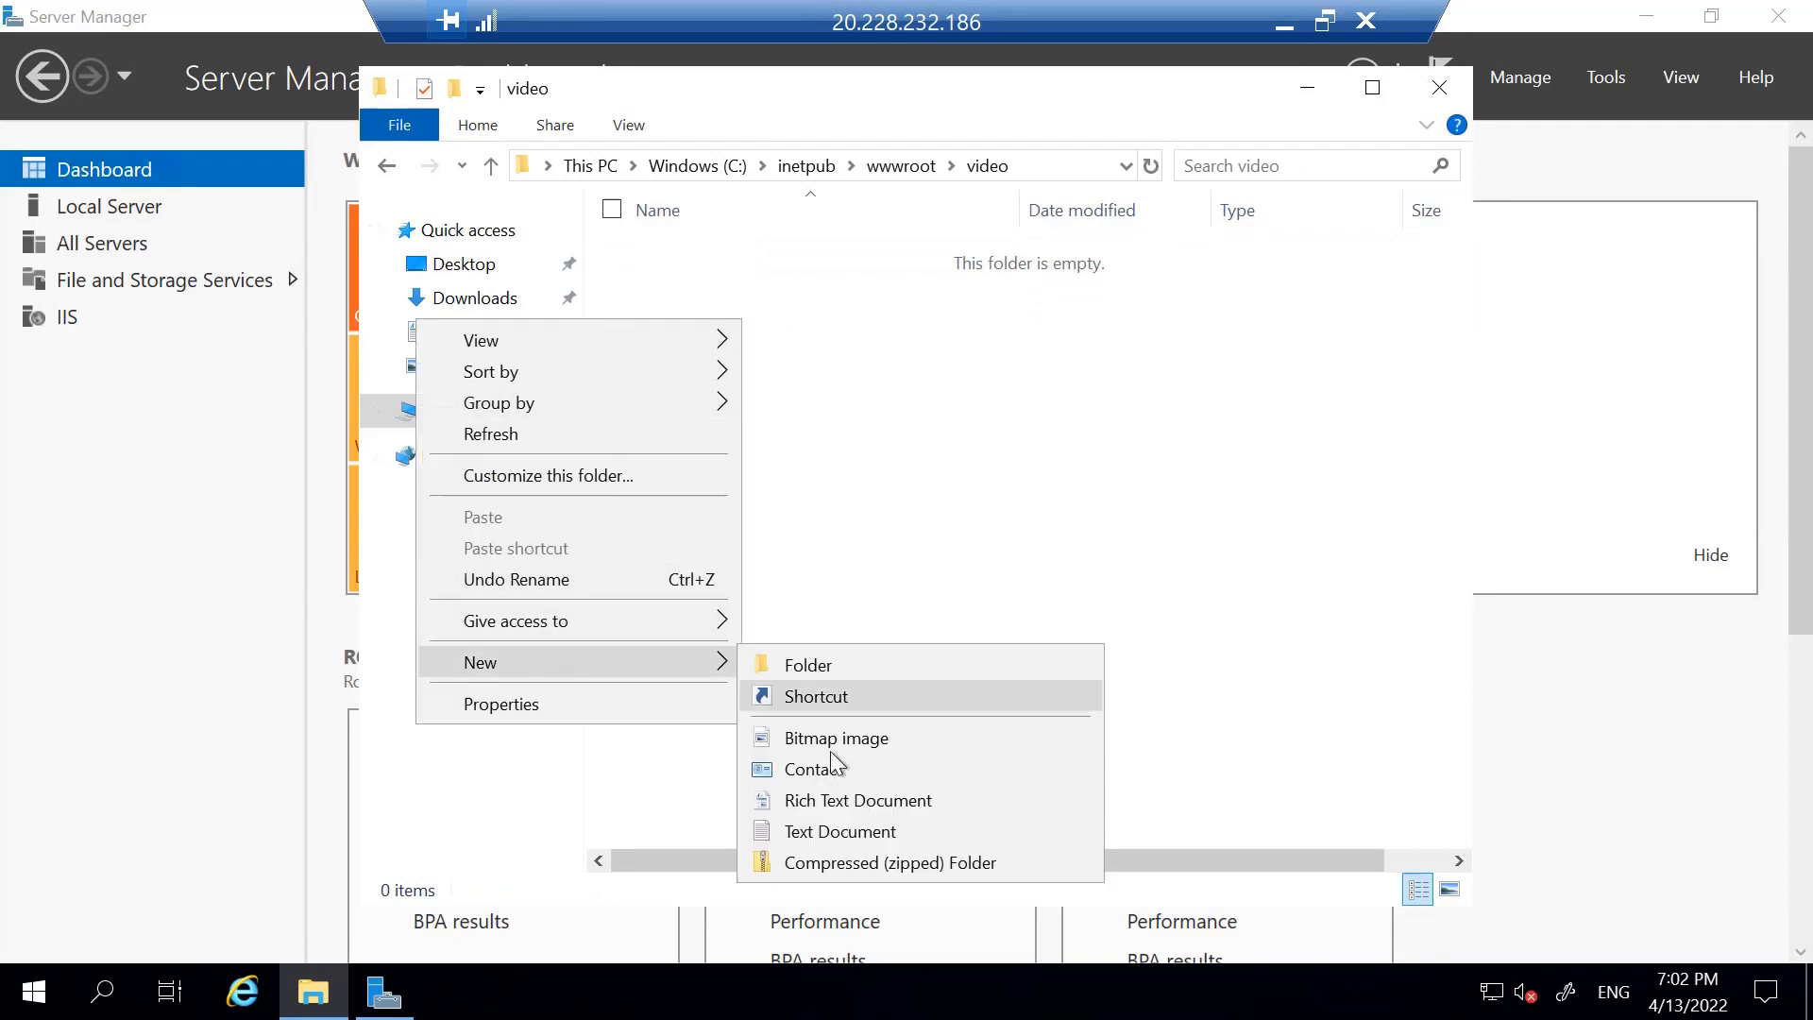
{"action": "left_click", "coordinate": [839, 831]}
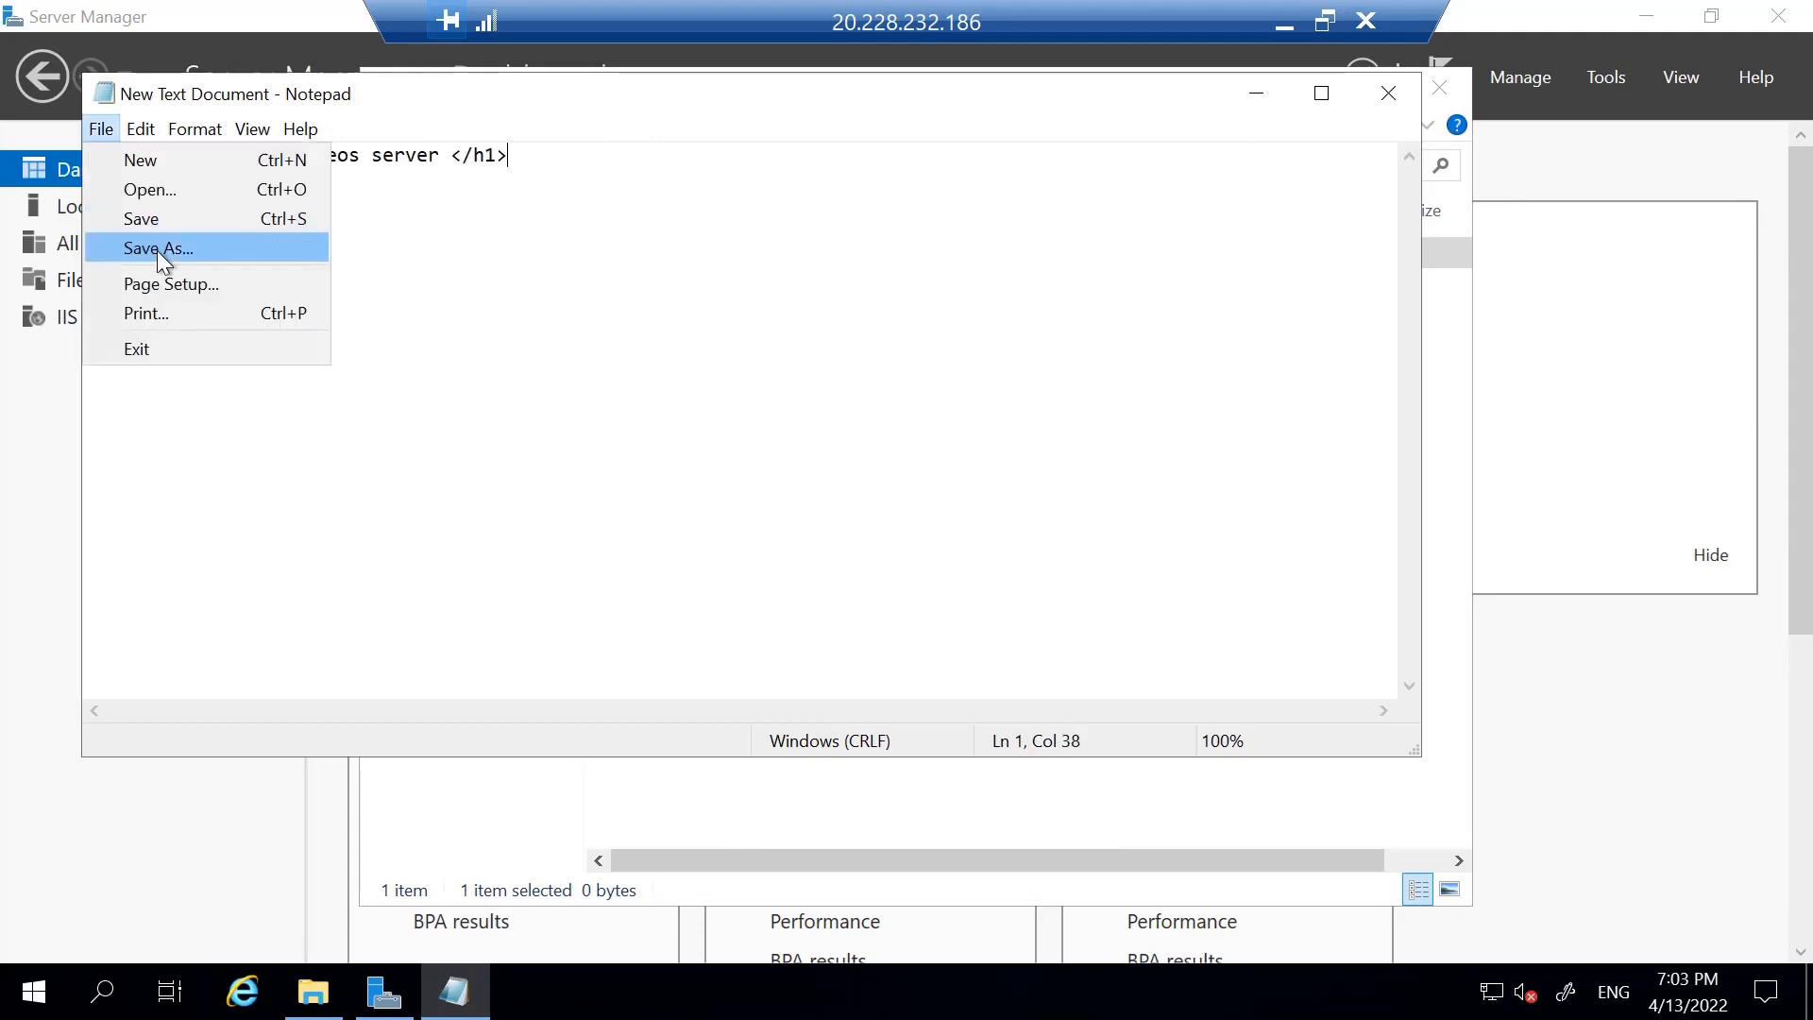
Save the document as index.html with the All Files type in the video folder, and close Notepad and File Explorer.
{"action": "left_click", "coordinate": [157, 251]}
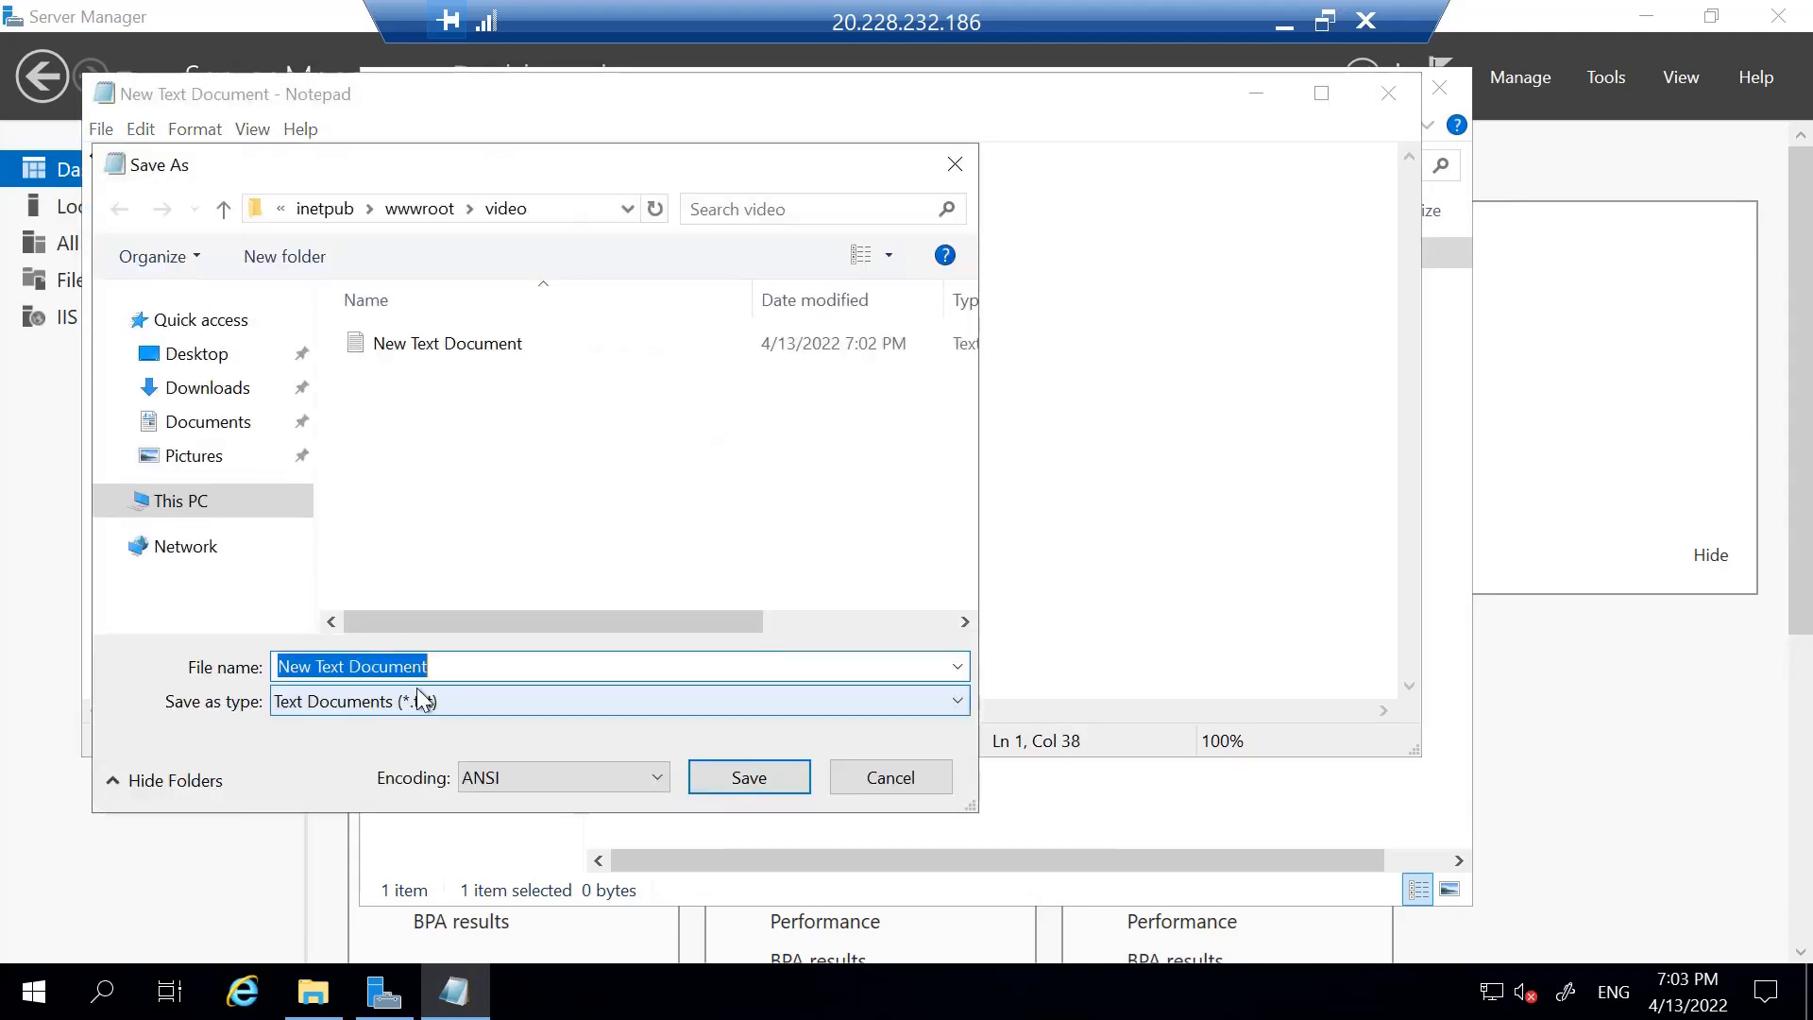
{"action": "type", "text": "index"}
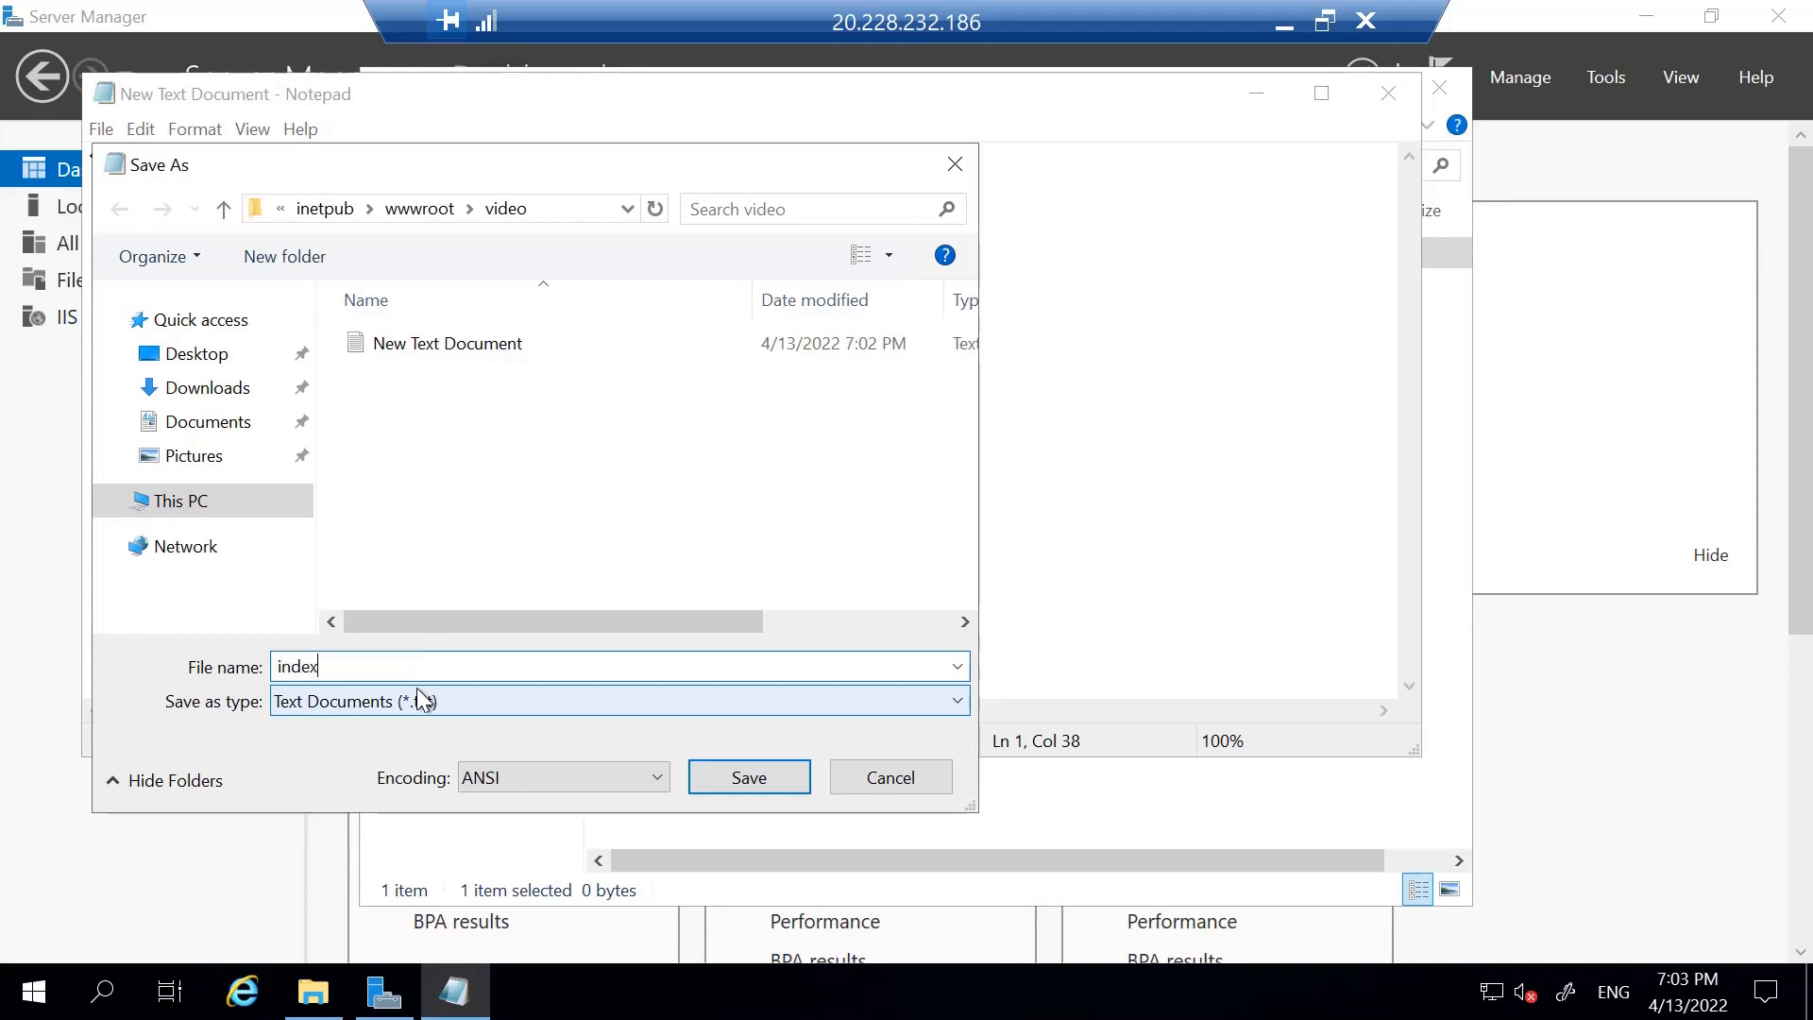
{"action": "type", "text": ".html"}
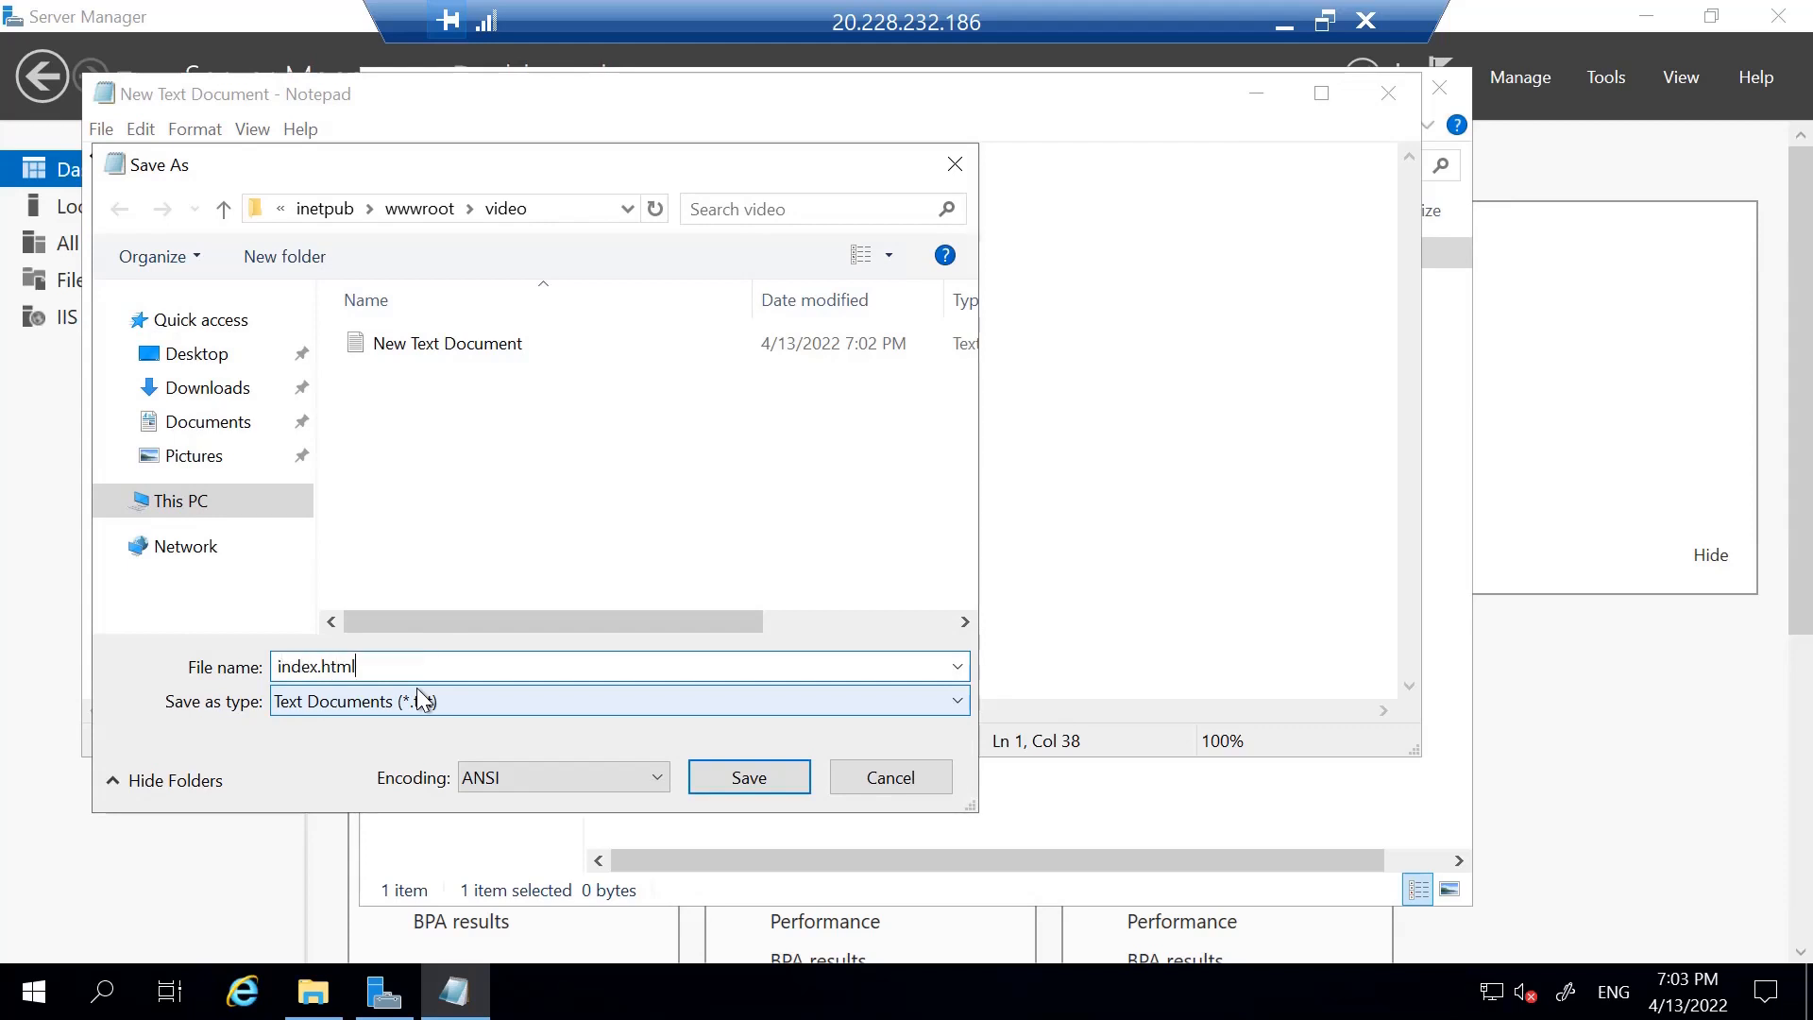
{"action": "left_click", "coordinate": [502, 701]}
{"action": "left_click", "coordinate": [425, 753]}
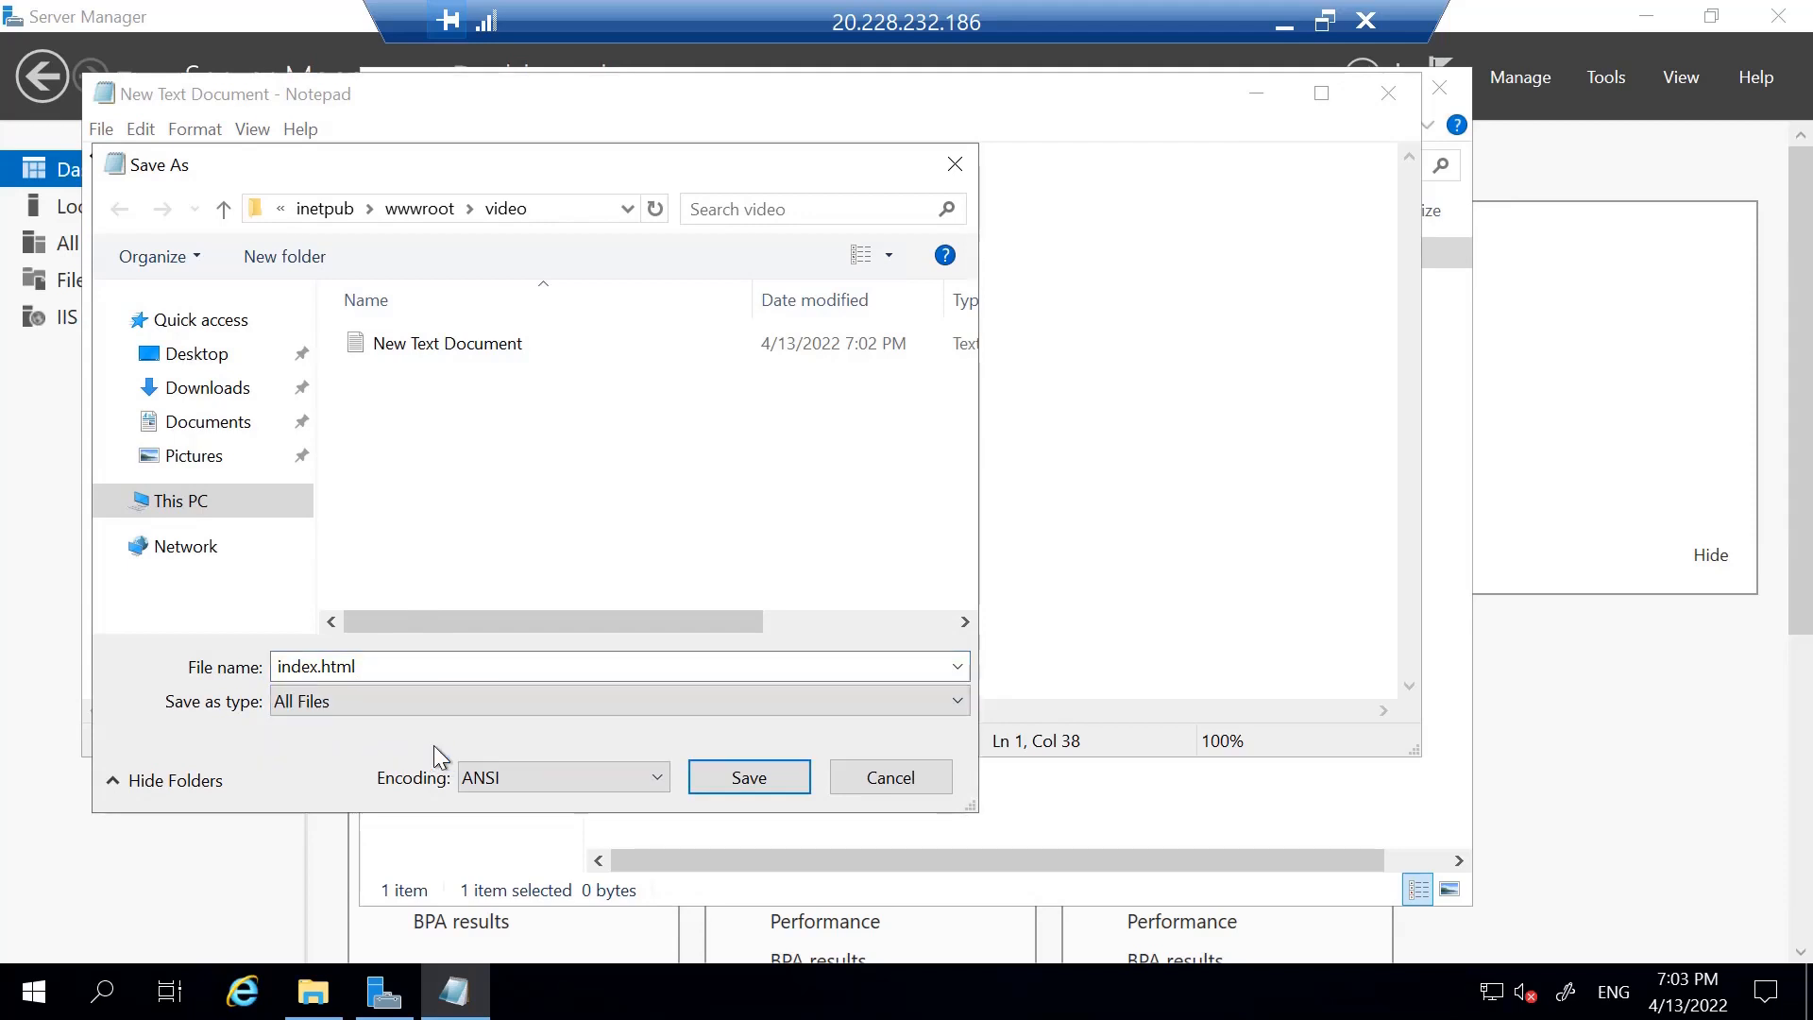
{"action": "left_click", "coordinate": [734, 780]}
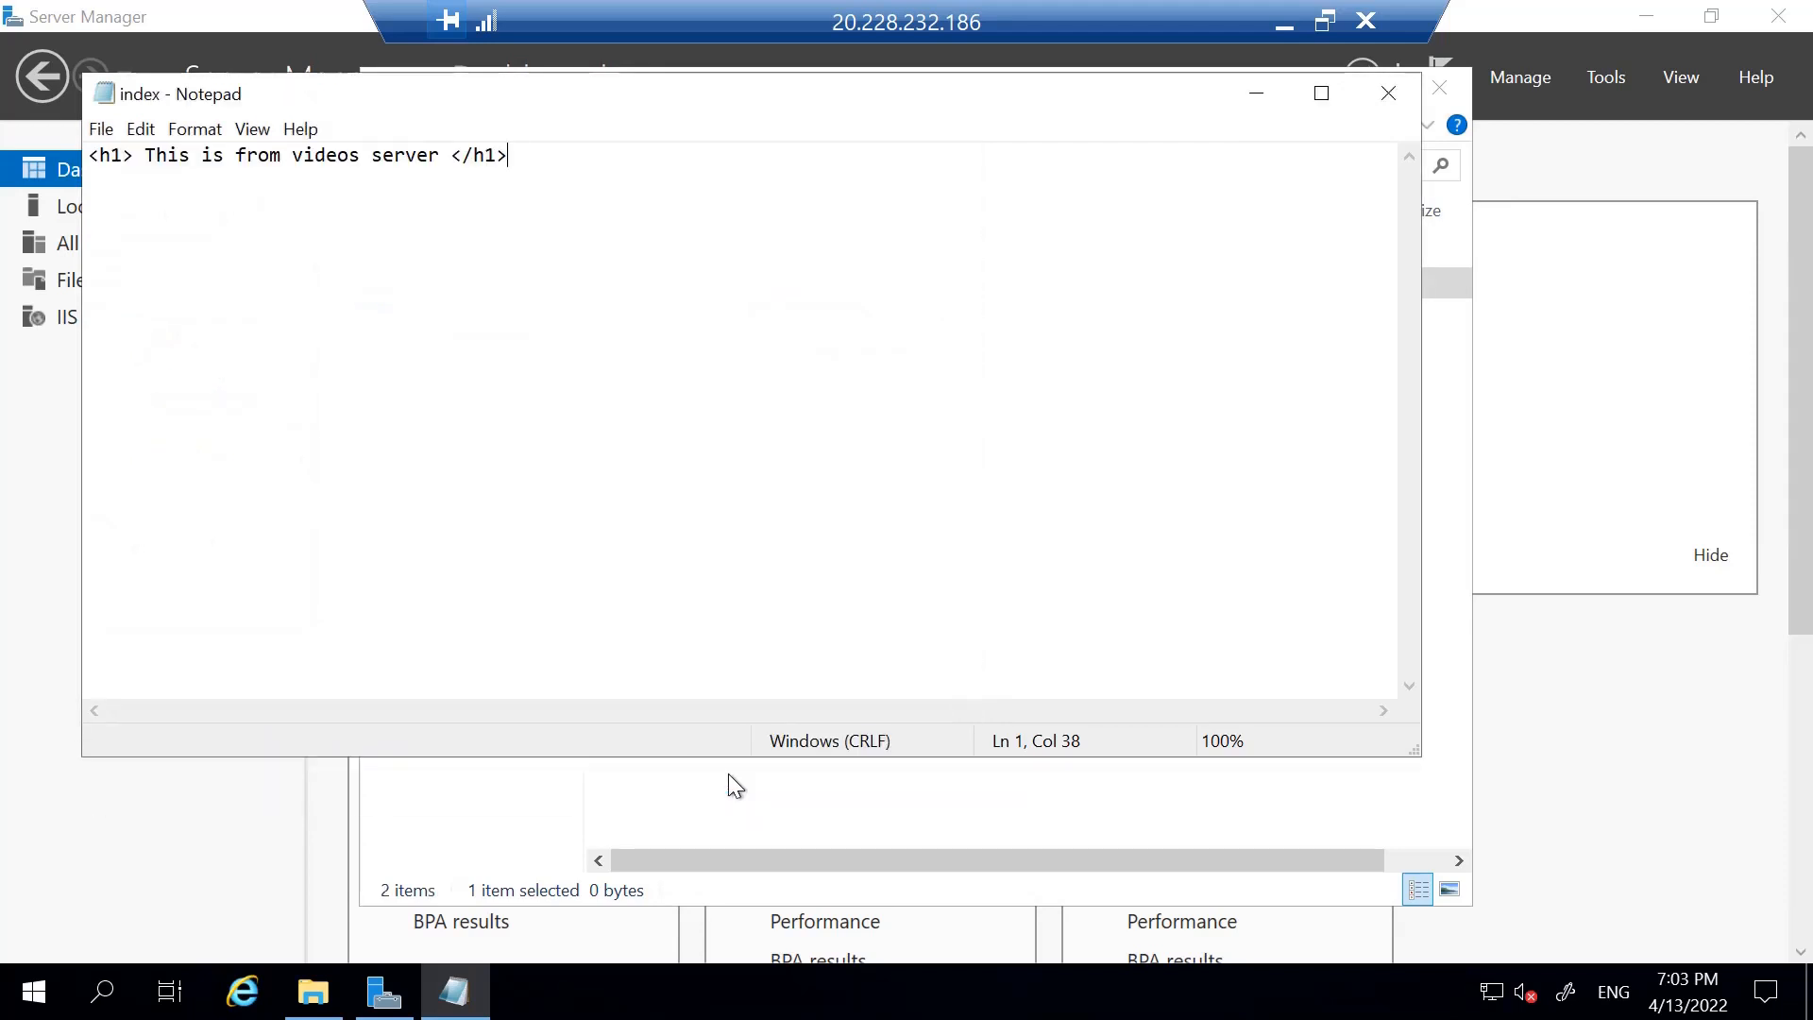
{"action": "left_click", "coordinate": [1386, 94]}
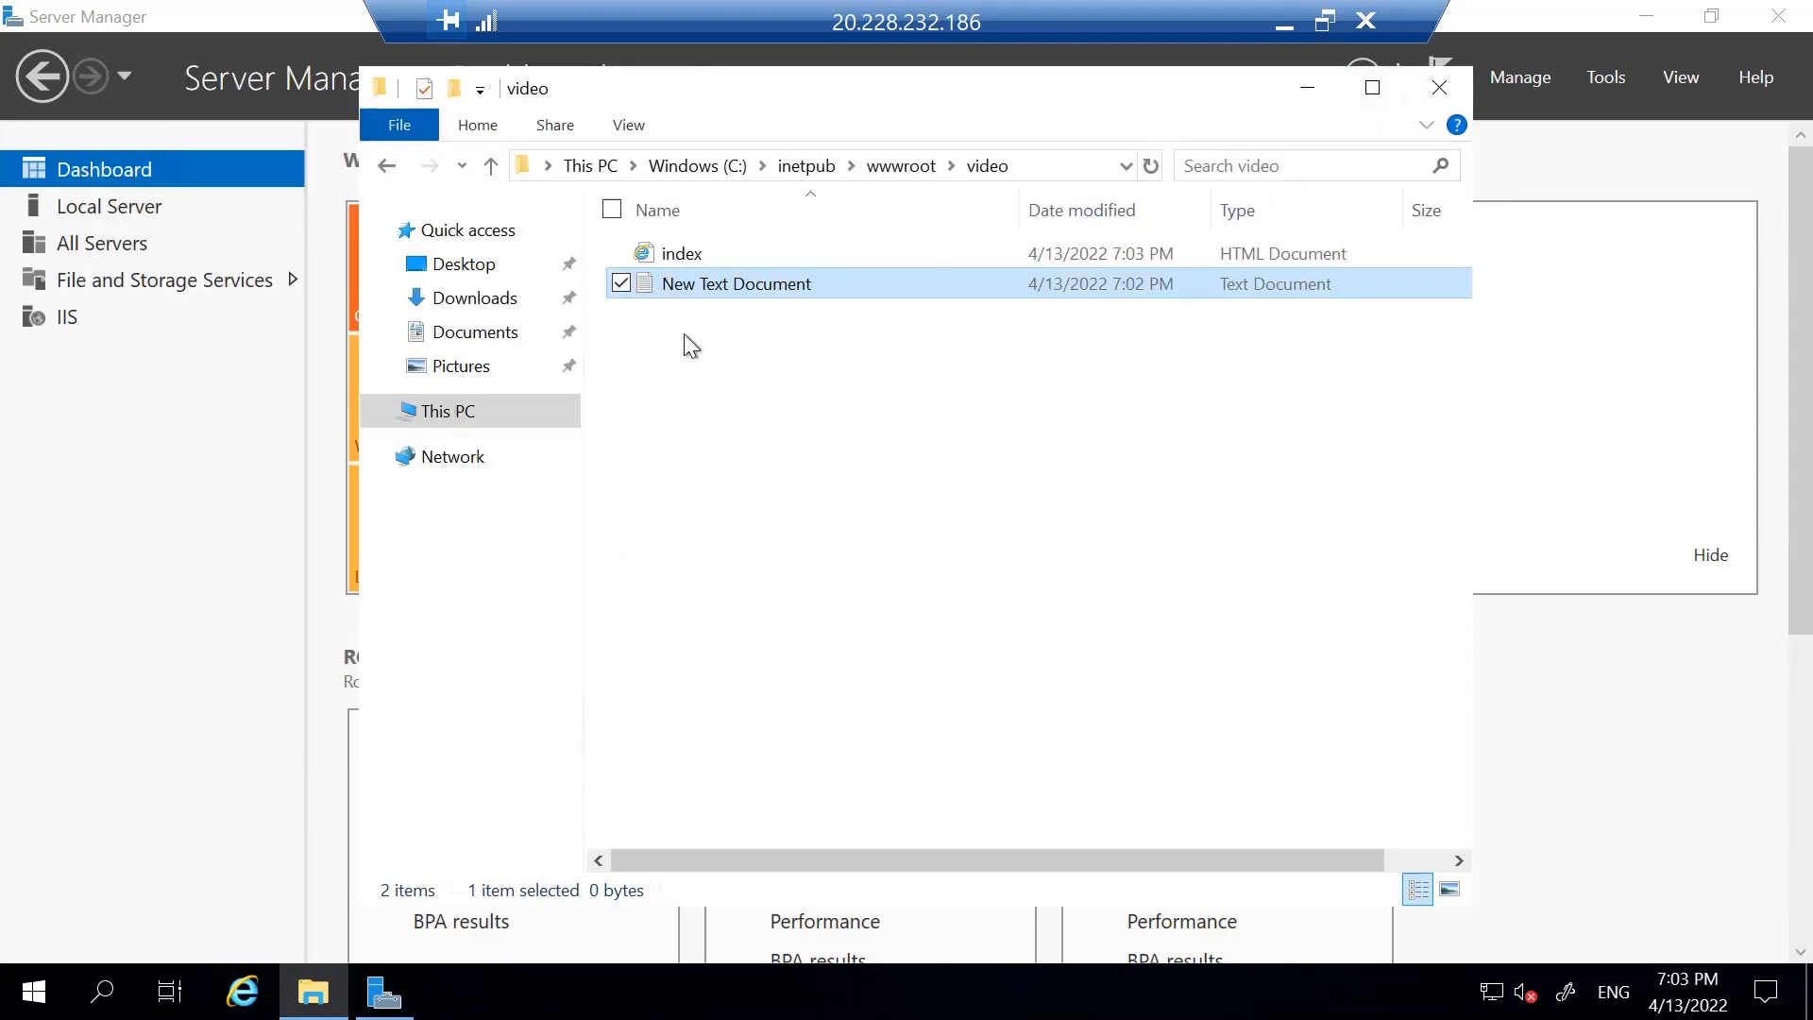
{"action": "left_click", "coordinate": [1439, 87]}
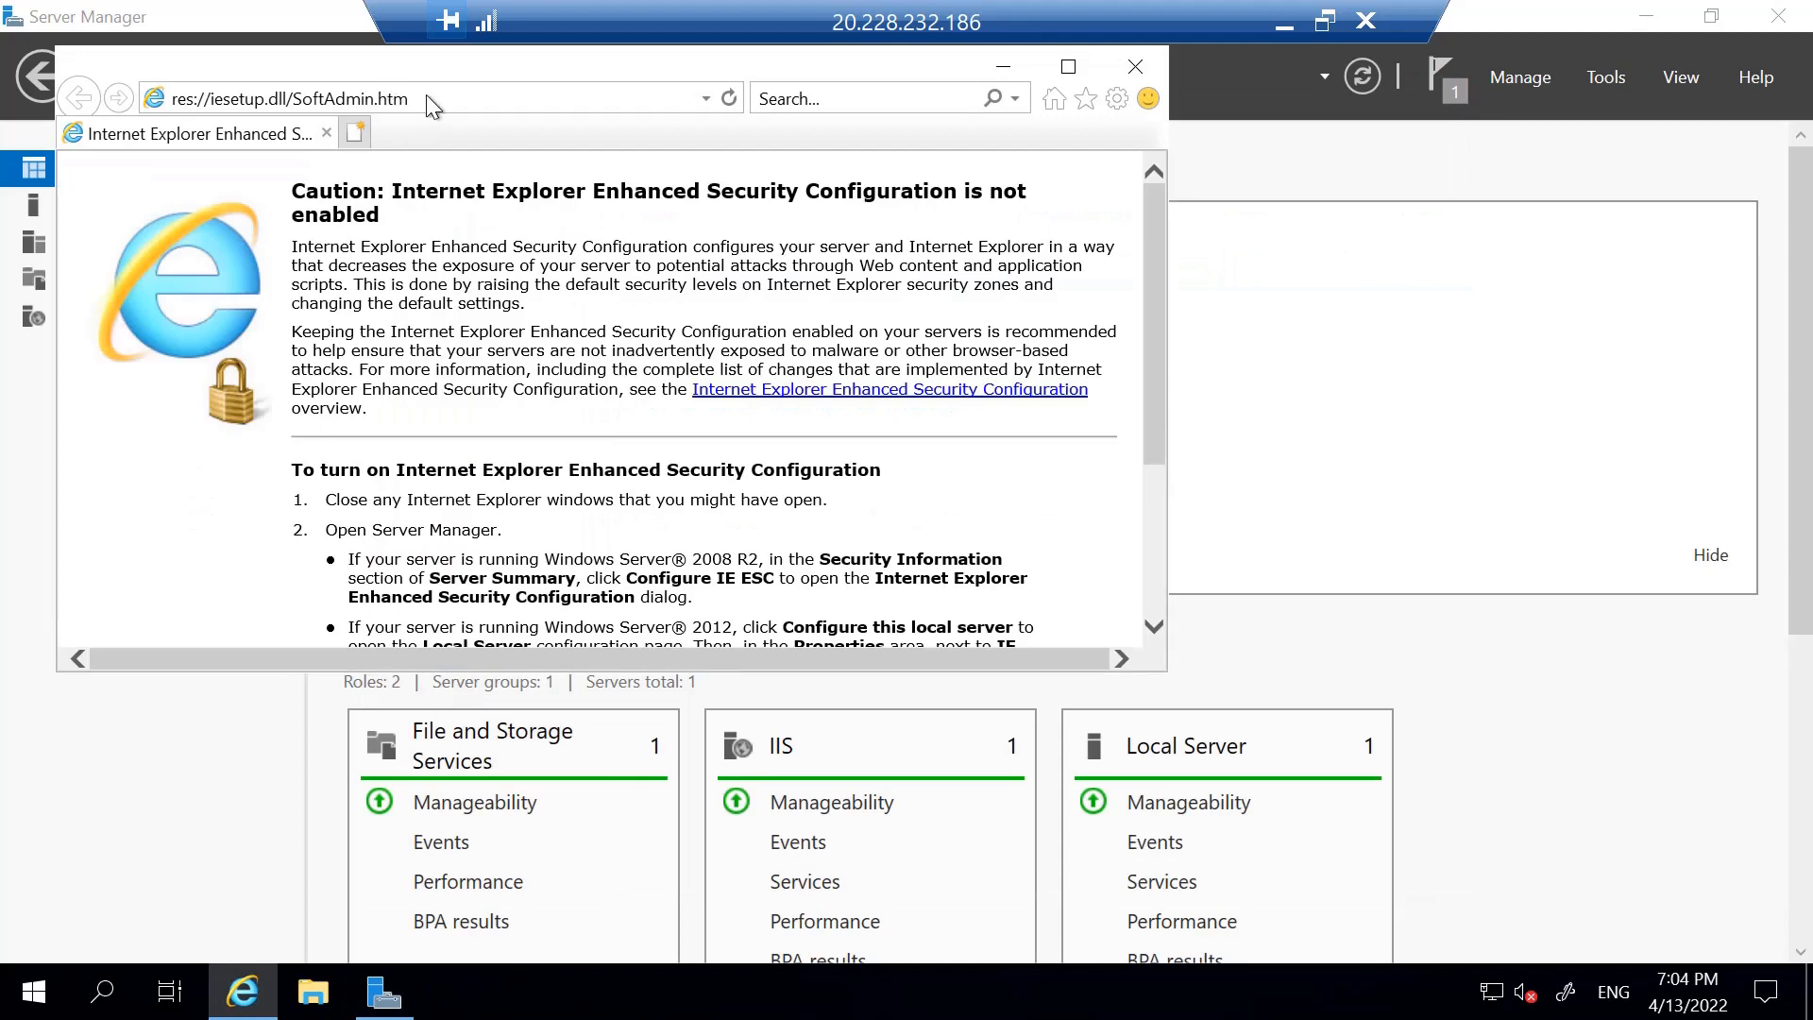
Test the page 20.228.232.186/video/index.html in Internet Explorer and close the browser.
{"action": "left_click", "coordinate": [427, 97]}
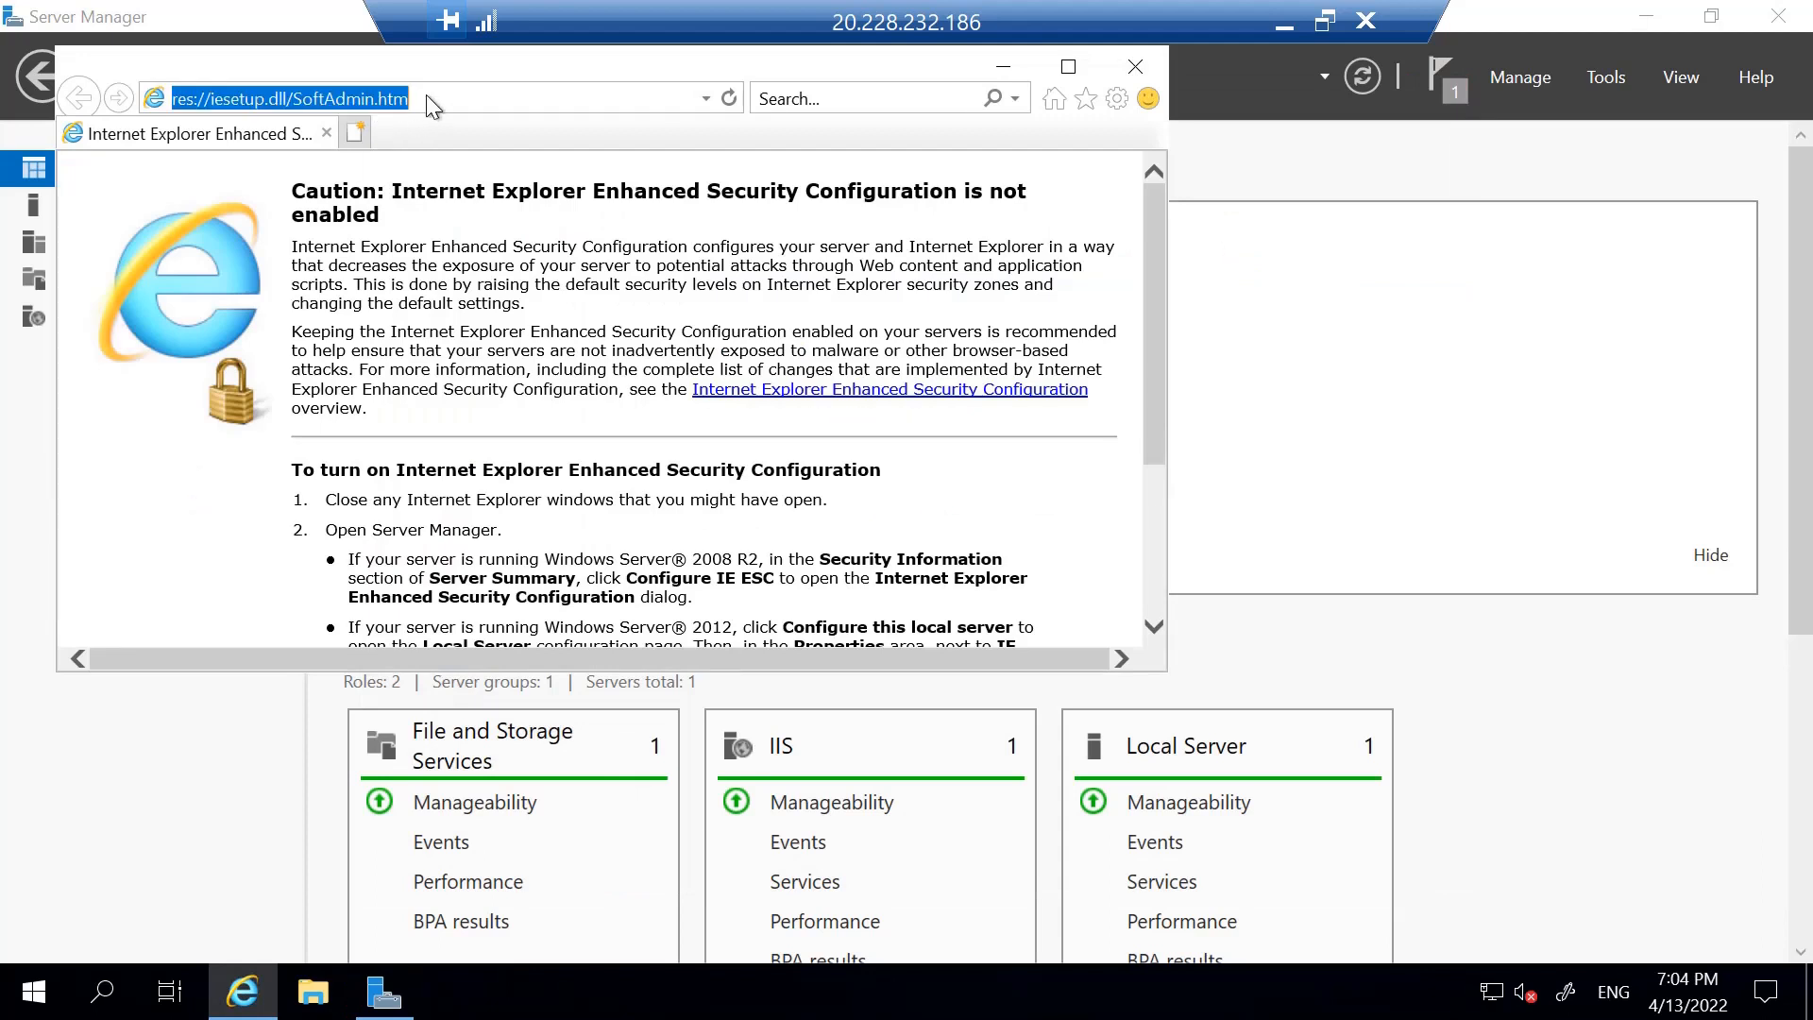
{"action": "type", "text": "20.22"}
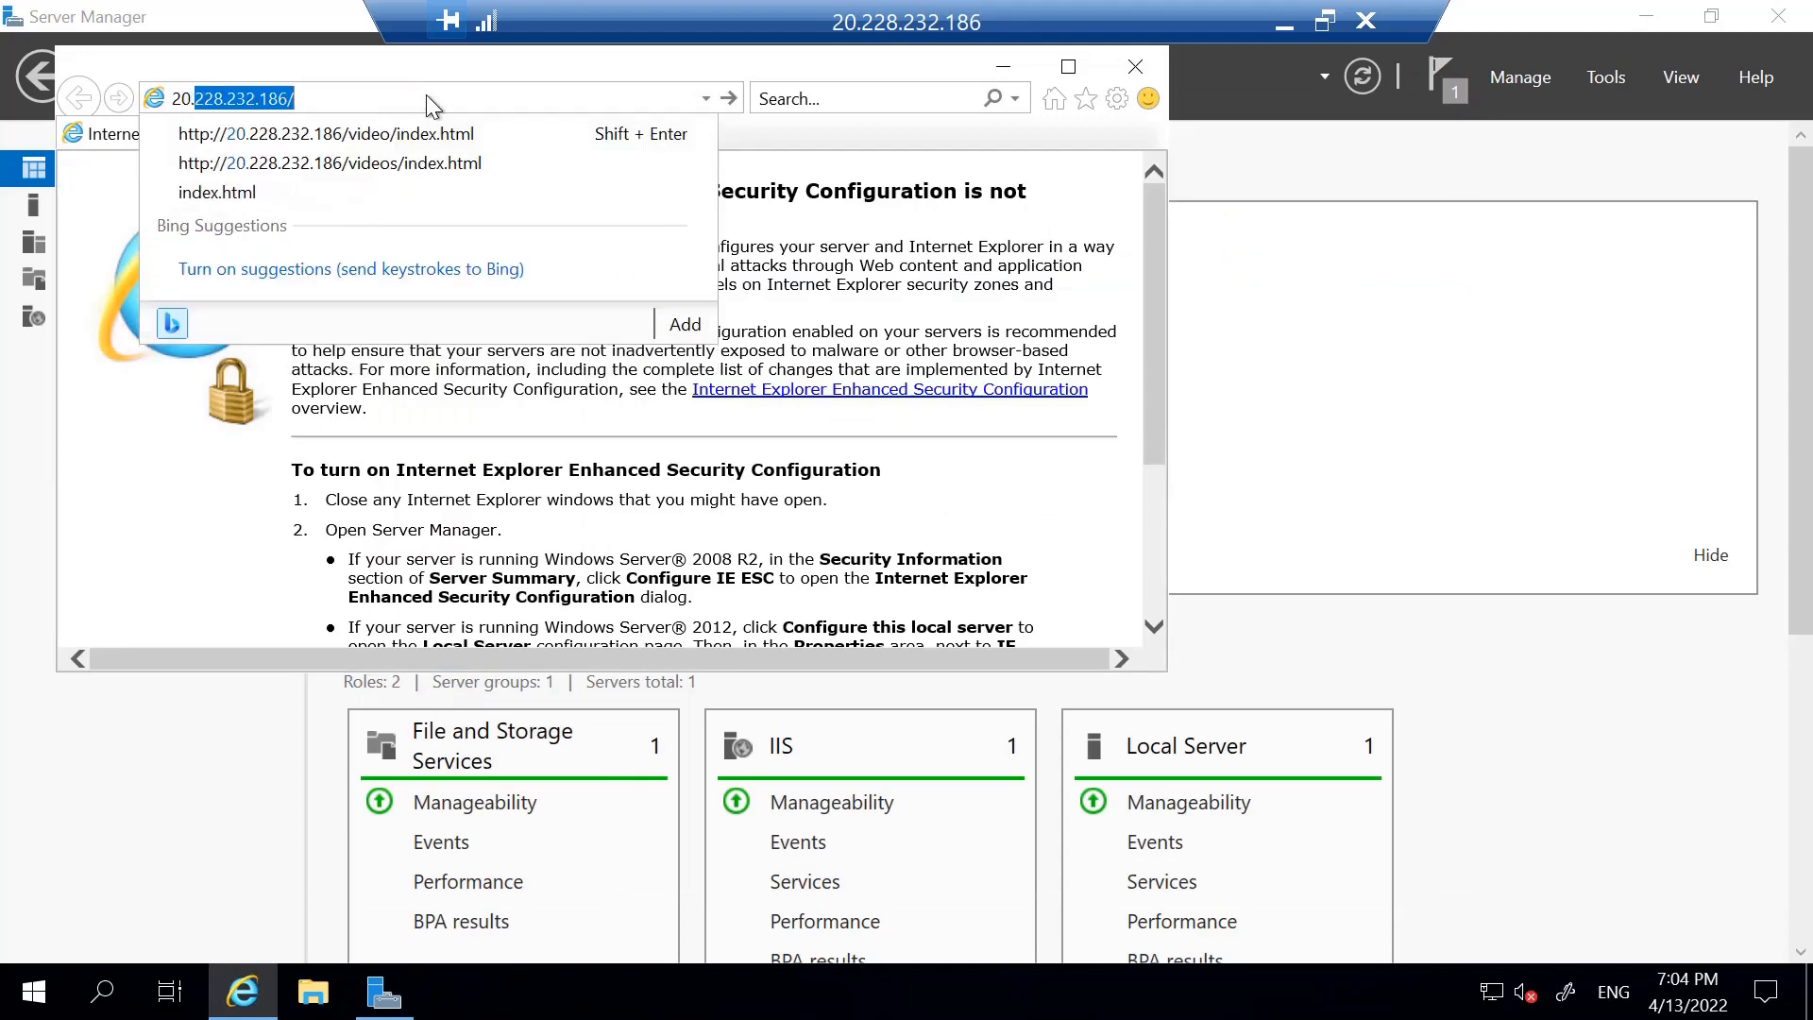
{"action": "type", "text": "8"}
{"action": "key", "text": "End"}
{"action": "type", "text": "vid"}
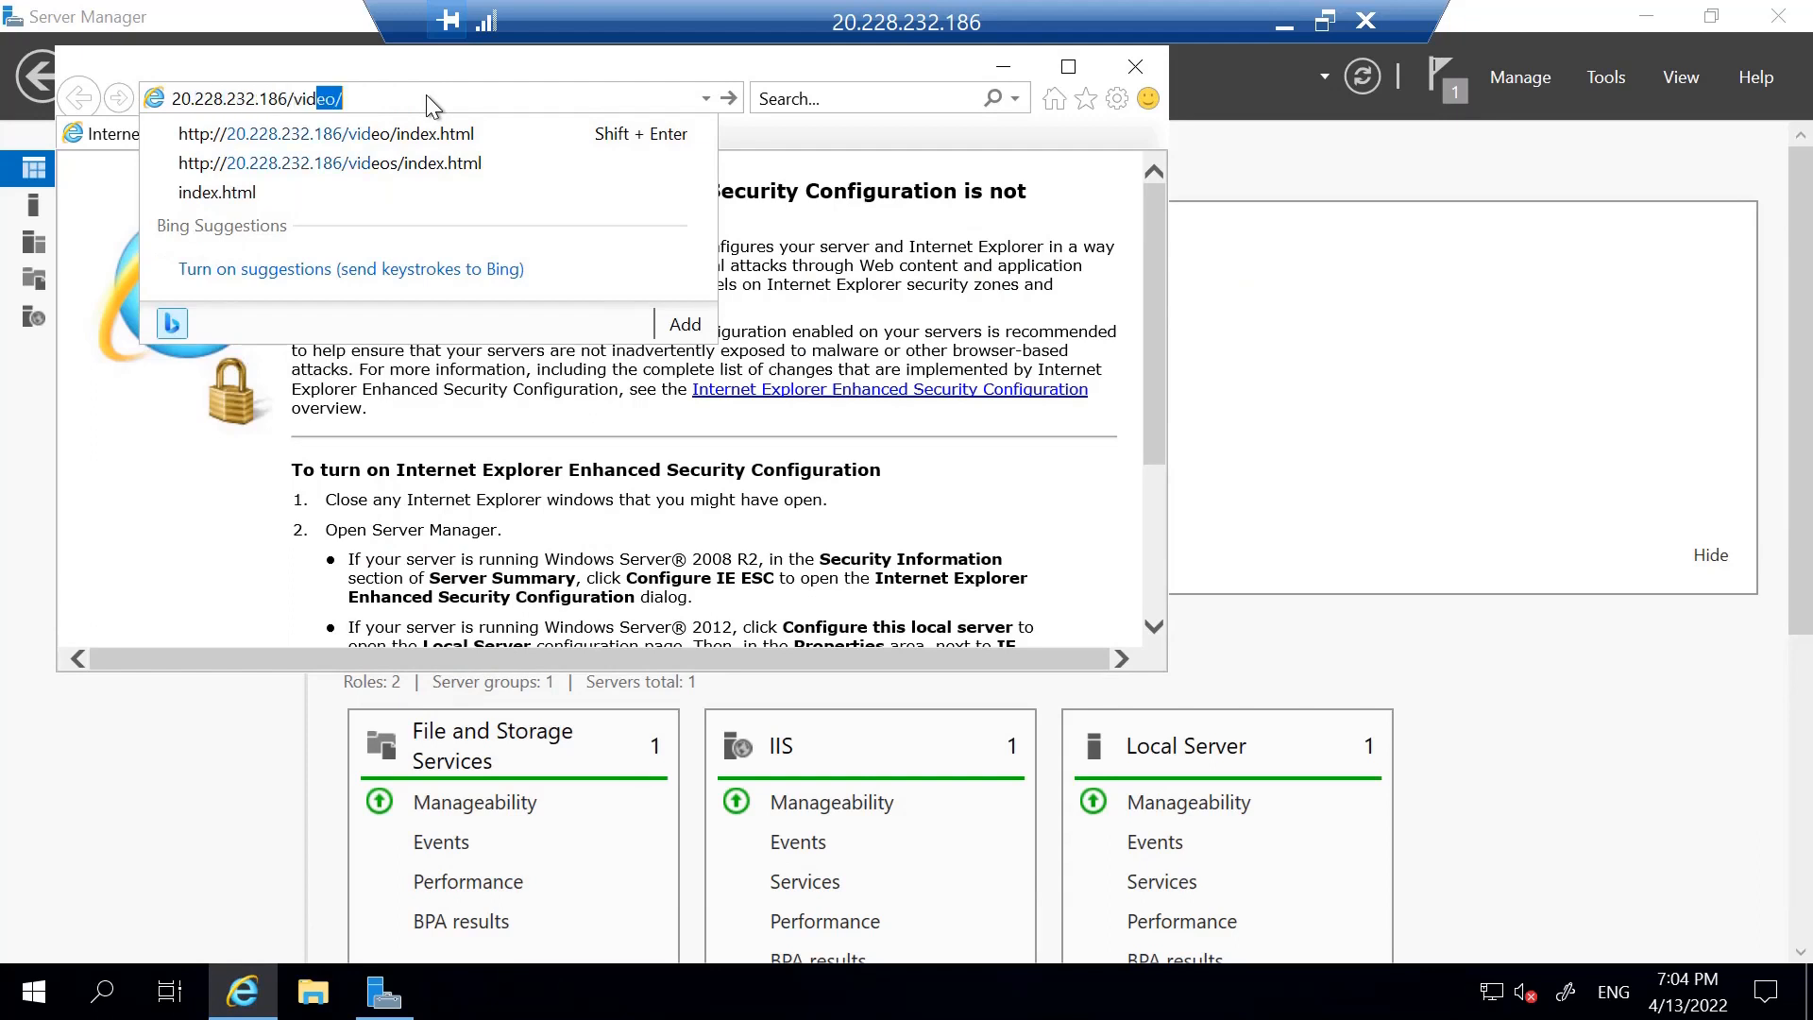
{"action": "type", "text": "eo/index.html"}
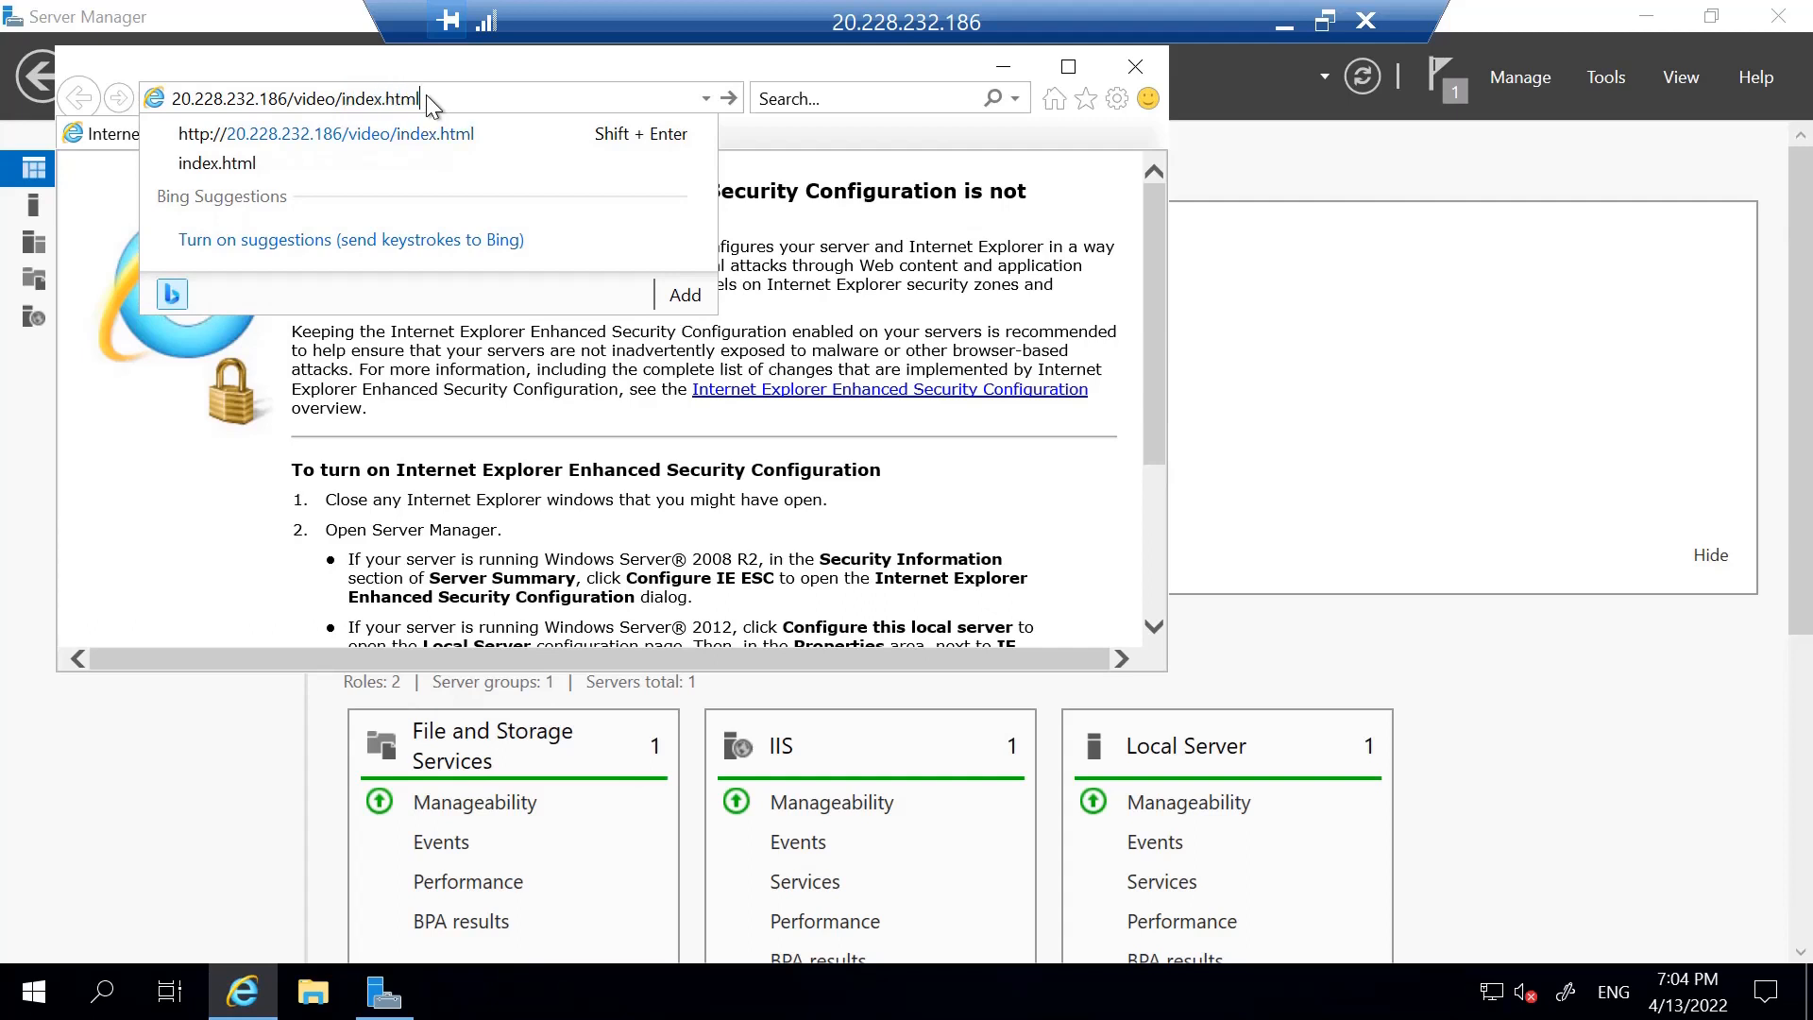
{"action": "key", "text": "Return"}
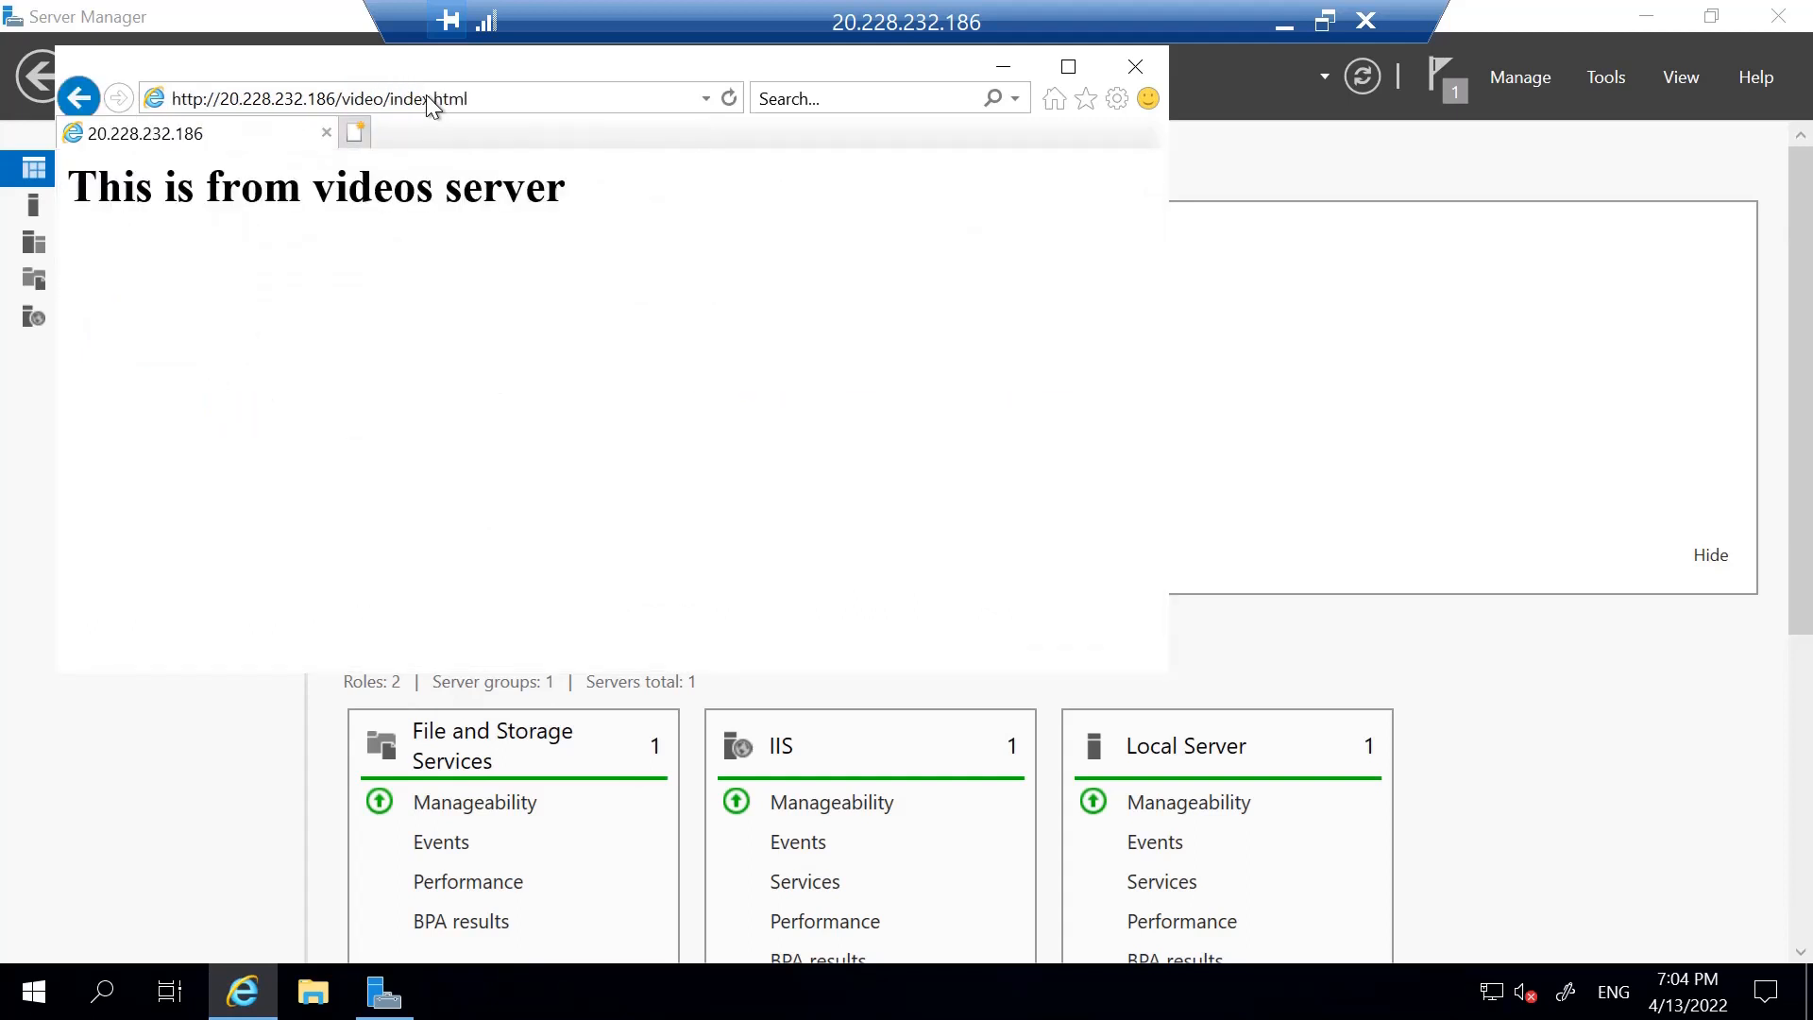
{"action": "left_click", "coordinate": [1138, 67]}
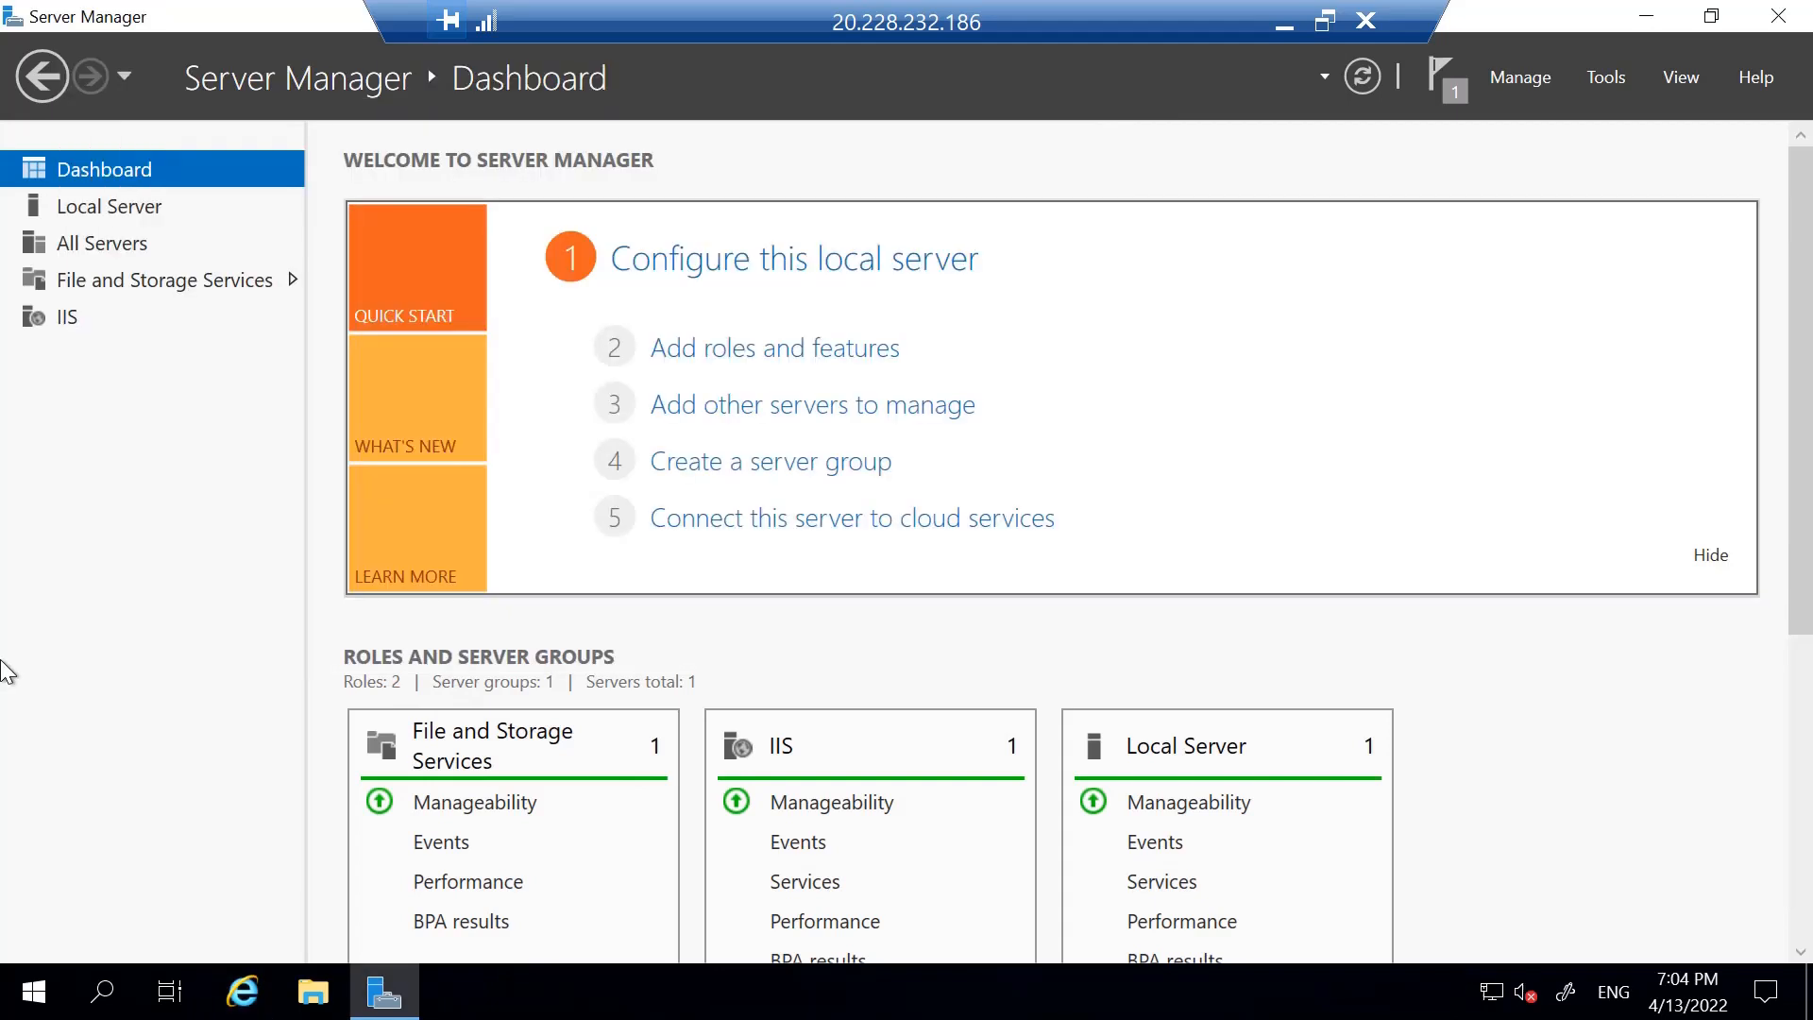
Switch to the Images server's remote desktop session and close the finished Web Server (IIS) installation wizard.
{"action": "left_click", "coordinate": [1283, 22]}
{"action": "left_click", "coordinate": [1147, 978]}
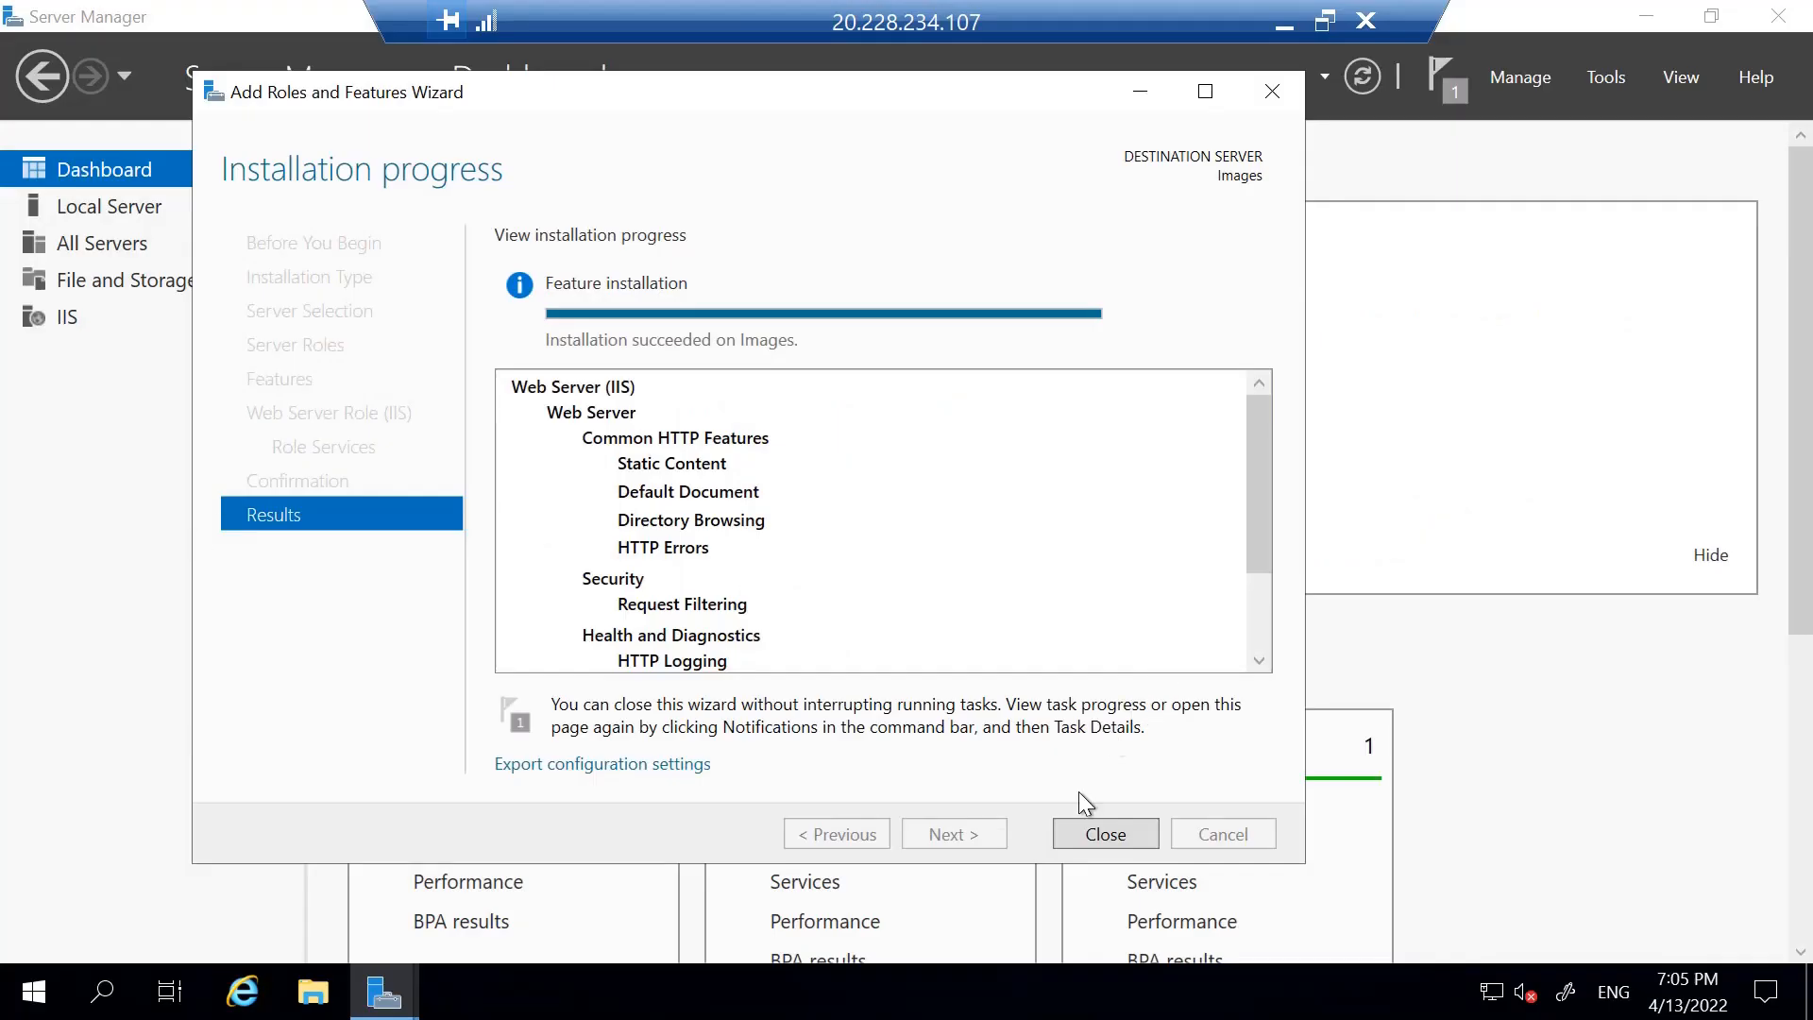
{"action": "left_click", "coordinate": [1122, 824]}
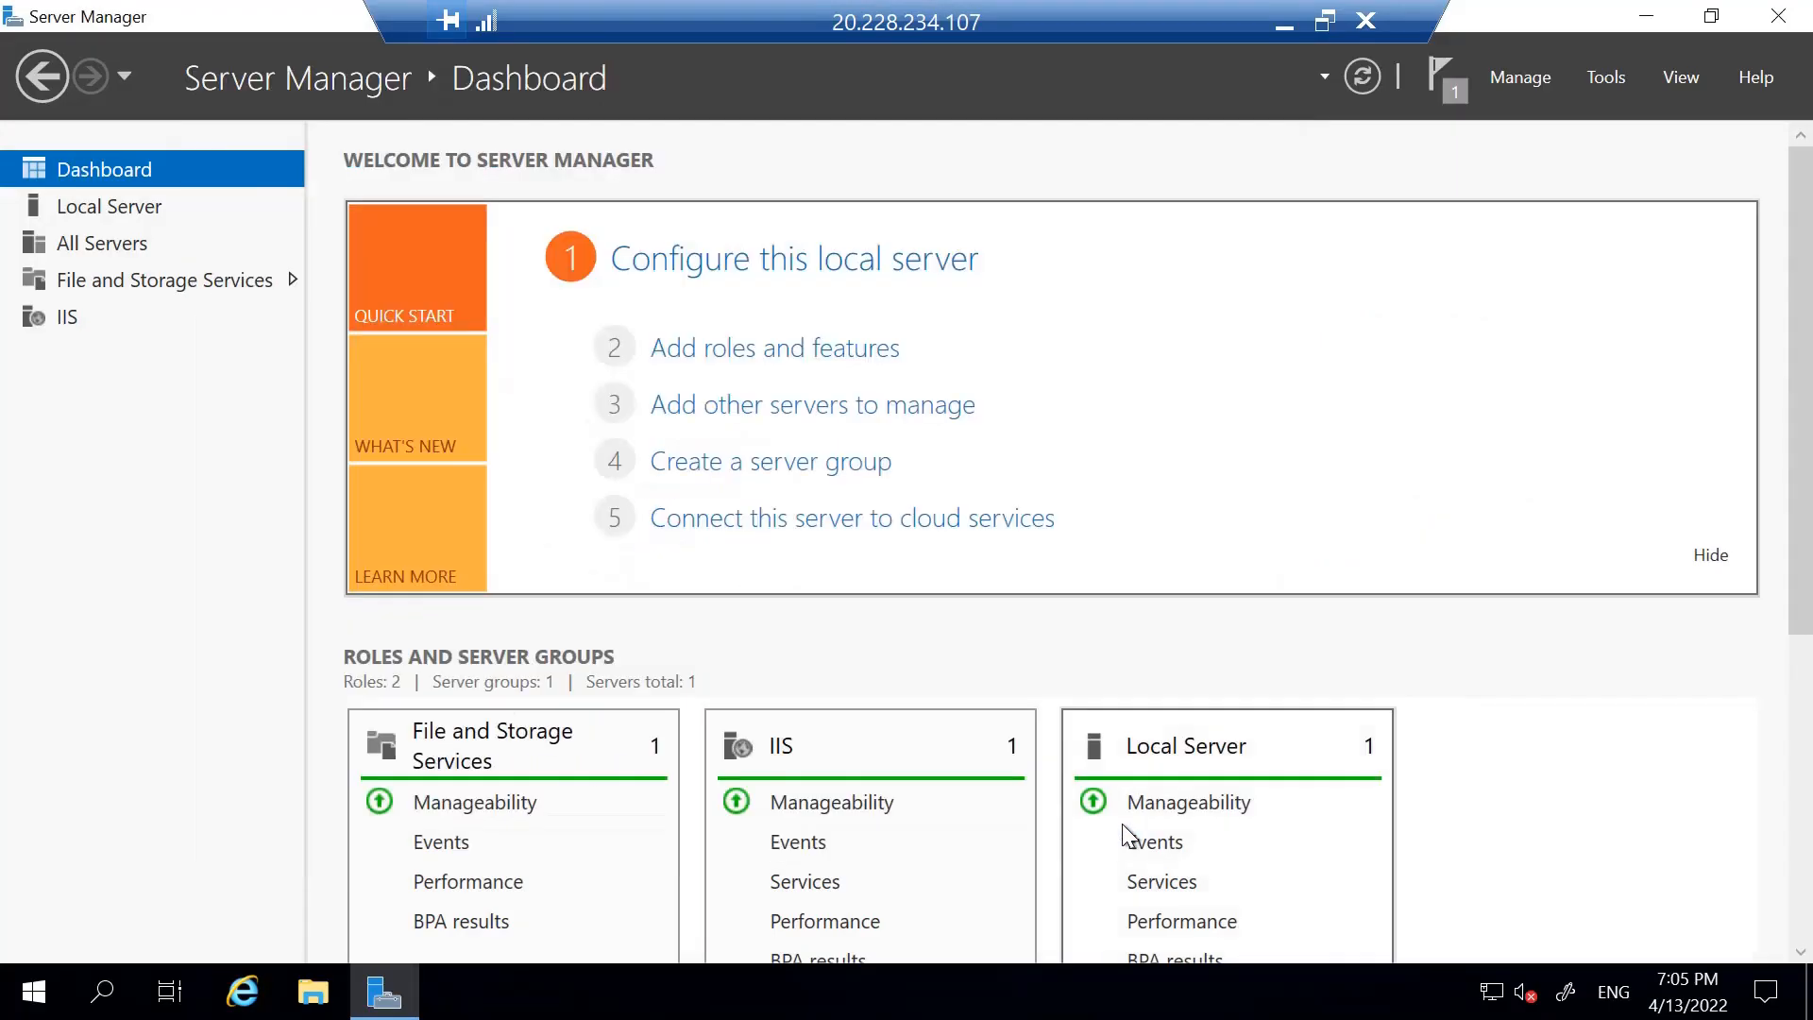
Create a folder named image in C:\inetpub\wwwroot on the Images server and open it.
{"action": "left_click", "coordinate": [313, 992]}
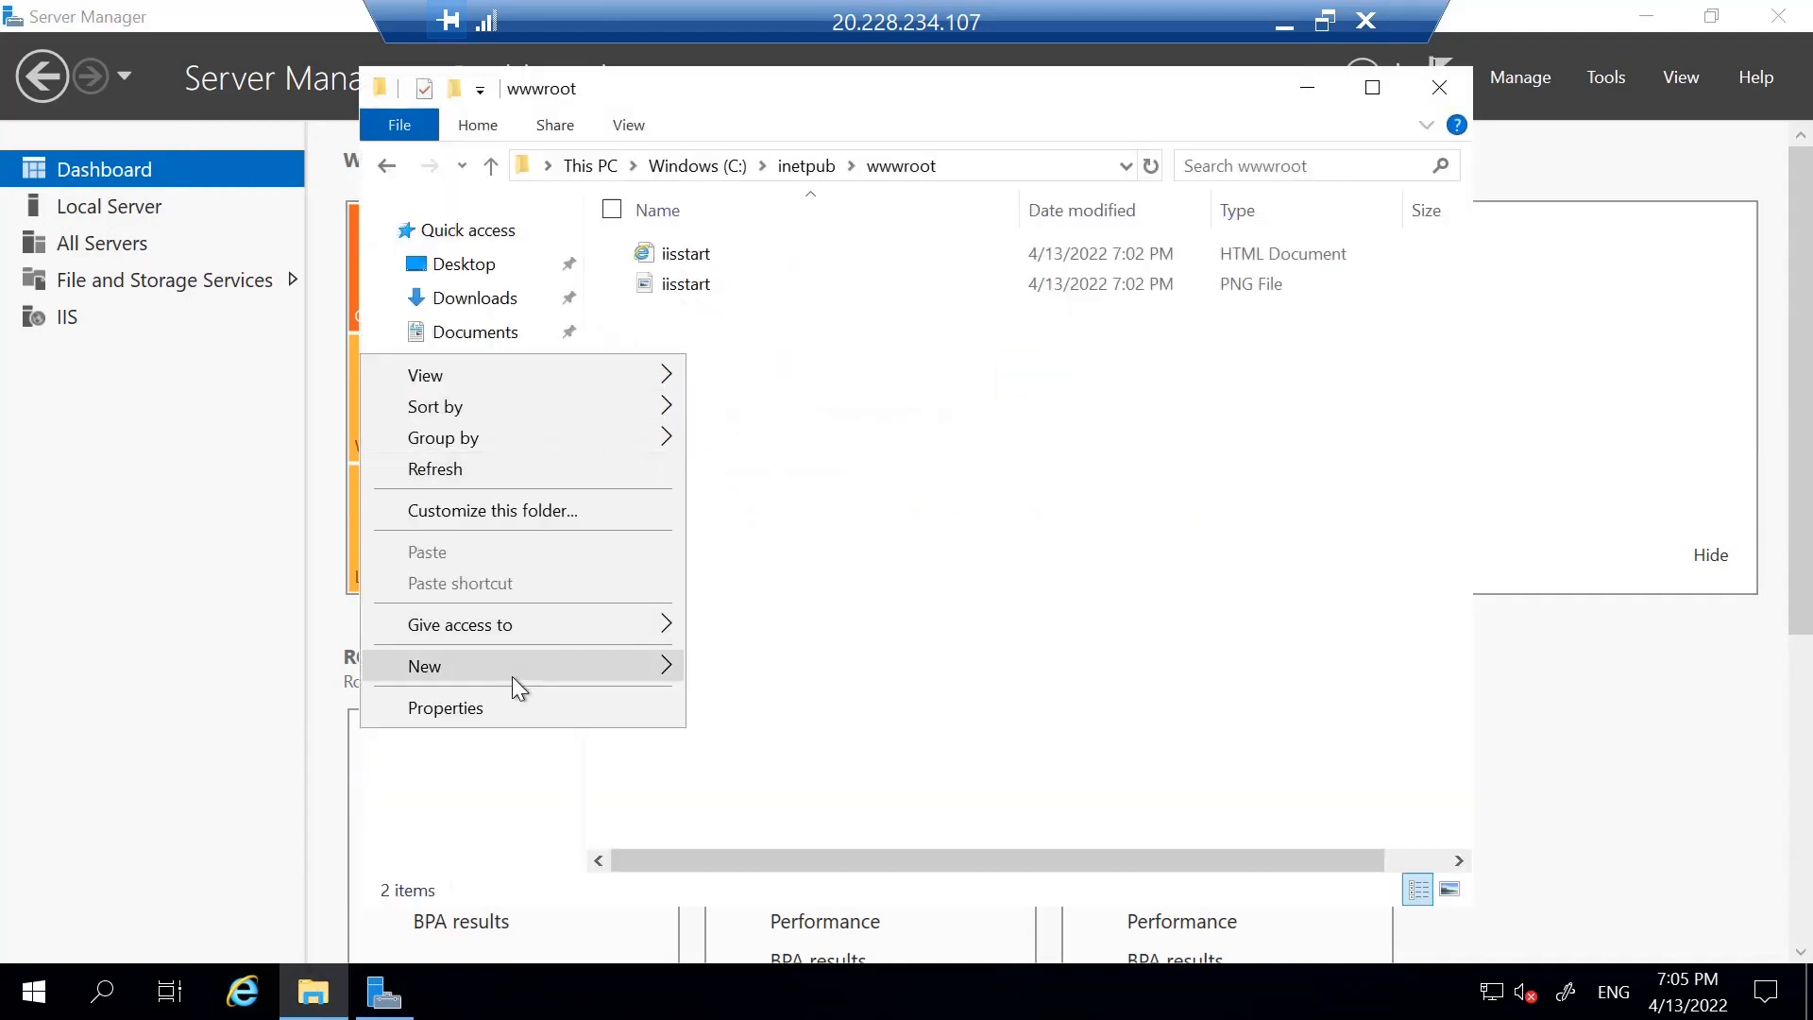
{"action": "mouse_move", "coordinate": [511, 676]}
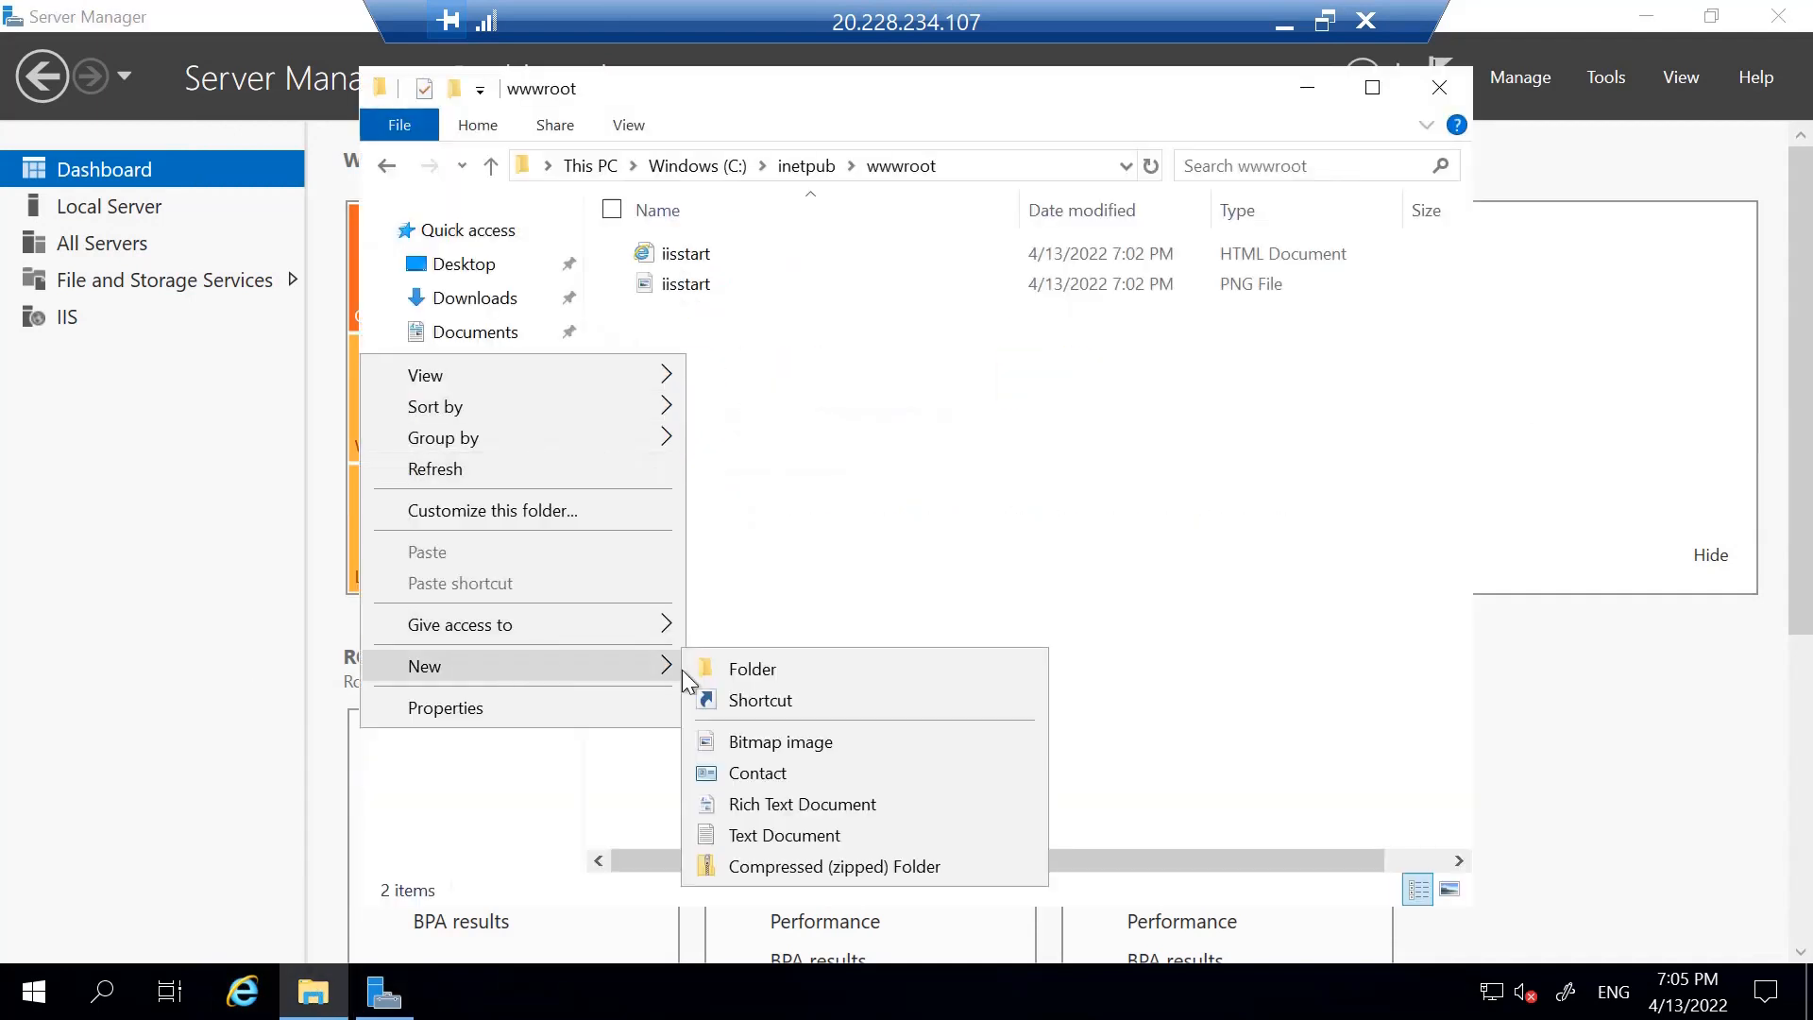
{"action": "left_click", "coordinate": [810, 665]}
{"action": "type", "text": "image"}
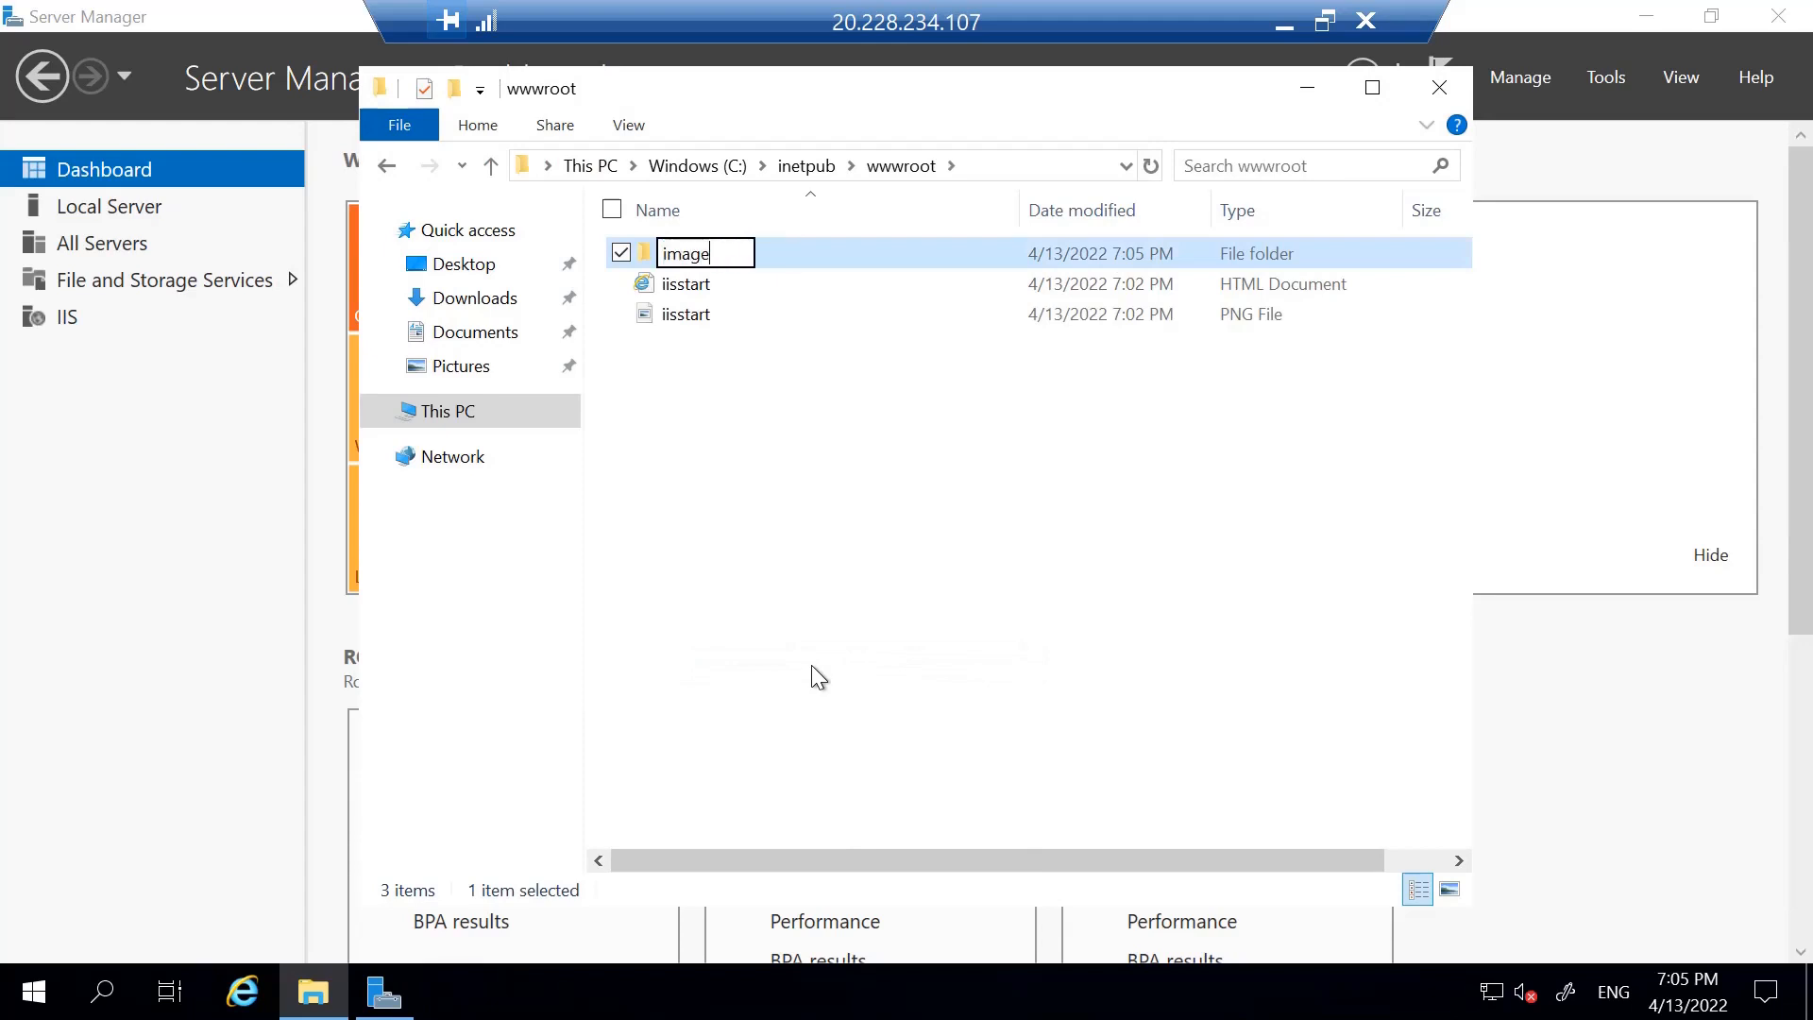
{"action": "key", "text": "Return"}
{"action": "key", "text": "Return"}
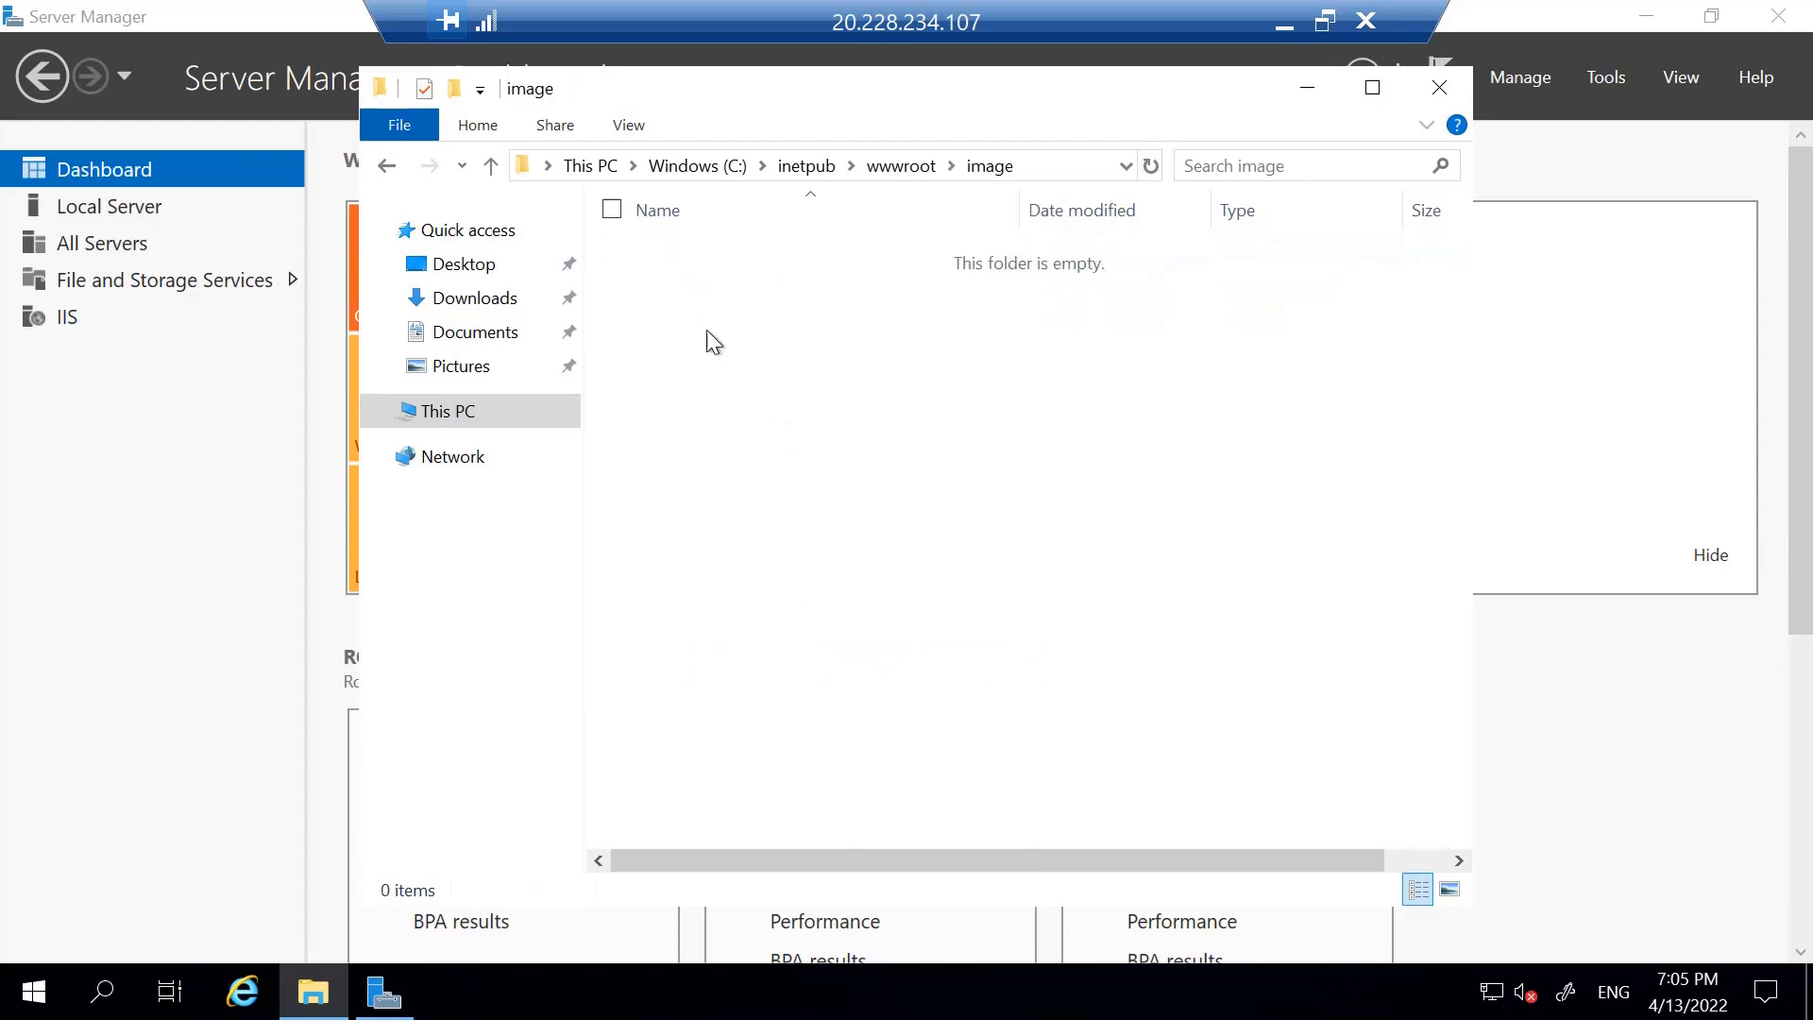
Create a text document in the image folder and enter "<h1> This is from image server </h1>" in Notepad.
{"action": "right_click", "coordinate": [684, 298]}
{"action": "mouse_move", "coordinate": [566, 640]}
{"action": "left_click", "coordinate": [786, 457]}
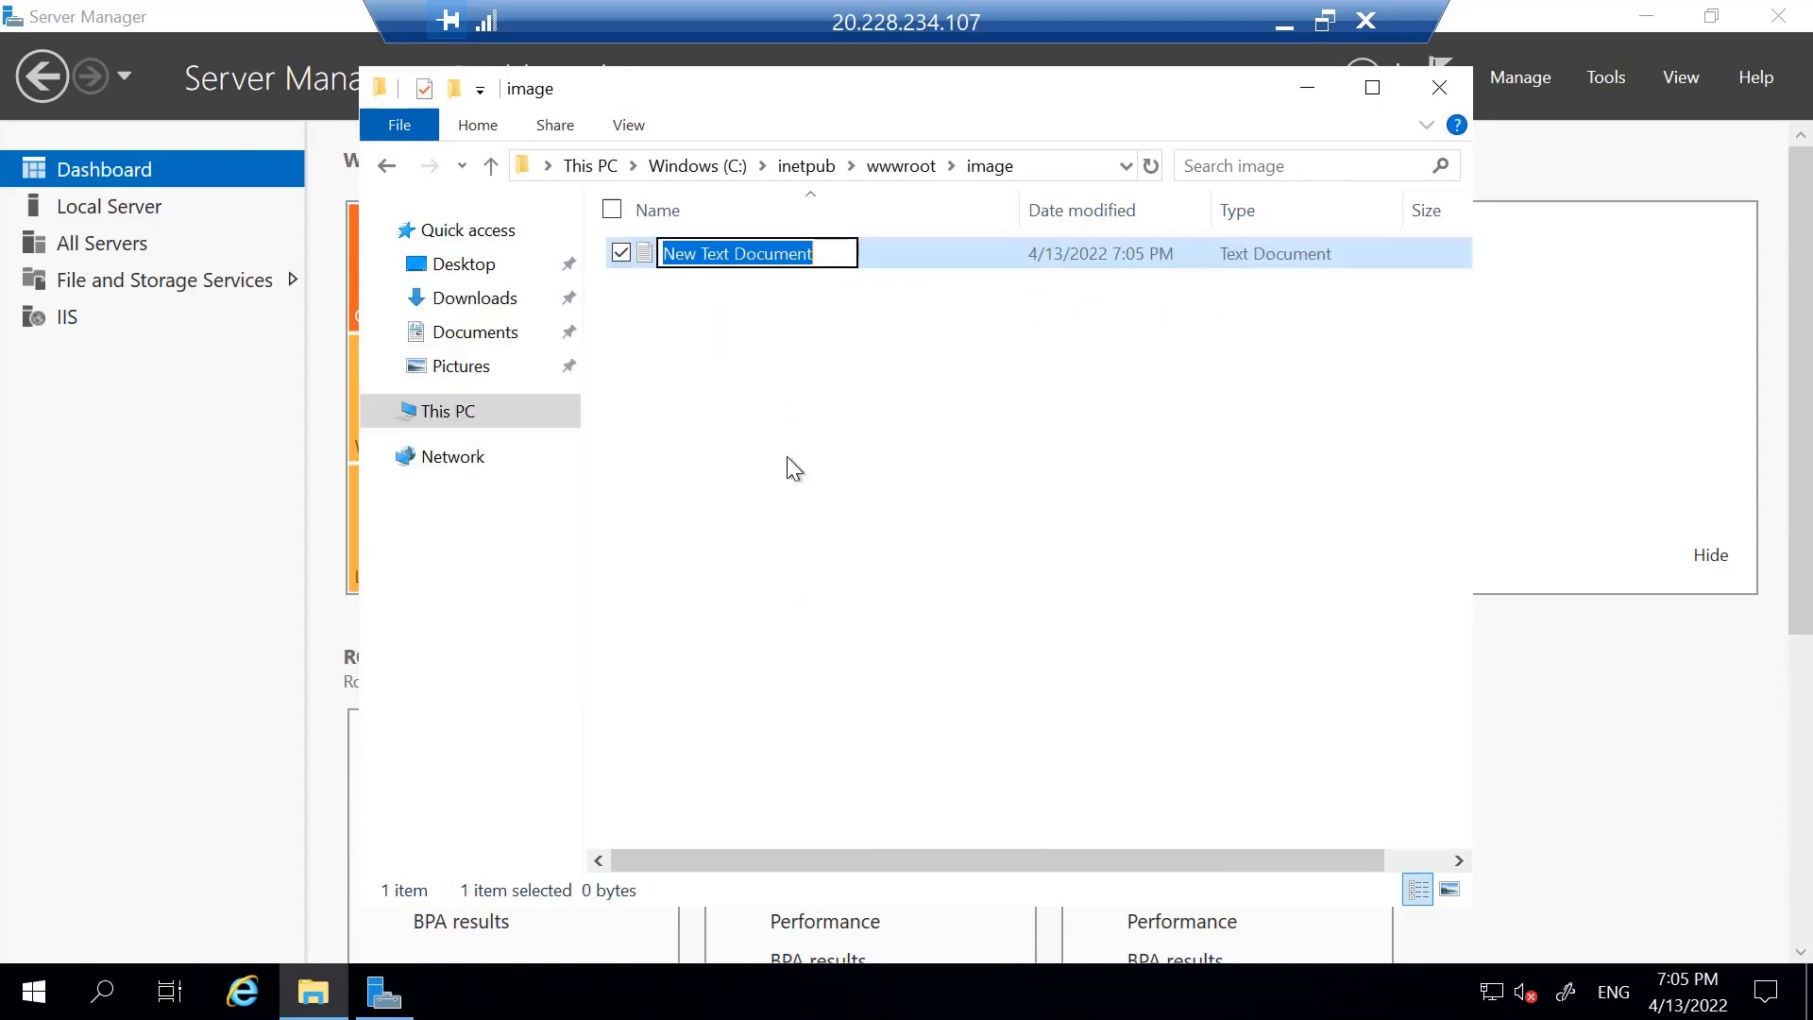
{"action": "key", "text": "Return"}
{"action": "key", "text": "Return"}
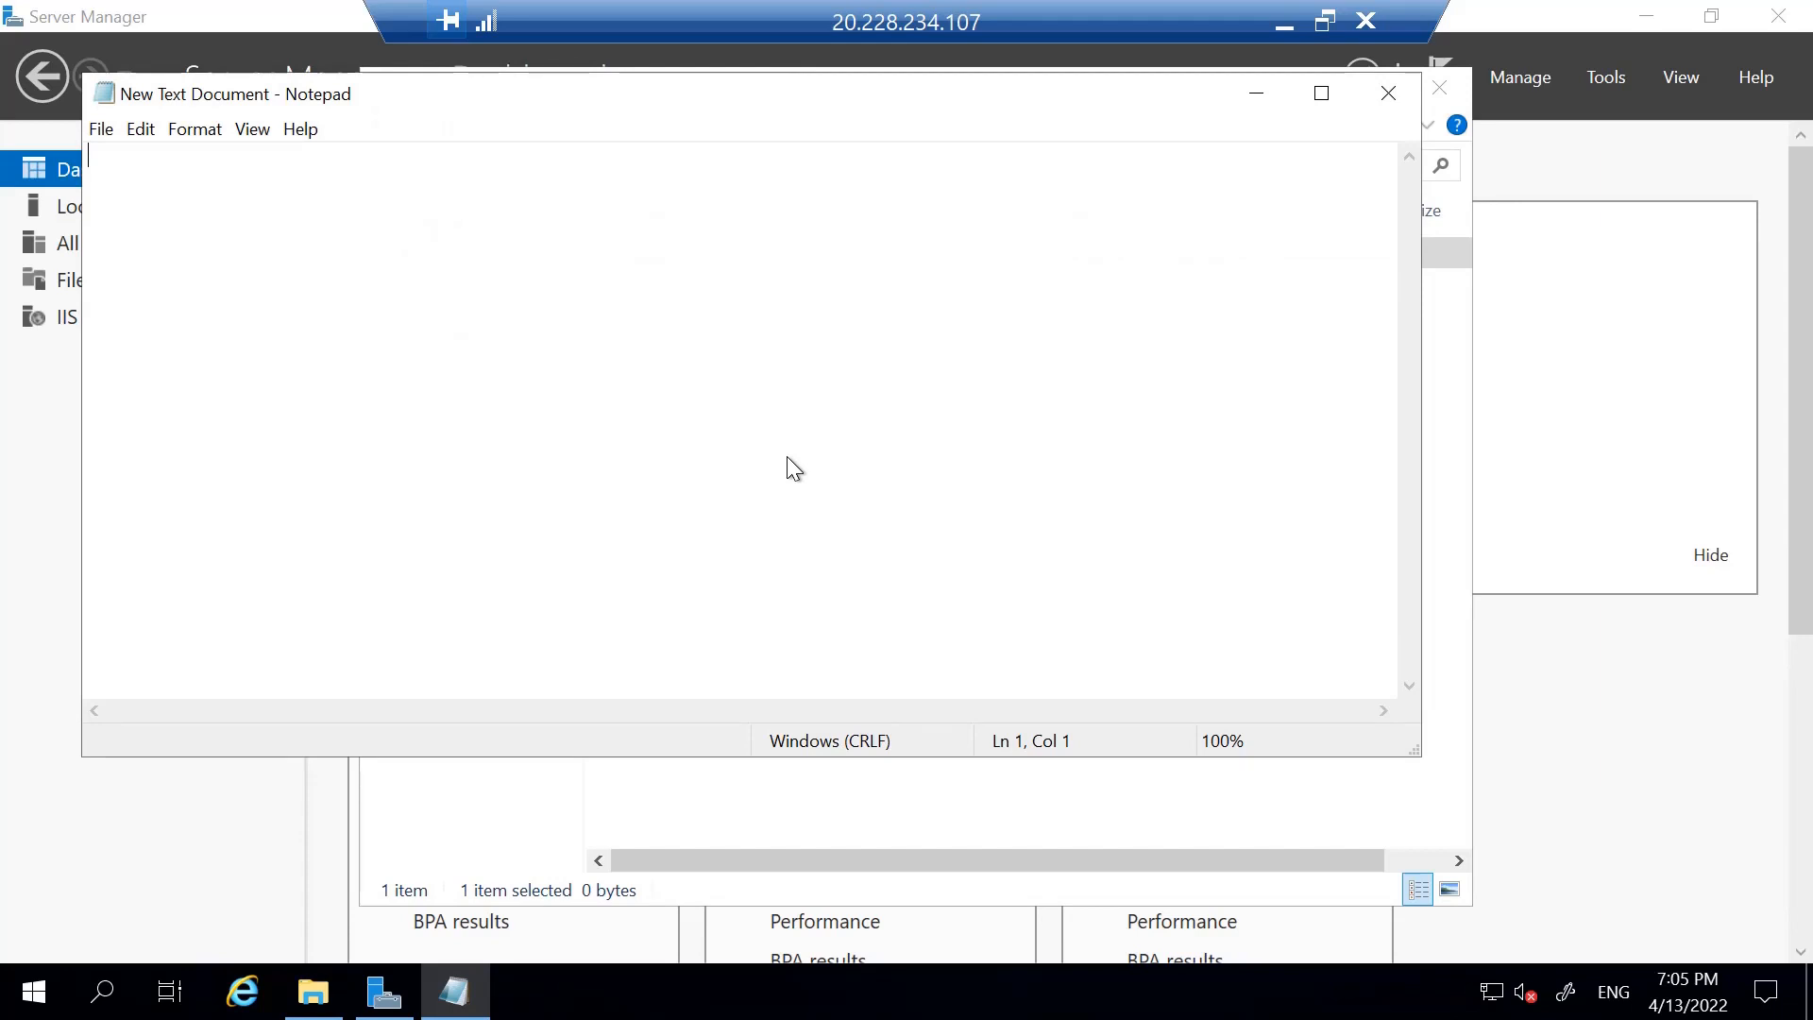
{"action": "type", "text": "<h1> This is from image server </h1>"}
Save the Notepad document in the image folder as index.html with type All Files, and close Notepad and the folder window.
{"action": "left_click", "coordinate": [102, 128]}
{"action": "left_click", "coordinate": [156, 244]}
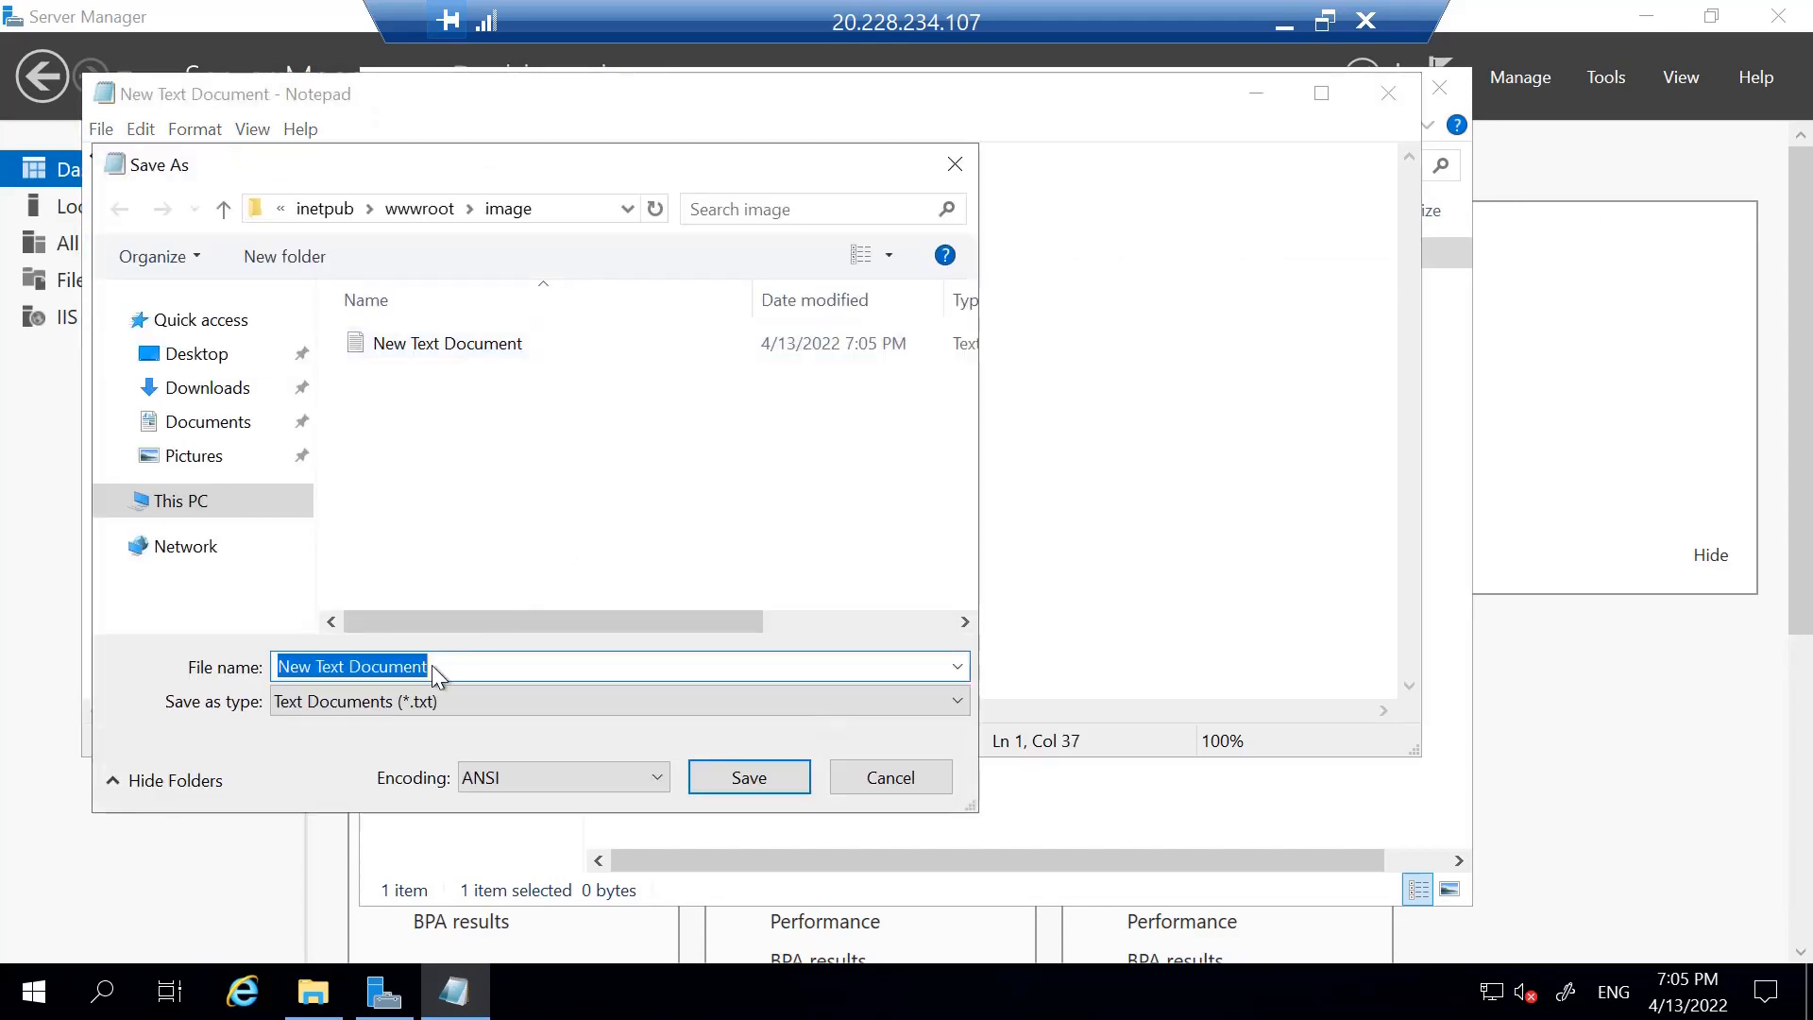
{"action": "type", "text": "index"}
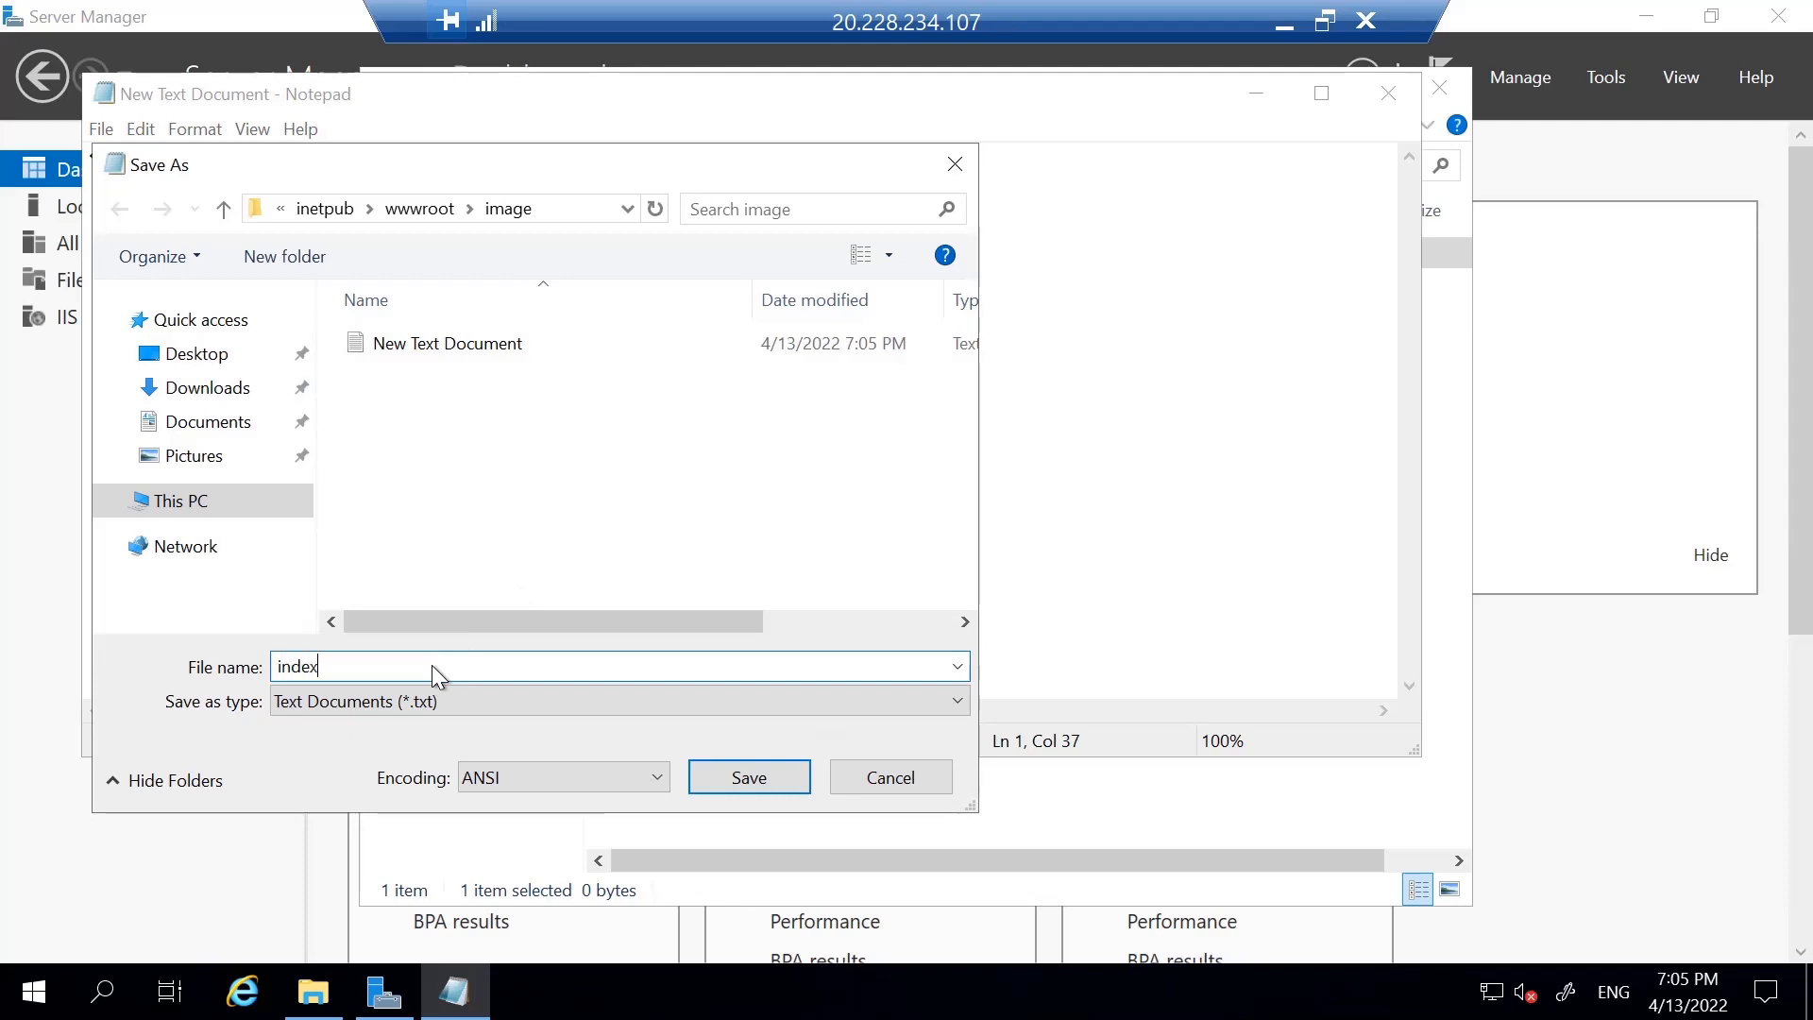
{"action": "type", "text": ".html"}
{"action": "left_click", "coordinate": [406, 701]}
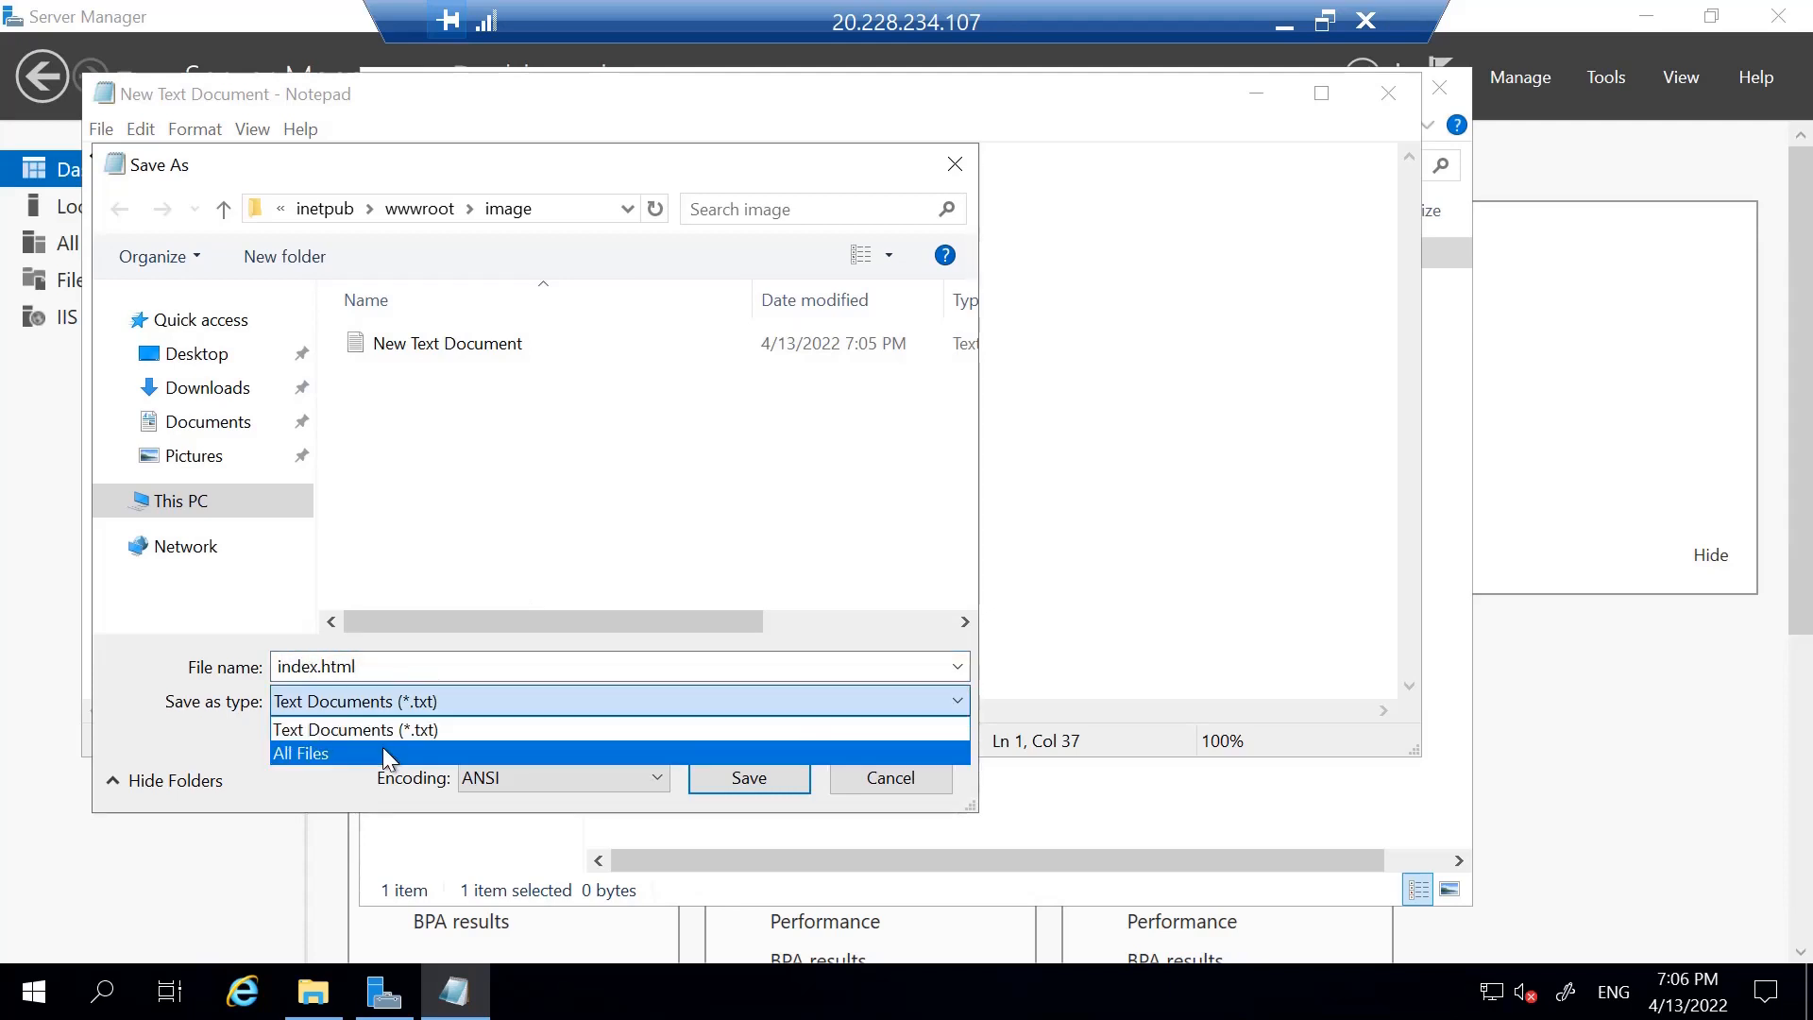
{"action": "left_click", "coordinate": [383, 753]}
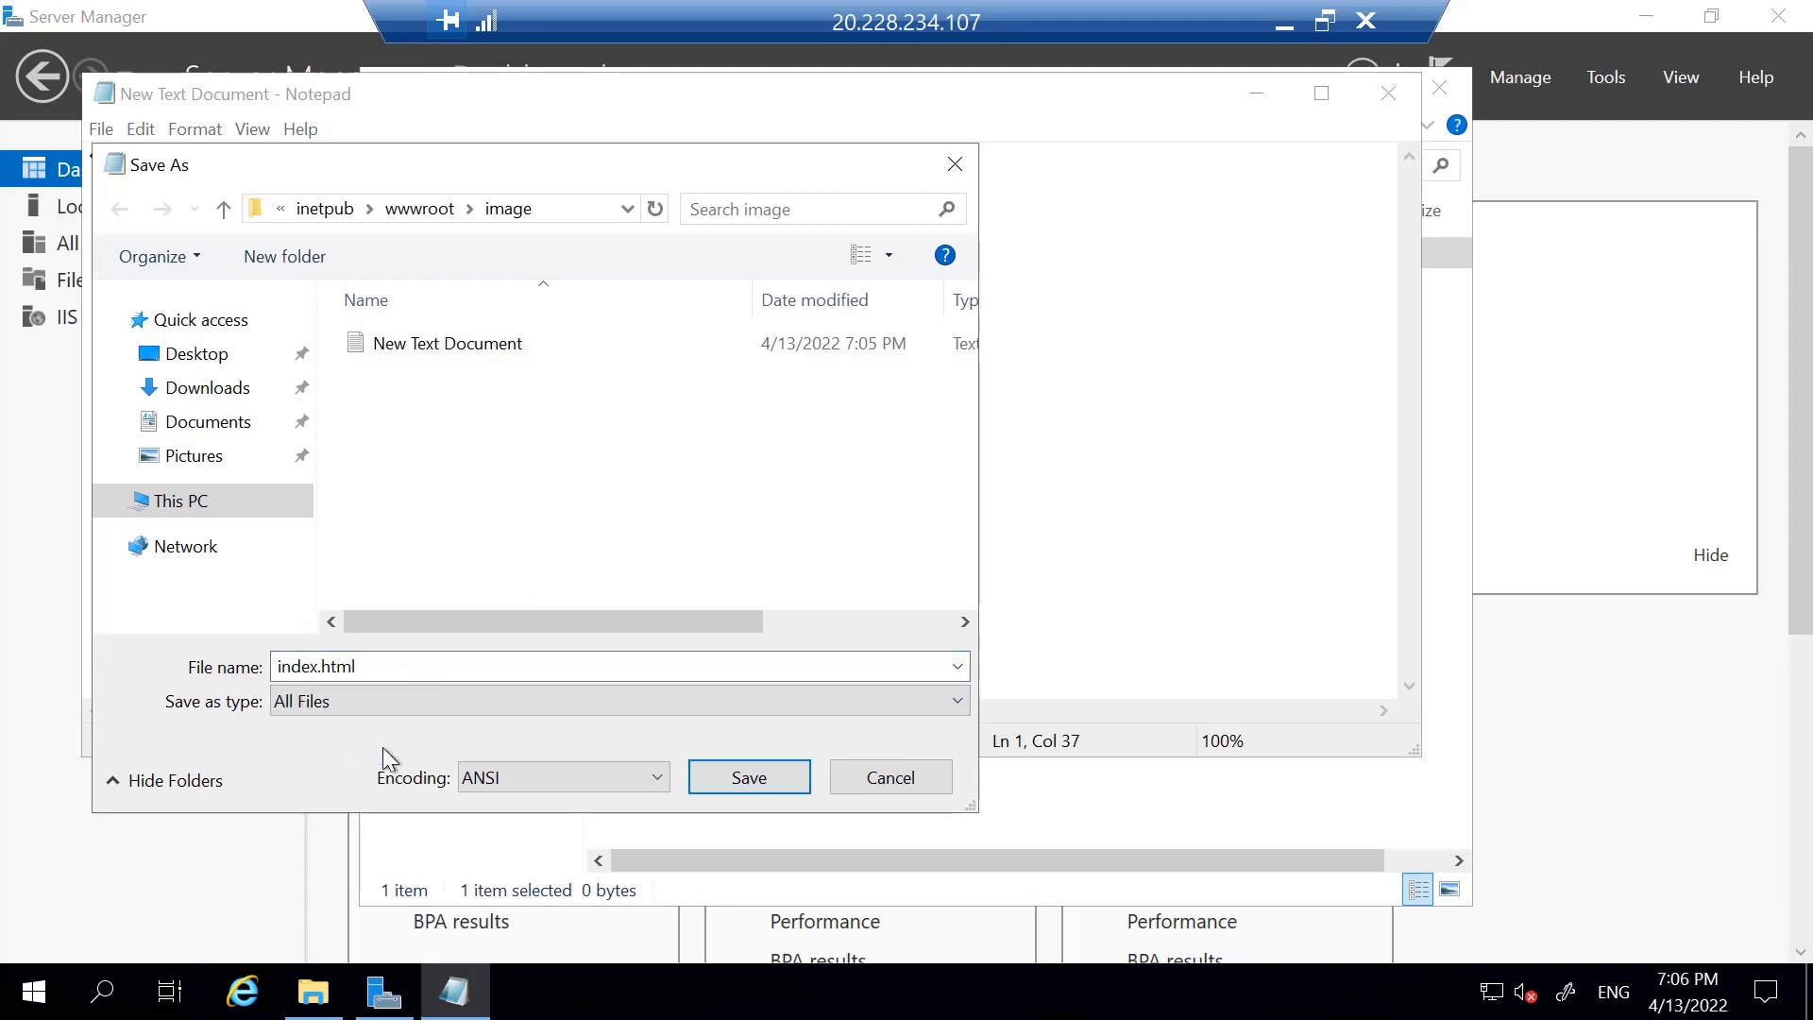
{"action": "left_click", "coordinate": [749, 778]}
{"action": "left_click", "coordinate": [1388, 92]}
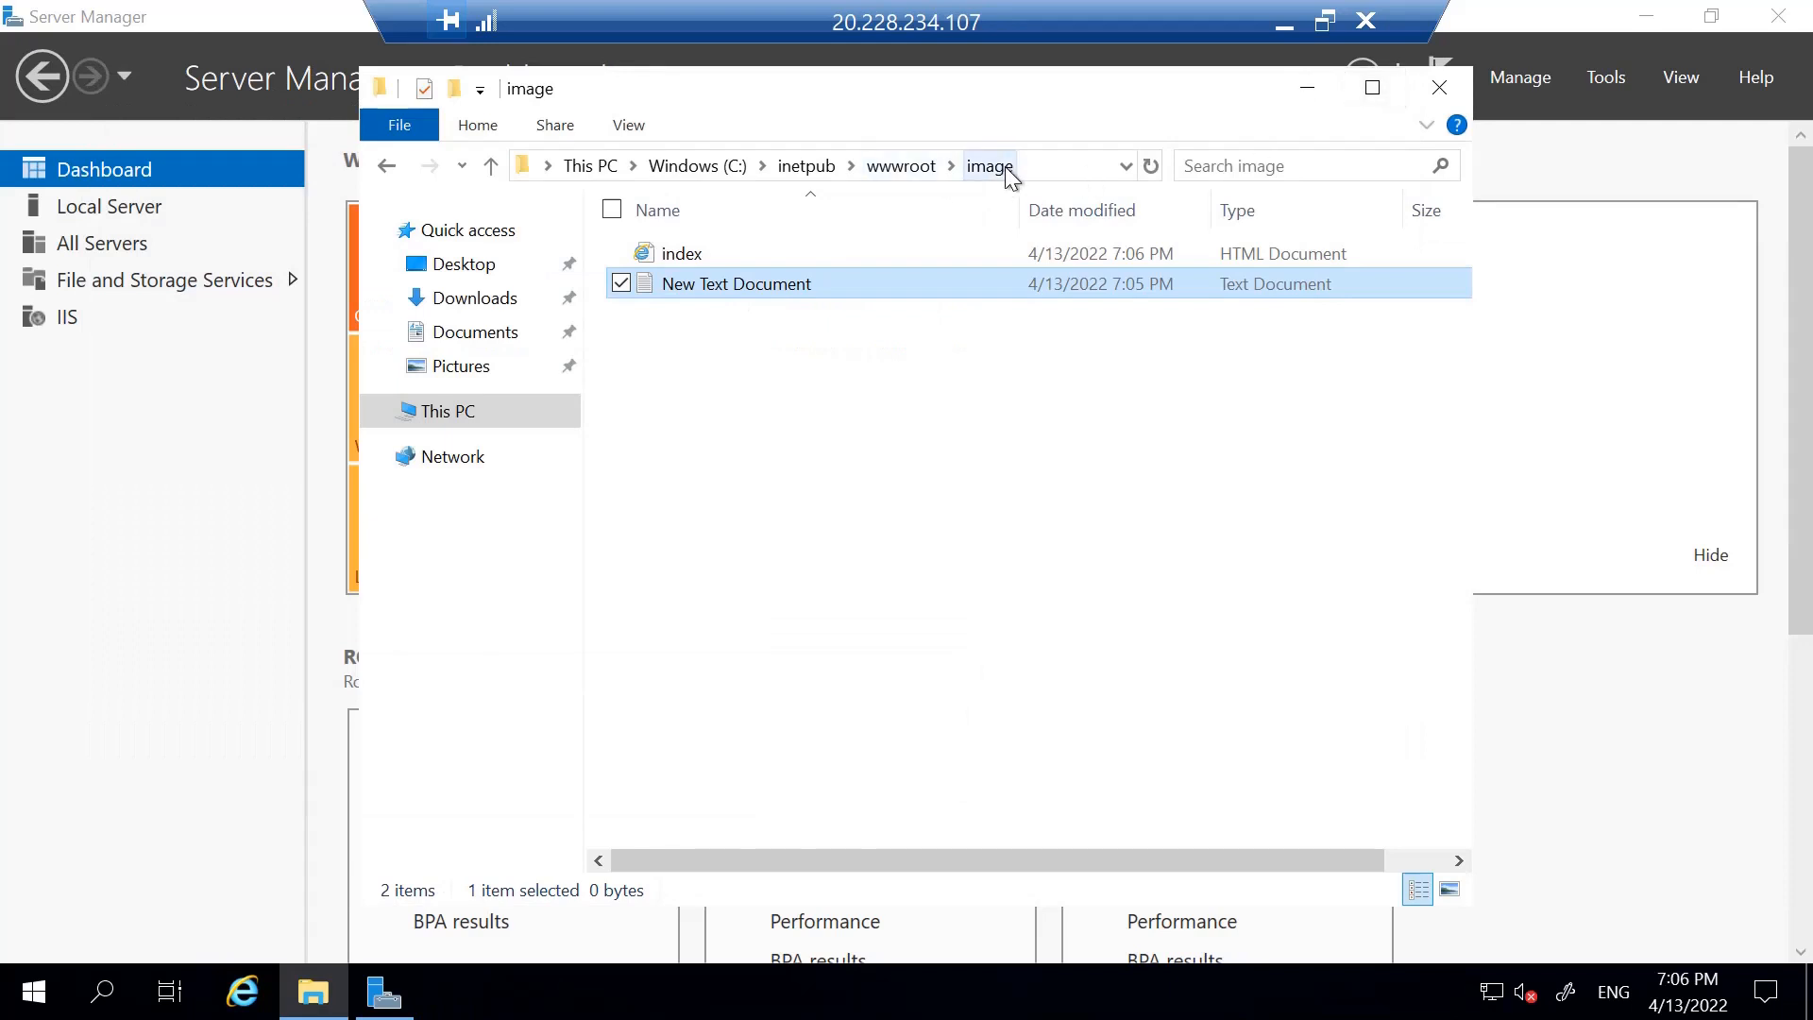
{"action": "left_click", "coordinate": [1439, 87]}
Test the page 20.228.234.107/image/index.html in Internet Explorer and close the browser.
{"action": "left_click", "coordinate": [242, 992]}
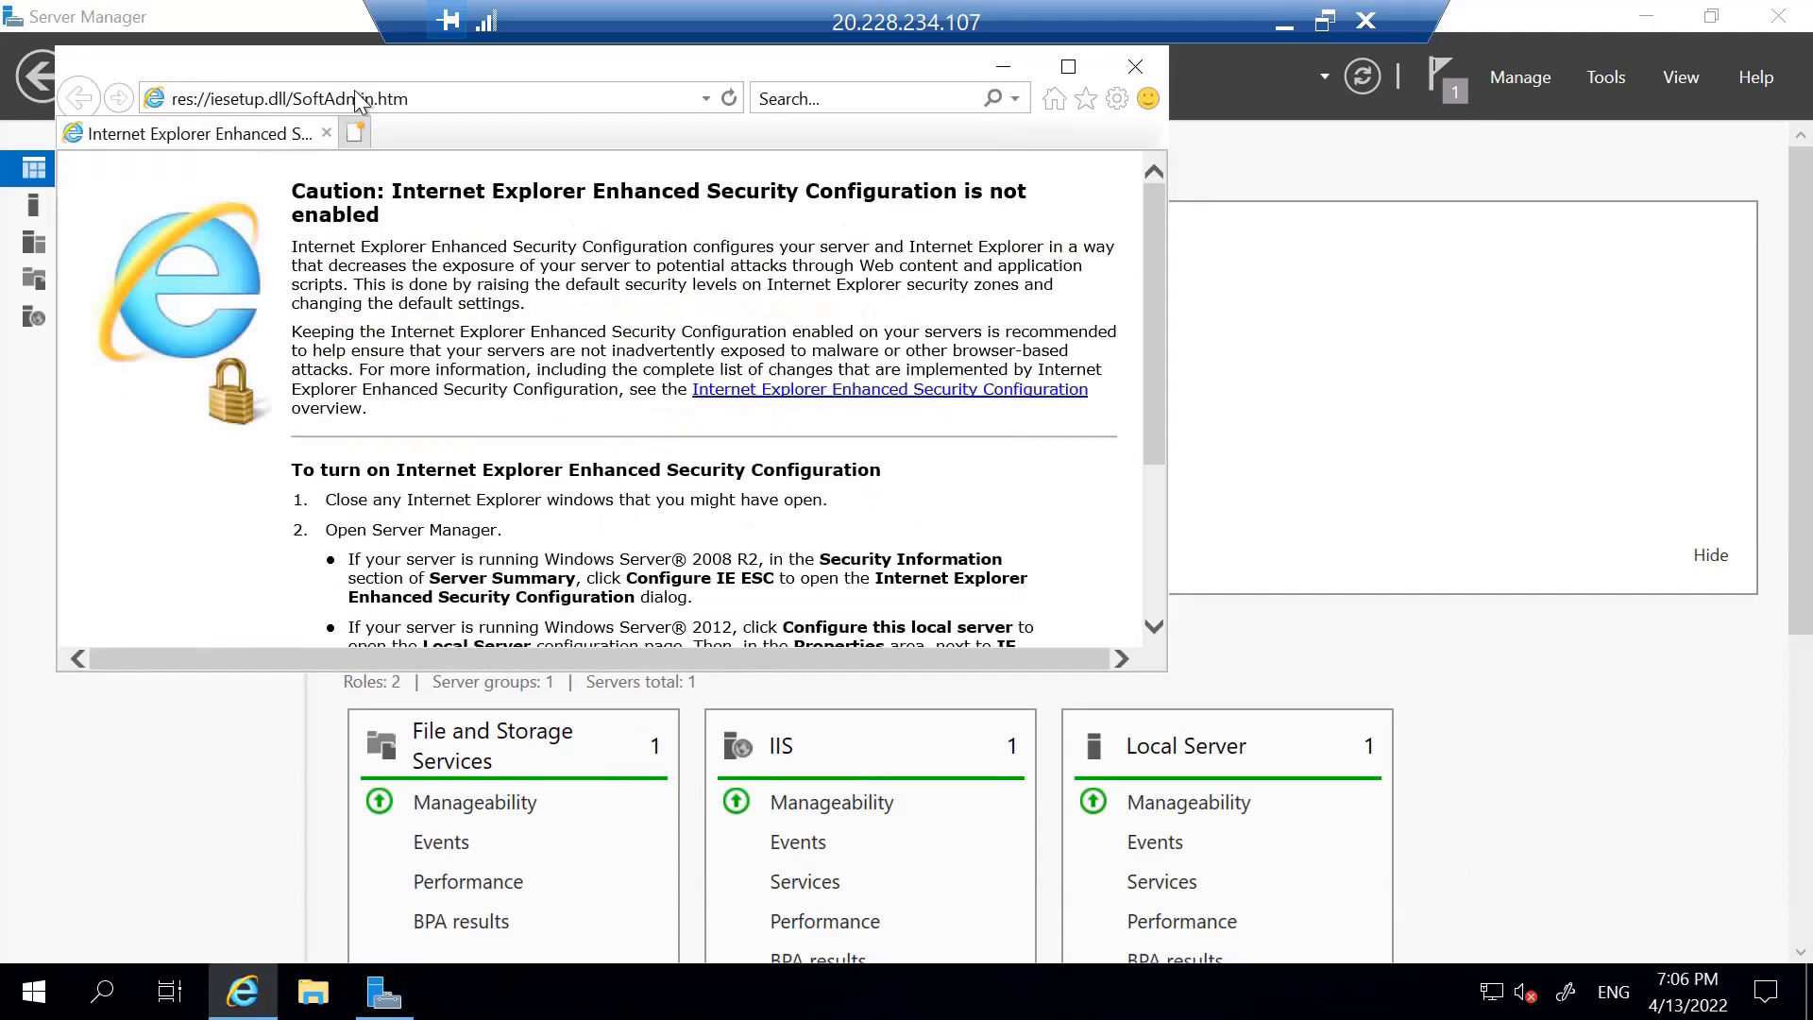
{"action": "left_click", "coordinate": [358, 91]}
{"action": "type", "text": "20.228.234.107/image/"}
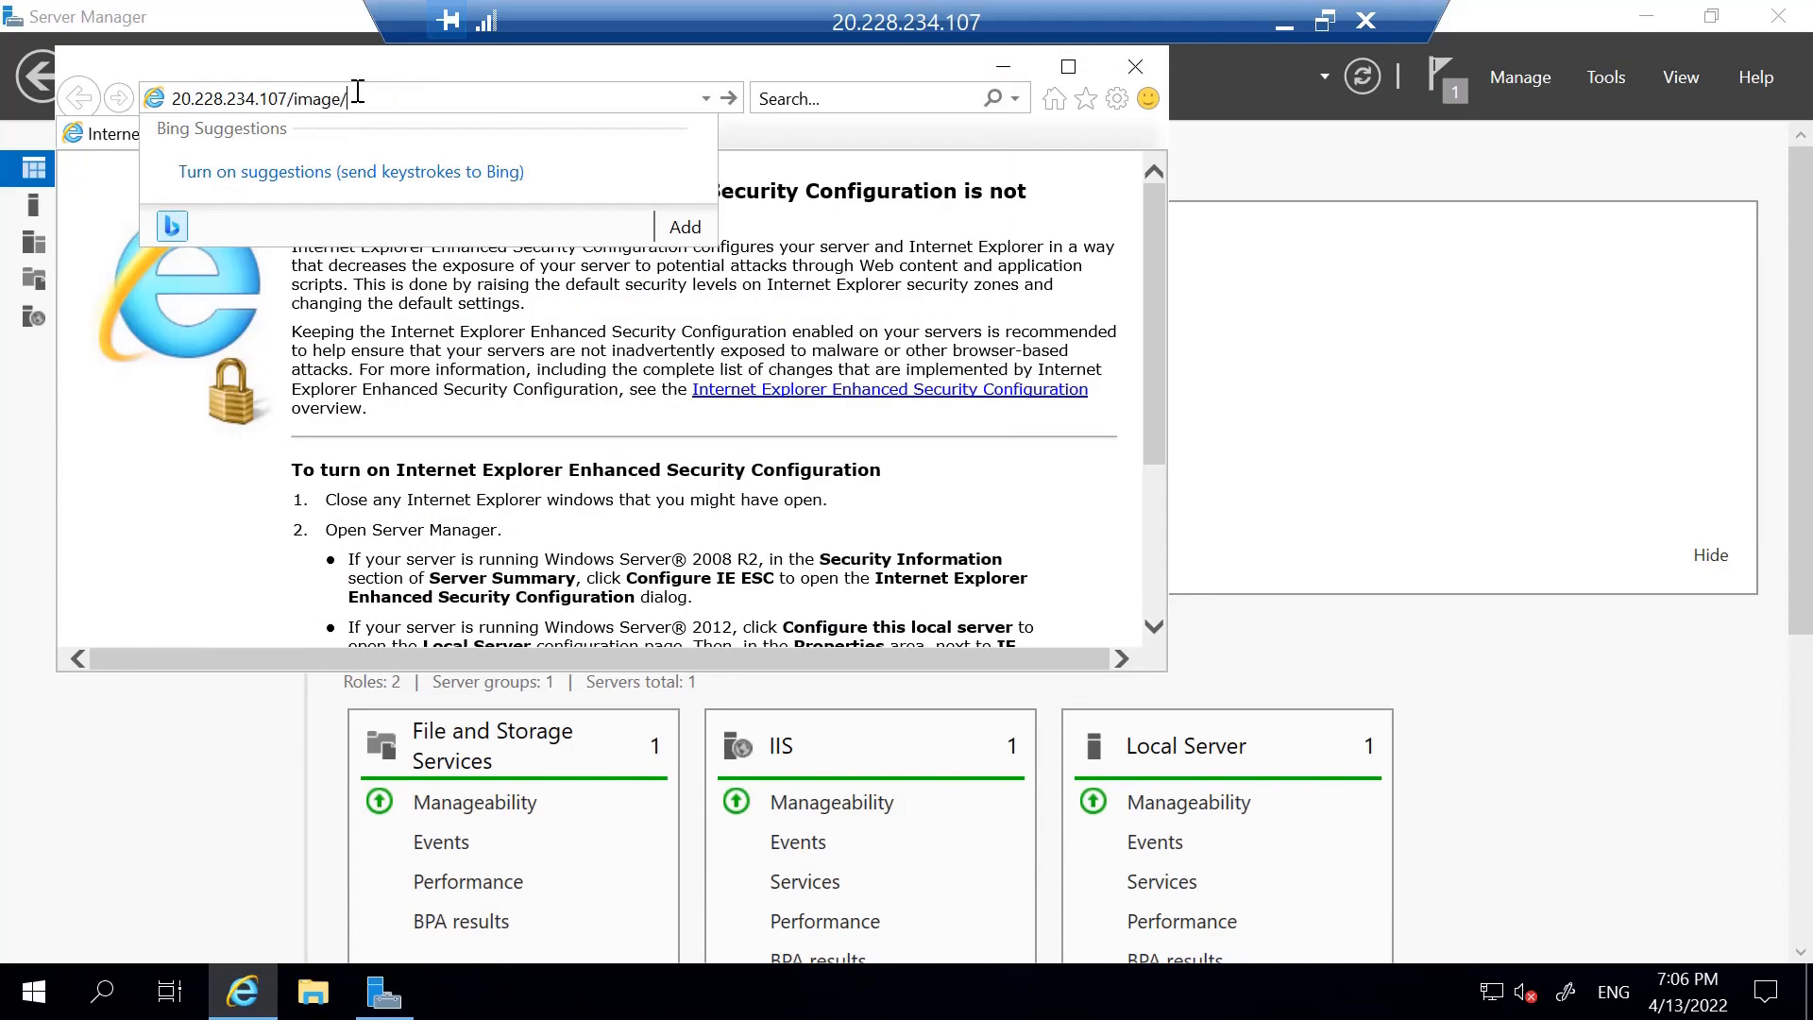
{"action": "key", "text": "Return"}
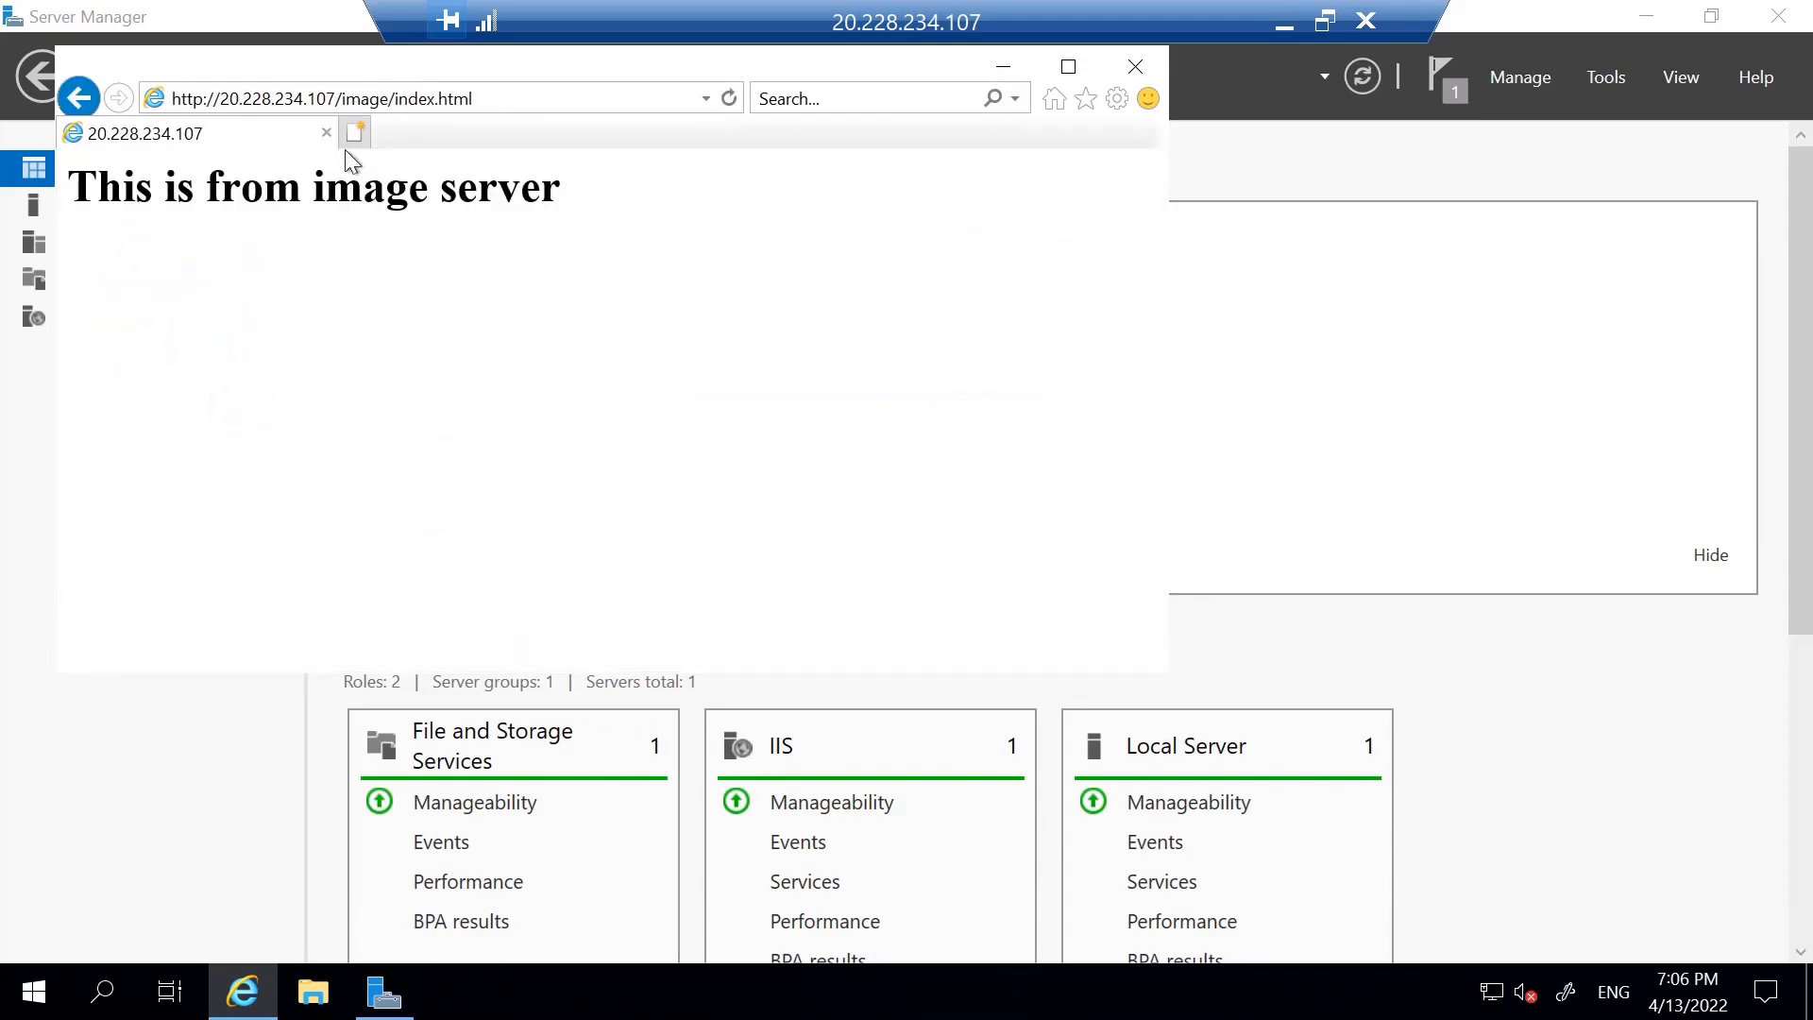
{"action": "left_click", "coordinate": [1135, 67]}
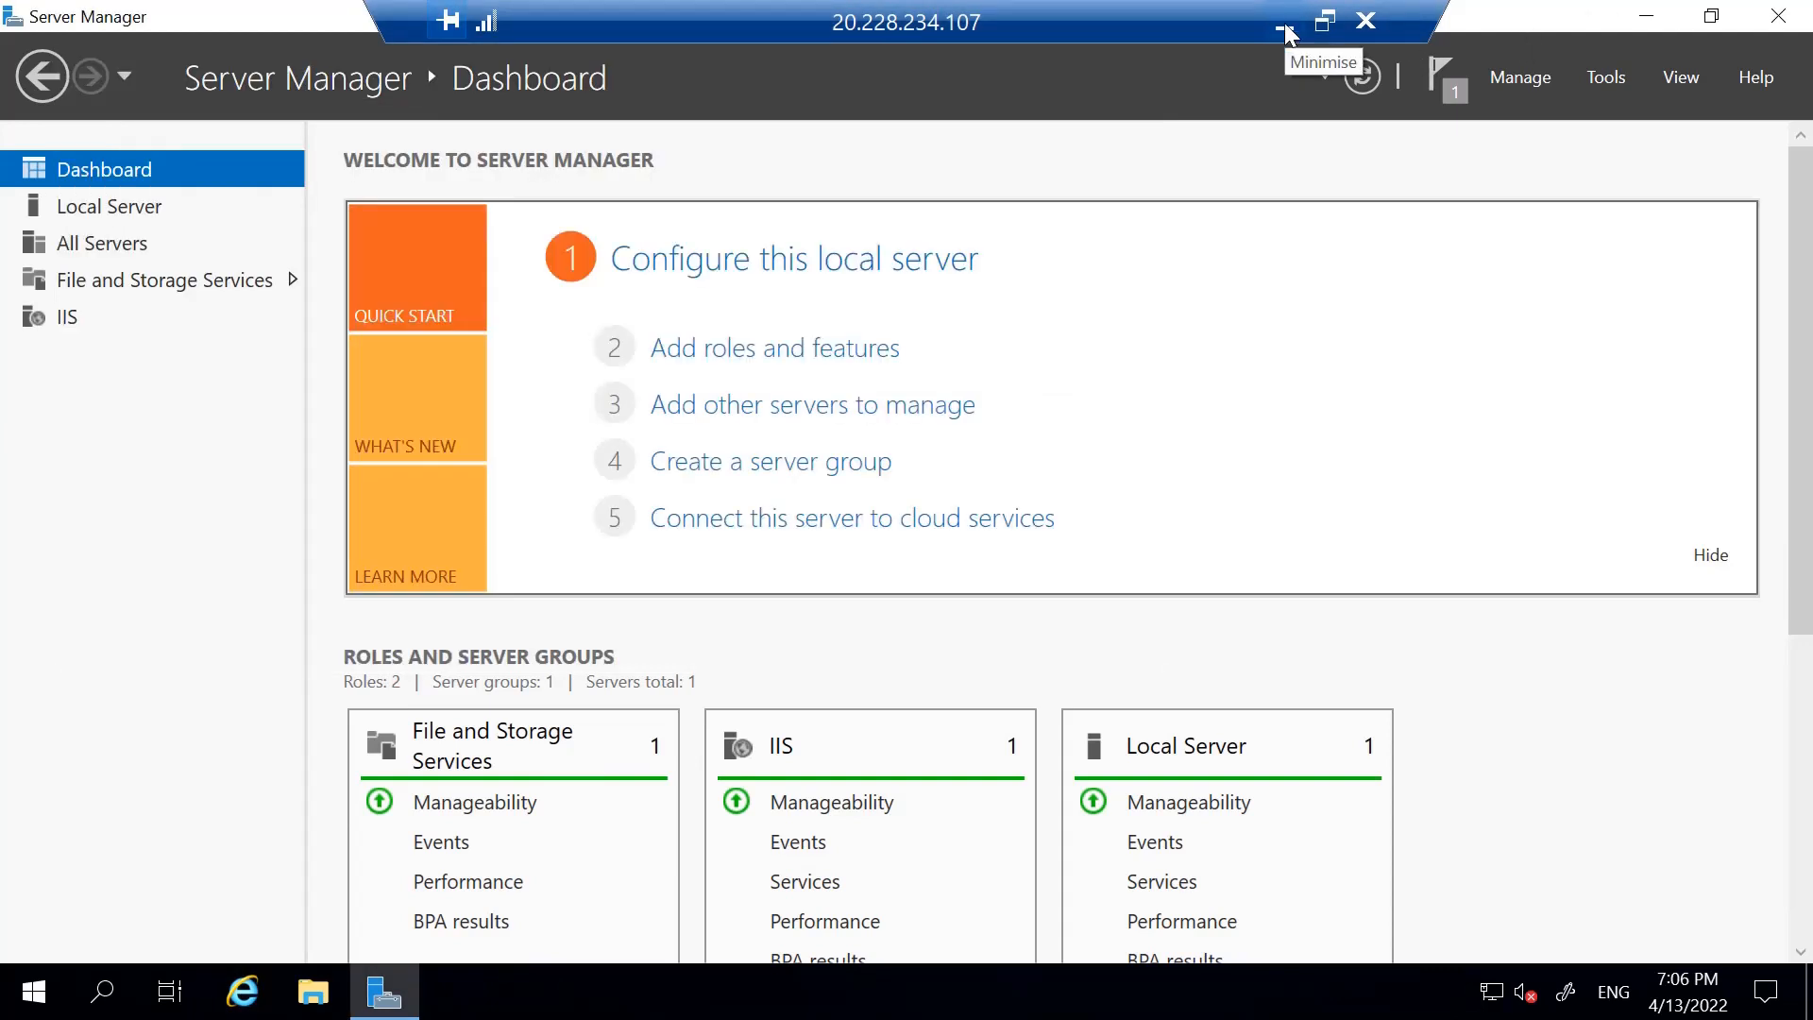
Return from the Images server session to the Azure portal, find the application gateway service and start creating a gateway.
{"action": "left_click", "coordinate": [1287, 29]}
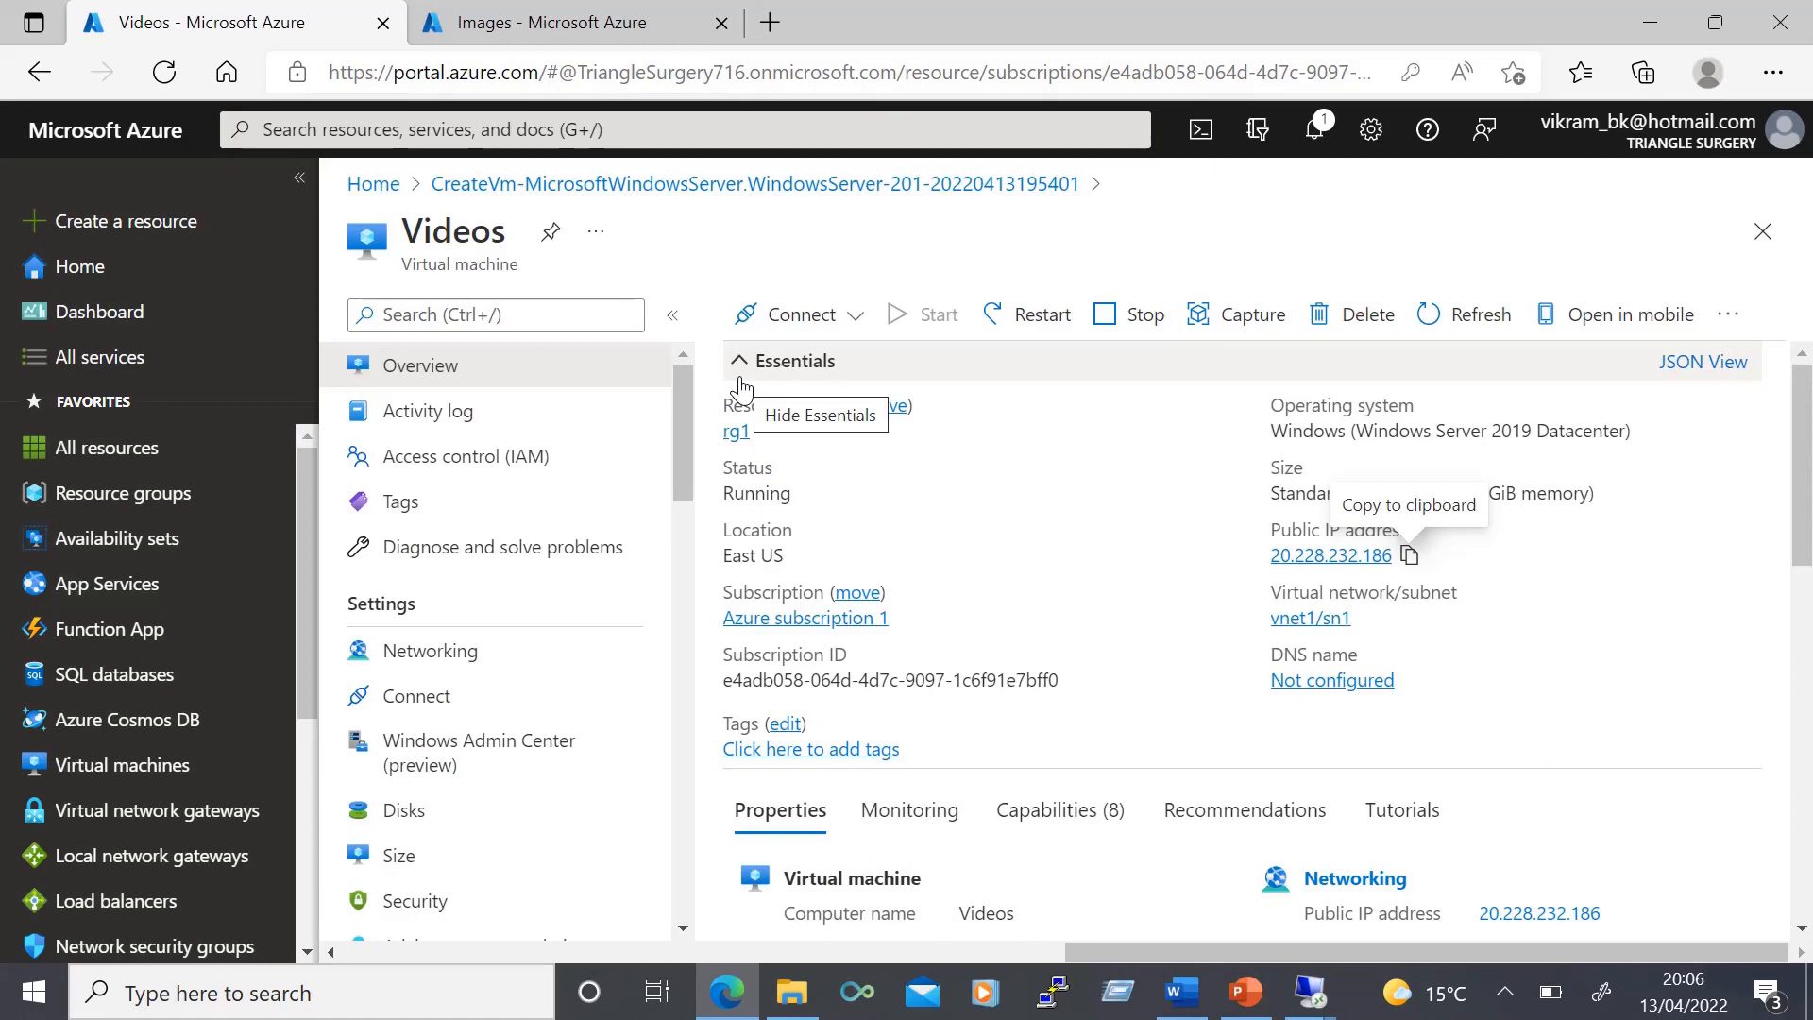
{"action": "left_click", "coordinate": [335, 129]}
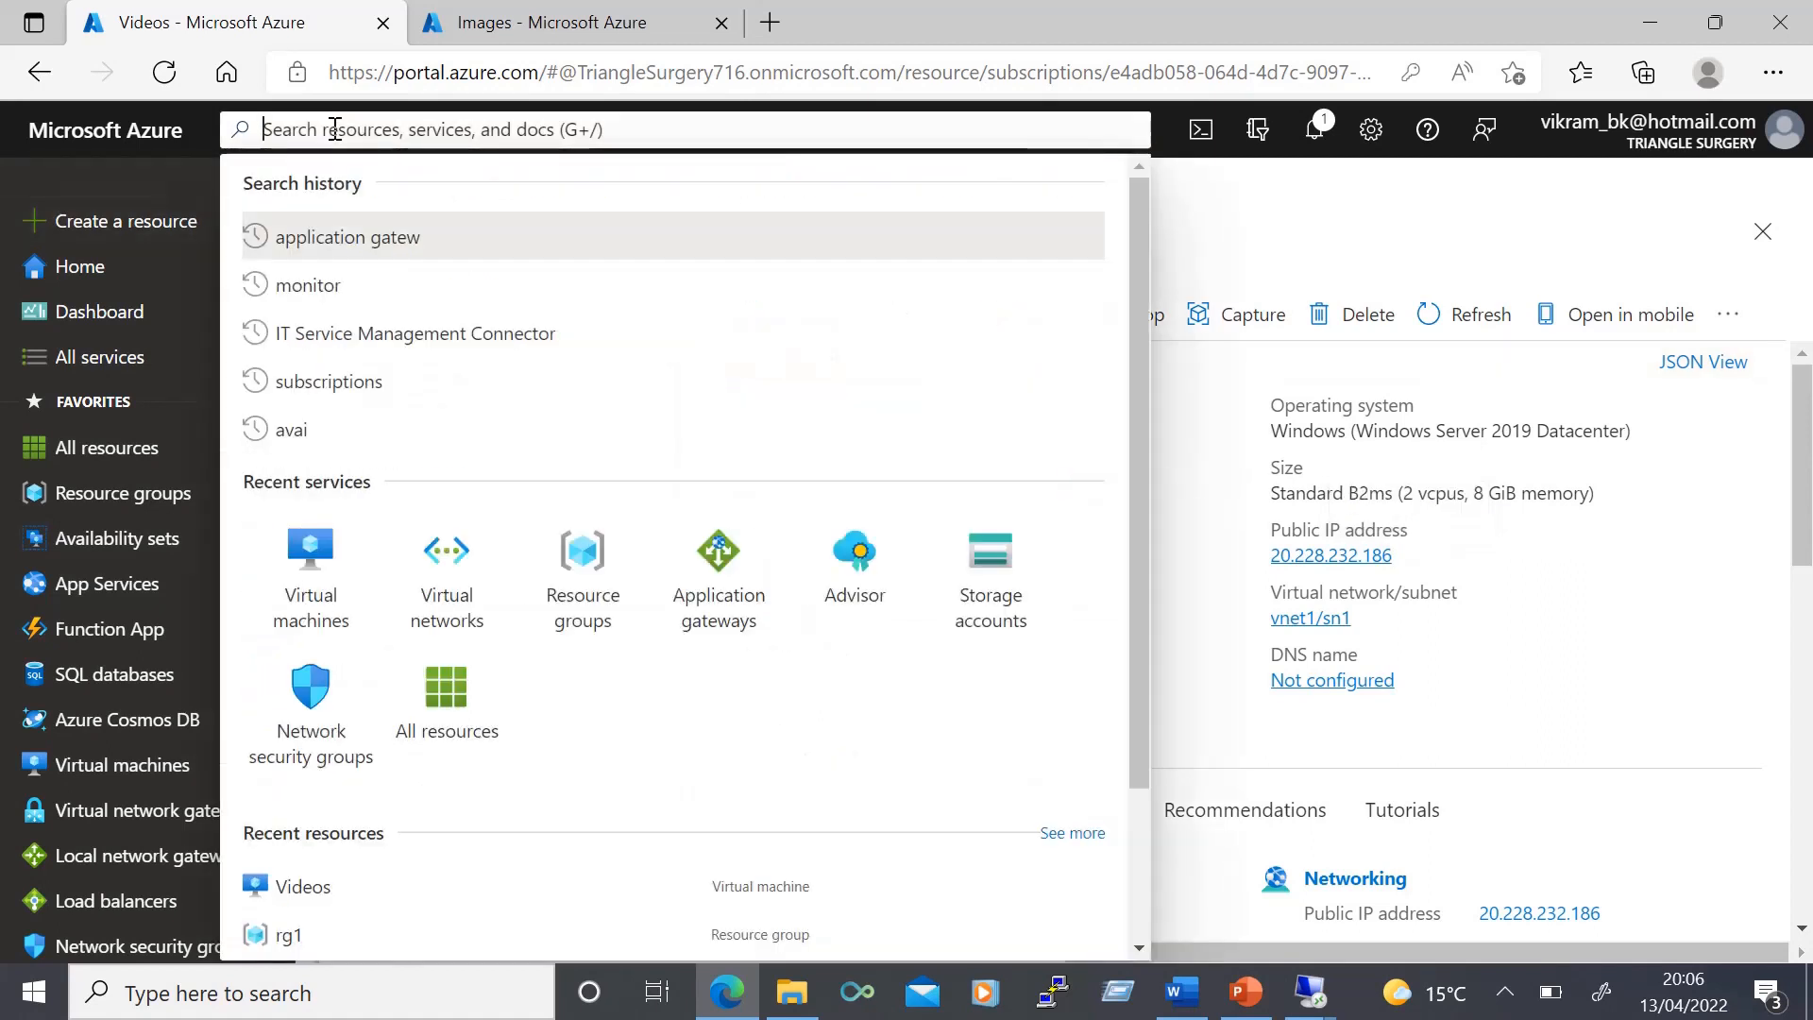
{"action": "type", "text": "application gateway"}
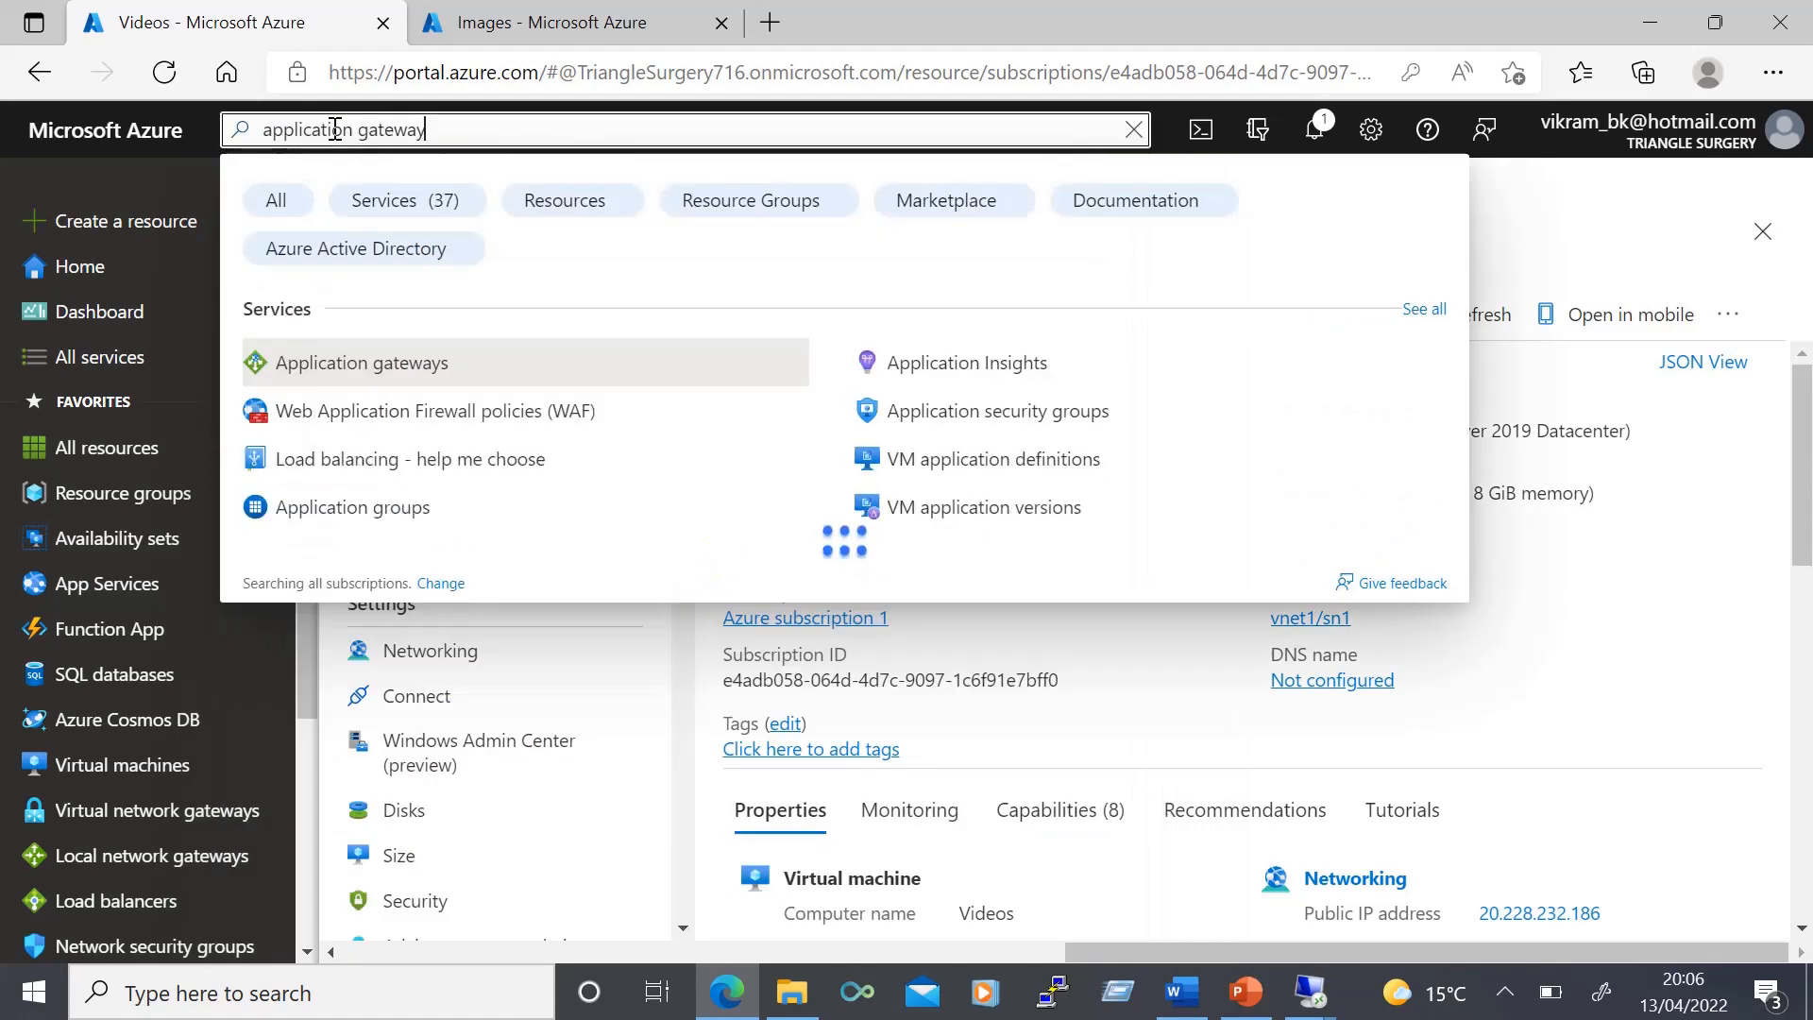
{"action": "key", "text": "Return"}
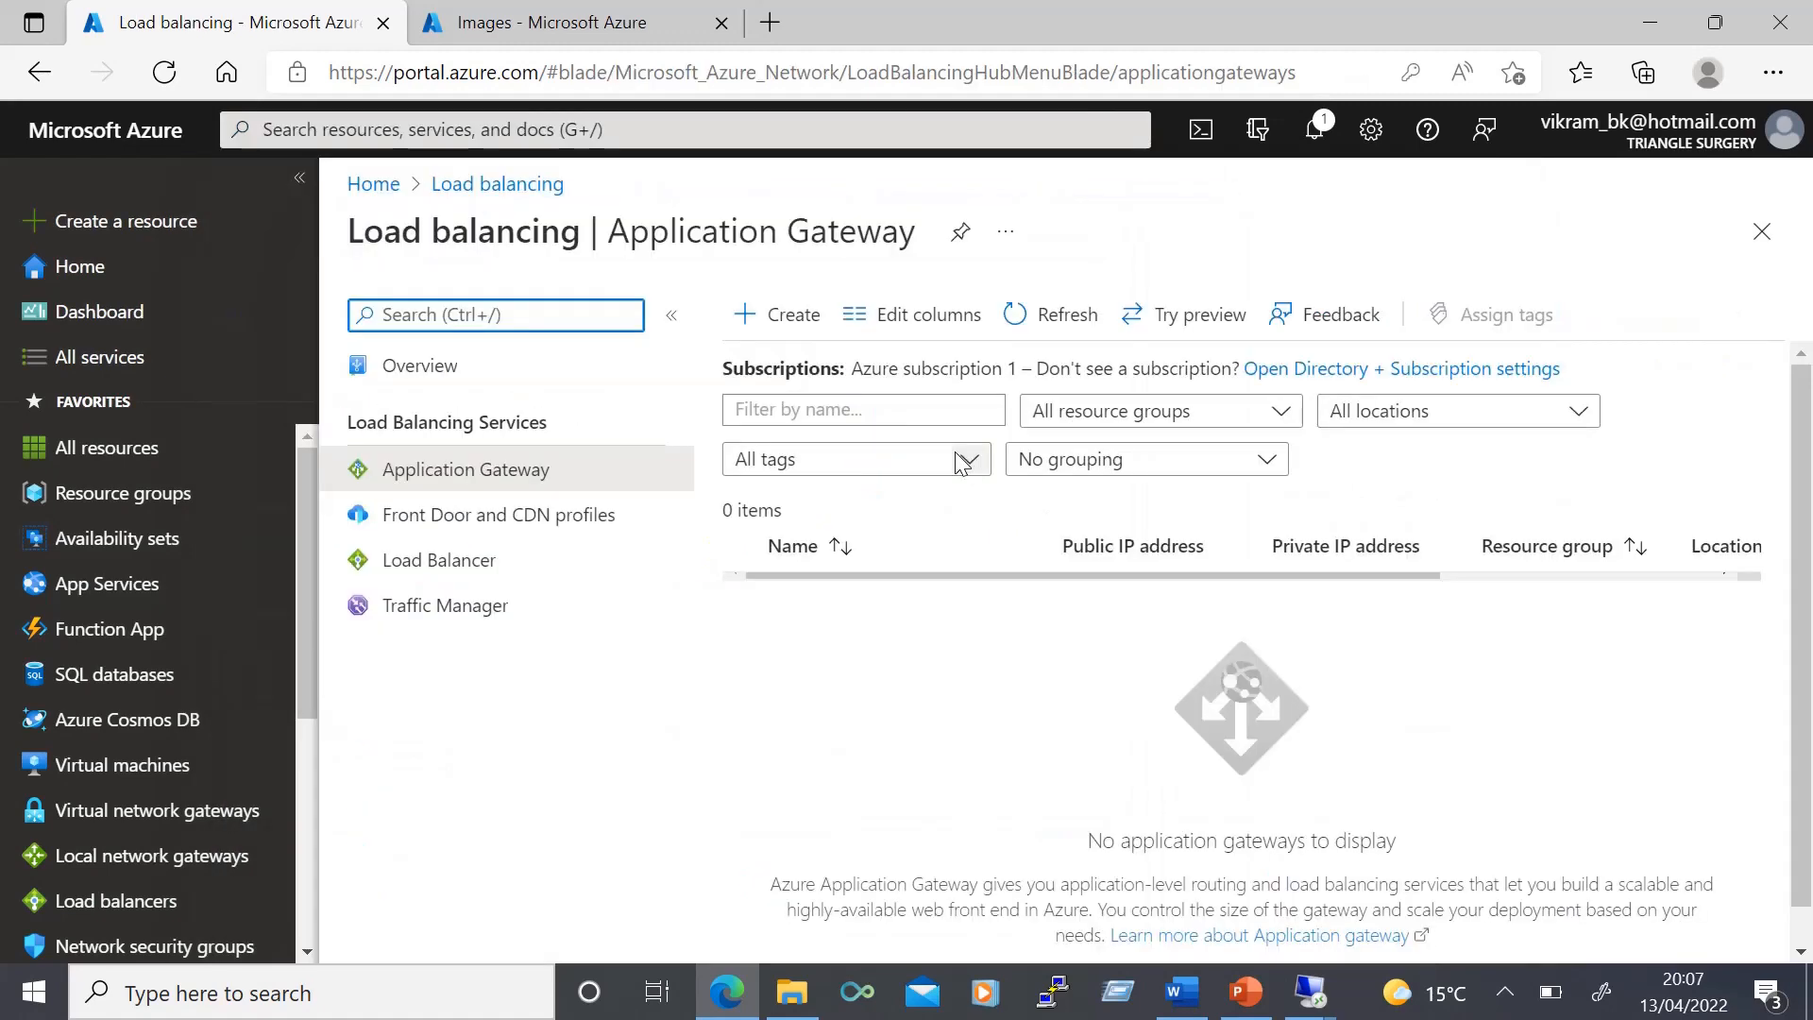
{"action": "left_click", "coordinate": [756, 314]}
Assign the application gateway to resource group rg1, name it Ap-gw1 and set its region to East US.
{"action": "left_click", "coordinate": [761, 486]}
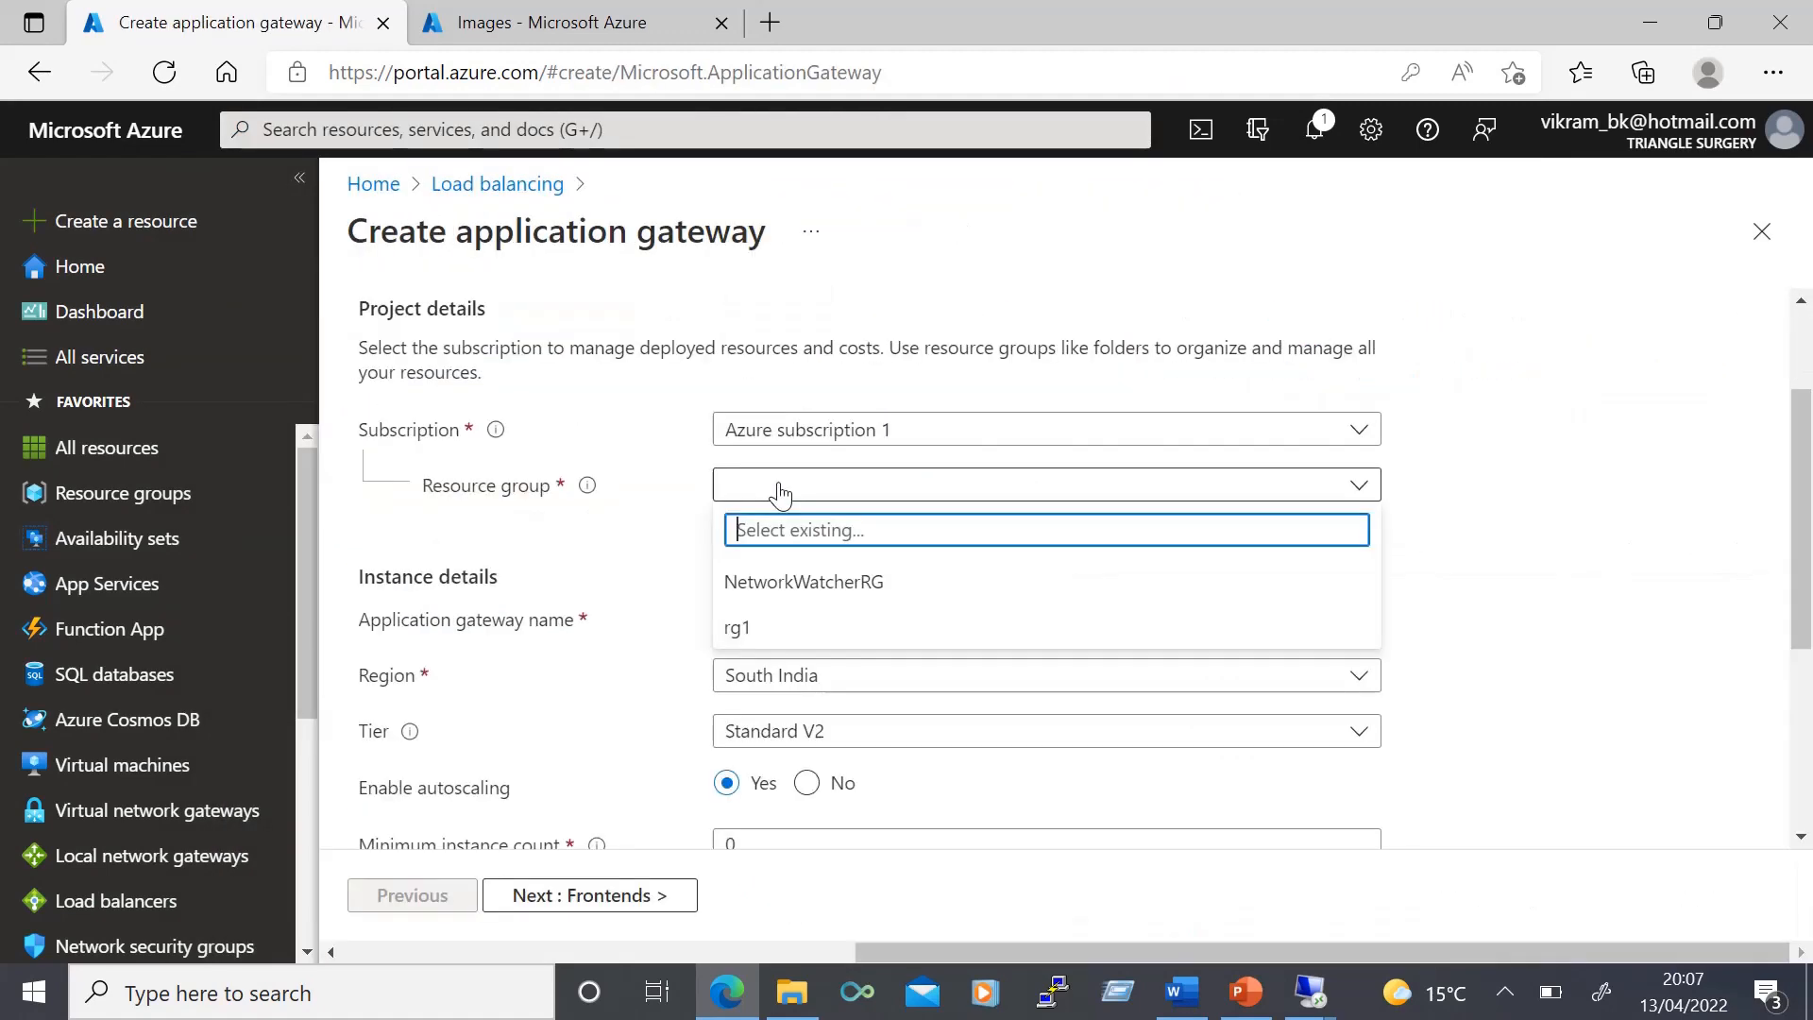
{"action": "left_click", "coordinate": [763, 624]}
{"action": "left_click", "coordinate": [773, 625]}
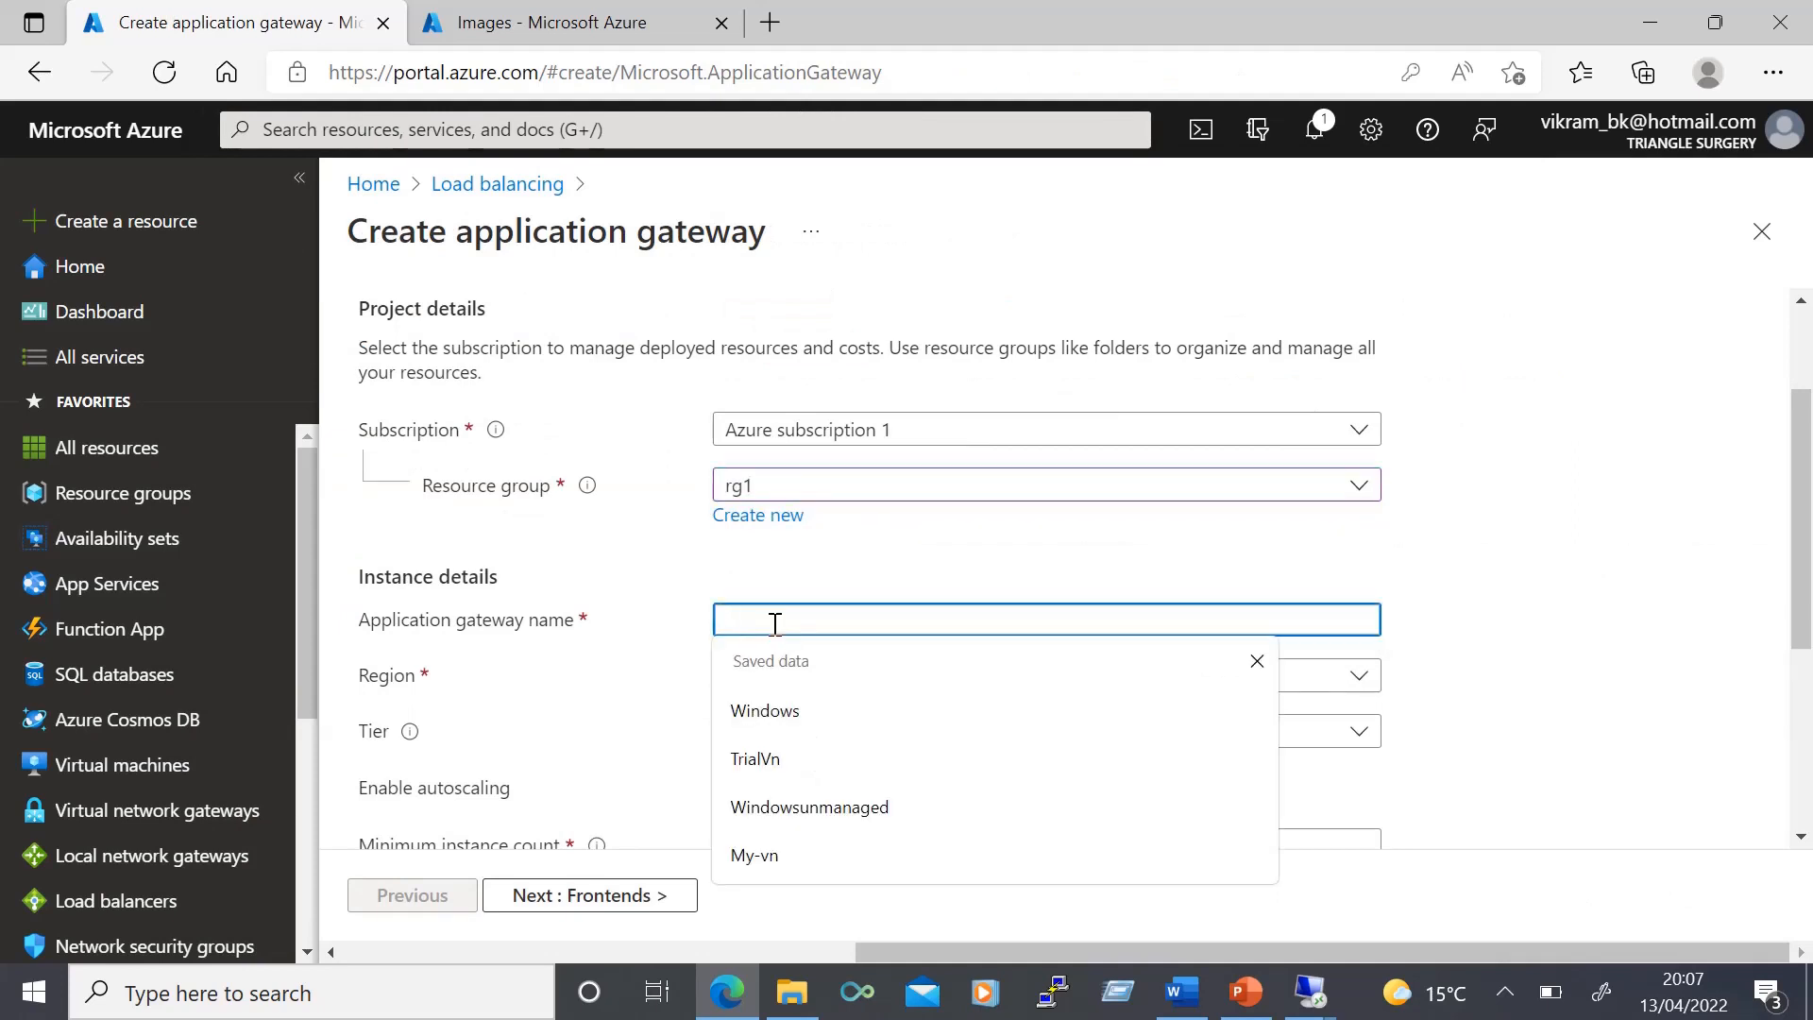
{"action": "type", "text": "Ap-gw1"}
{"action": "left_click", "coordinate": [850, 675]}
{"action": "left_click", "coordinate": [863, 728]}
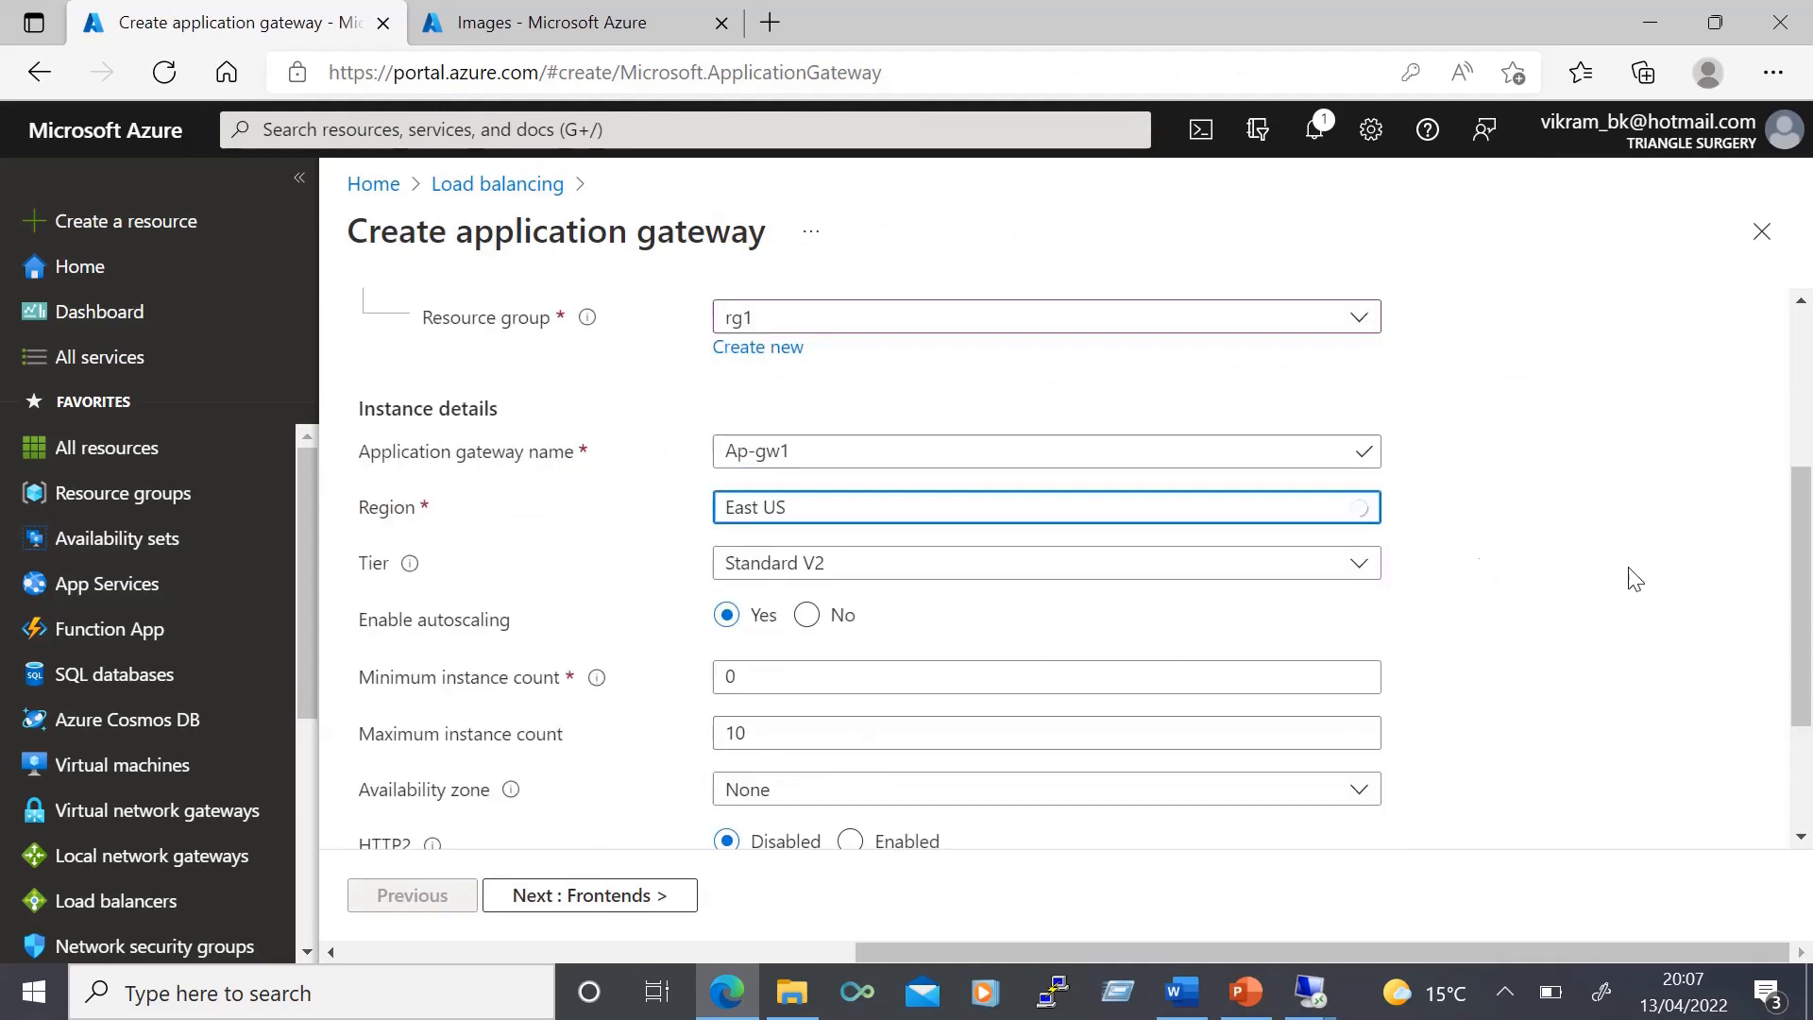
Set the gateway's tier to Standard and its instance count to 1.
{"action": "scroll", "coordinate": [1579, 578], "scroll_direction": "down", "scroll_amount": 1}
{"action": "left_click", "coordinate": [926, 485]}
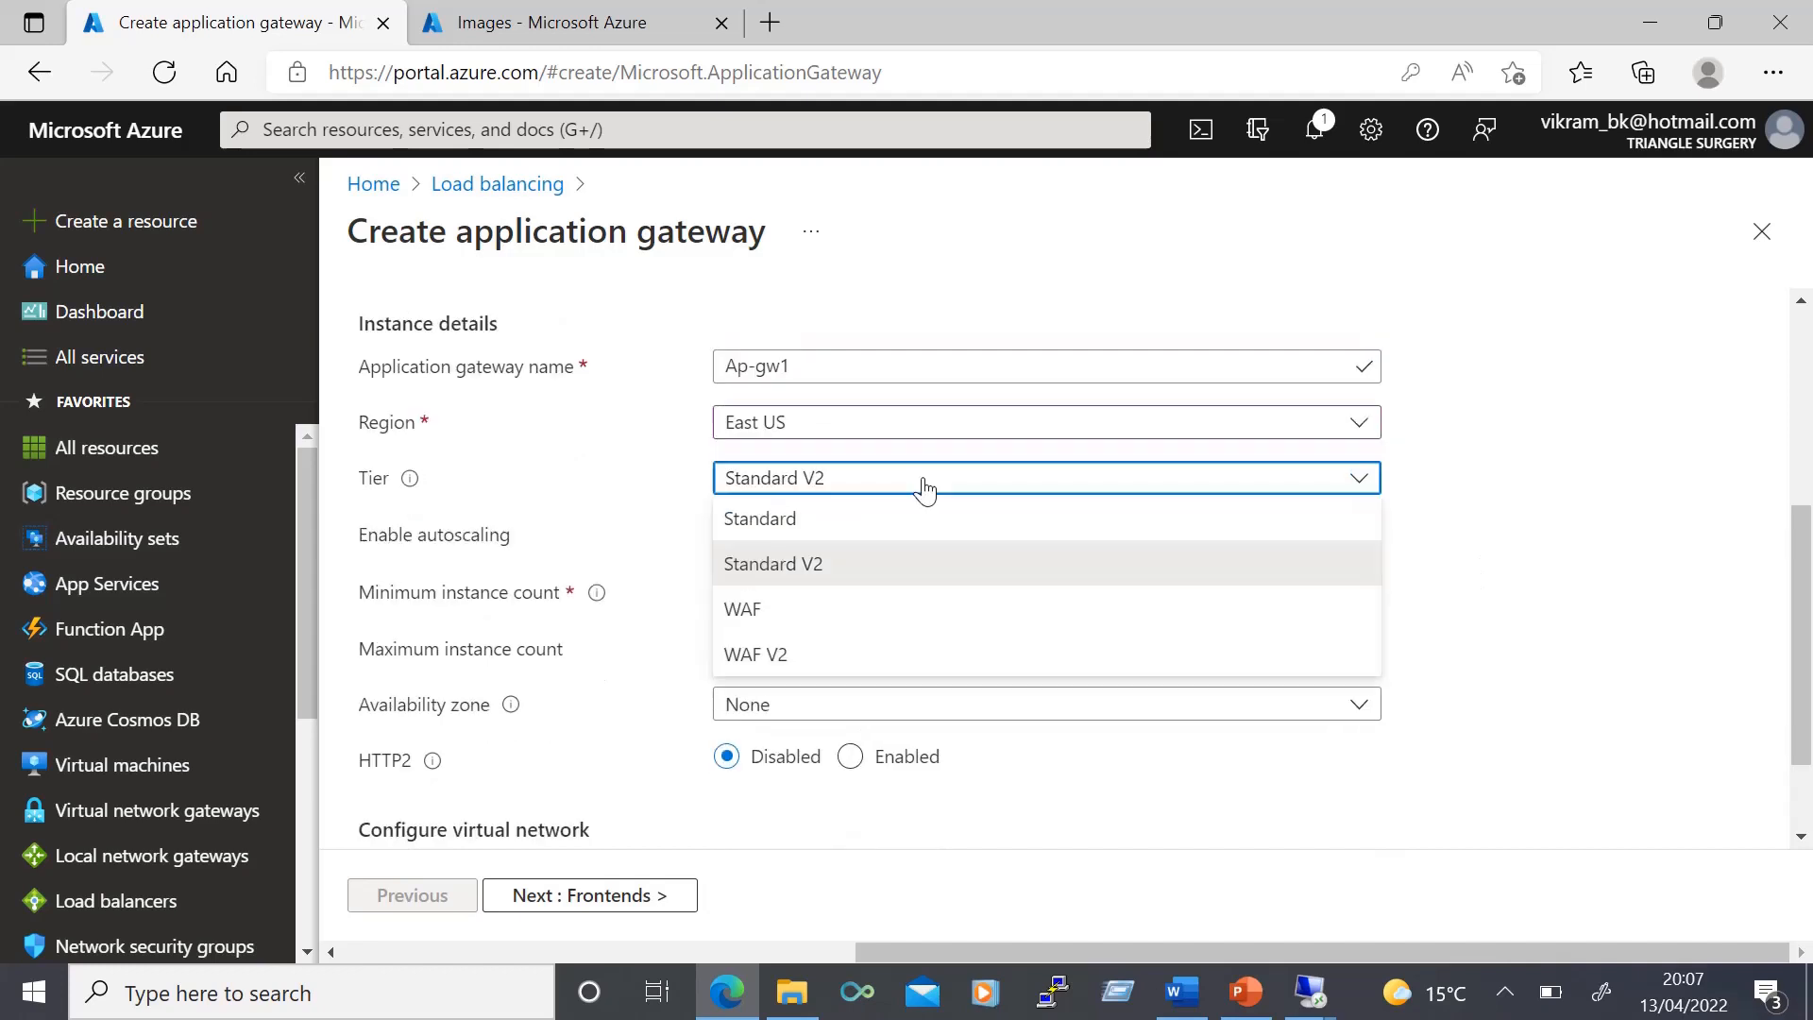
{"action": "left_click", "coordinate": [810, 519]}
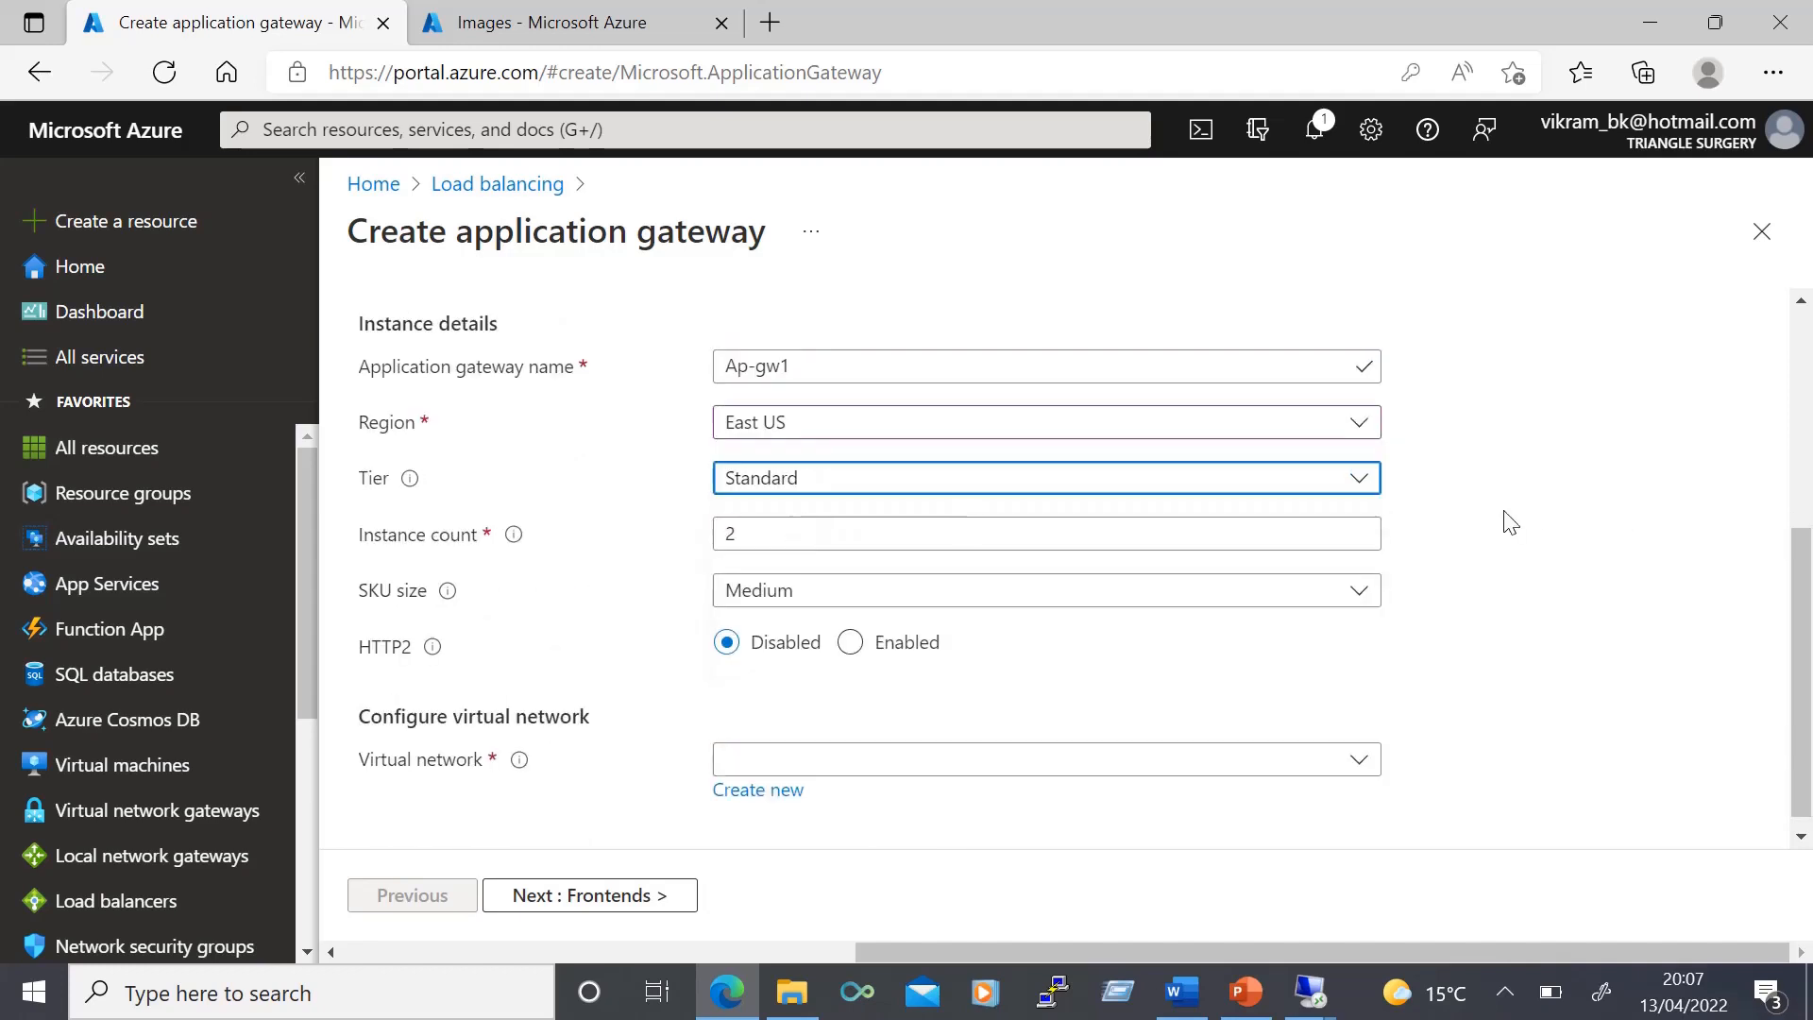
{"action": "left_click", "coordinate": [1543, 527]}
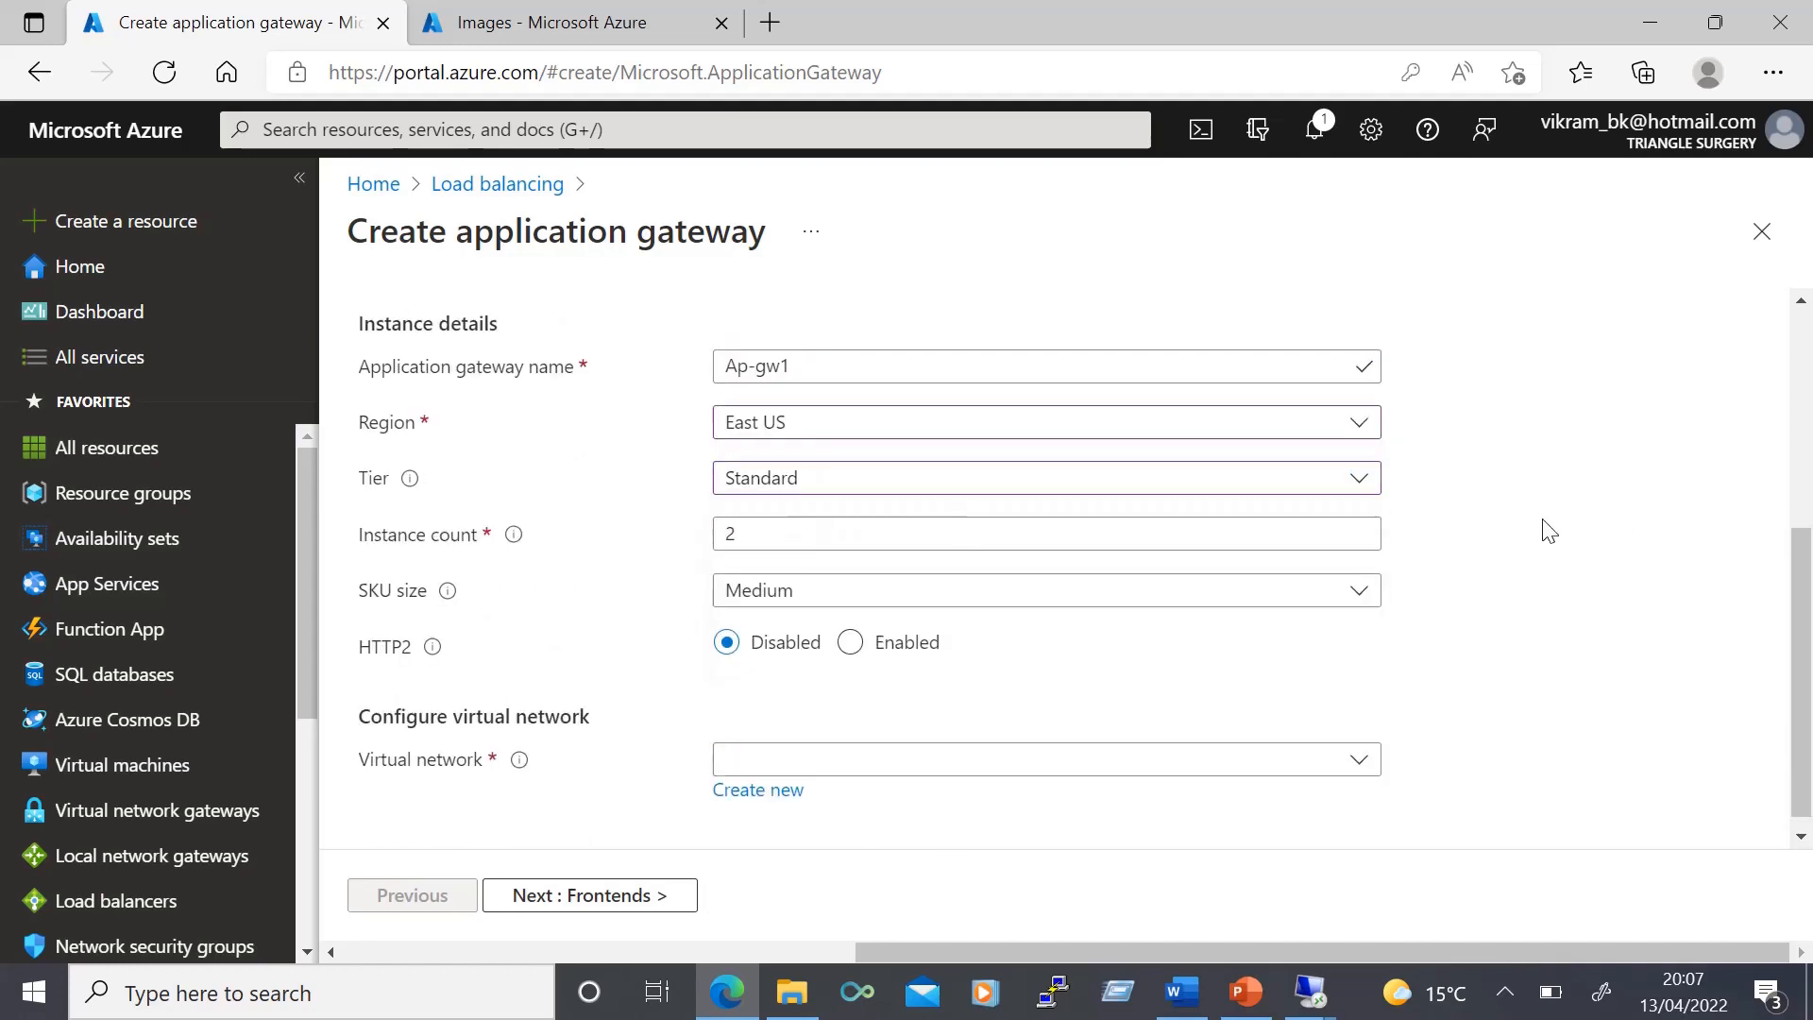
{"action": "left_click", "coordinate": [847, 533]}
{"action": "key", "text": "BackSpace"}
{"action": "mouse_move", "coordinate": [508, 540]}
{"action": "type", "text": "1"}
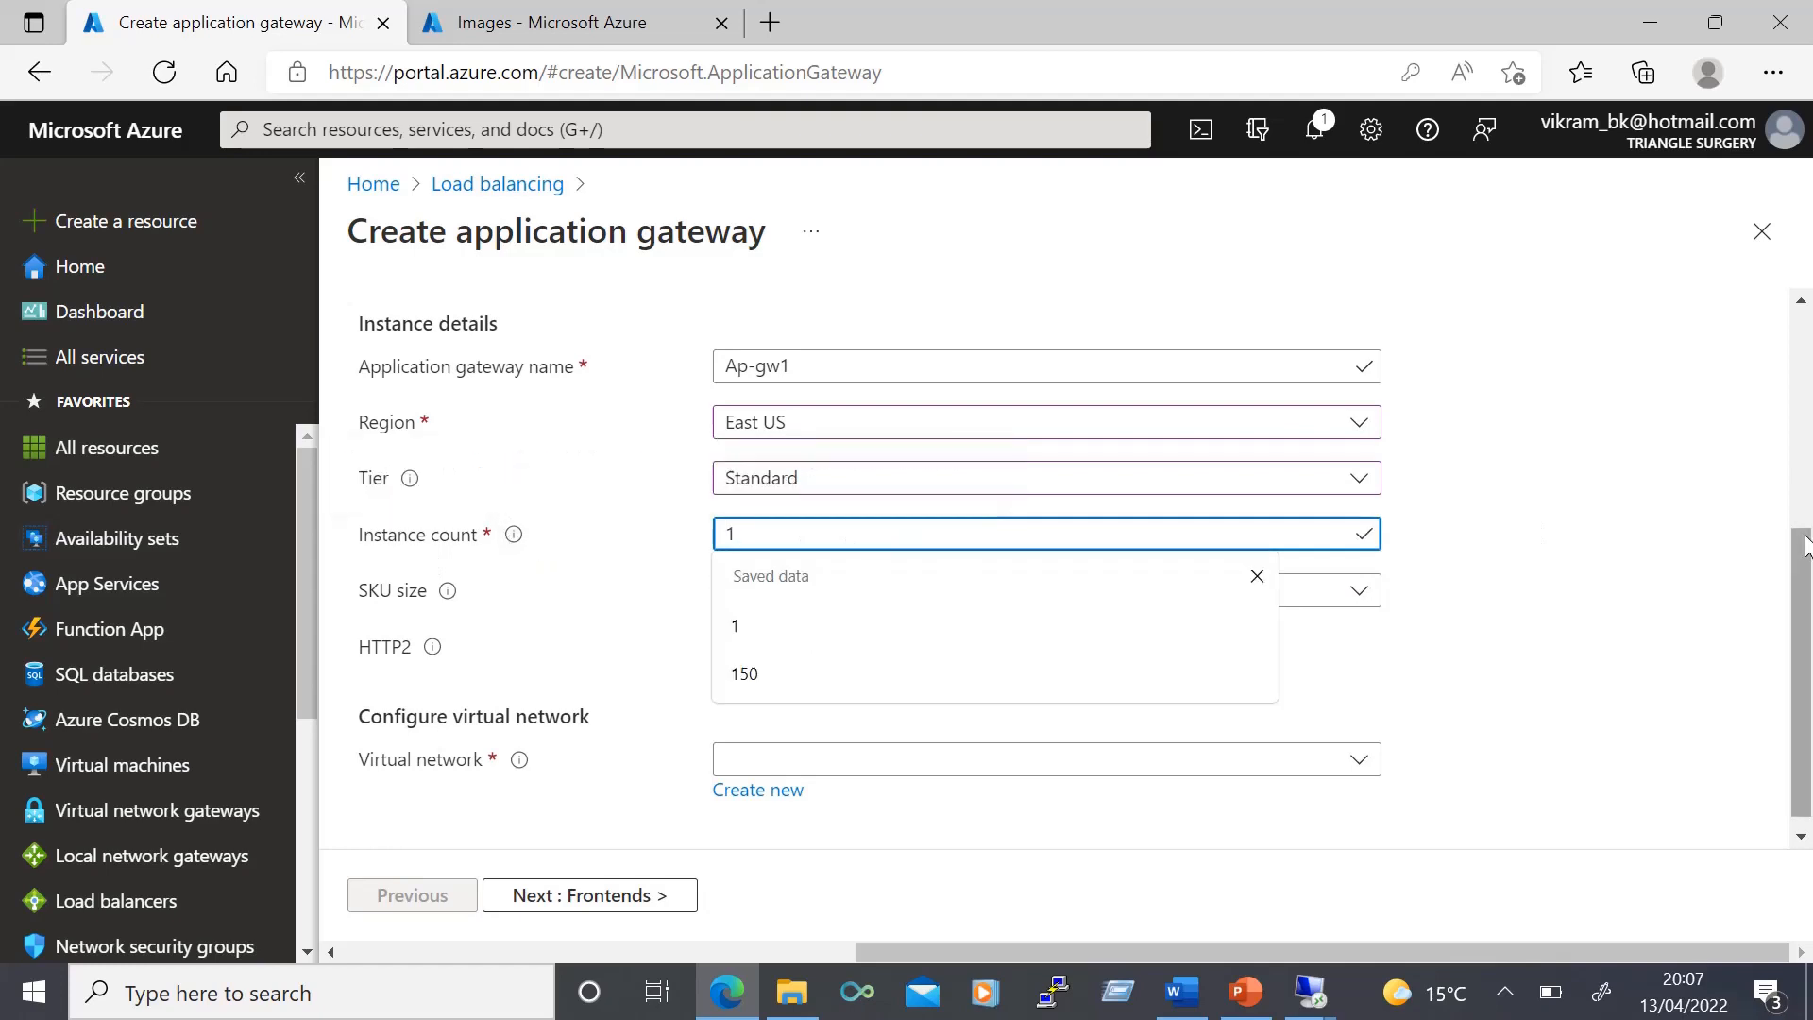
{"action": "left_click", "coordinate": [1631, 587]}
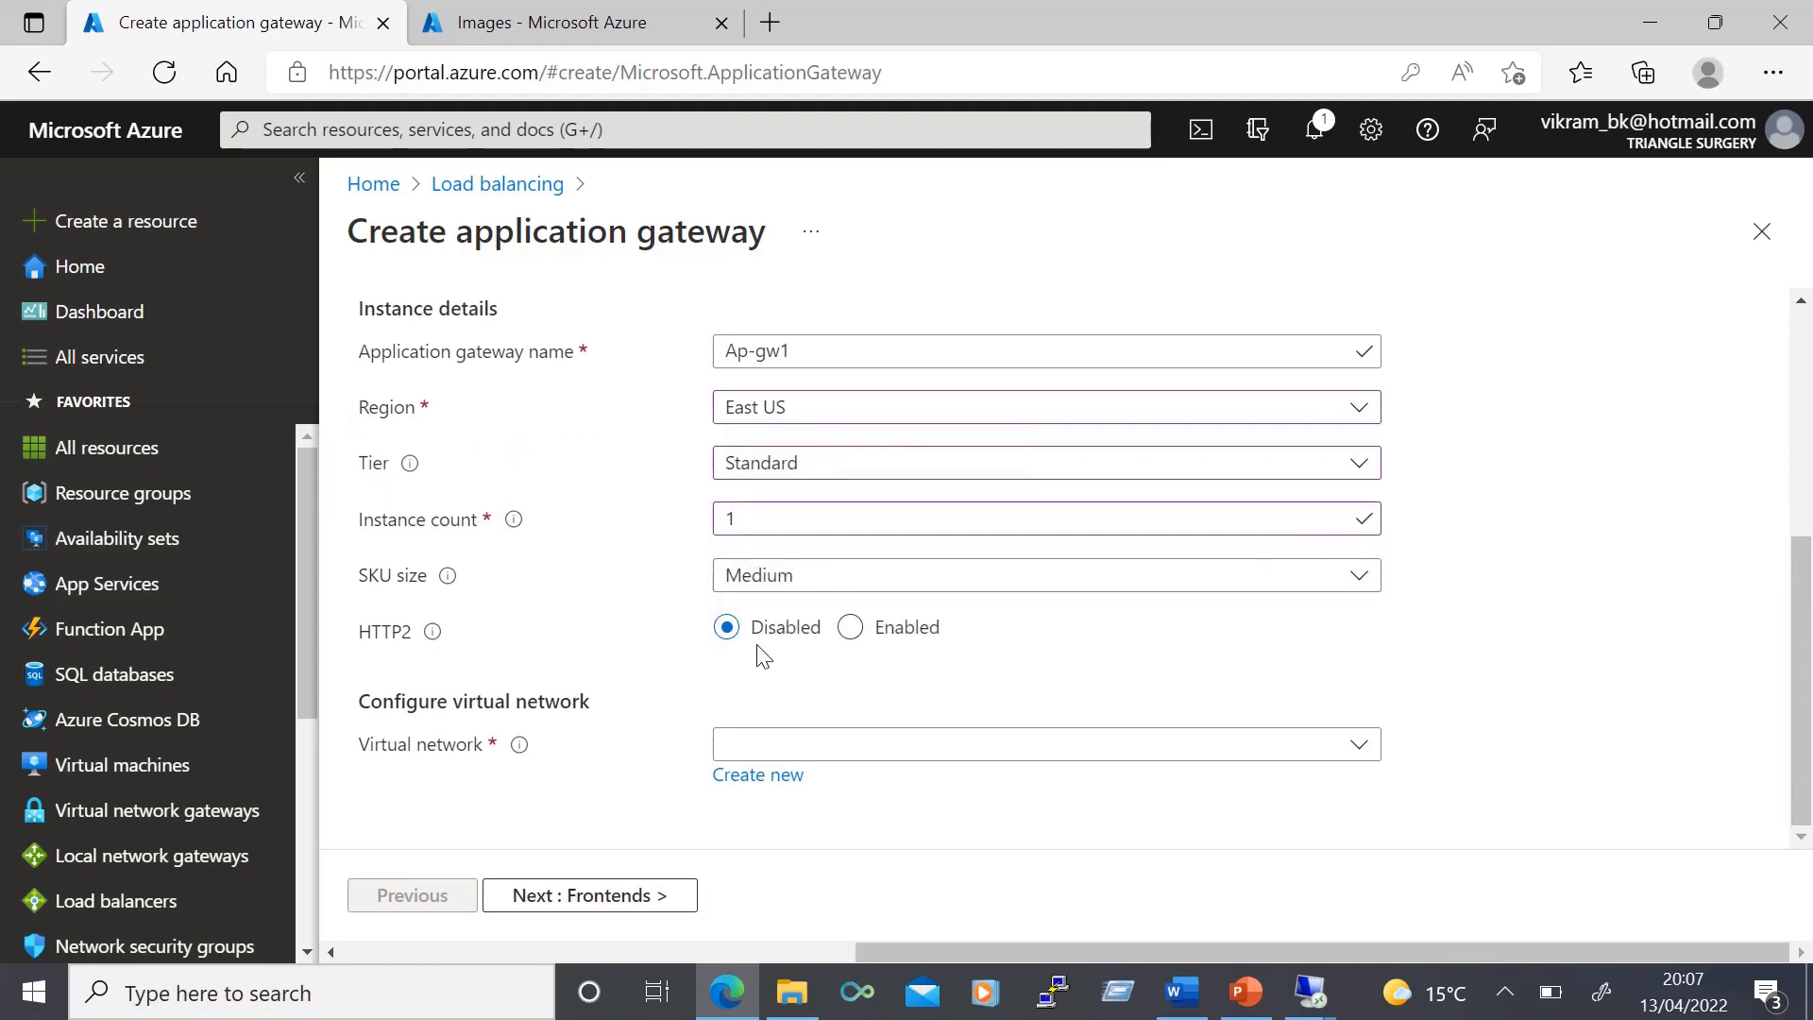
Select vnet1 as the gateway's virtual network and continue to the Frontends settings.
{"action": "left_click", "coordinate": [742, 752]}
{"action": "scroll", "coordinate": [809, 858], "scroll_direction": "down", "scroll_amount": 1}
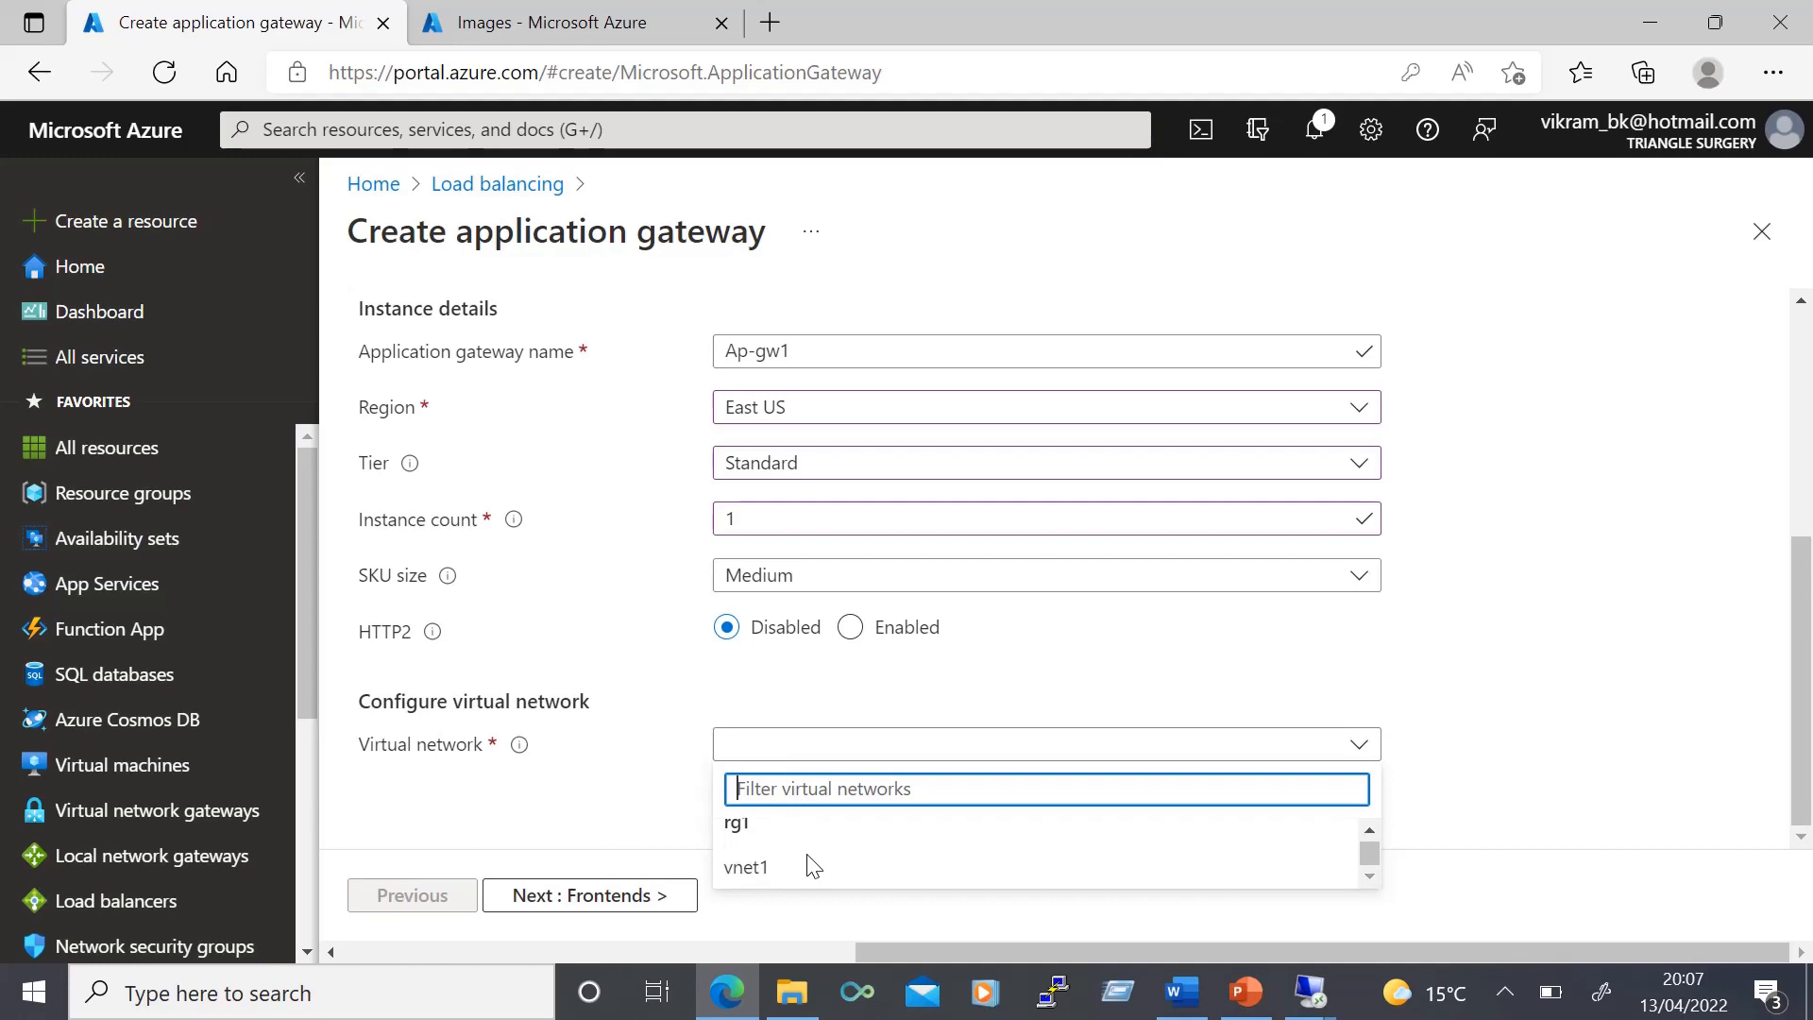
{"action": "left_click", "coordinate": [769, 870]}
{"action": "scroll", "coordinate": [1592, 725], "scroll_direction": "down", "scroll_amount": 1}
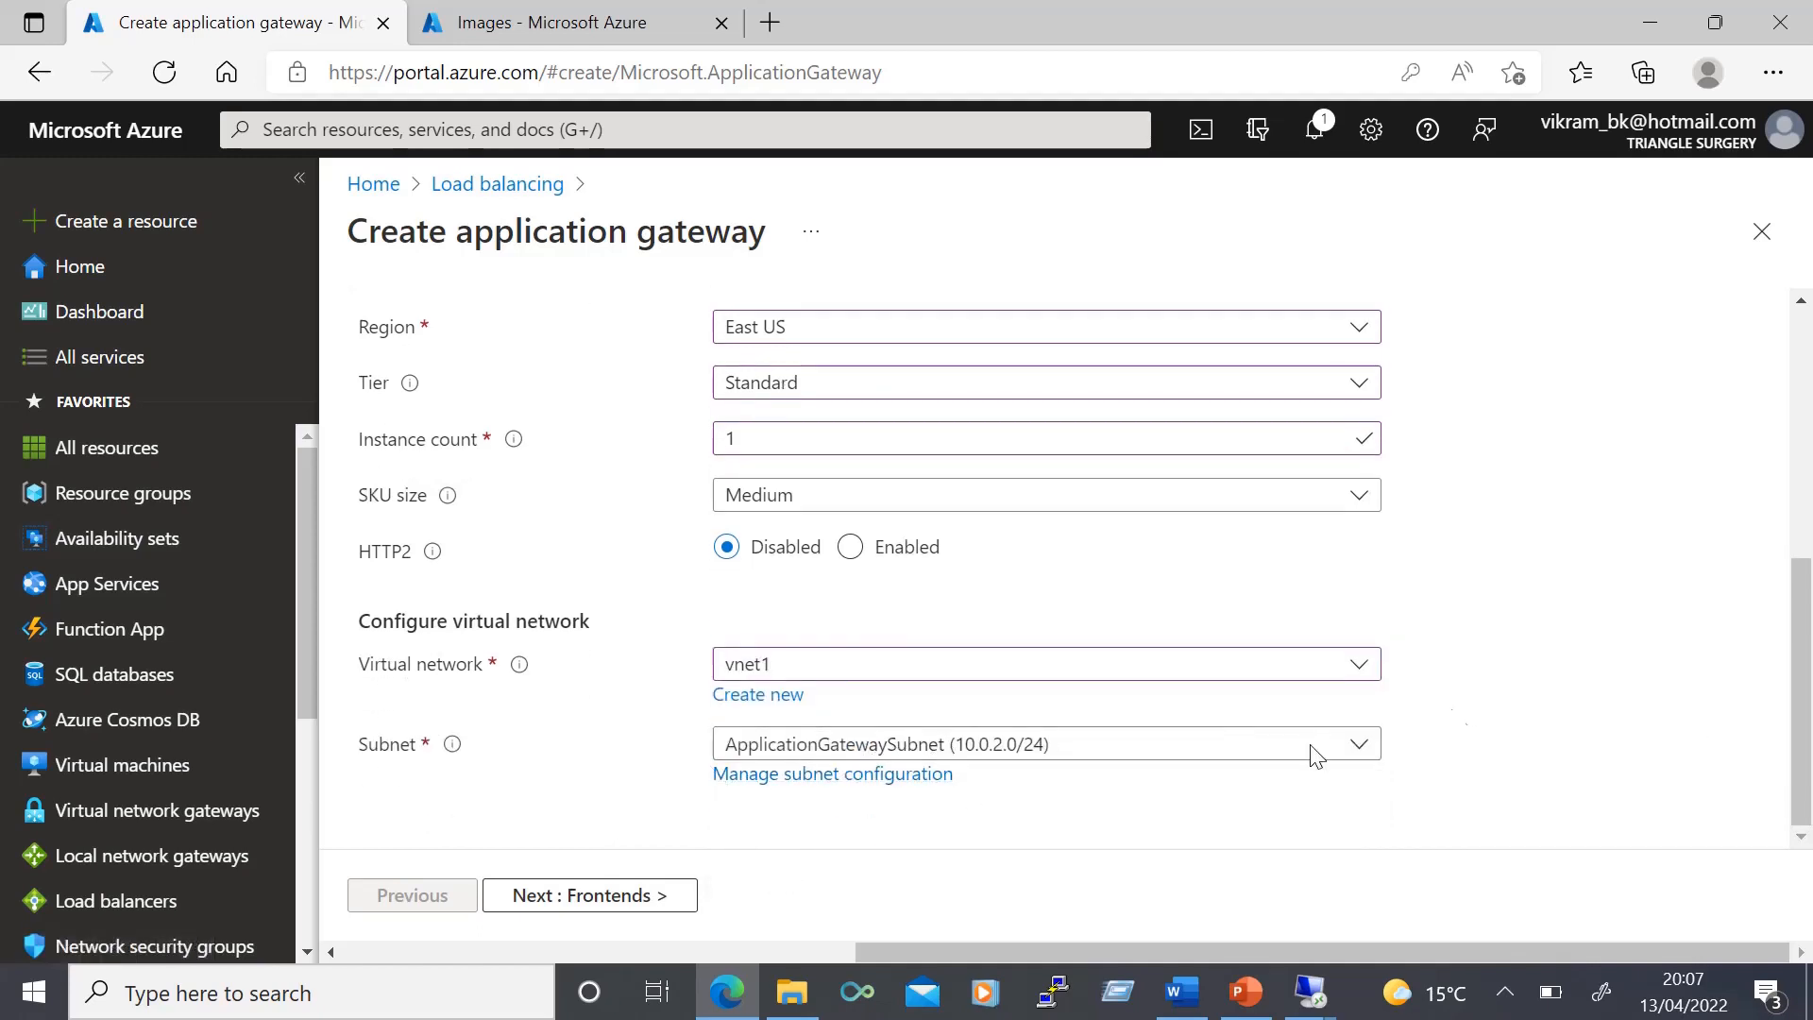
{"action": "left_click", "coordinate": [591, 894]}
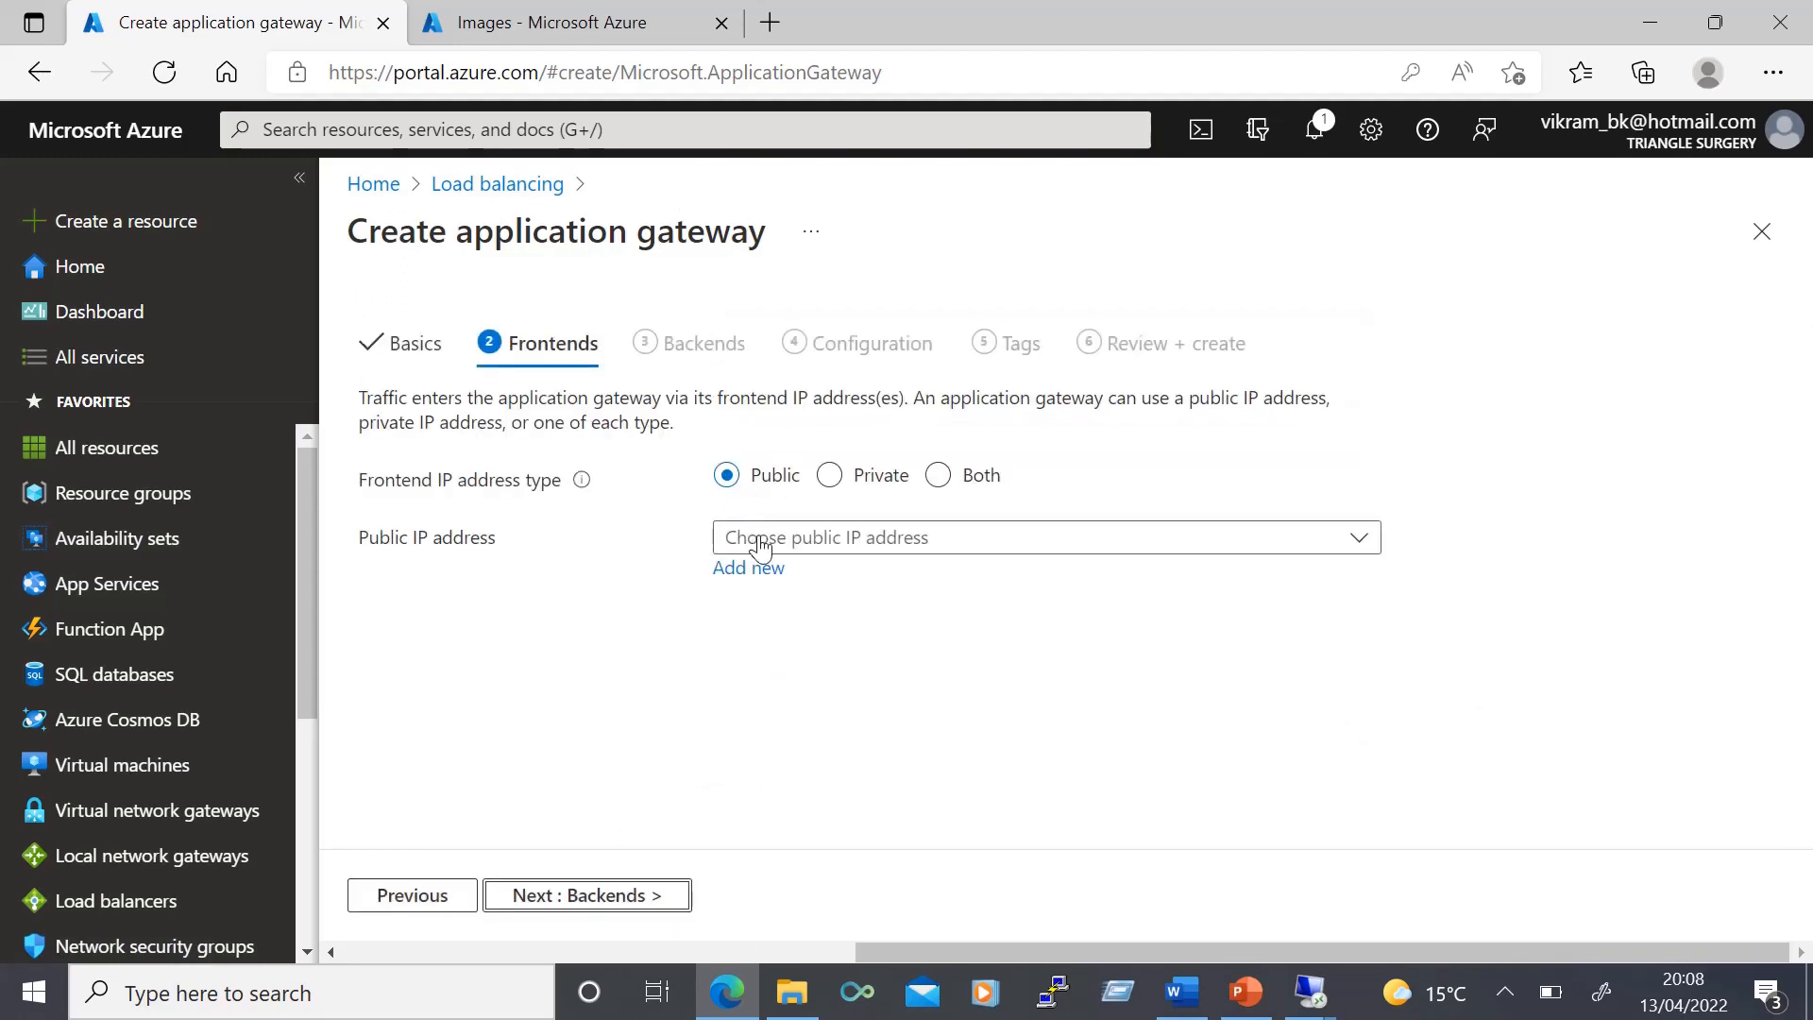
Add a new public IP address named apgw-ip for the gateway's frontend and continue to the Backends settings.
{"action": "left_click", "coordinate": [751, 569]}
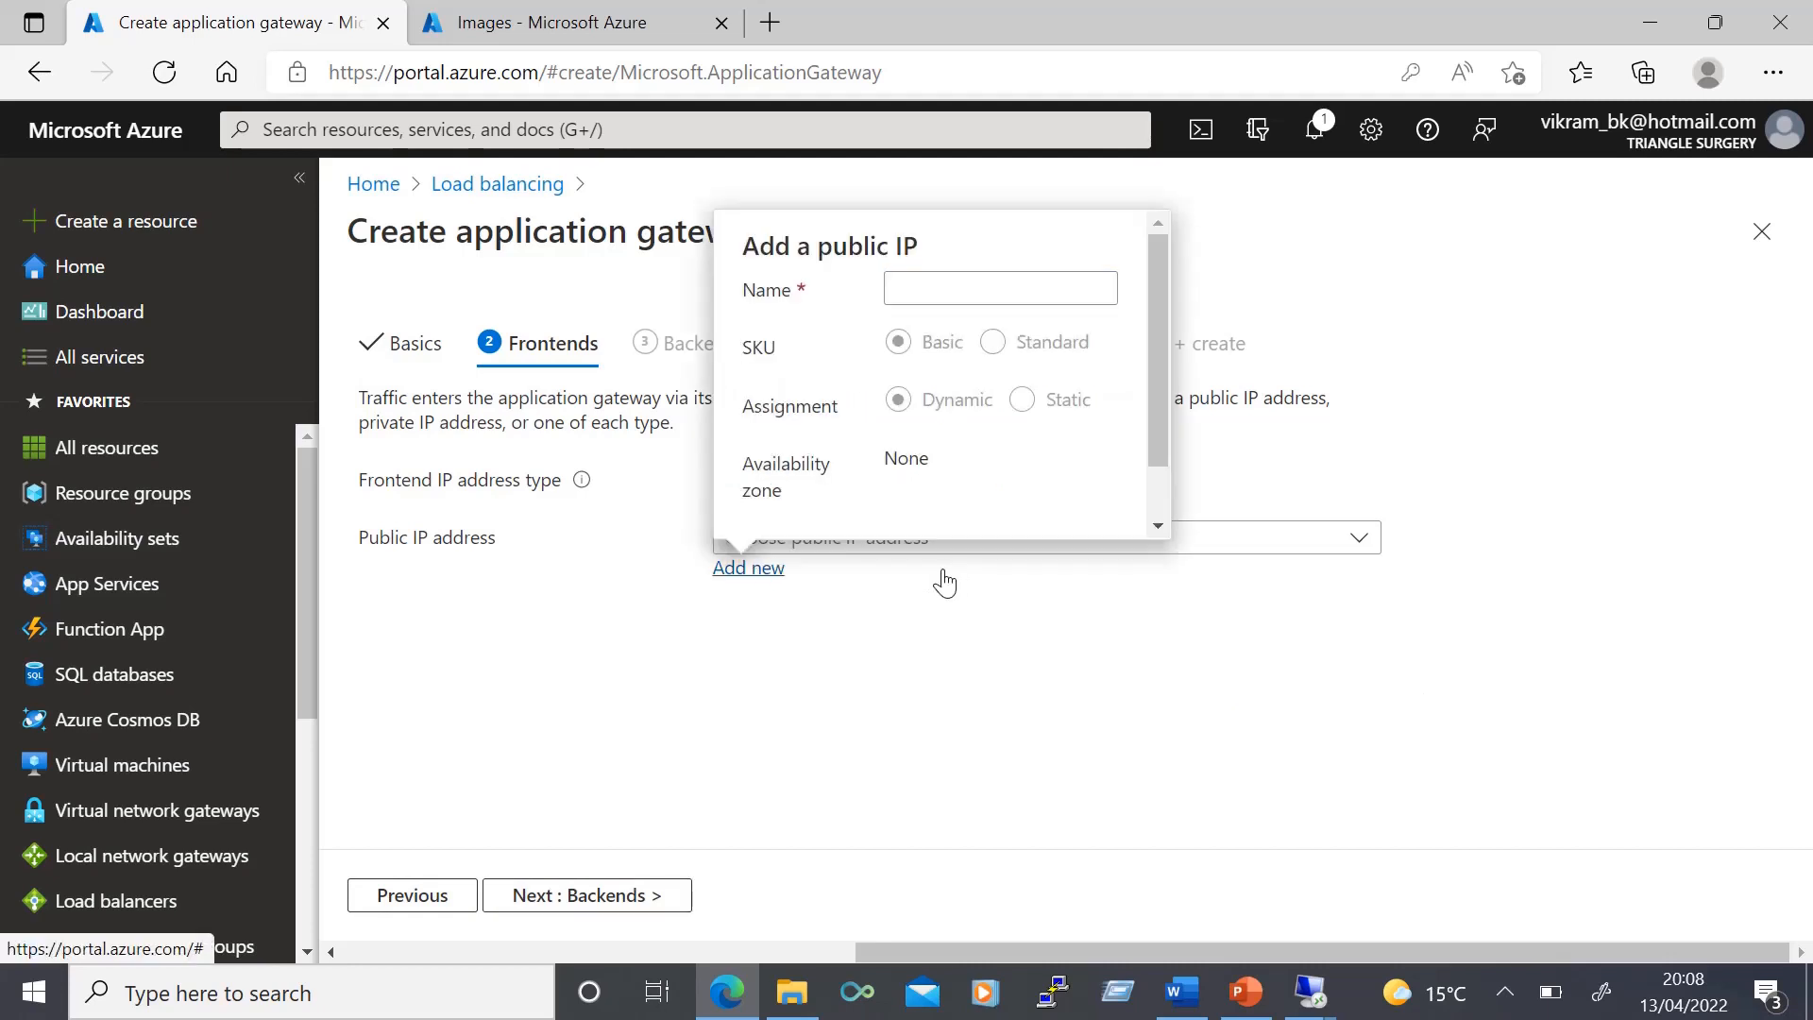
{"action": "type", "text": "apgw-ip"}
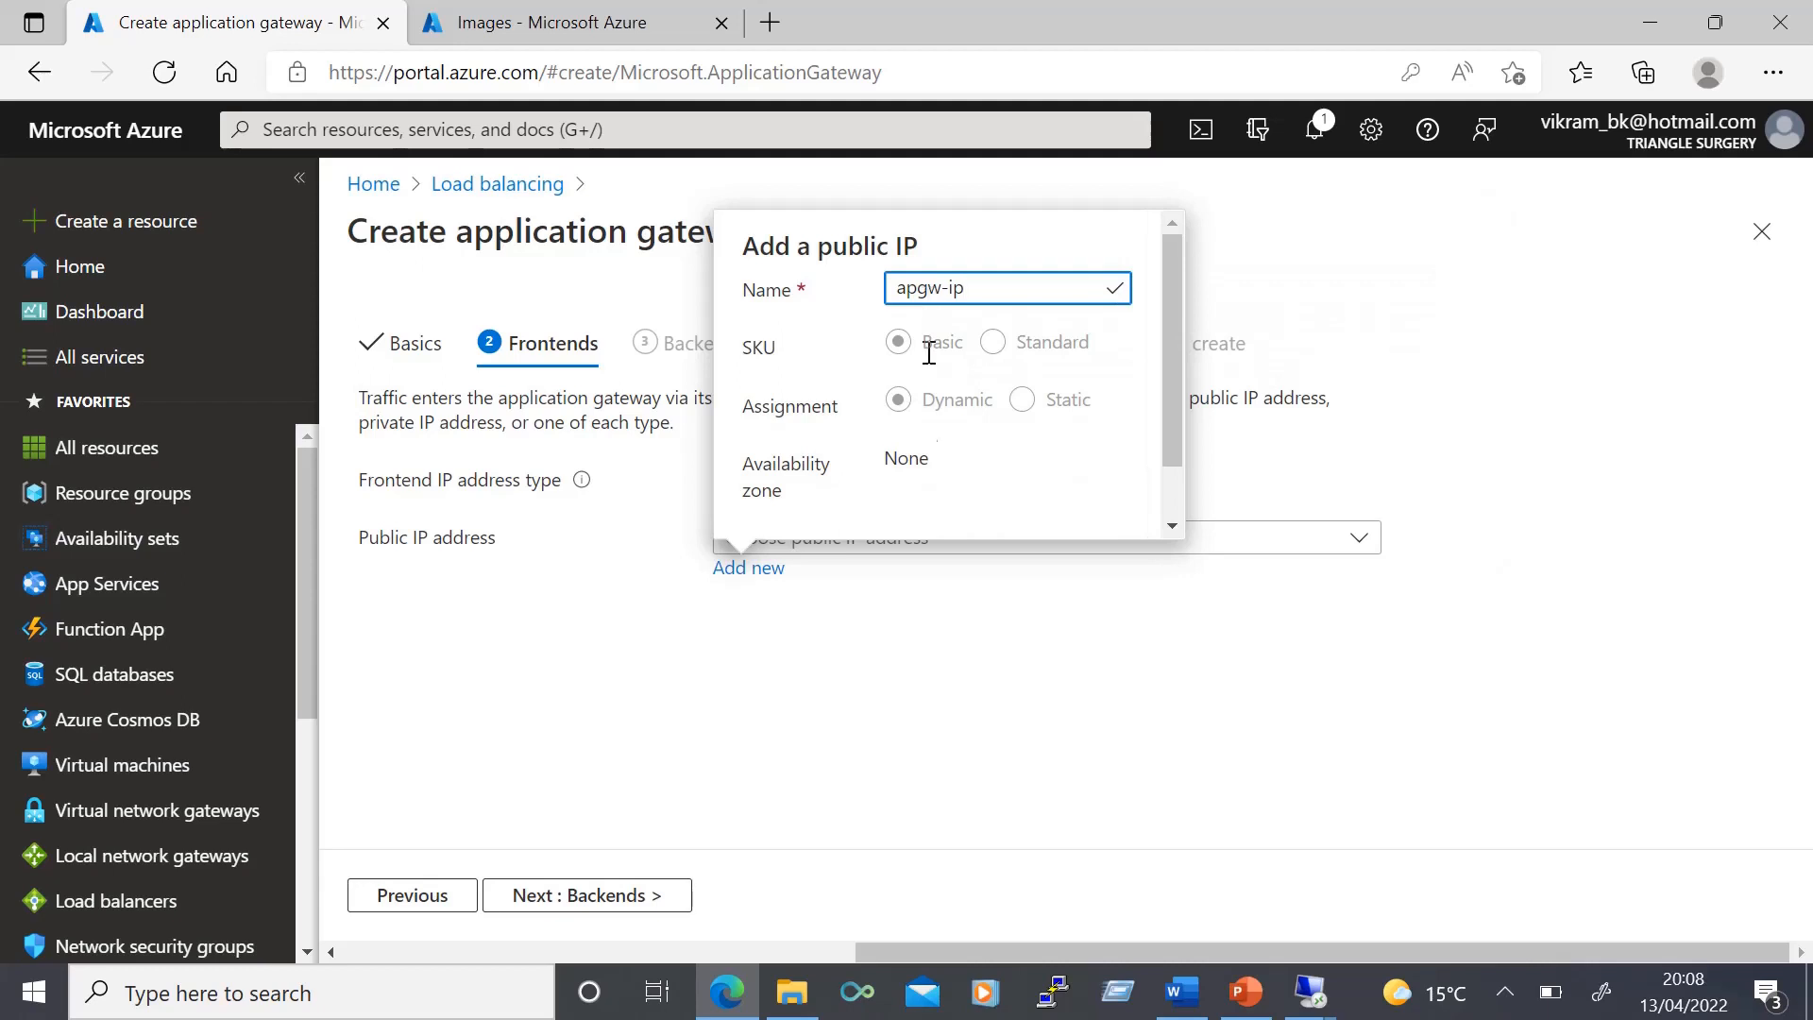
{"action": "scroll", "coordinate": [930, 353], "scroll_direction": "down", "scroll_amount": 1}
{"action": "left_click", "coordinate": [798, 500]}
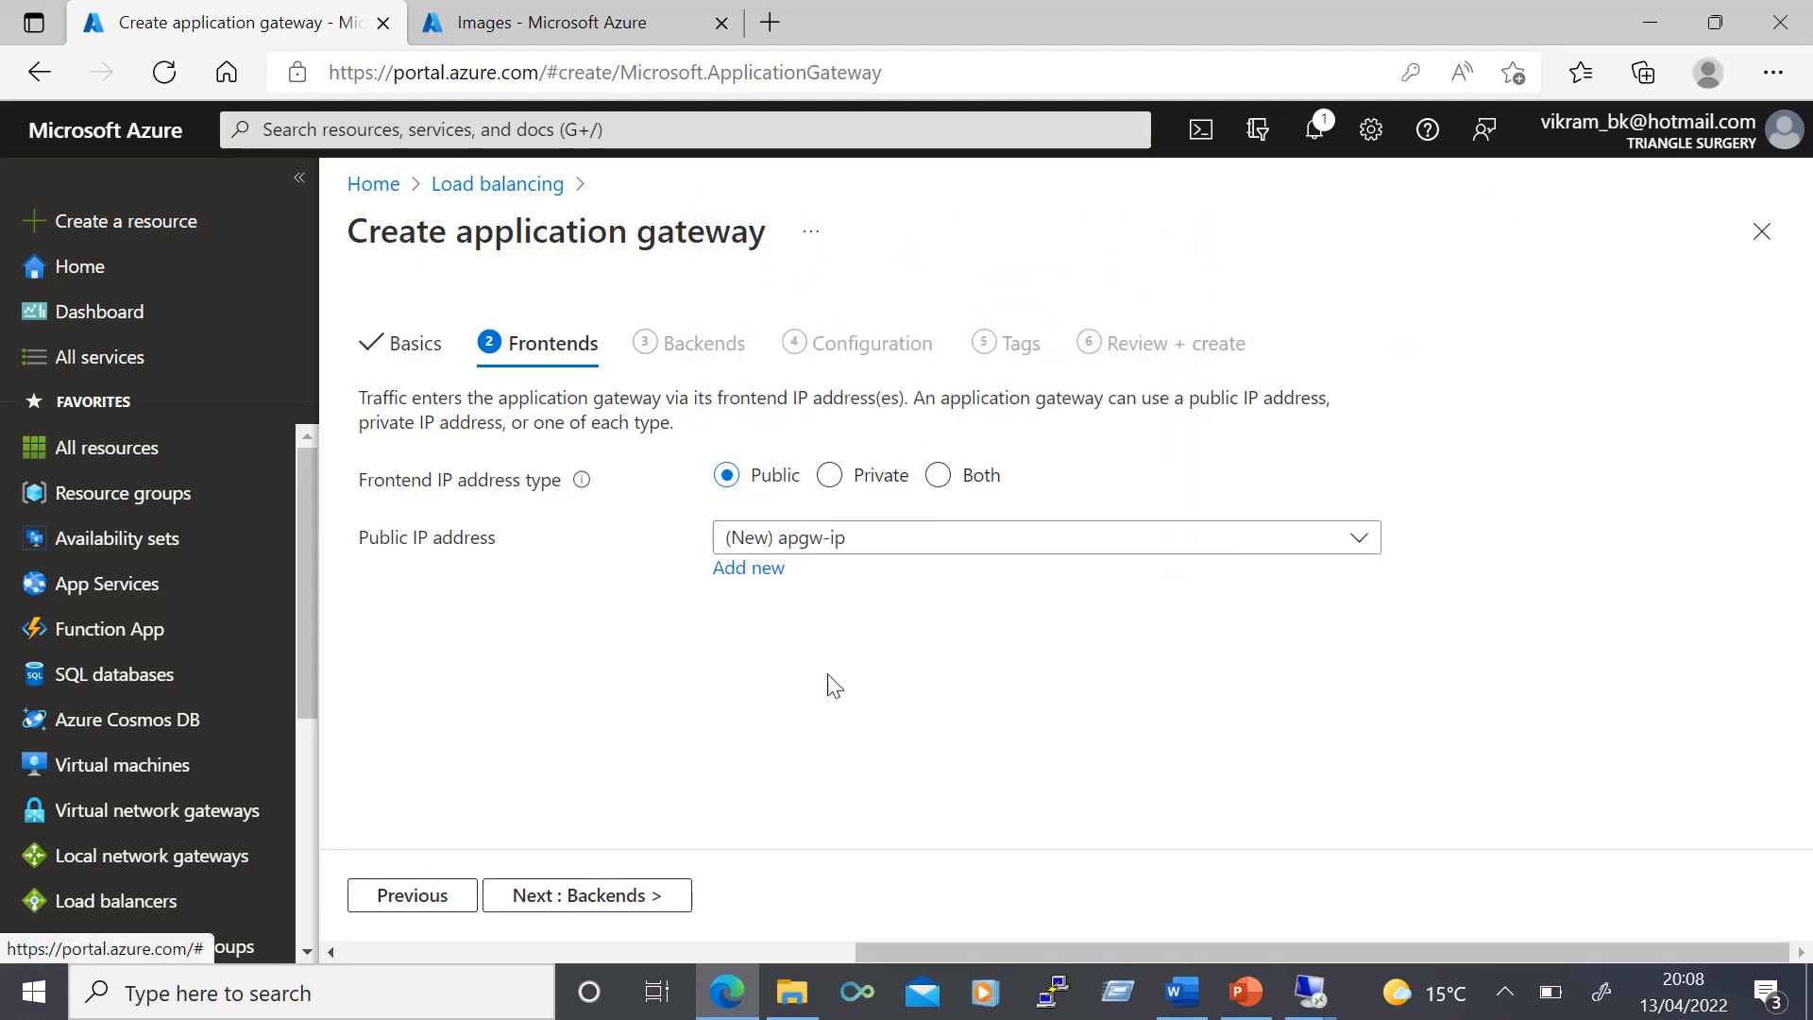
{"action": "left_click", "coordinate": [592, 896]}
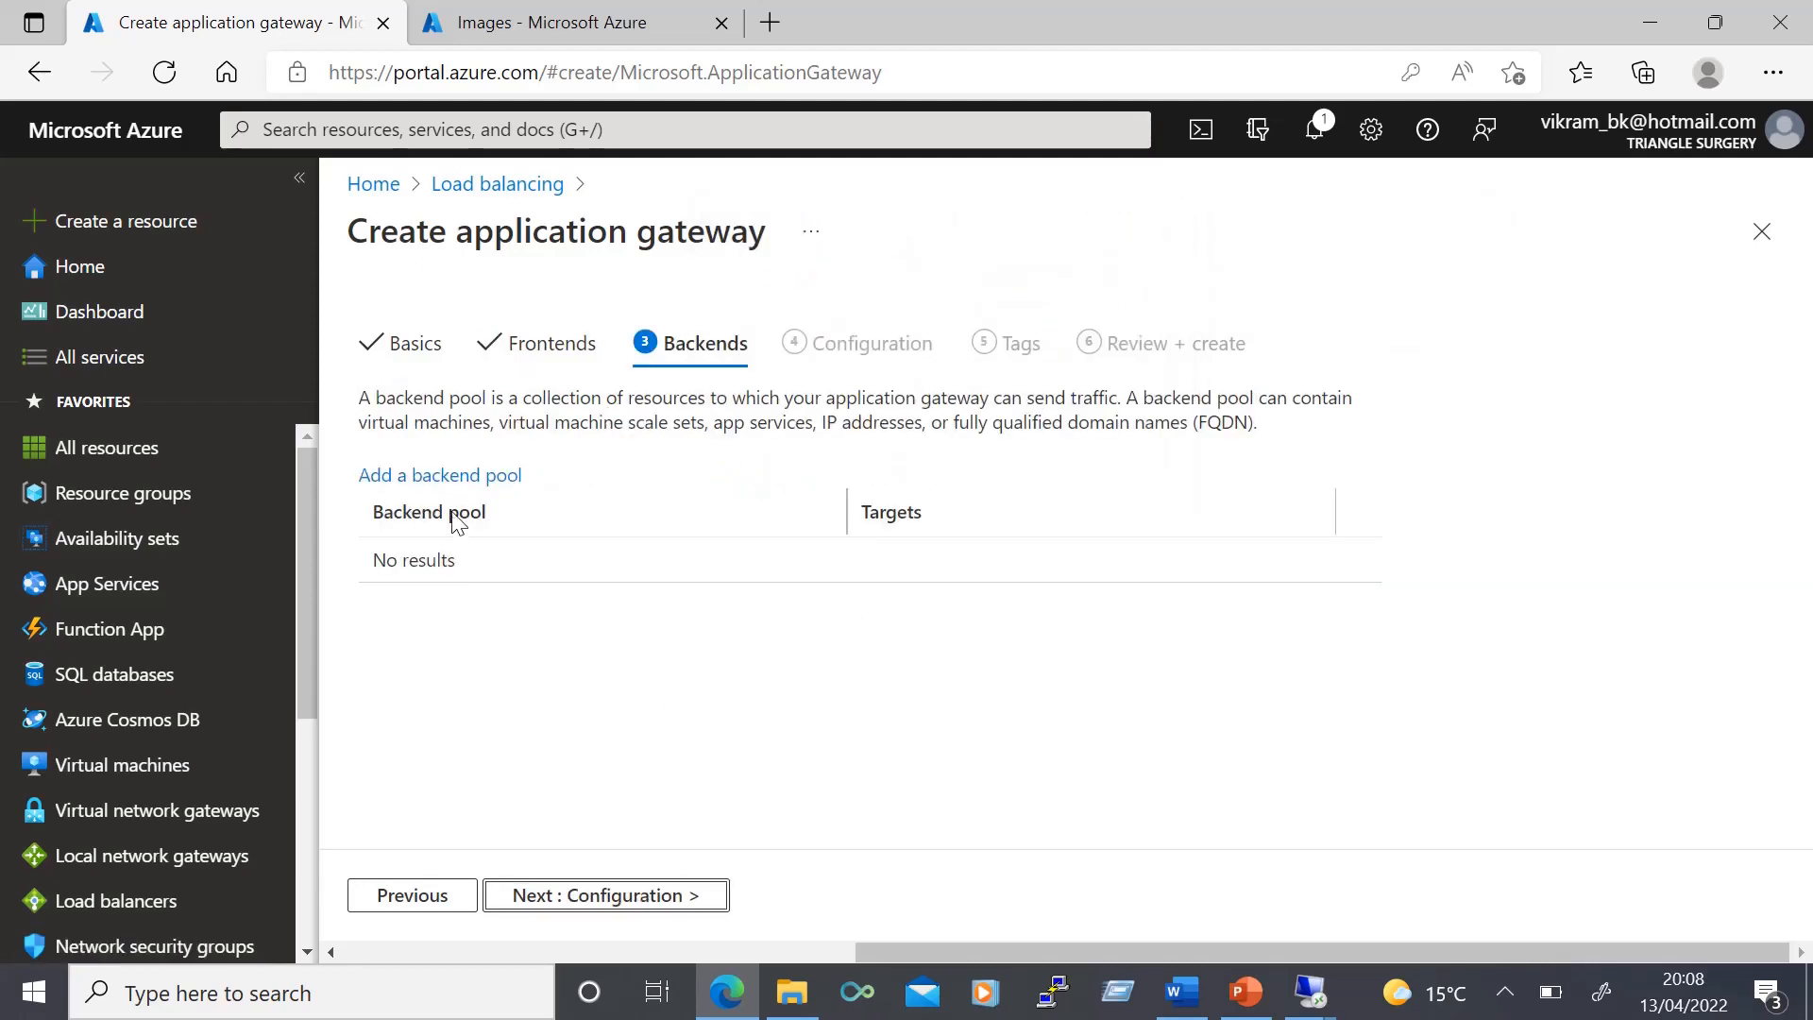
Start a backend pool named apgw-be1 and add the Videos virtual machine's interface videos398 (10.0.1.4) as a target.
{"action": "left_click", "coordinate": [448, 480]}
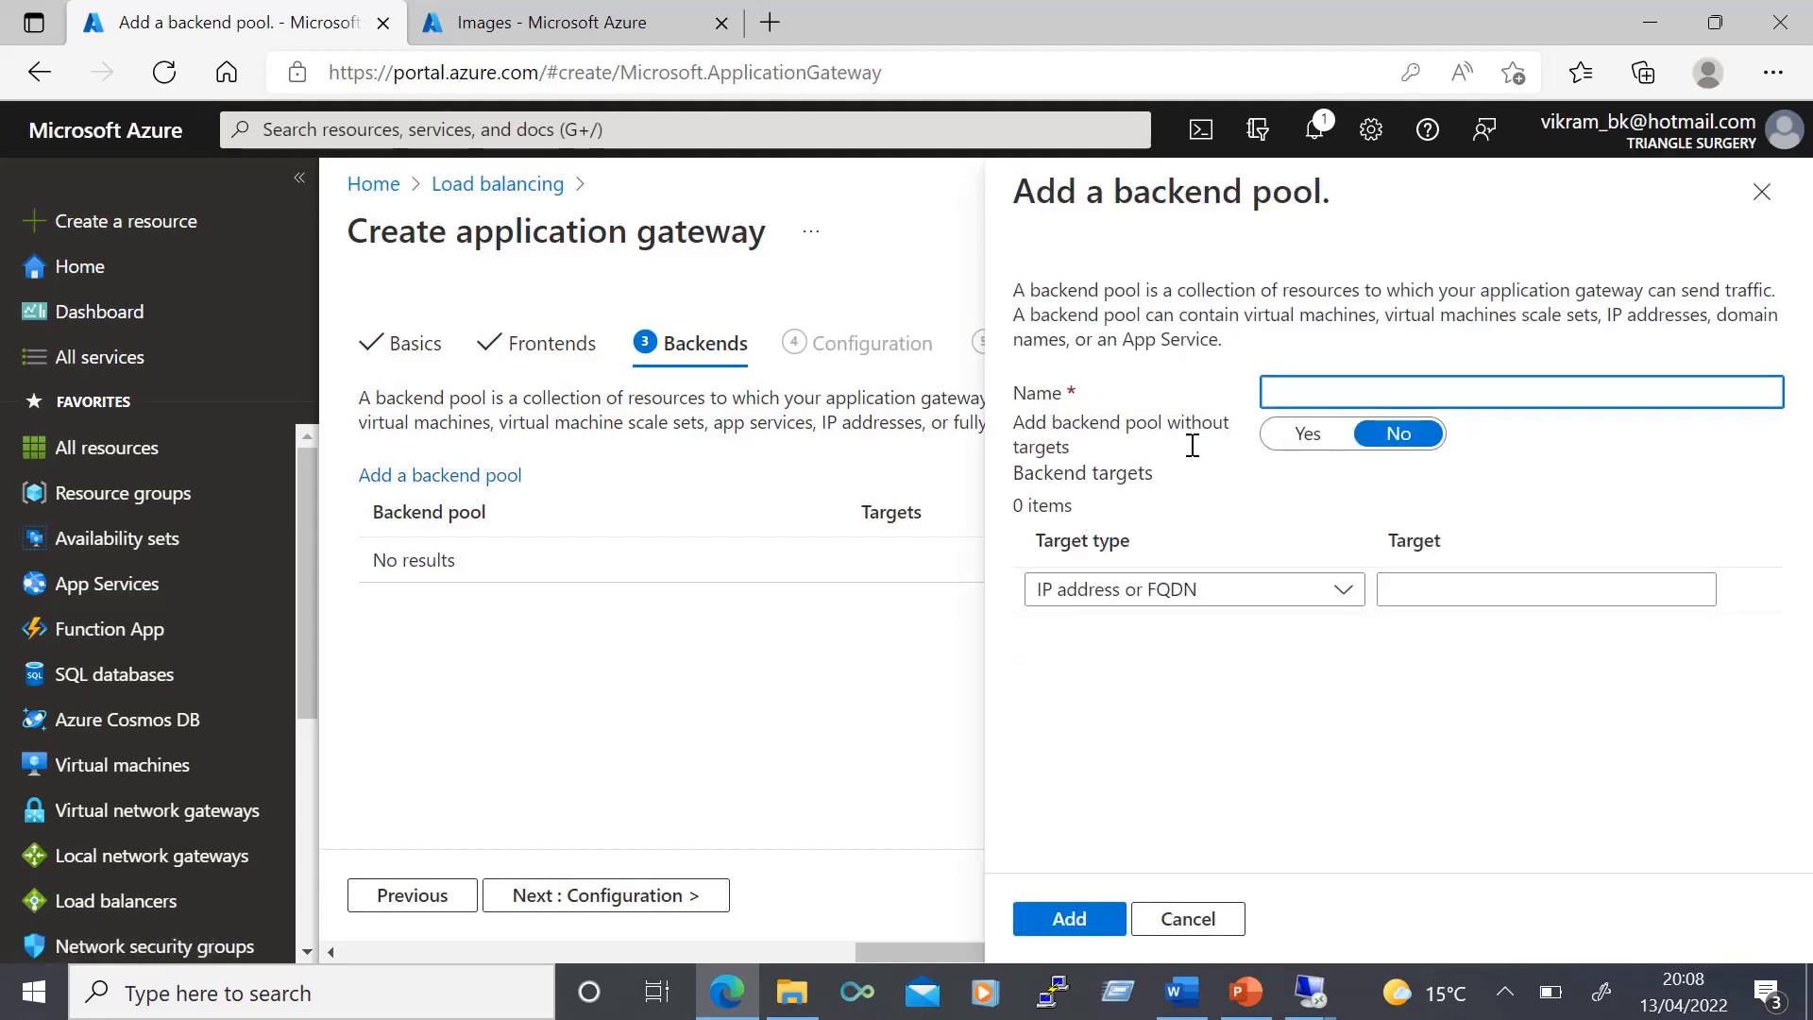
{"action": "type", "text": "apgw-be1"}
{"action": "left_click", "coordinate": [1190, 591]}
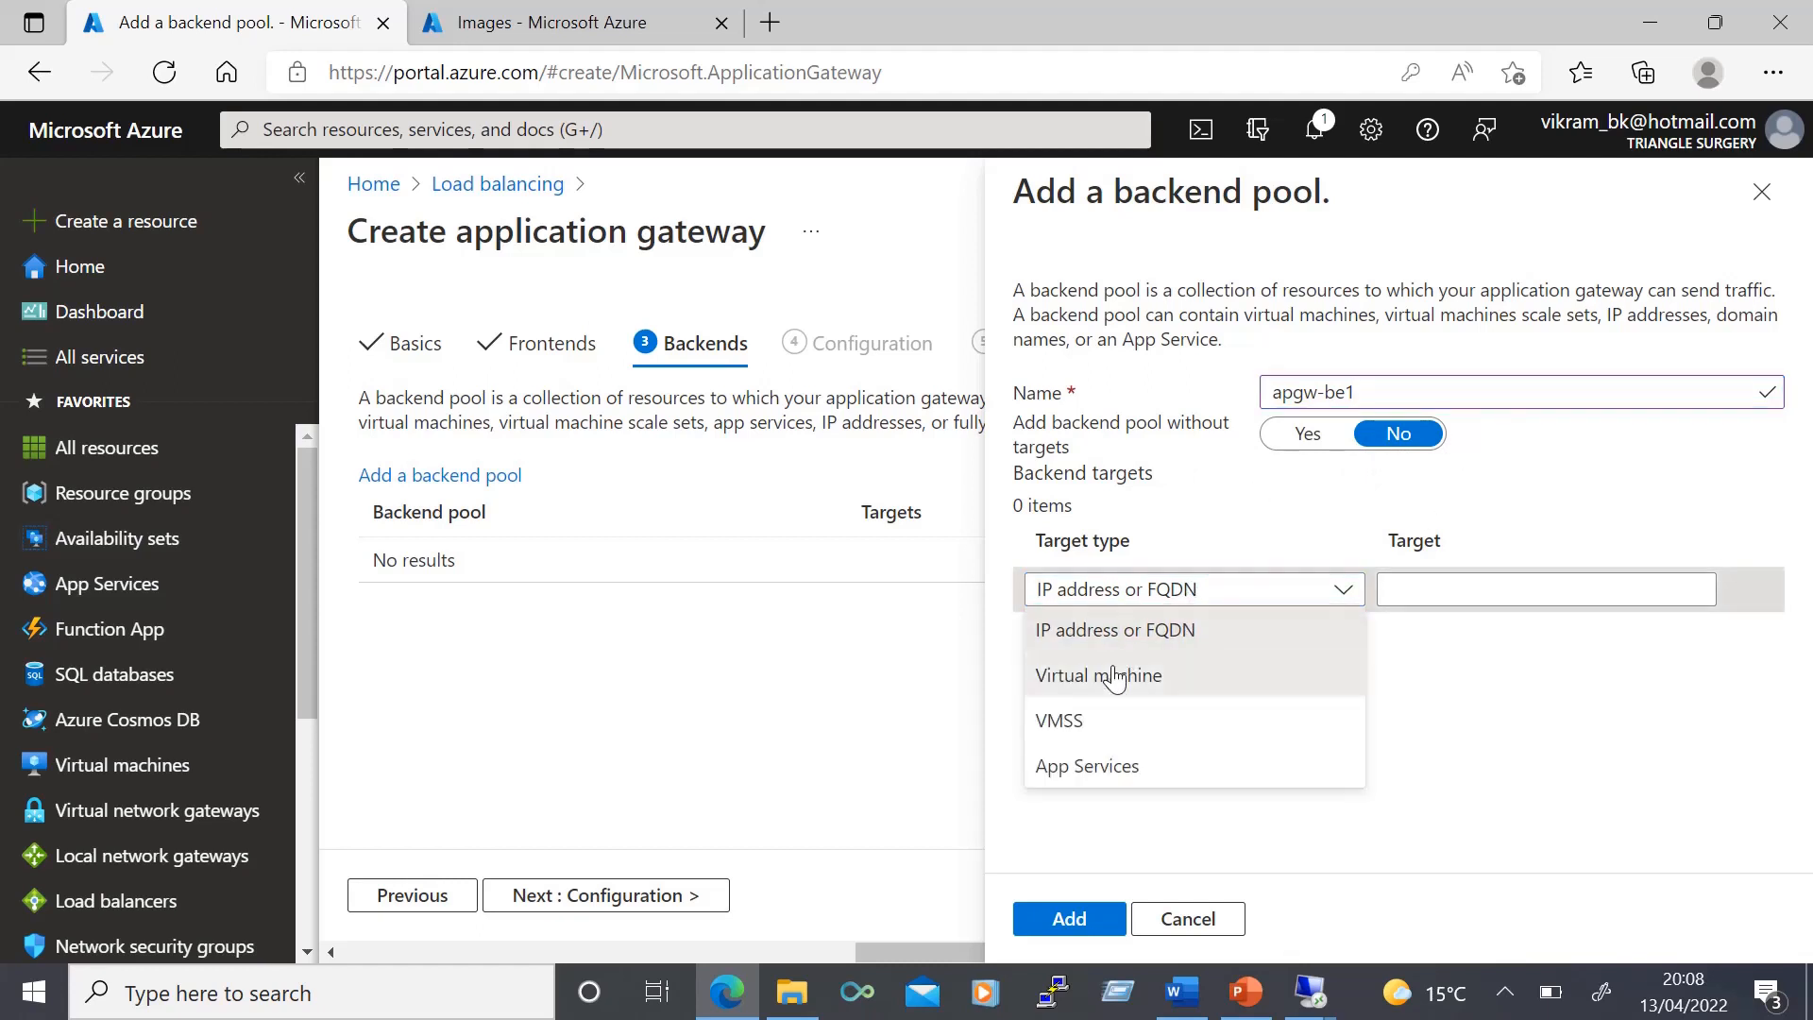
{"action": "left_click", "coordinate": [1124, 675]}
{"action": "left_click", "coordinate": [1470, 593]}
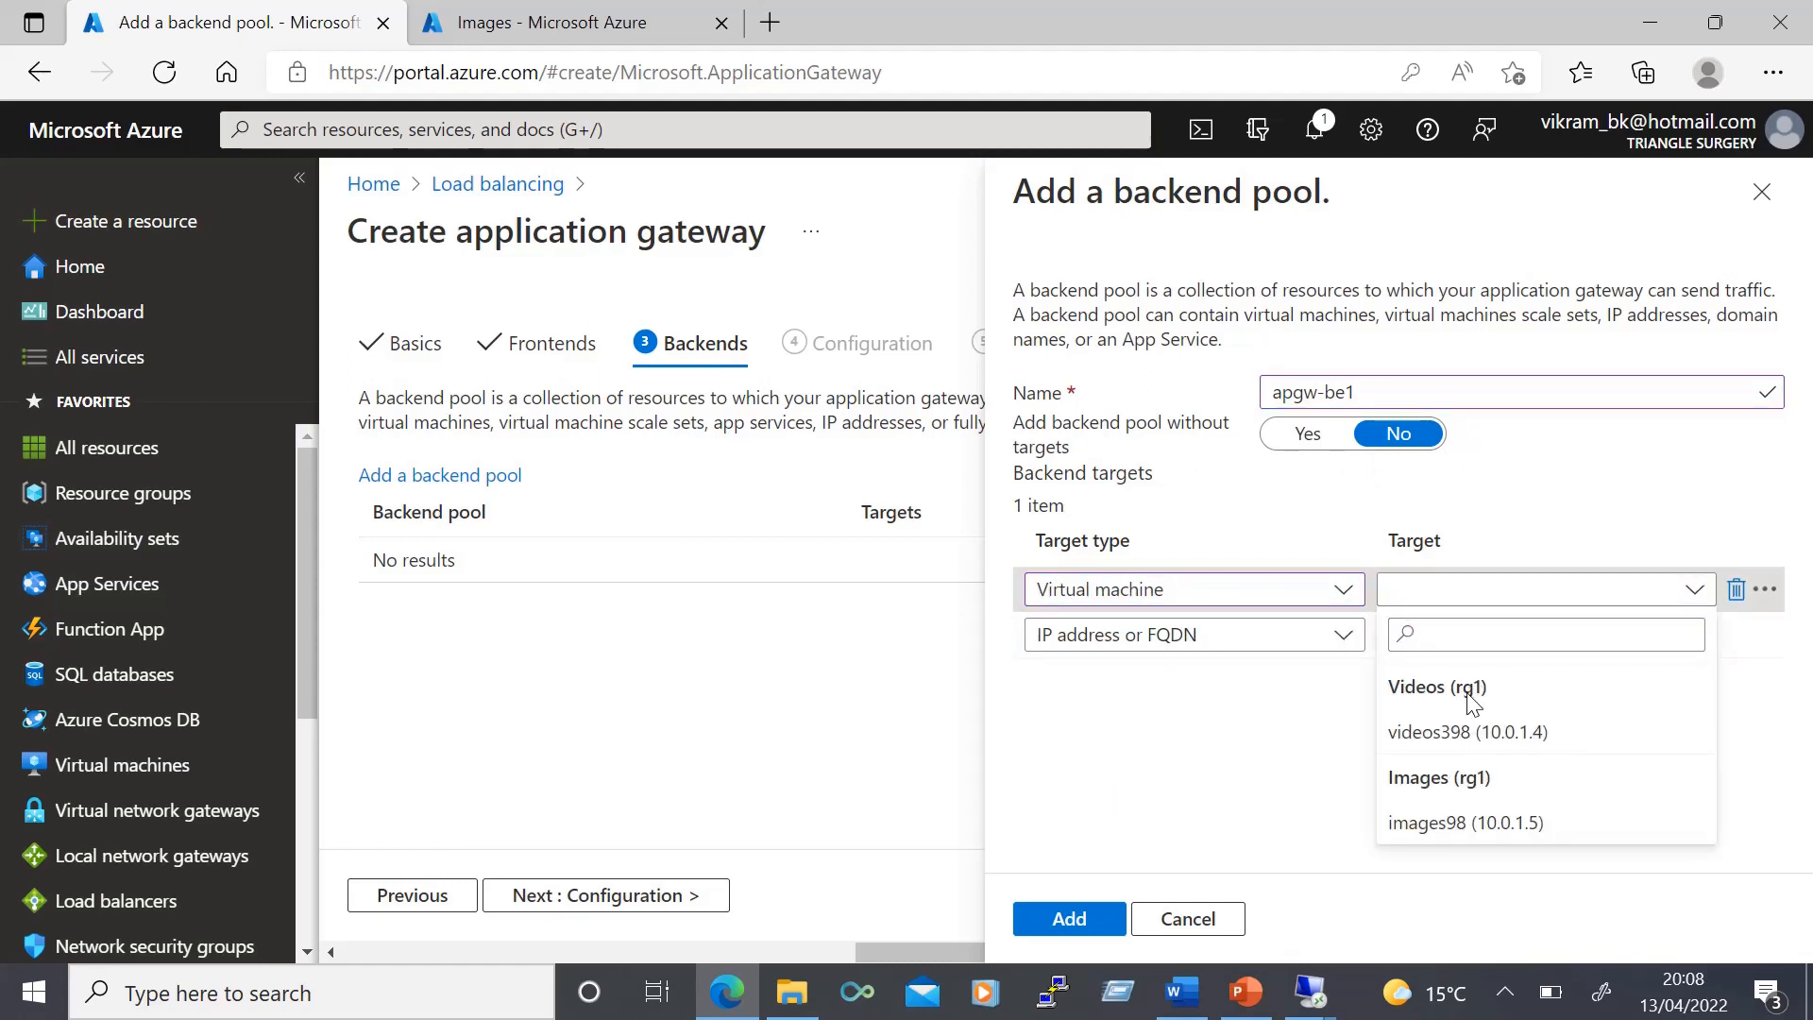
{"action": "left_click", "coordinate": [1459, 734]}
Add the Images virtual machine's interface images98 (10.0.1.5) as the second target and save the backend pool.
{"action": "left_click", "coordinate": [1143, 641]}
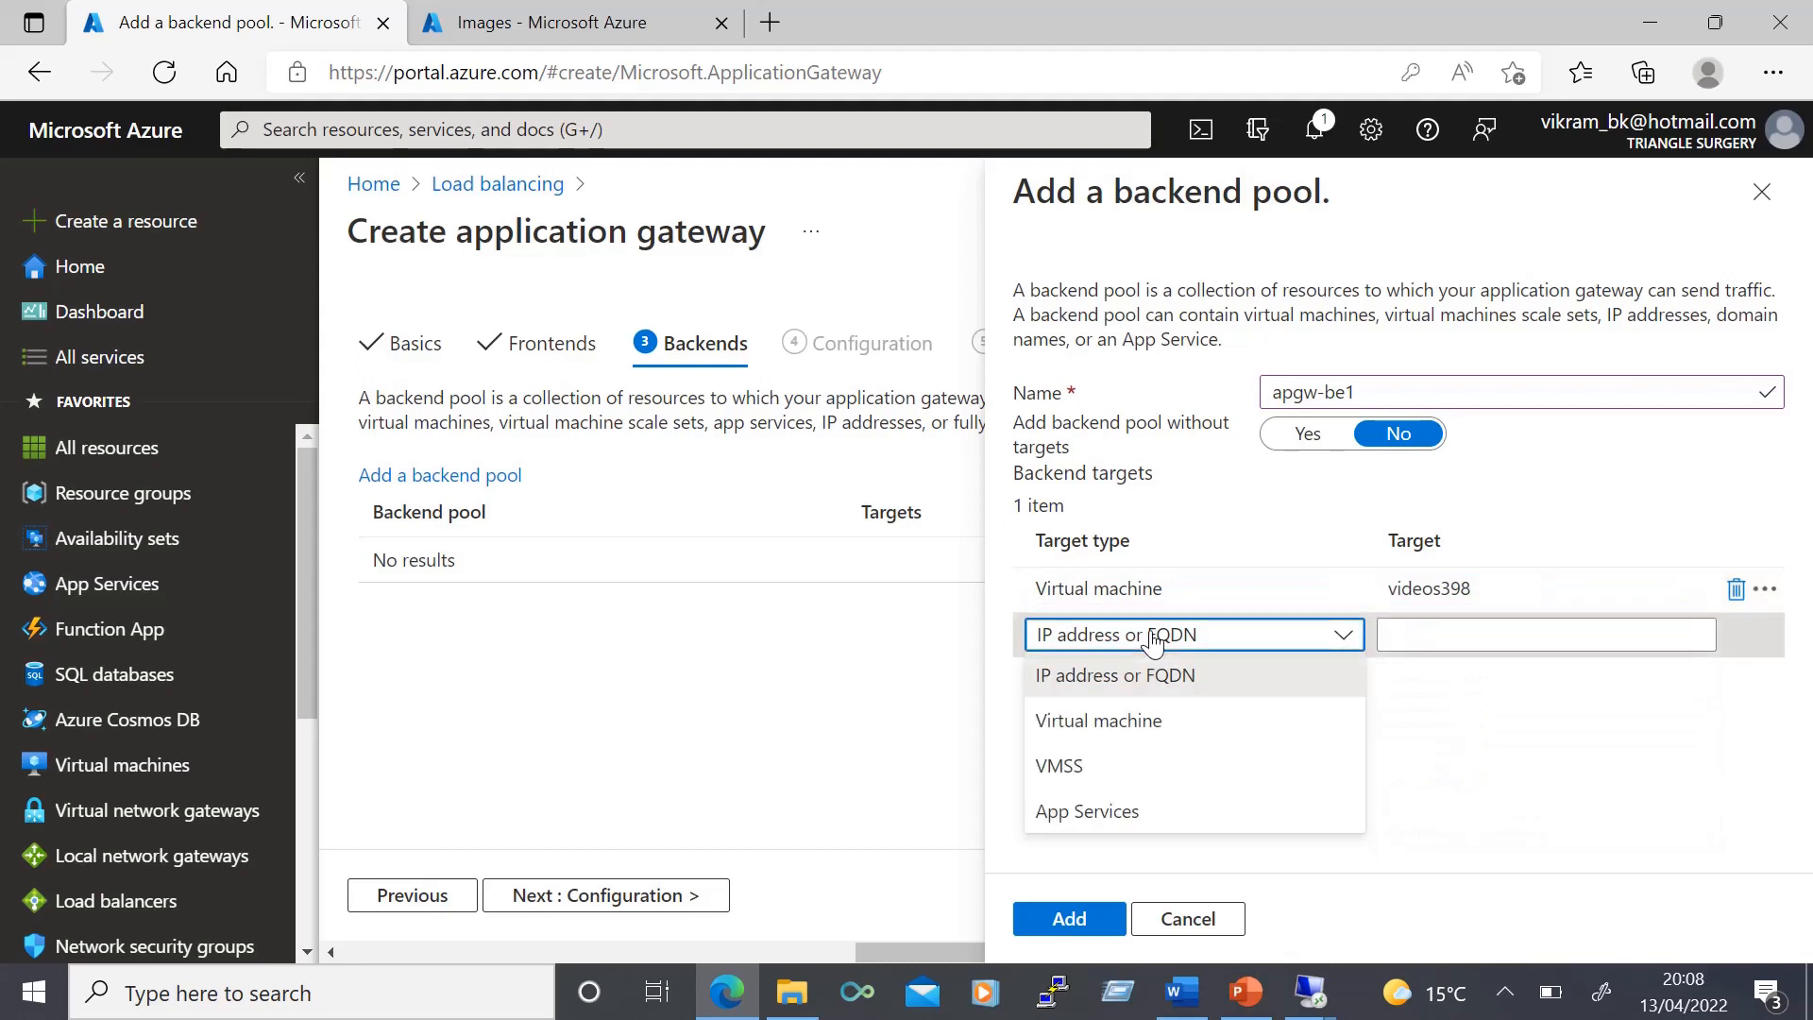
{"action": "left_click", "coordinate": [1117, 720]}
{"action": "left_click", "coordinate": [1527, 652]}
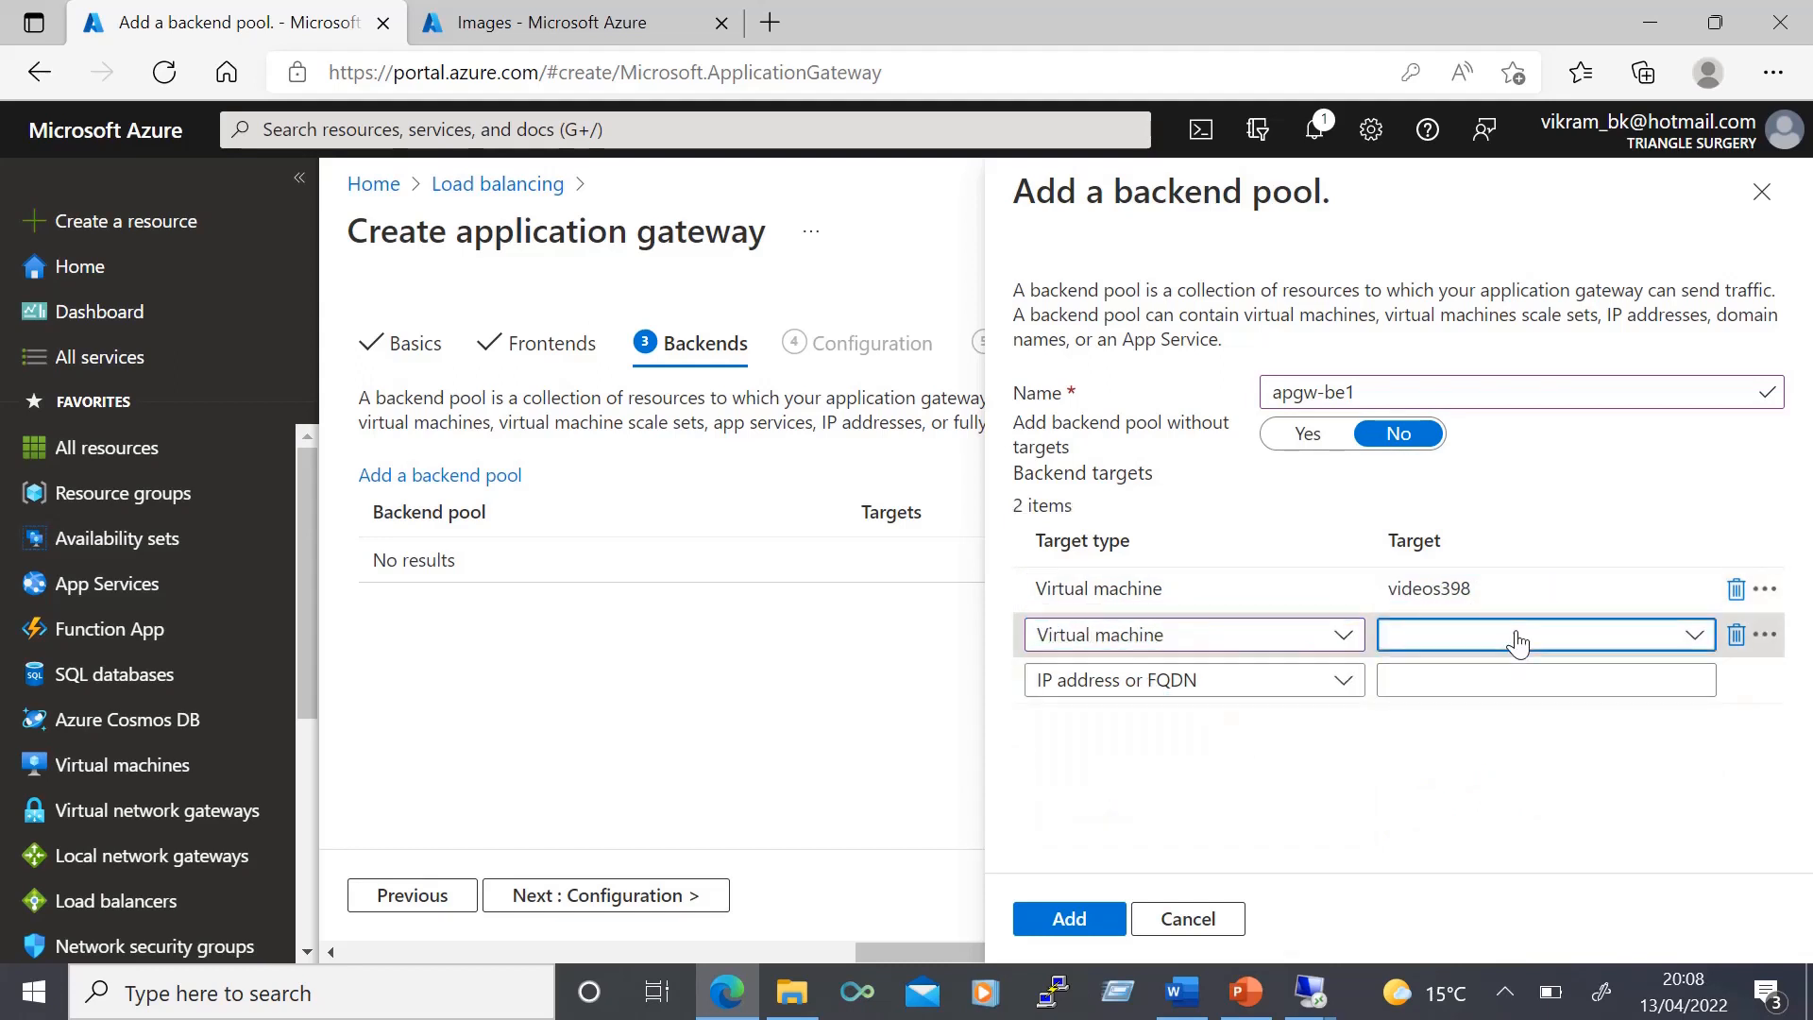
{"action": "left_click", "coordinate": [1473, 862]}
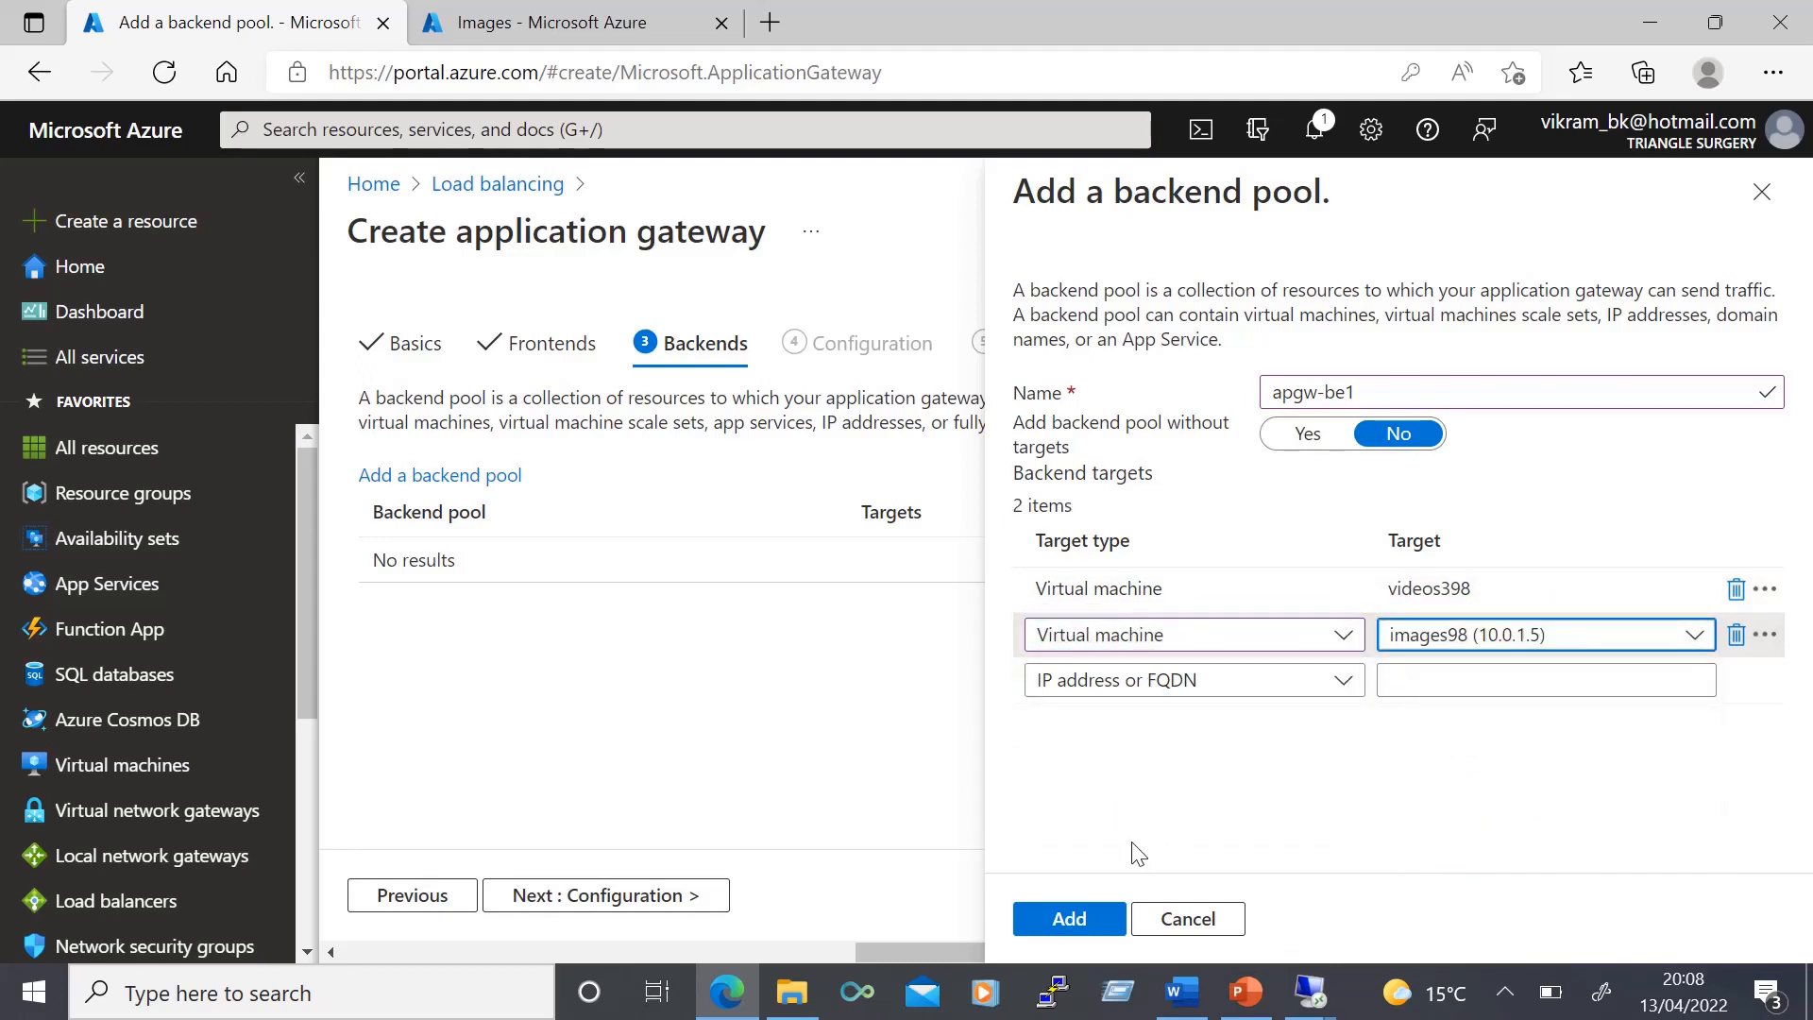
{"action": "left_click", "coordinate": [1070, 919]}
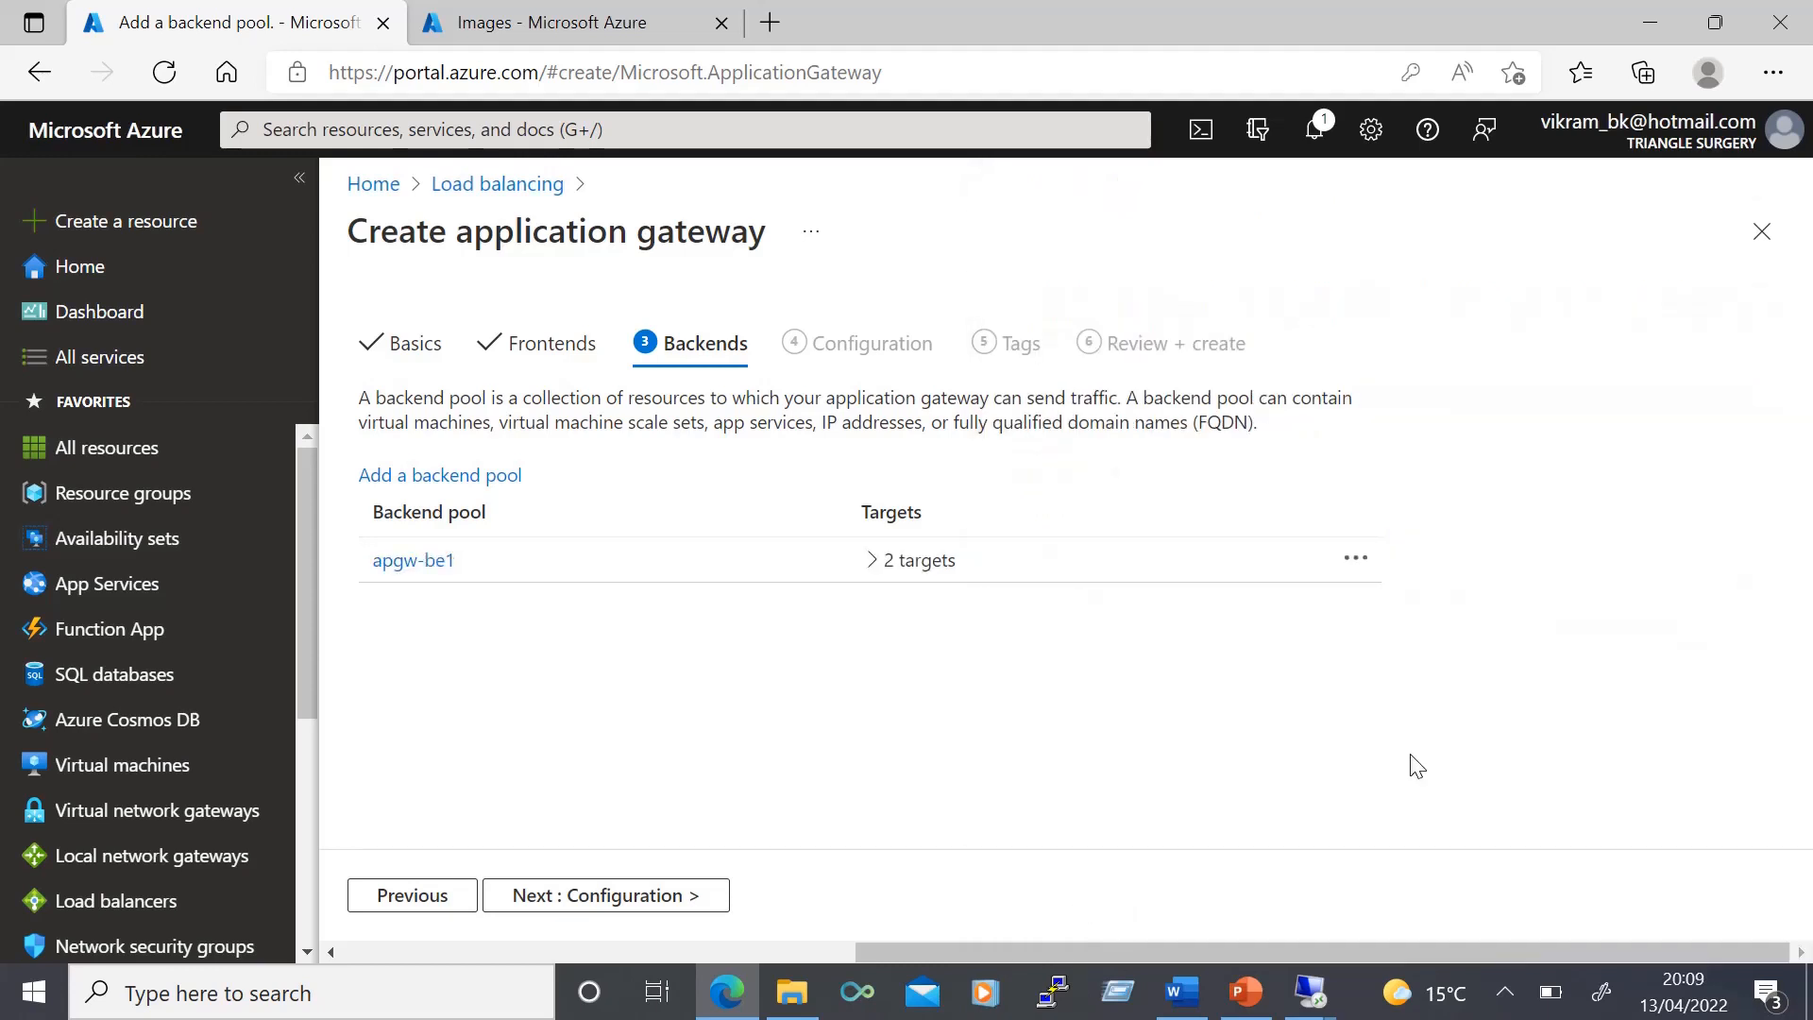
Continue to the Configuration settings and start a routing rule named apgw-rule1 with listener listener1 on the Public frontend IP.
{"action": "left_click", "coordinate": [627, 898]}
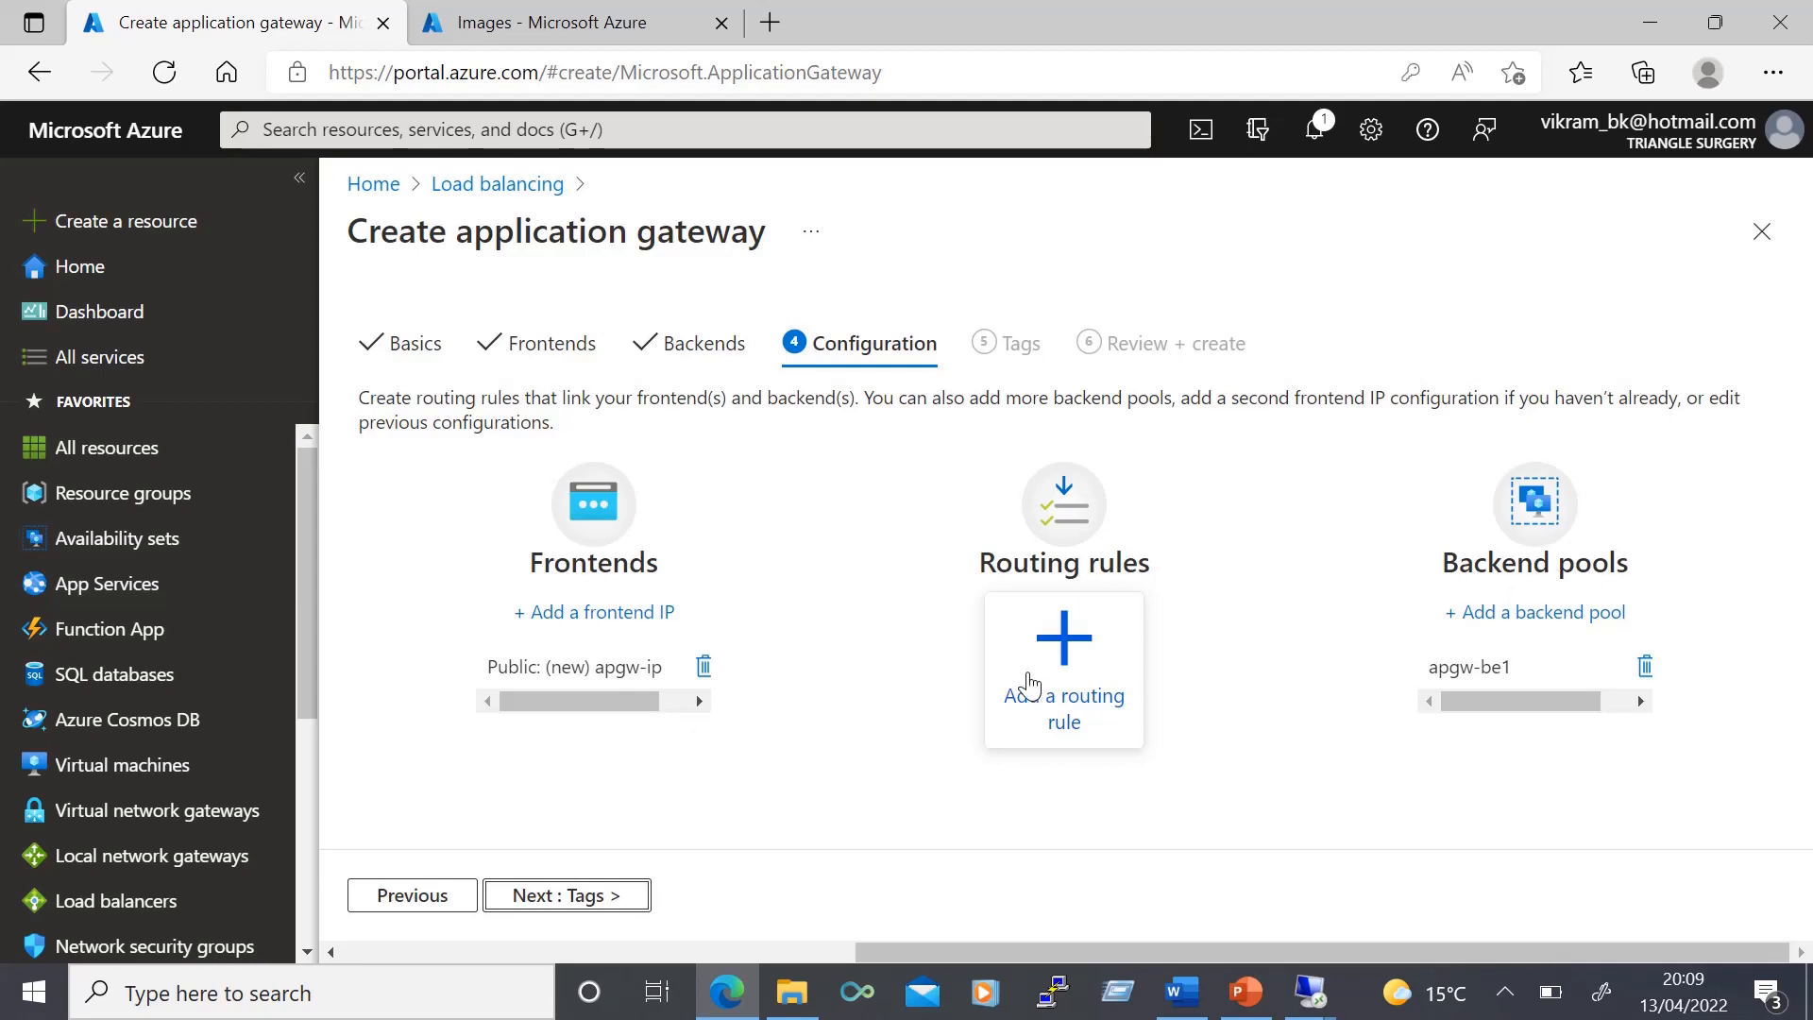
{"action": "left_click", "coordinate": [1066, 651]}
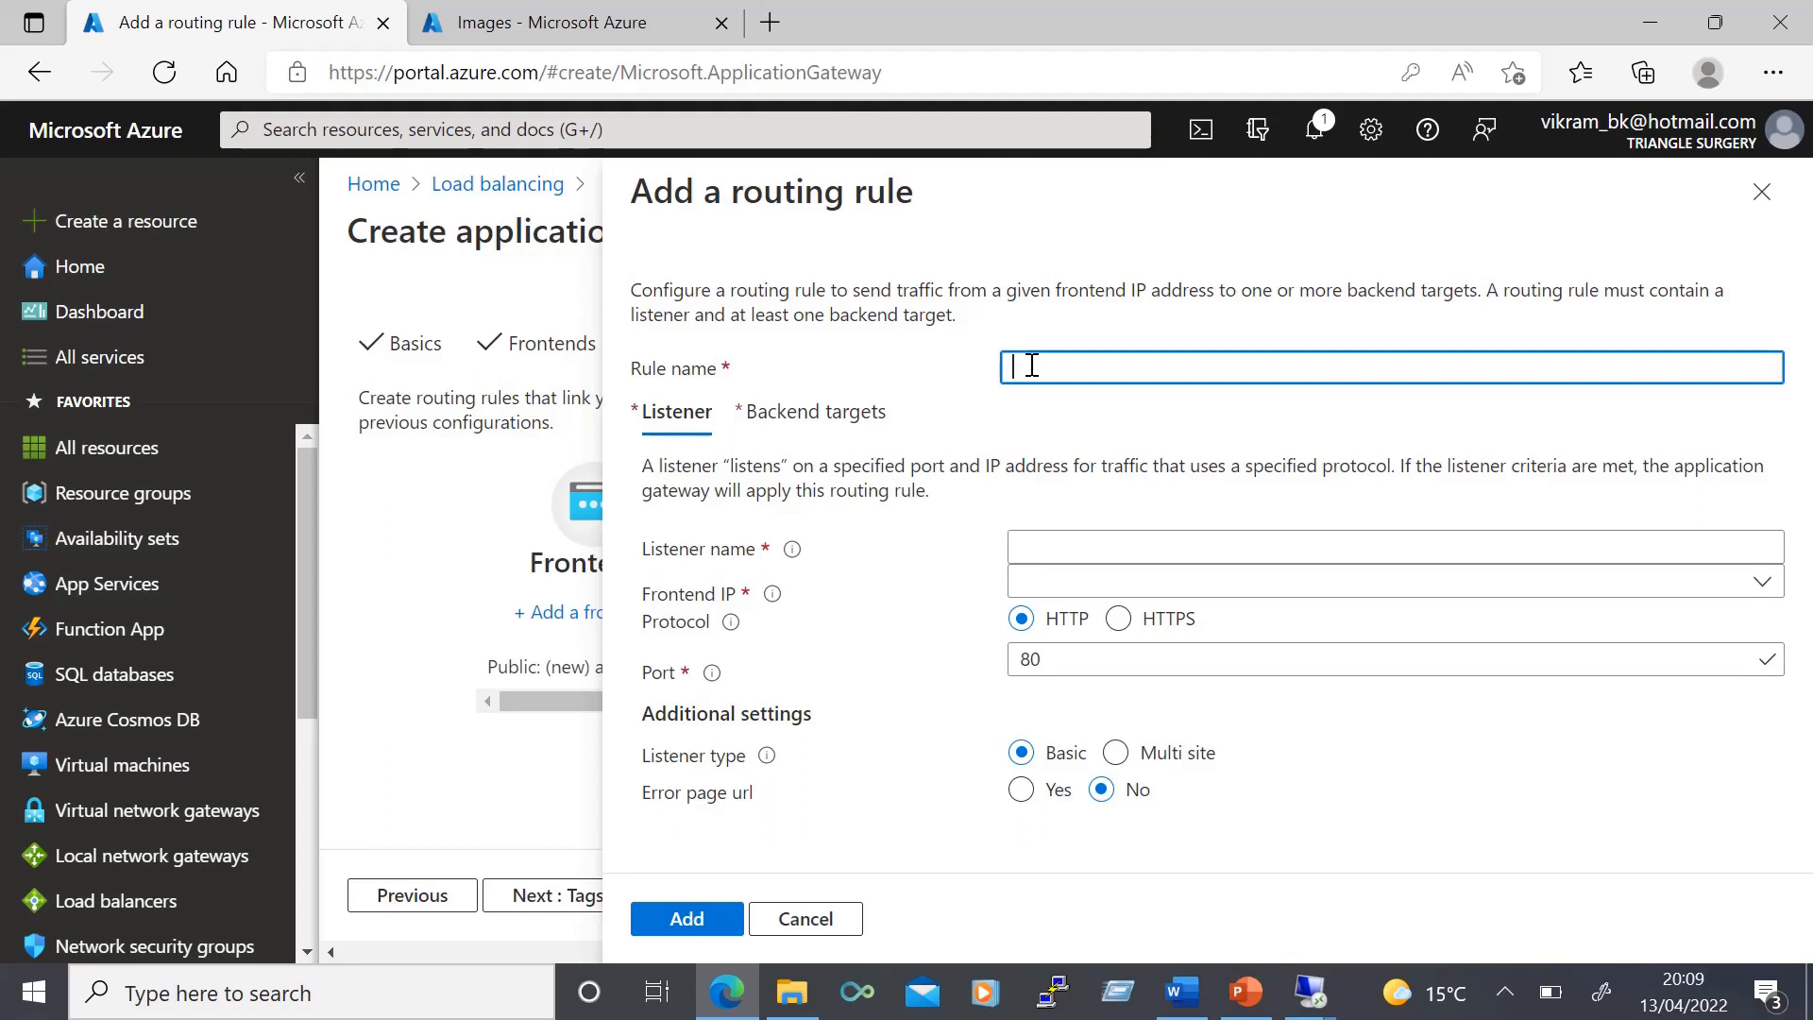
{"action": "type", "text": "apgw-rule1"}
{"action": "left_click", "coordinate": [1046, 549]}
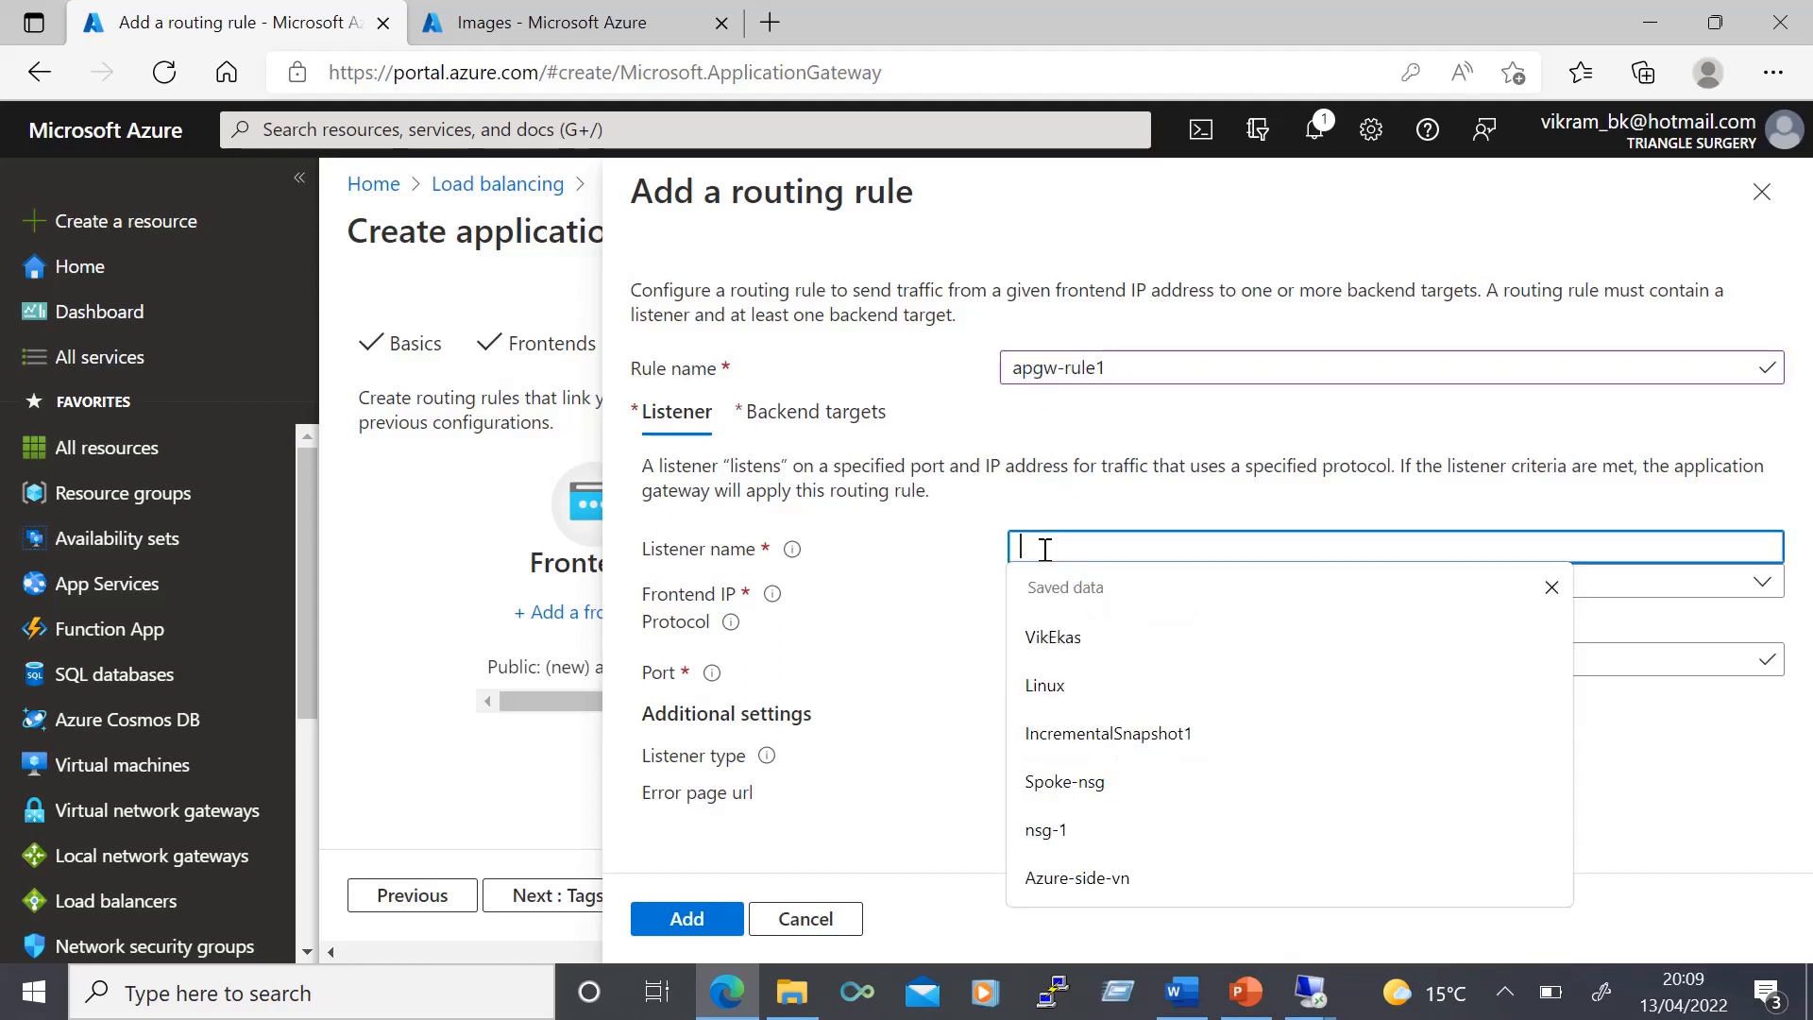
{"action": "type", "text": "listener1"}
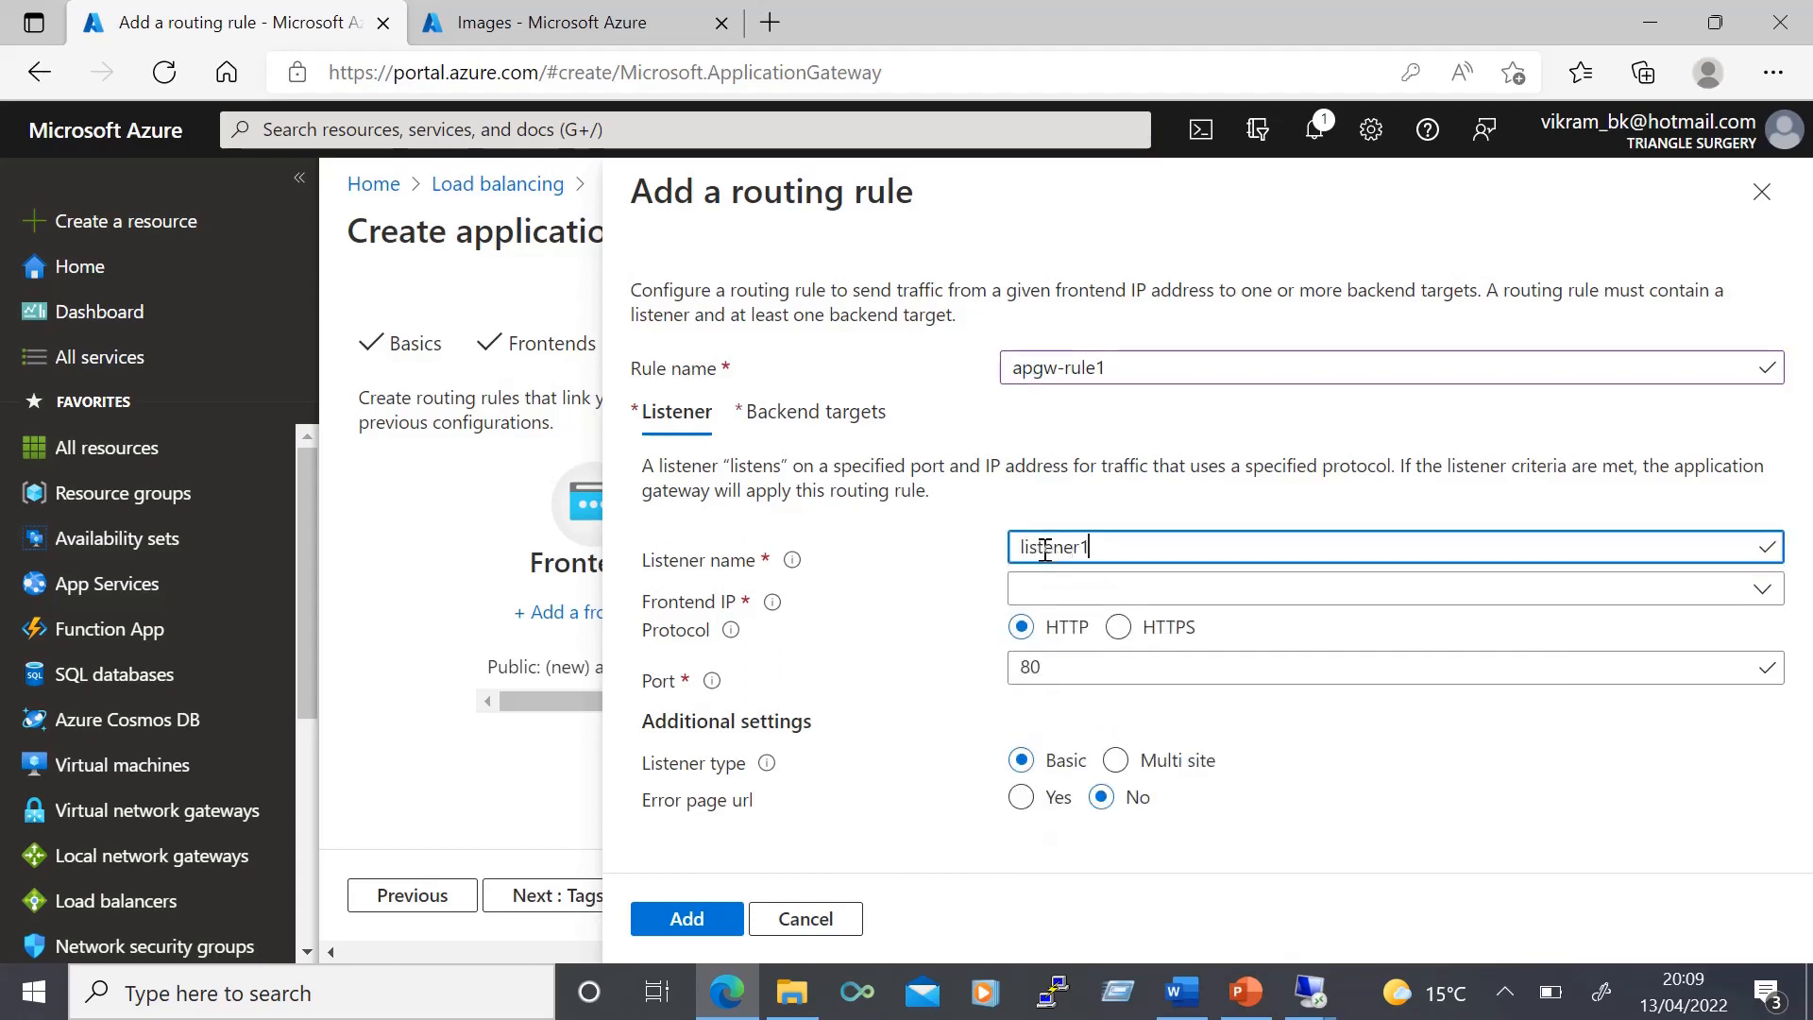
{"action": "left_click", "coordinate": [1048, 588]}
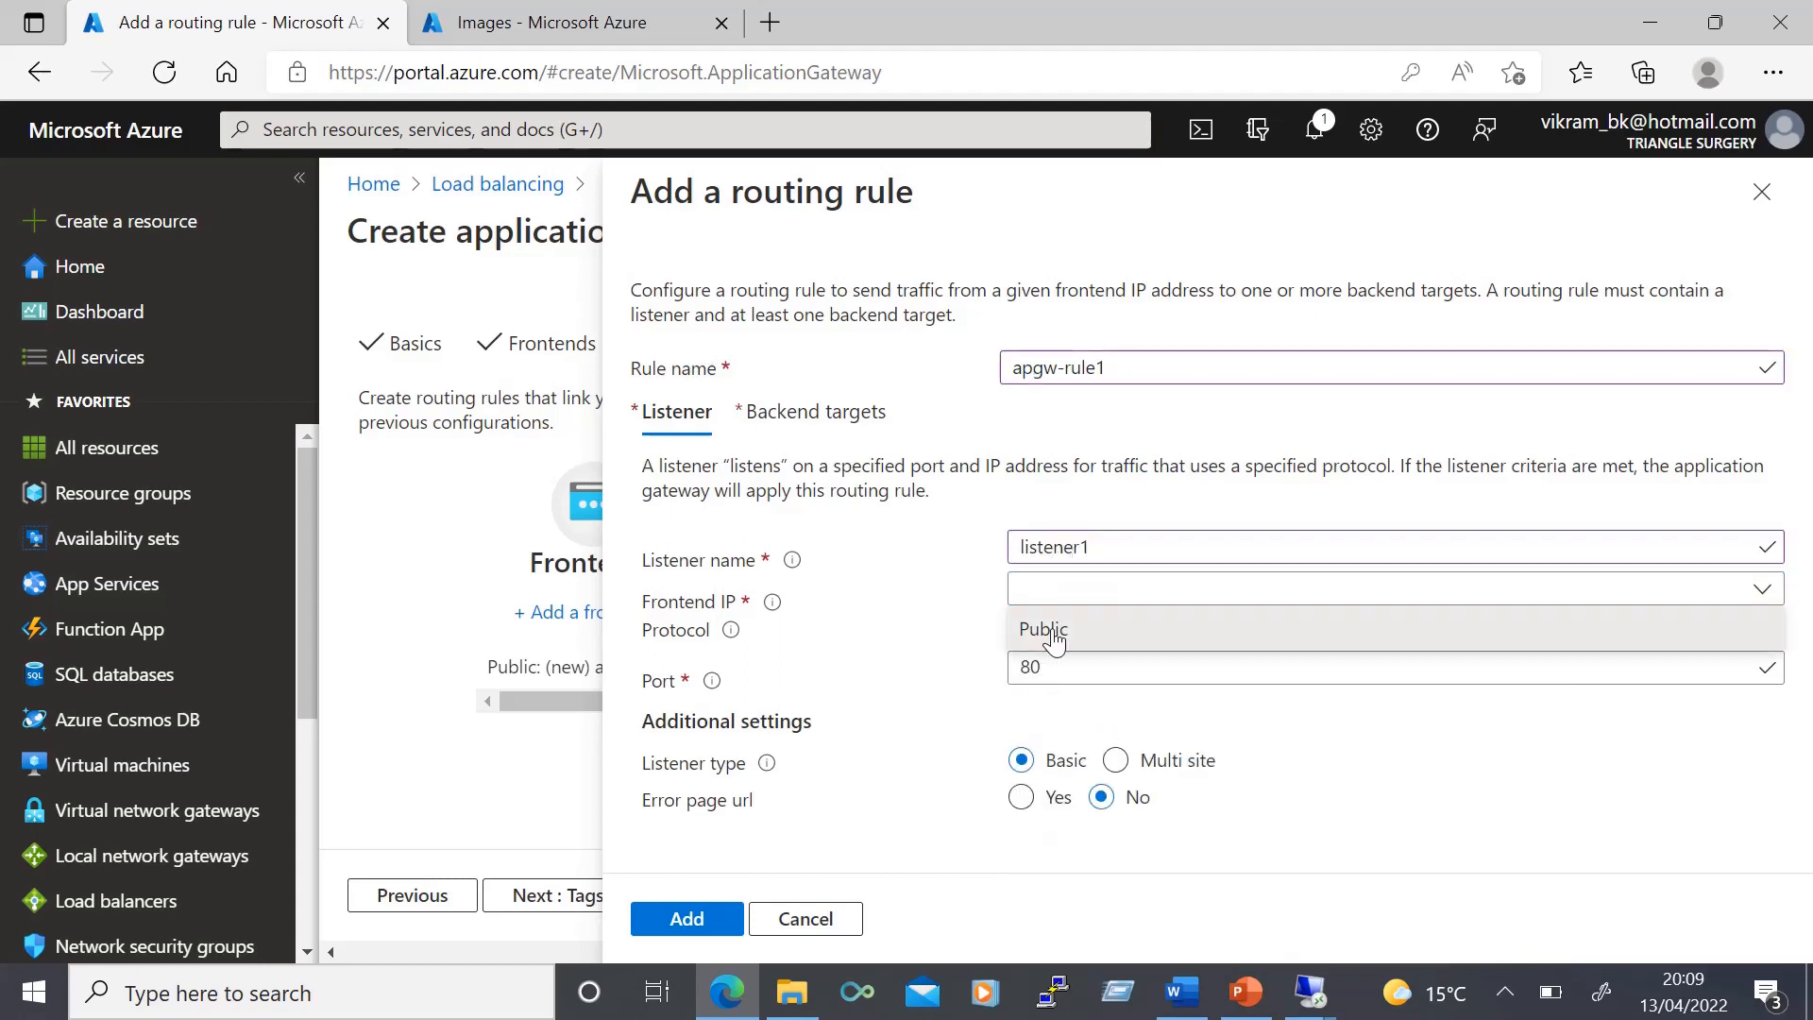
{"action": "left_click", "coordinate": [1048, 627]}
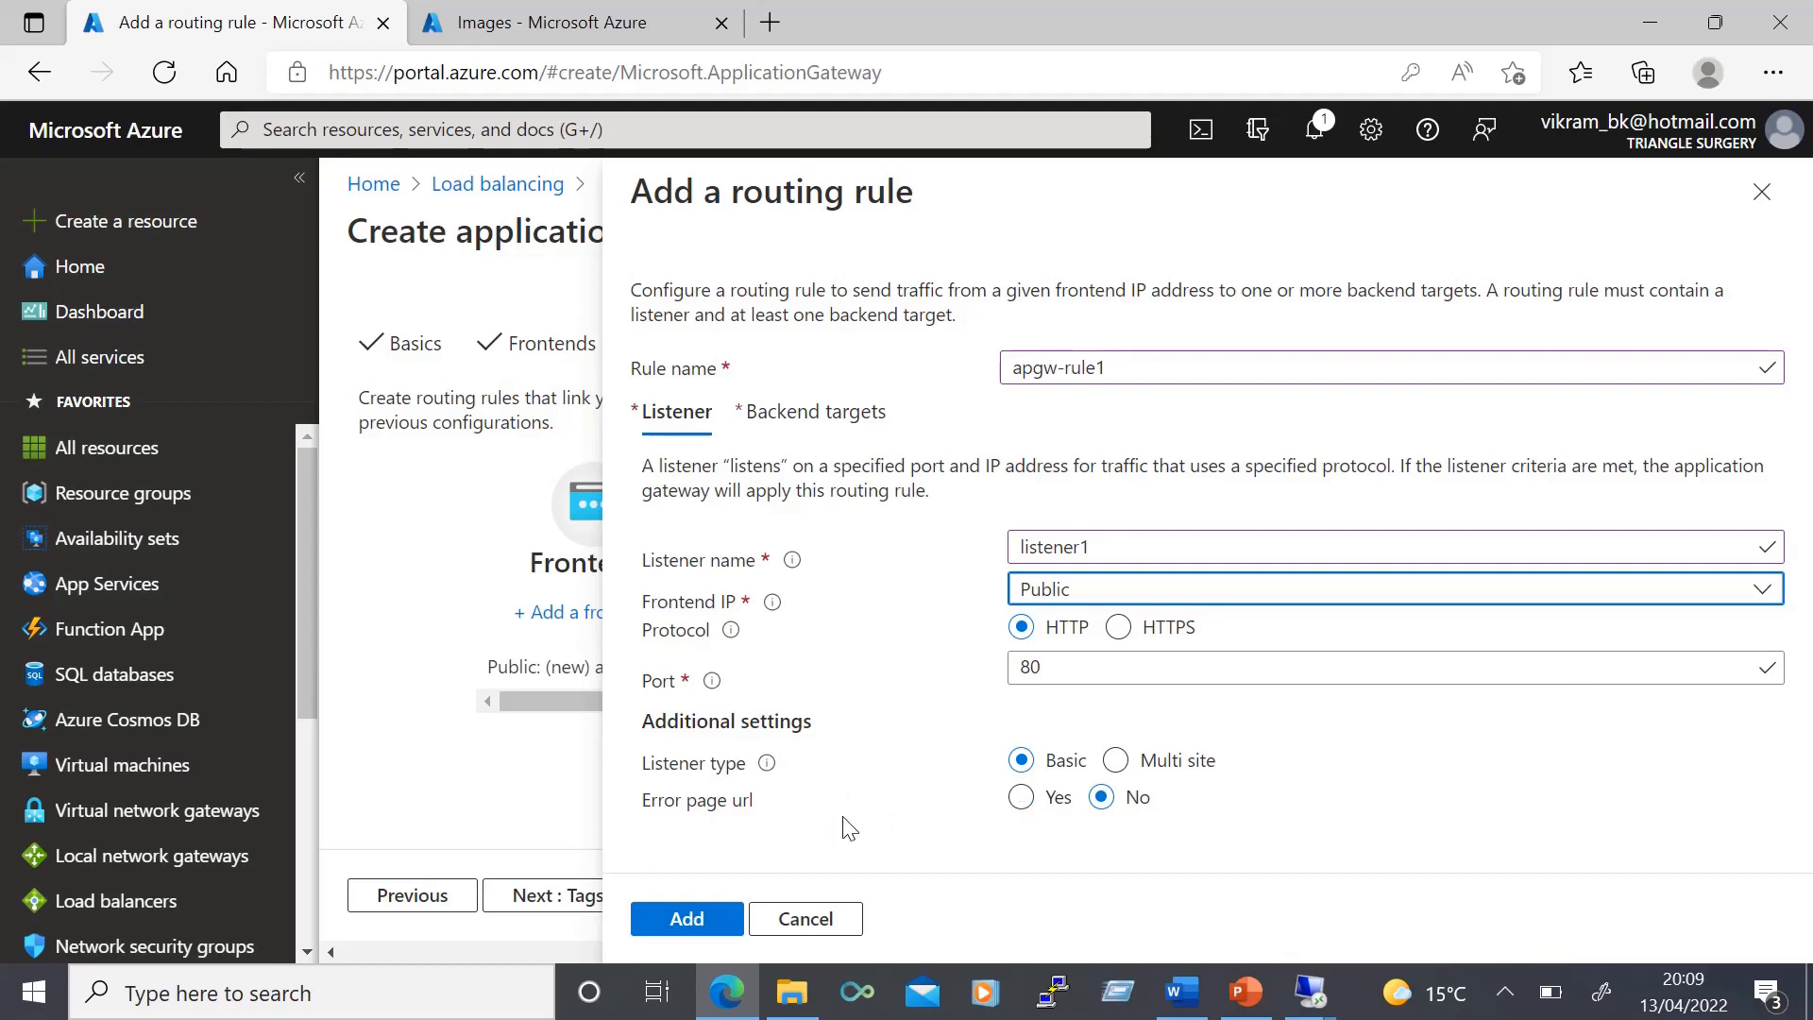
Set the routing rule's backend target to the backend pool apgw-be1.
{"action": "left_click", "coordinate": [810, 416]}
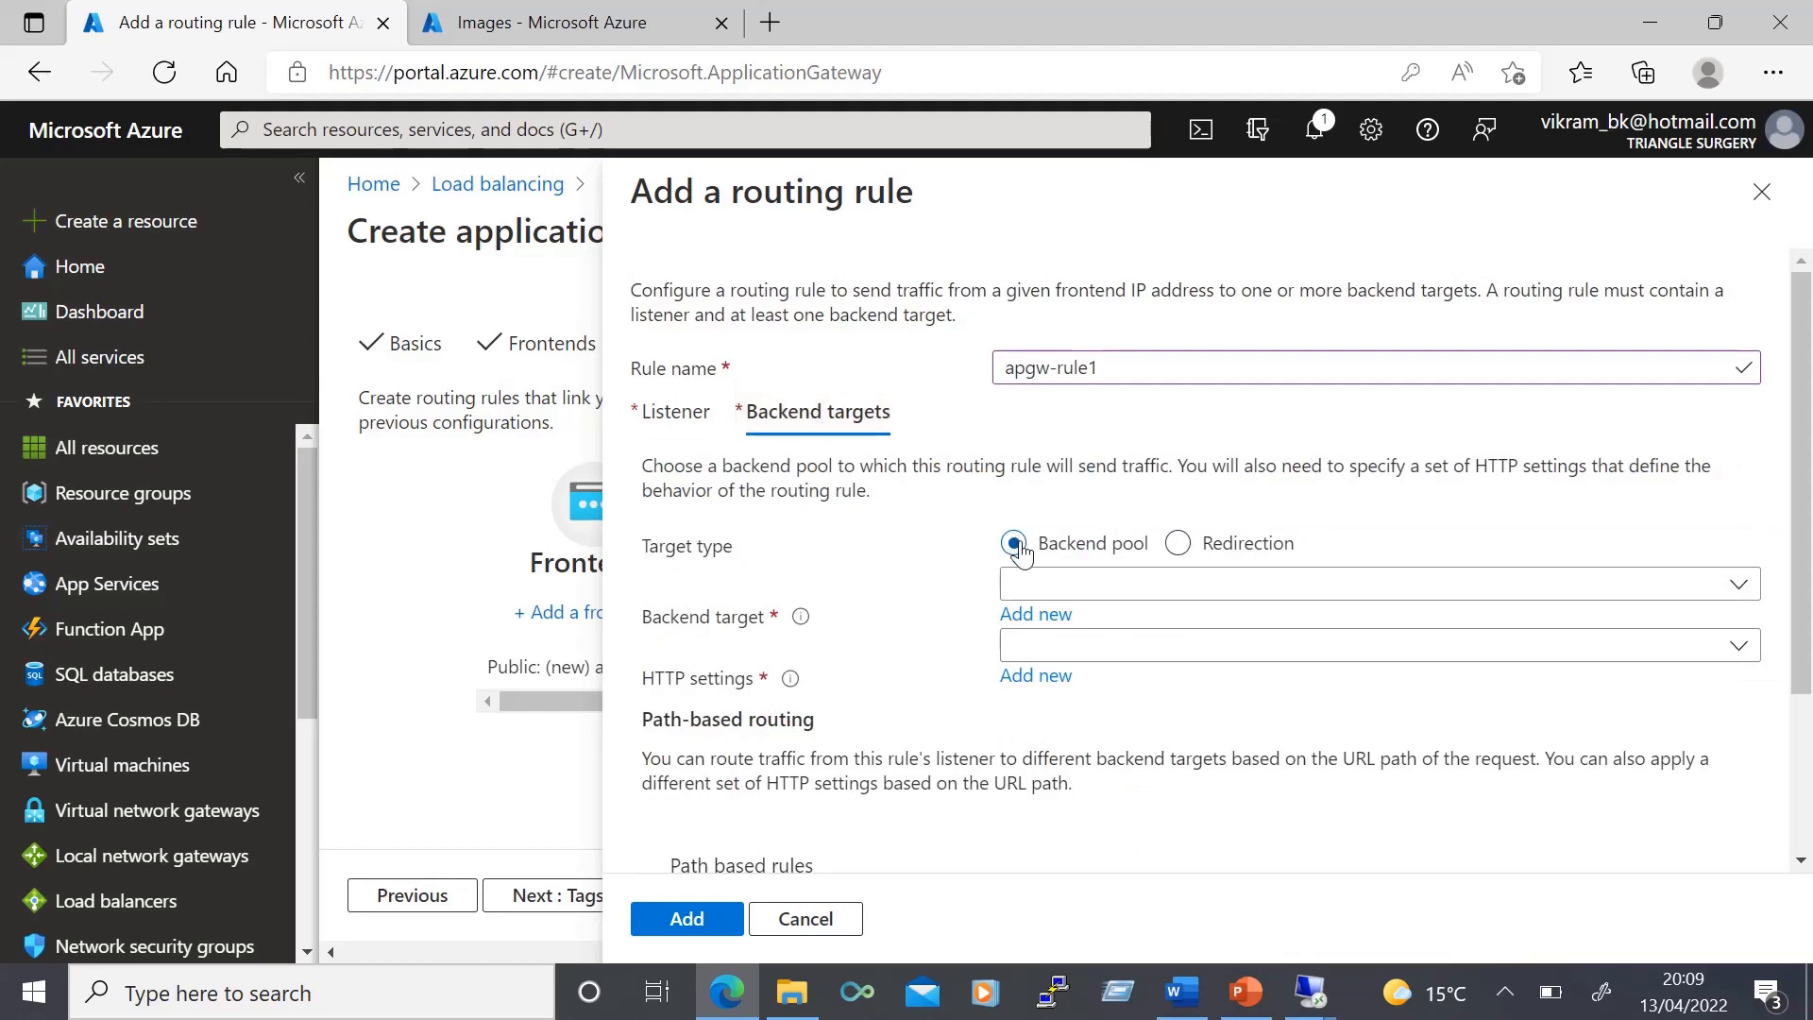
{"action": "left_click", "coordinate": [1029, 585]}
{"action": "left_click", "coordinate": [1059, 629]}
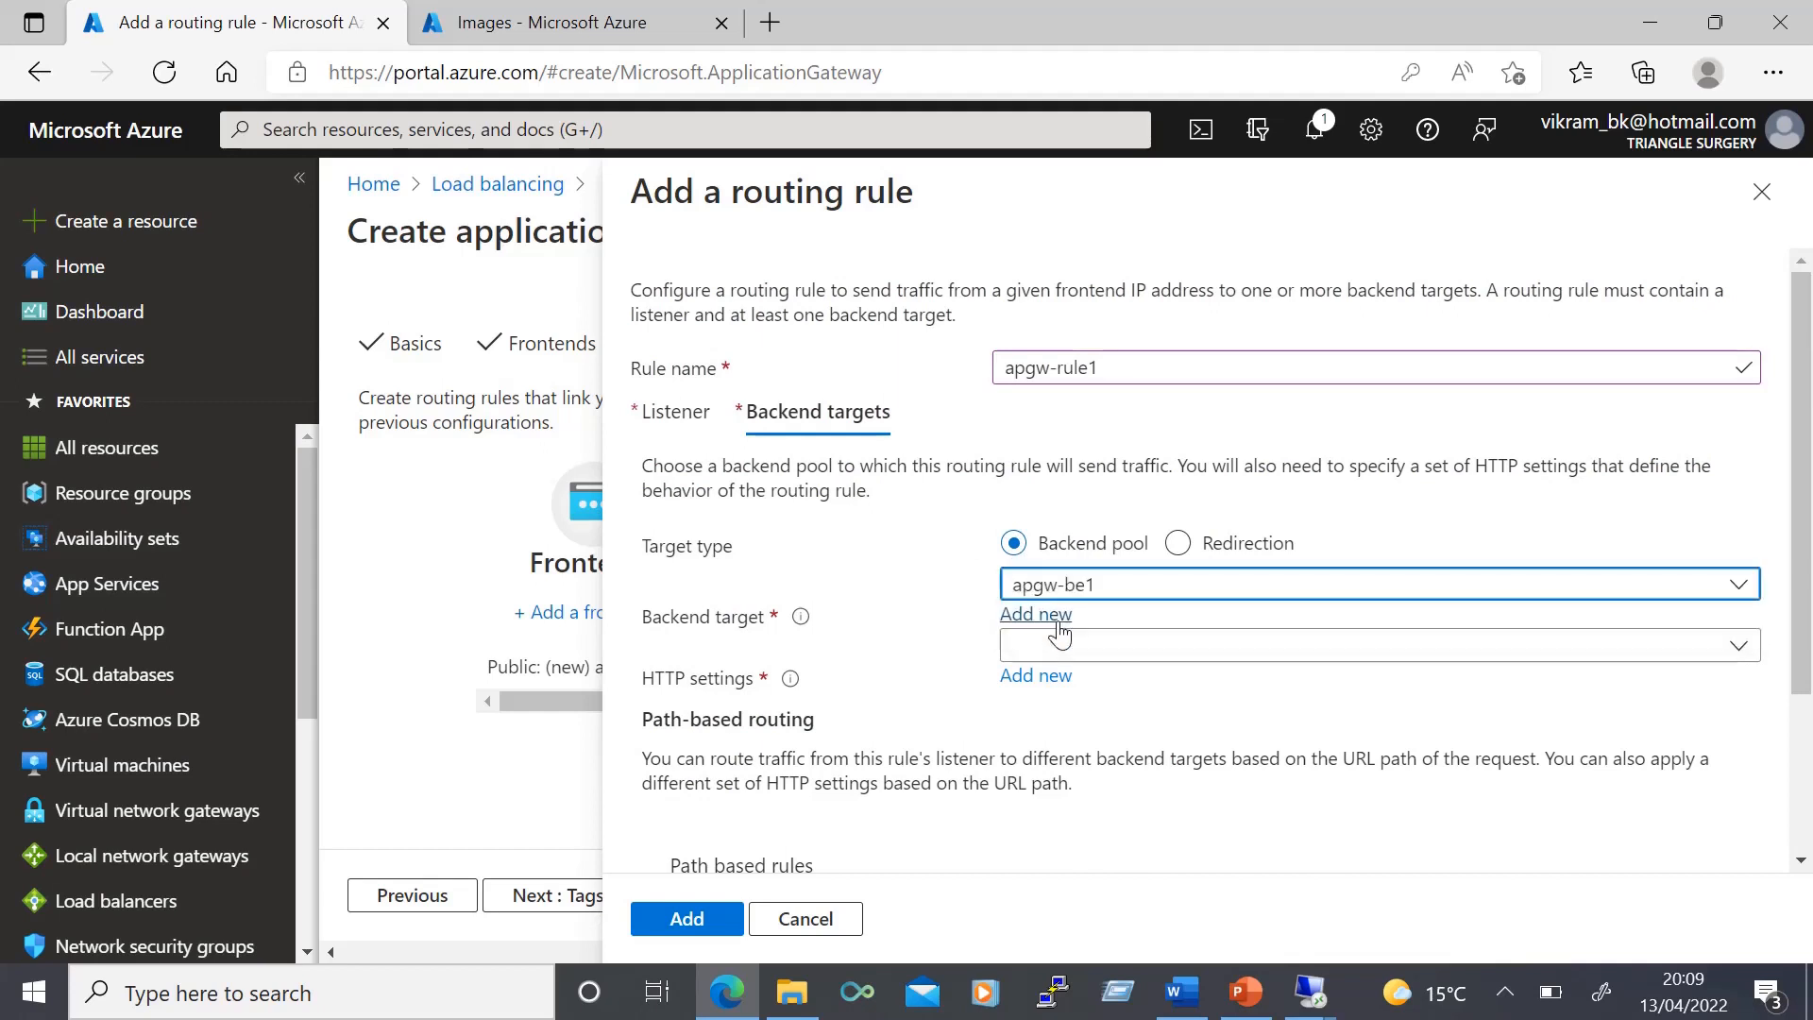
Add a new HTTP setting named http11 to the routing rule, keeping the default protocol, port and time-out.
{"action": "left_click", "coordinate": [1031, 680]}
{"action": "left_click", "coordinate": [1048, 345]}
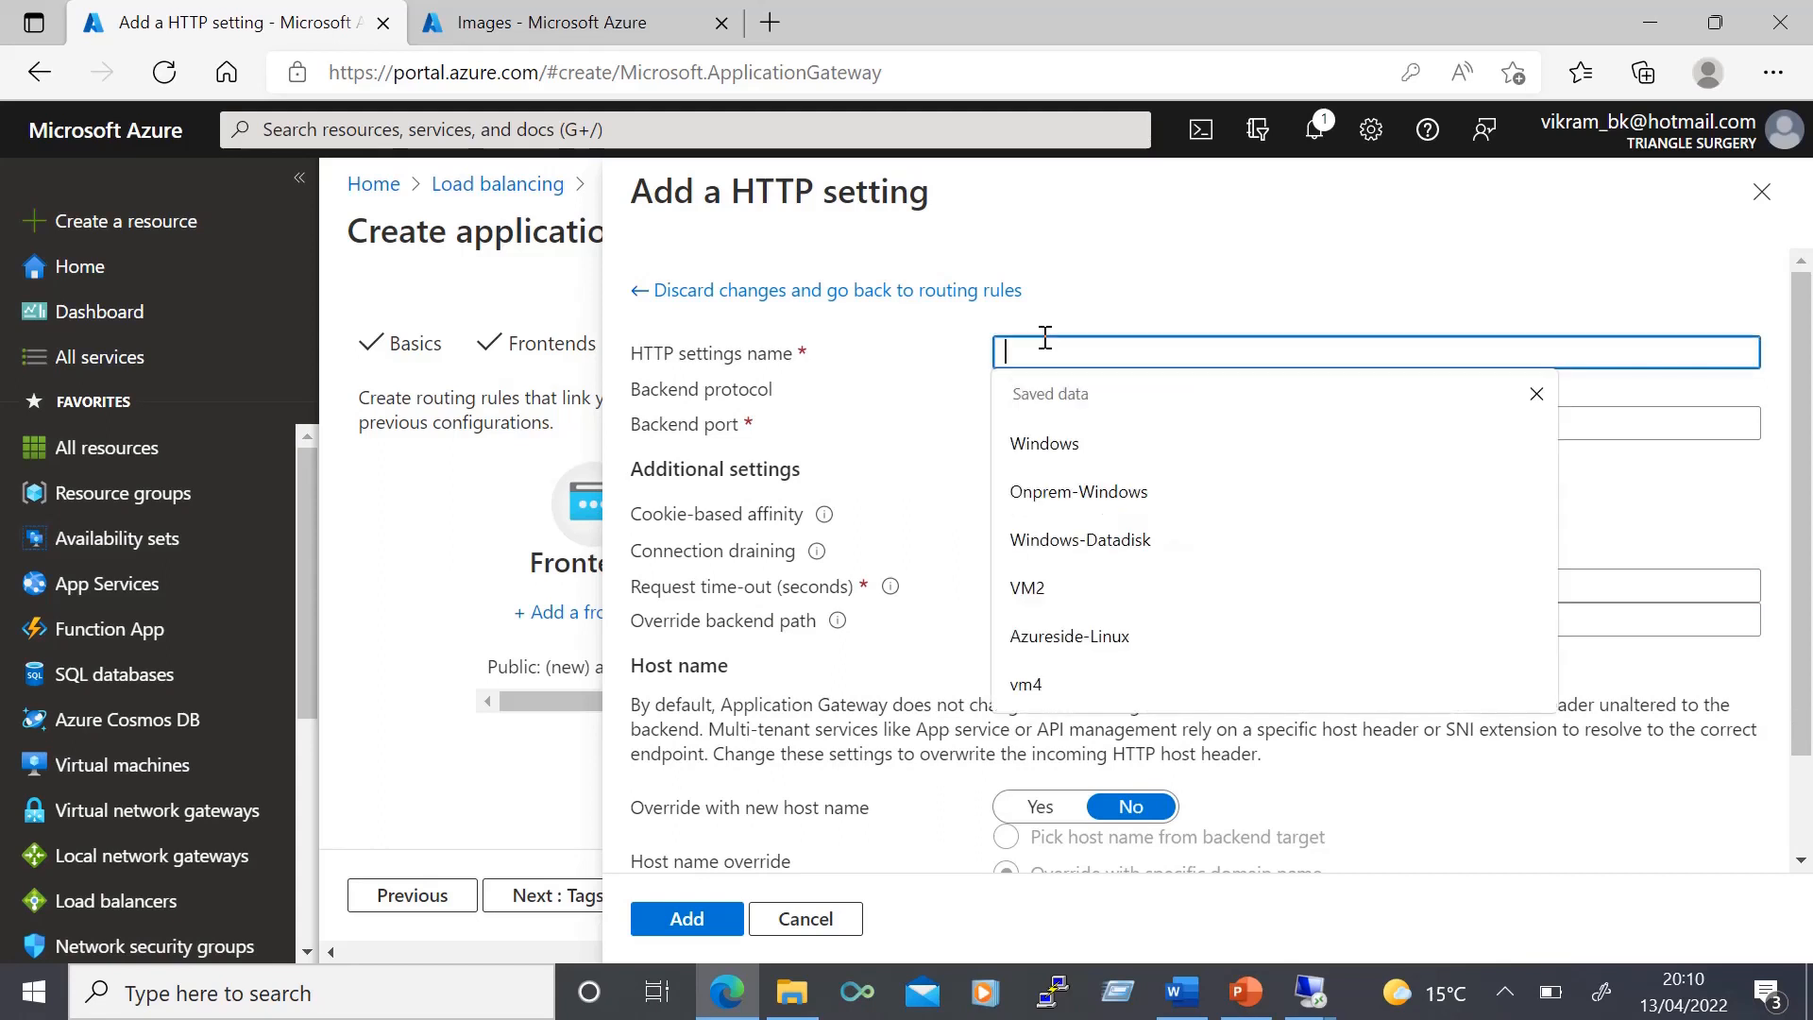
{"action": "type", "text": "http11"}
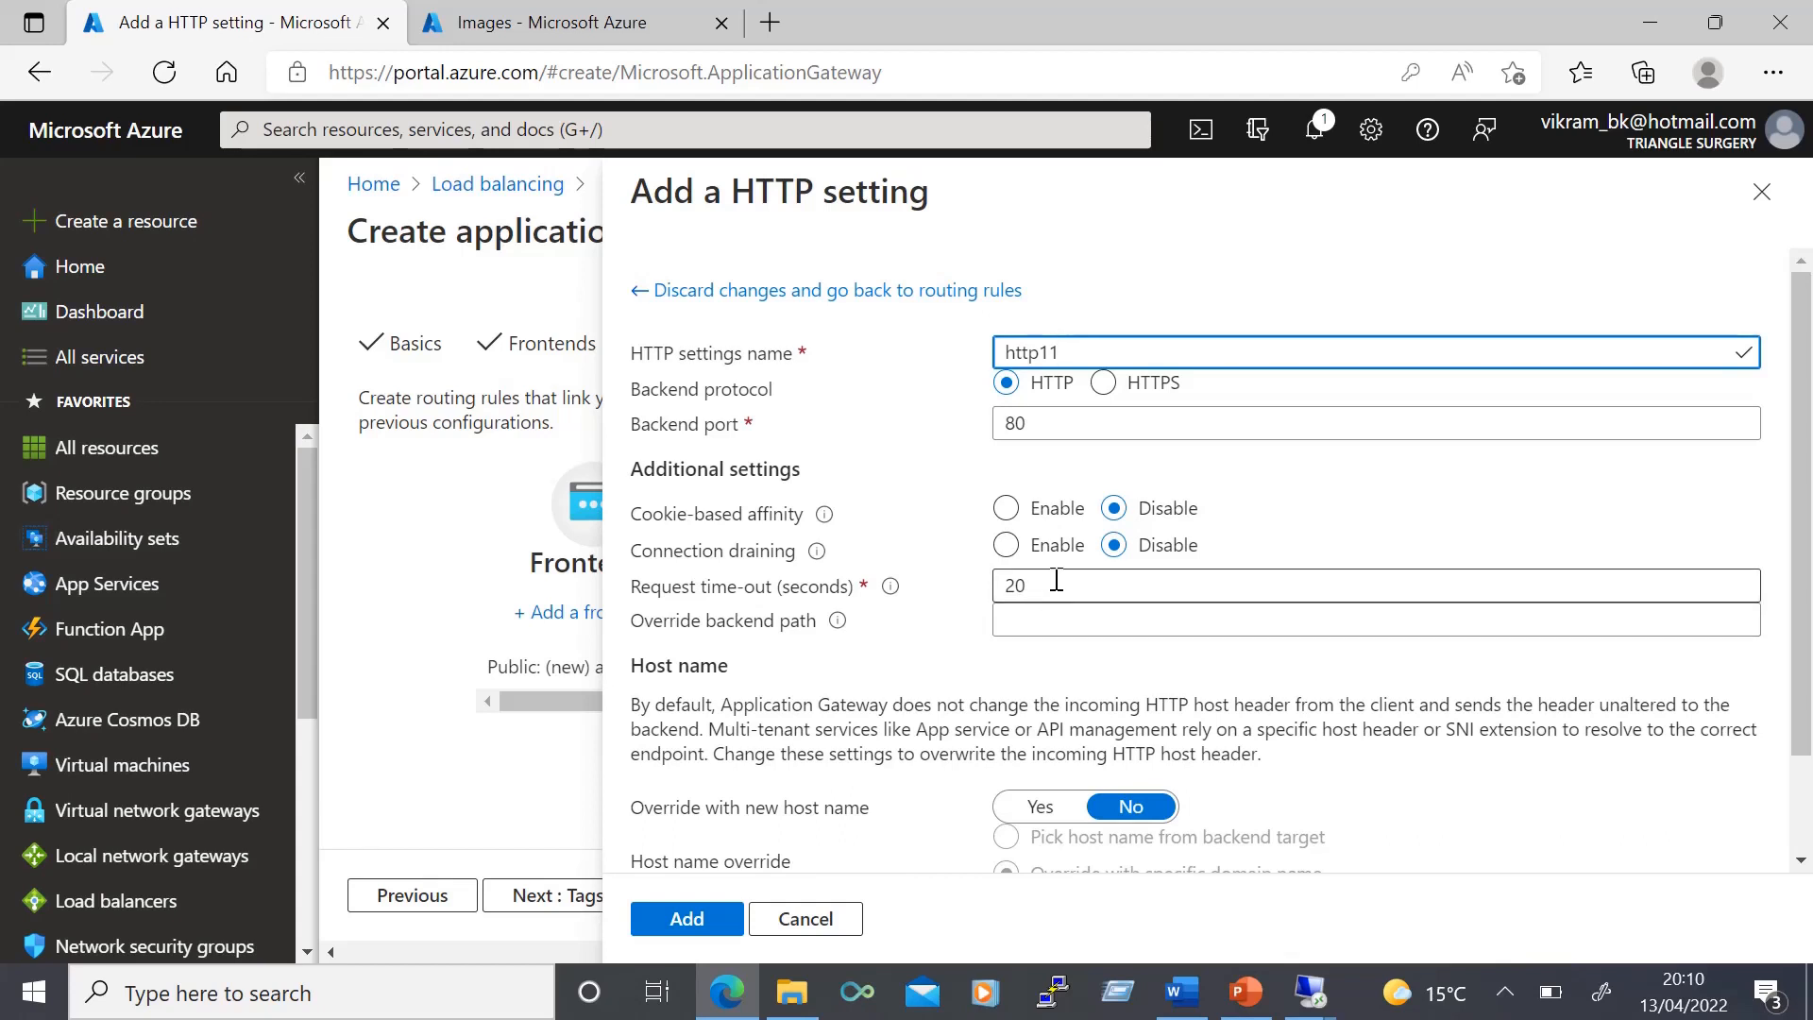
{"action": "left_click", "coordinate": [970, 655]}
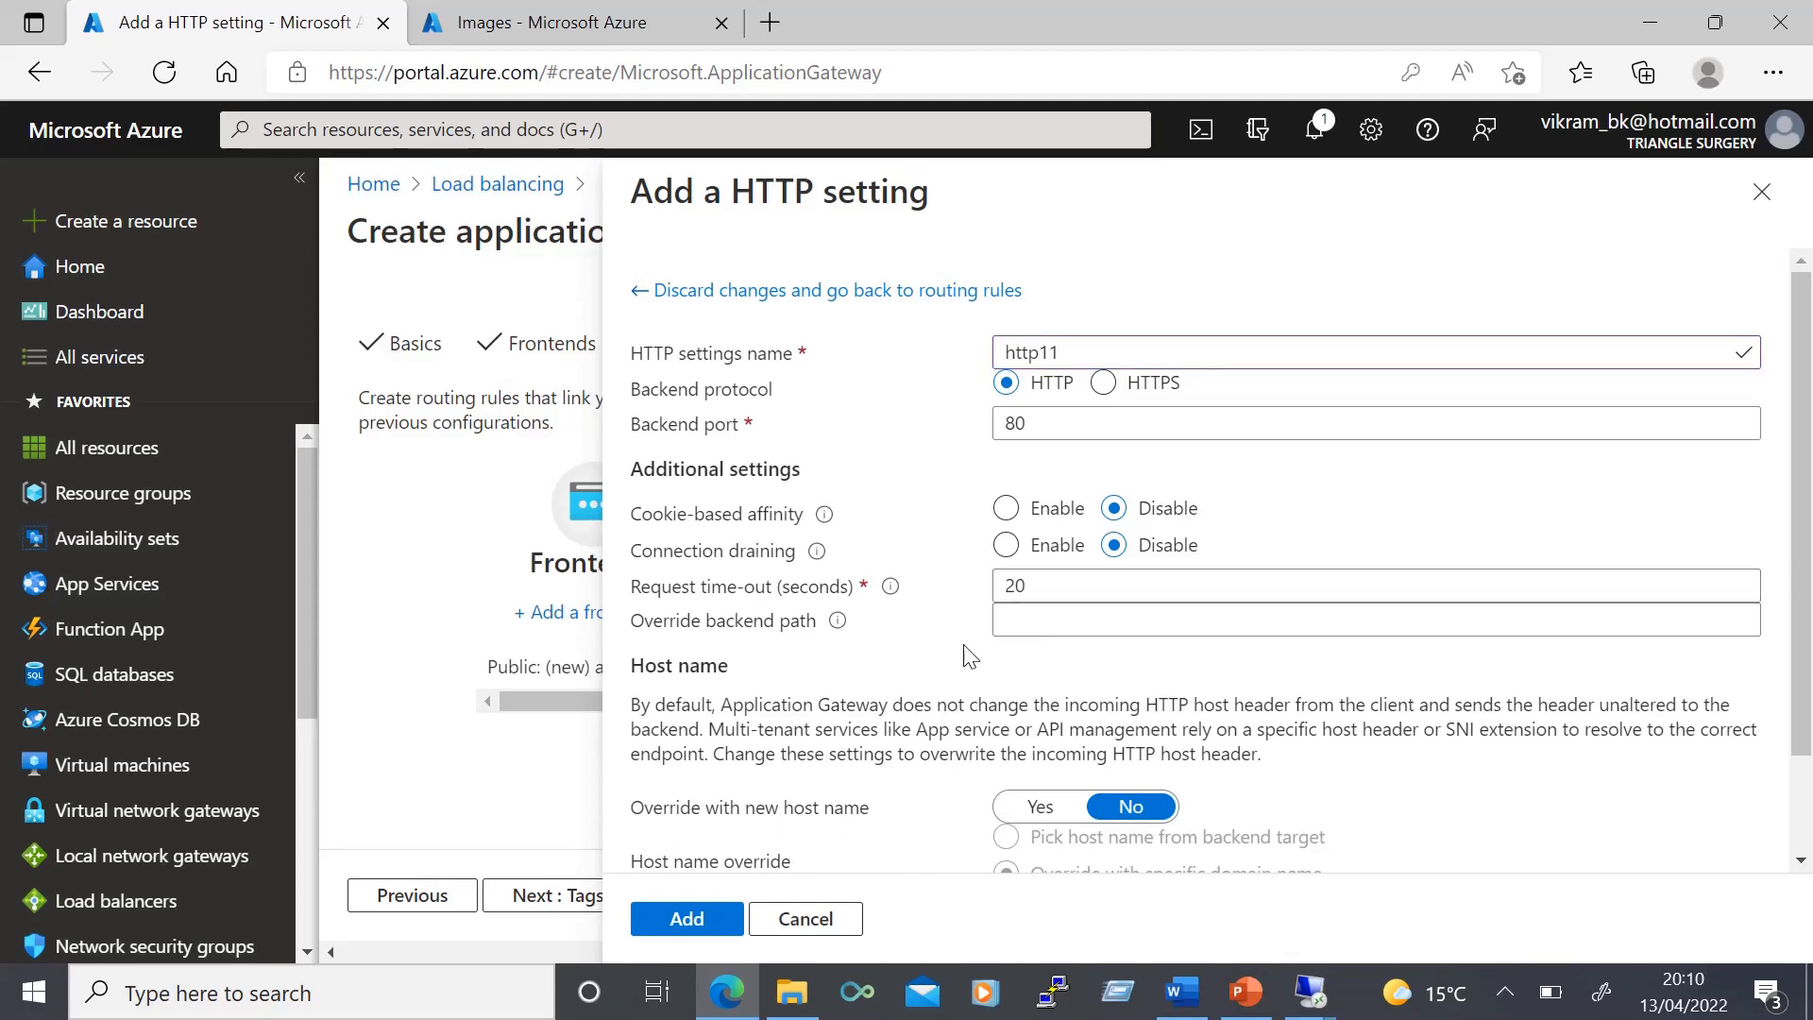
{"action": "scroll", "coordinate": [726, 805], "scroll_direction": "down", "scroll_amount": 2}
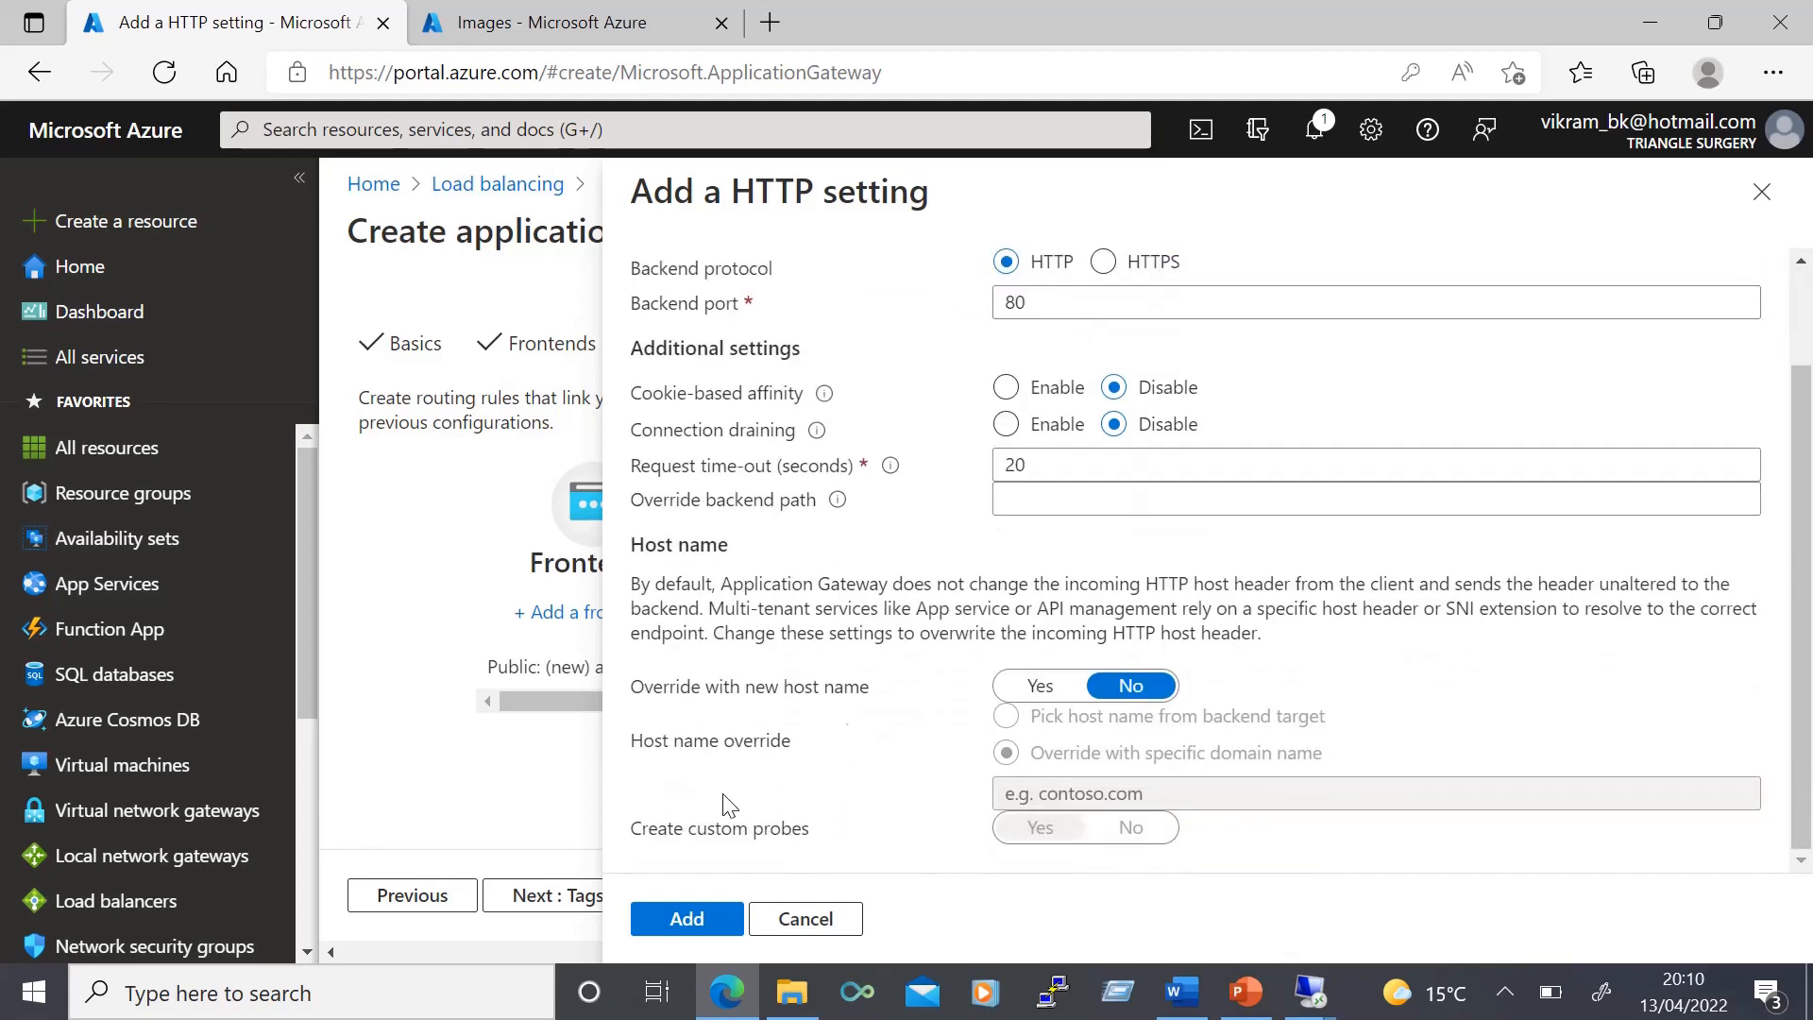
{"action": "left_click", "coordinate": [688, 920]}
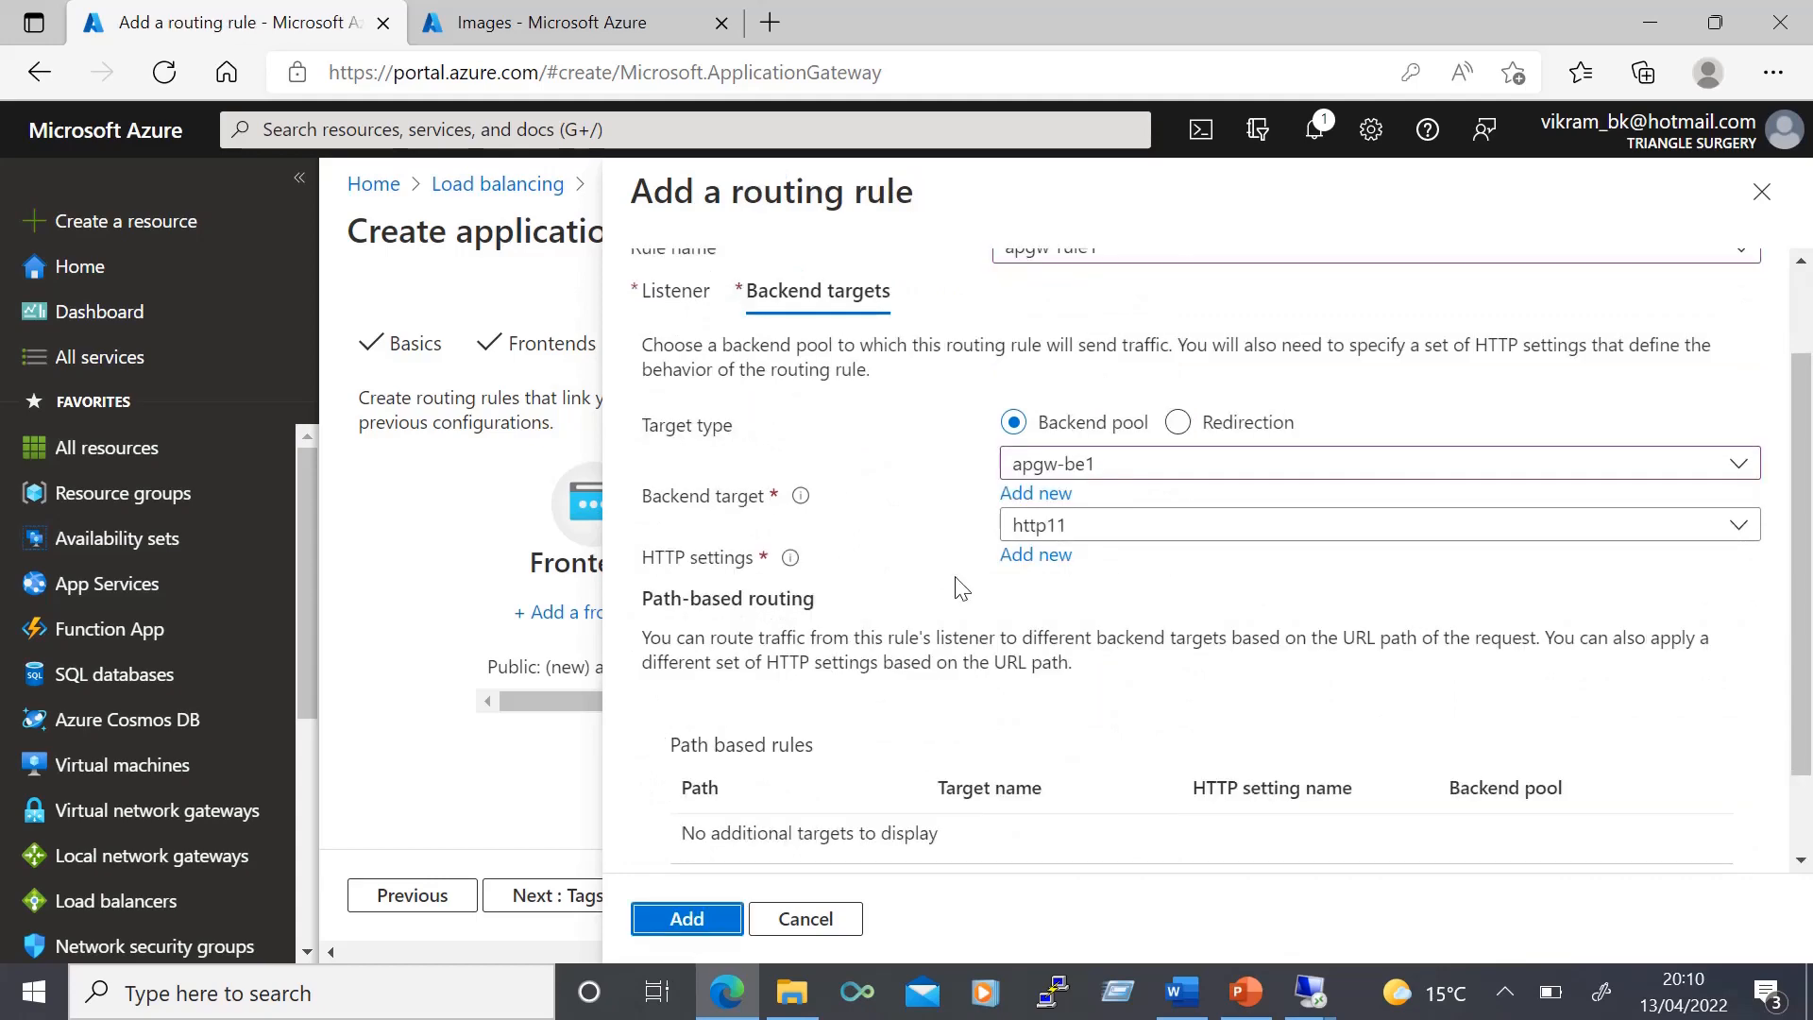
Add a path-based target named target1 for /video/* with HTTP setting http11 and backend pool apgw-be1.
{"action": "scroll", "coordinate": [959, 585], "scroll_direction": "down", "scroll_amount": 2}
{"action": "left_click", "coordinate": [827, 824]}
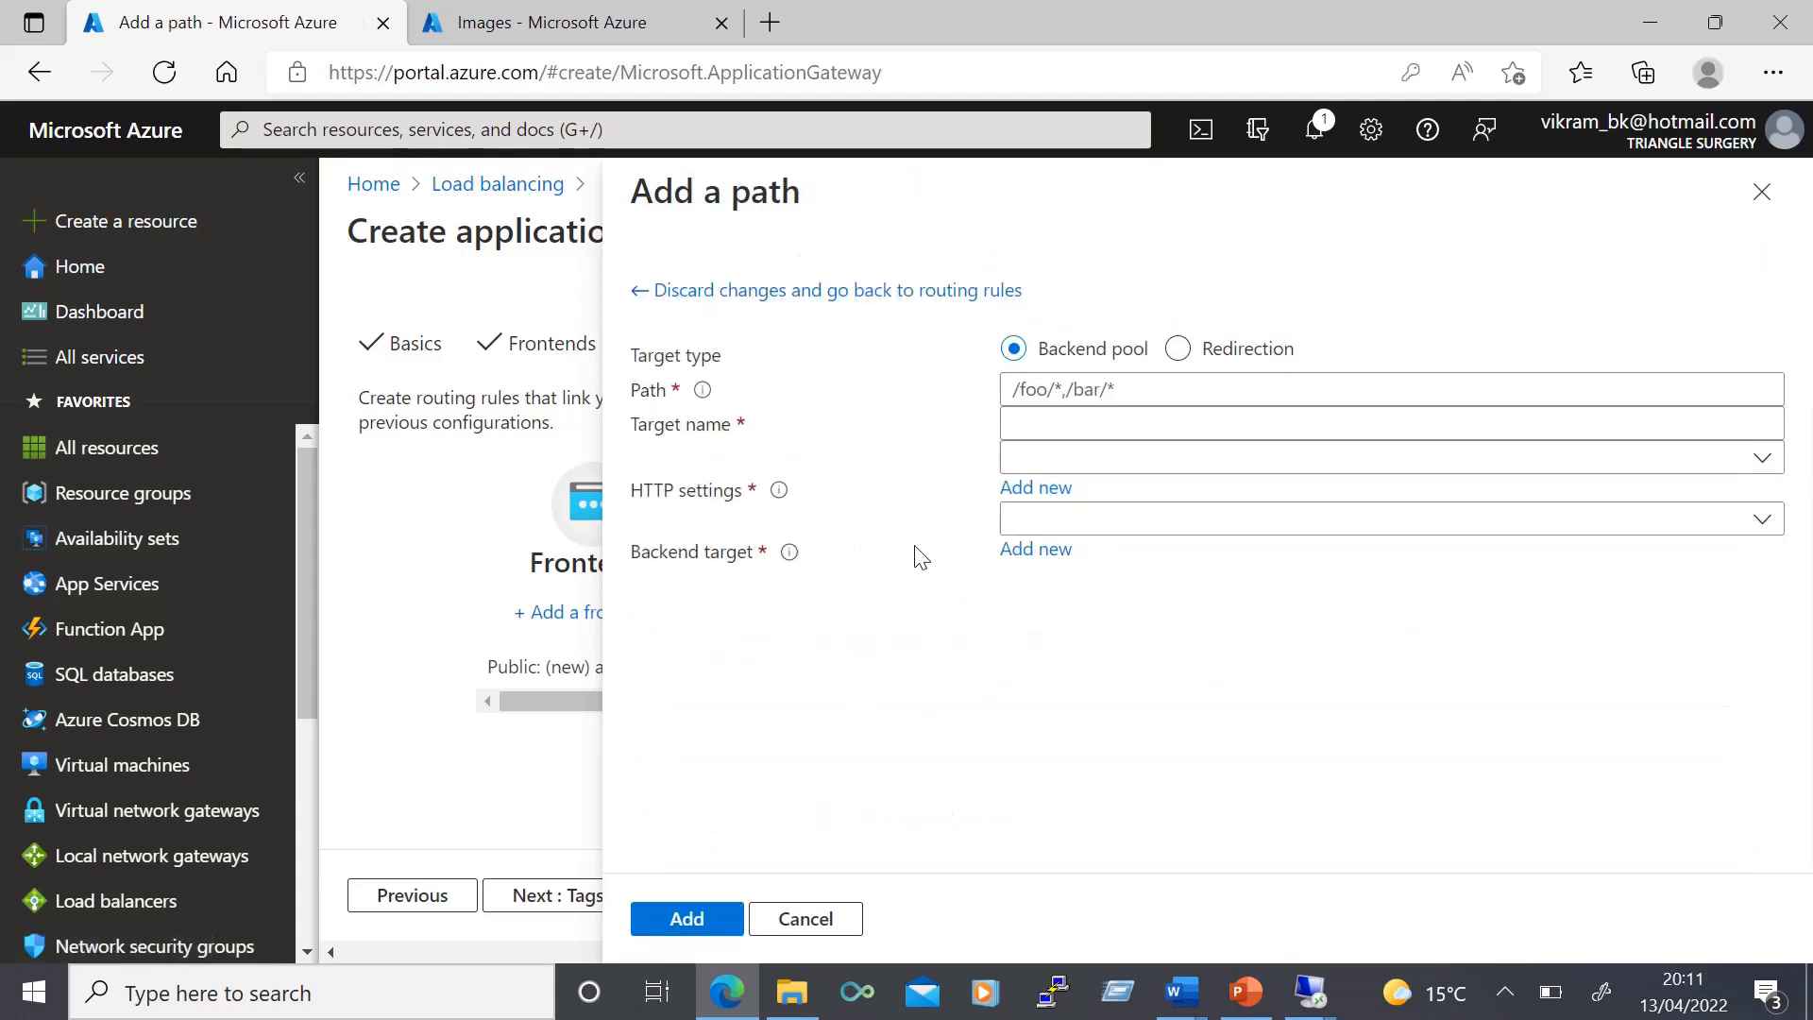
{"action": "left_click", "coordinate": [1062, 395]}
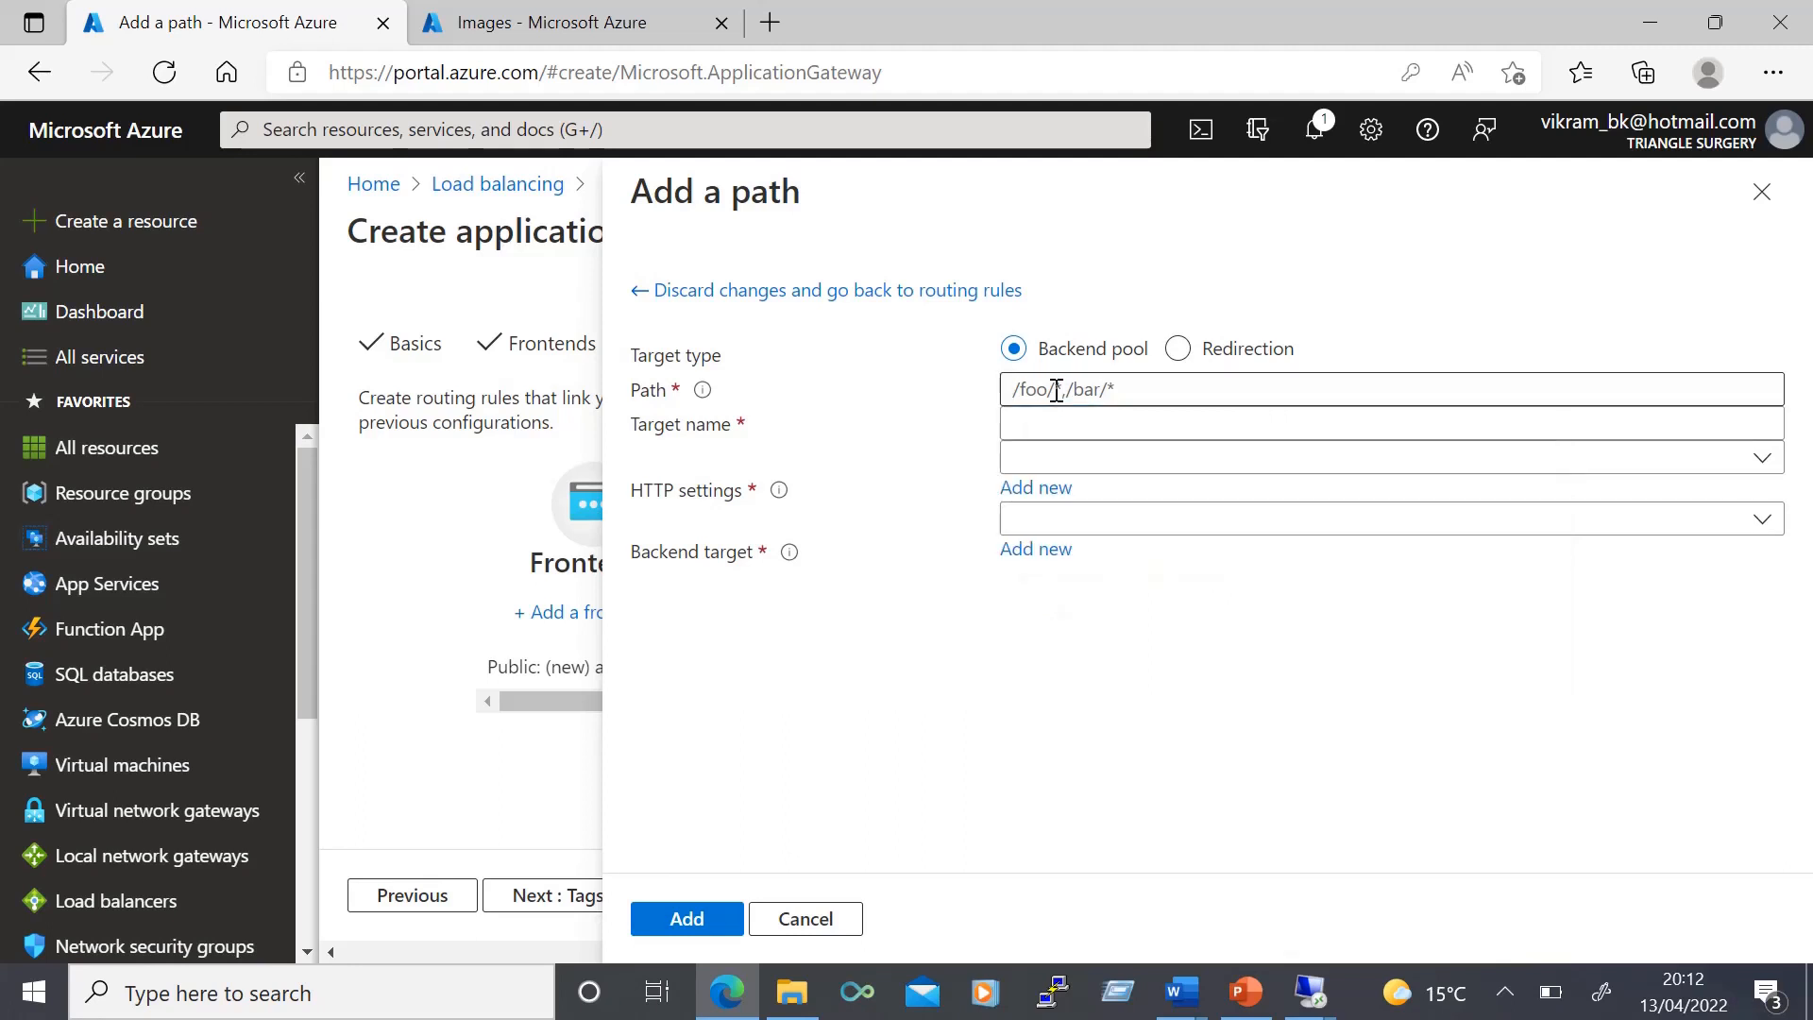
{"action": "left_click", "coordinate": [1057, 391]}
{"action": "type", "text": "/video"}
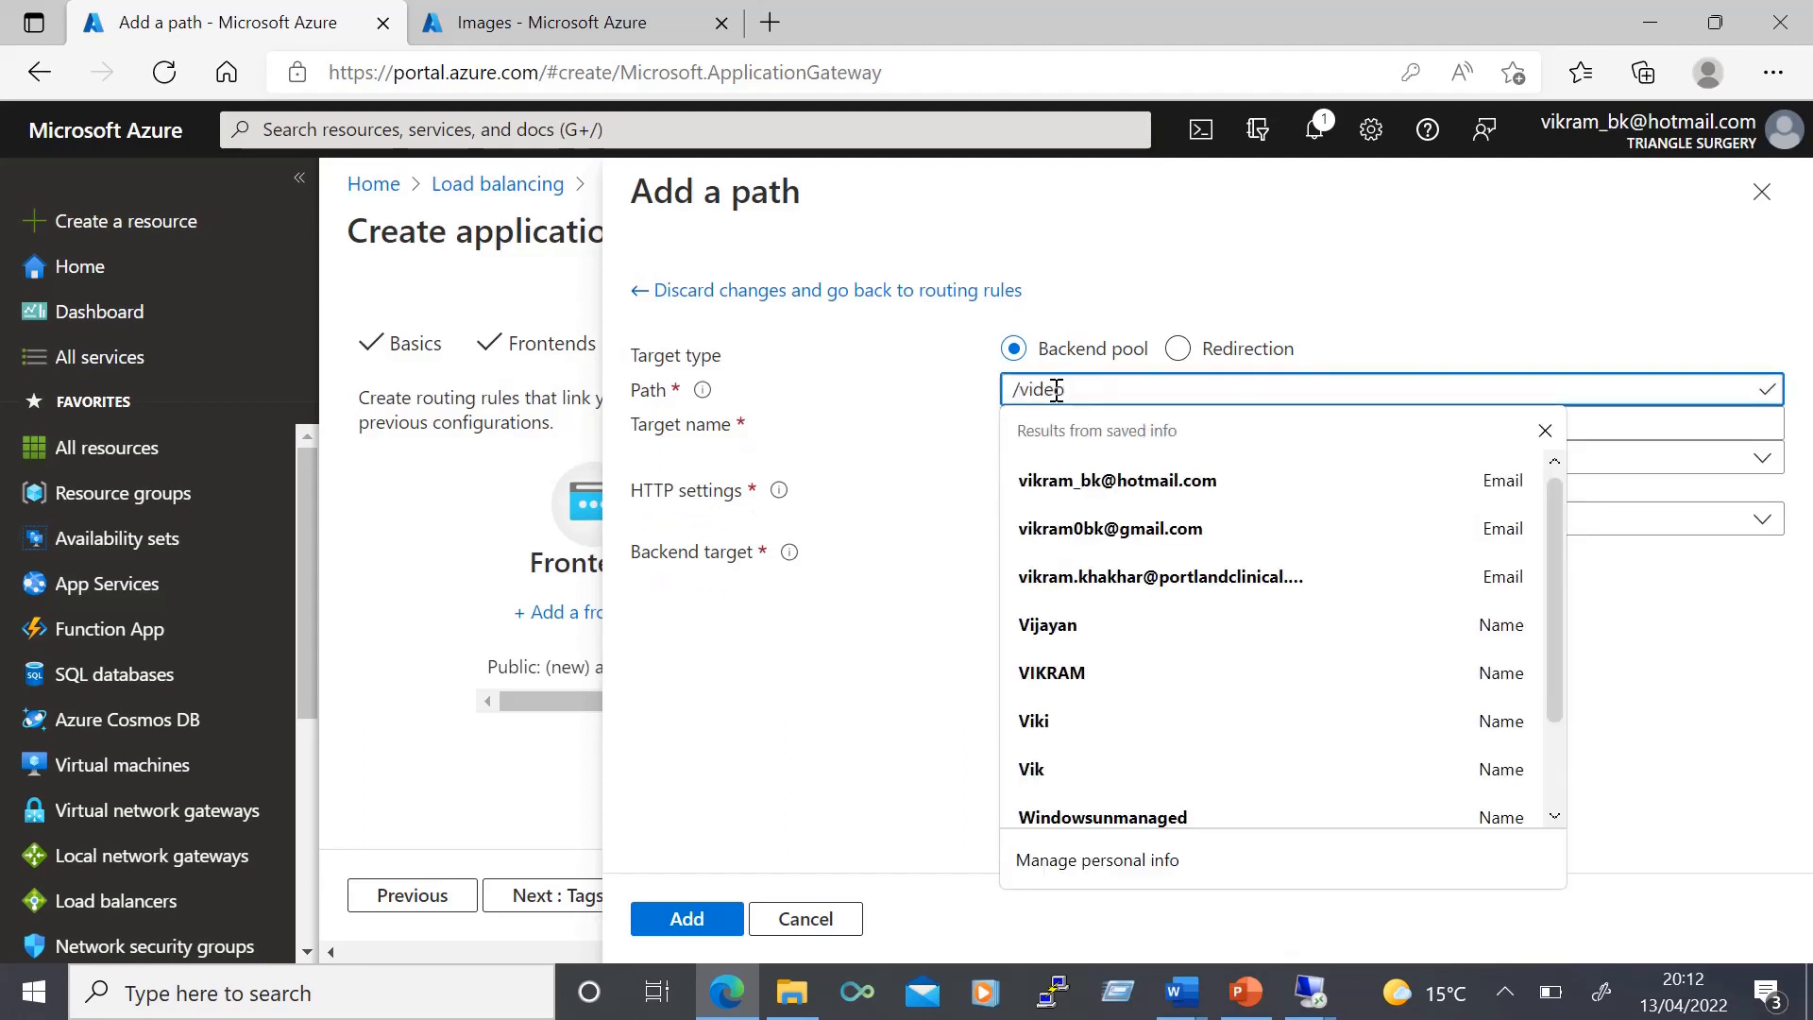
{"action": "type", "text": "/*"}
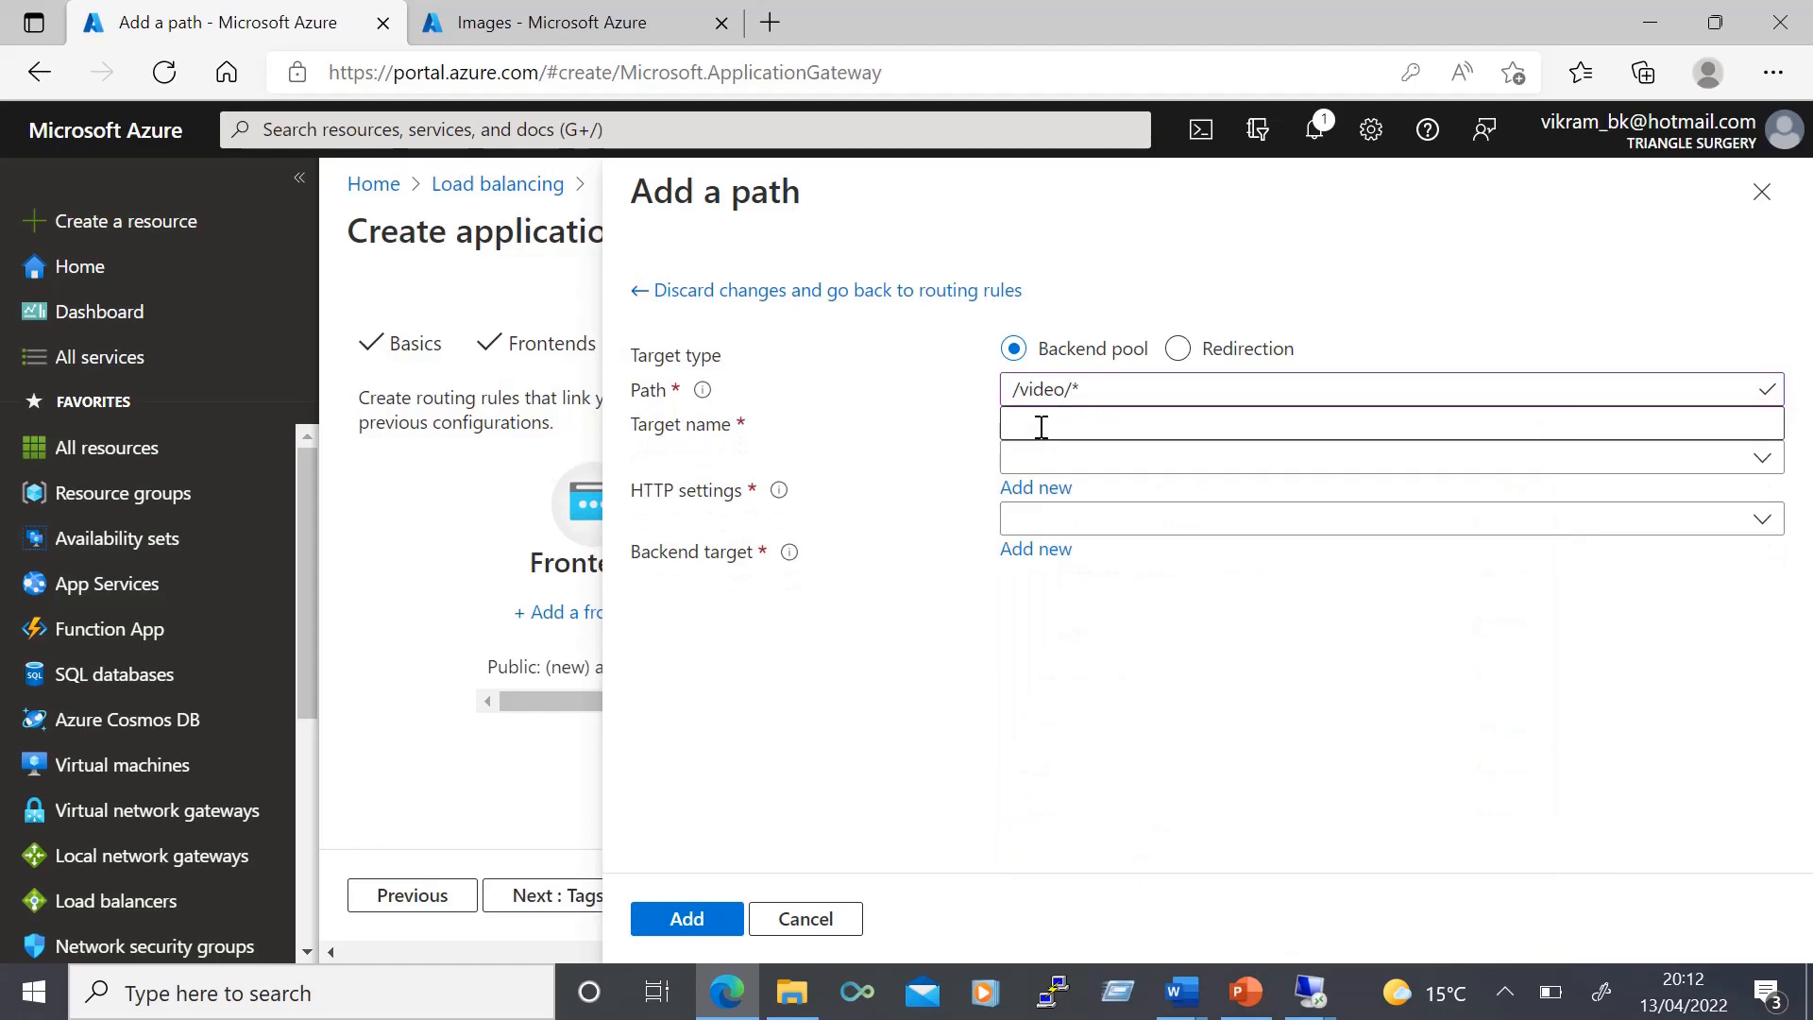
{"action": "left_click", "coordinate": [1041, 424]}
{"action": "type", "text": "target1"}
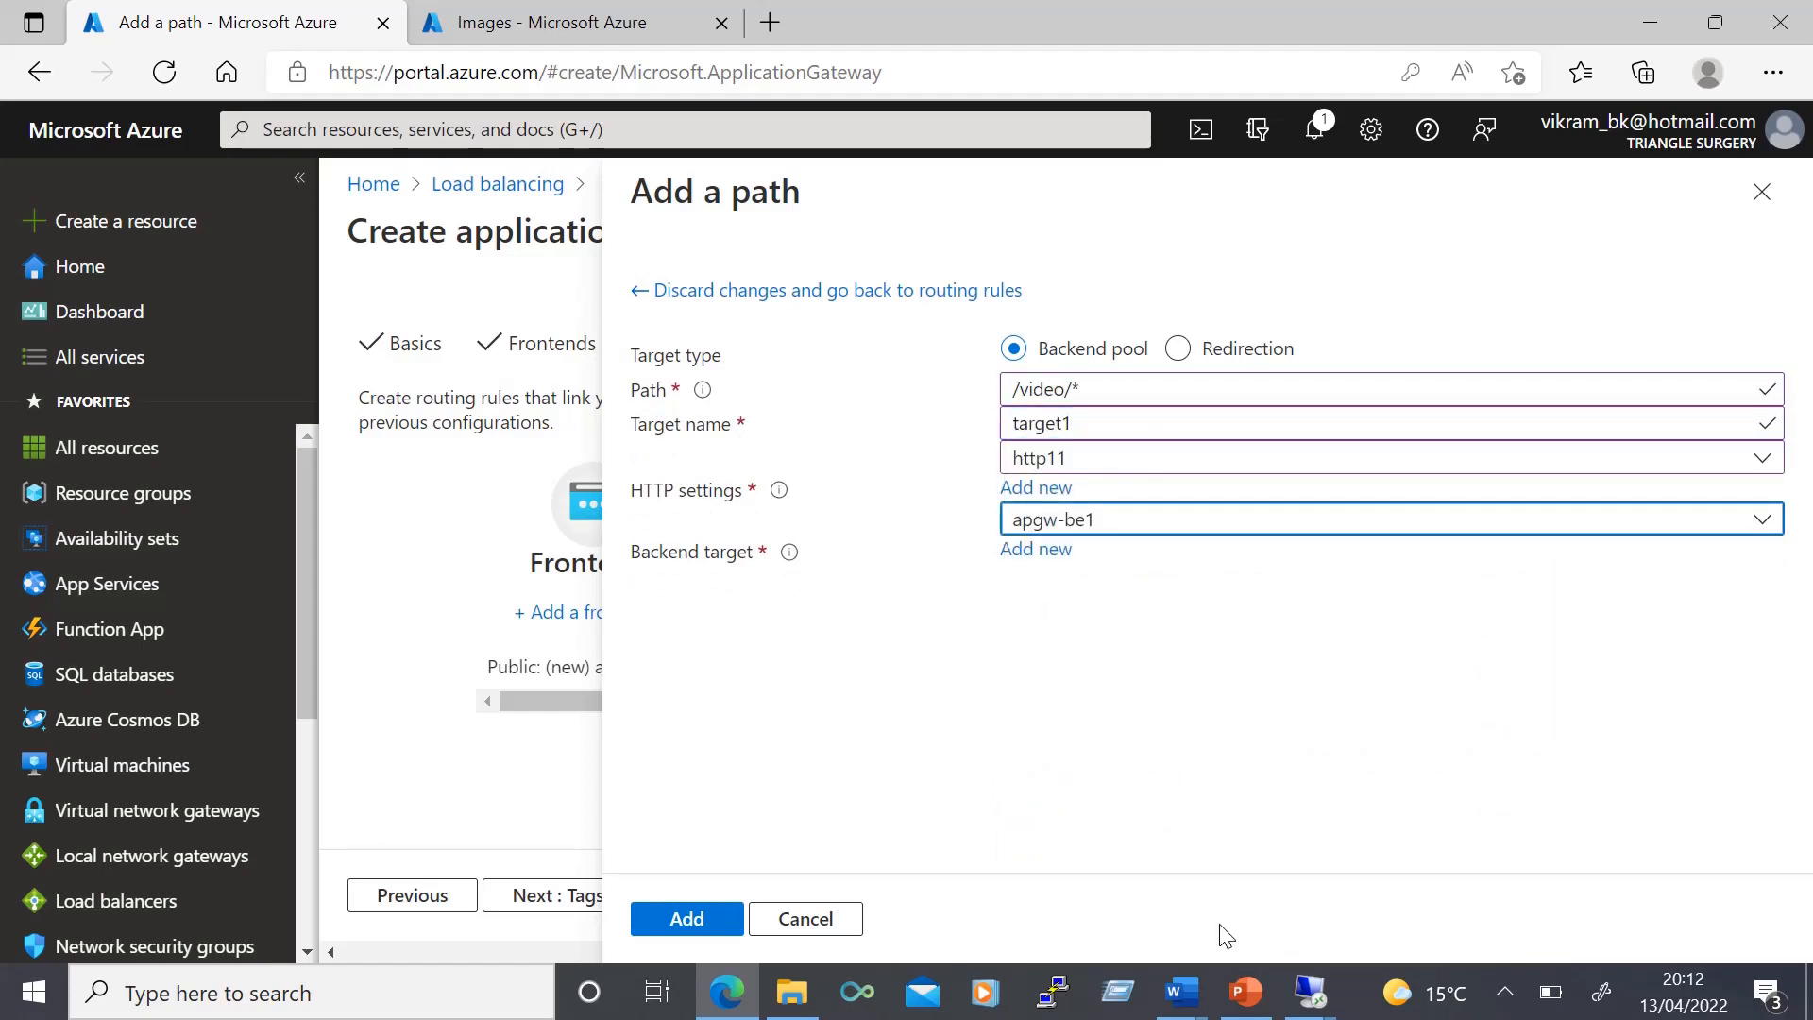
{"action": "left_click", "coordinate": [688, 919]}
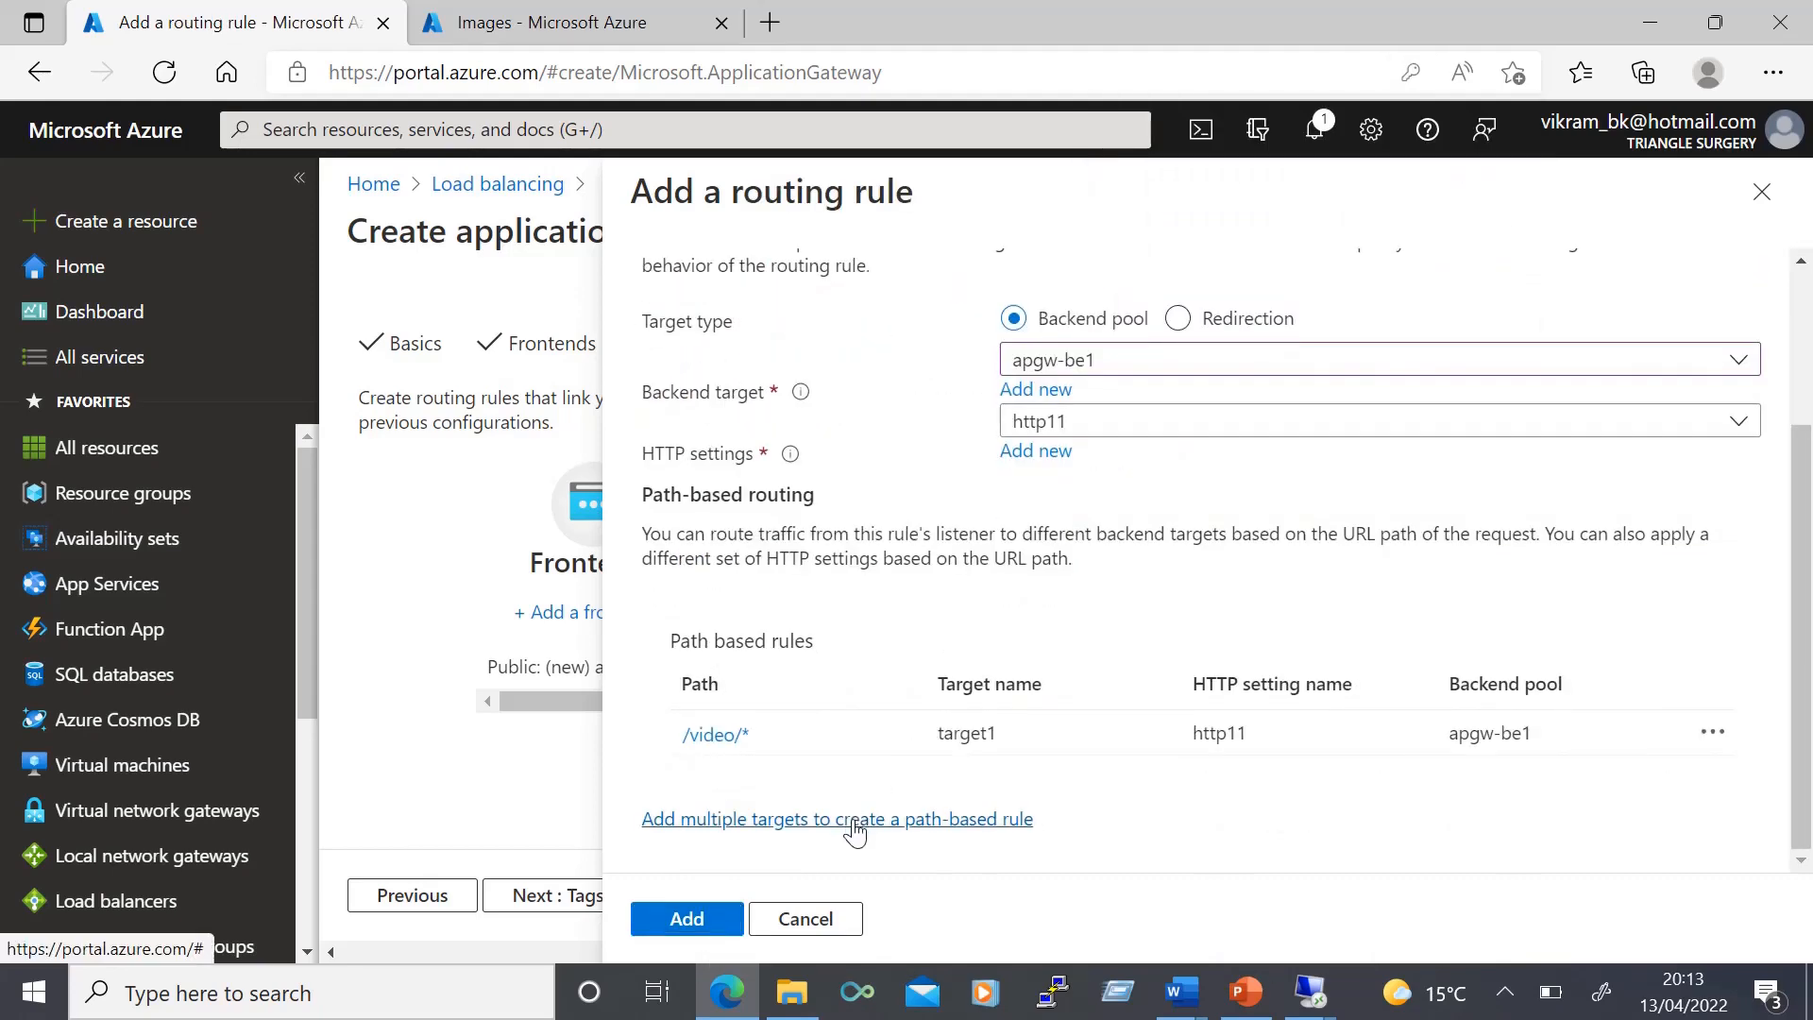
Add a path-based target named target2 for /image/* with HTTP setting http11 and backend pool apgw-be1, and save the routing rule.
{"action": "left_click", "coordinate": [854, 824]}
{"action": "left_click", "coordinate": [1114, 388]}
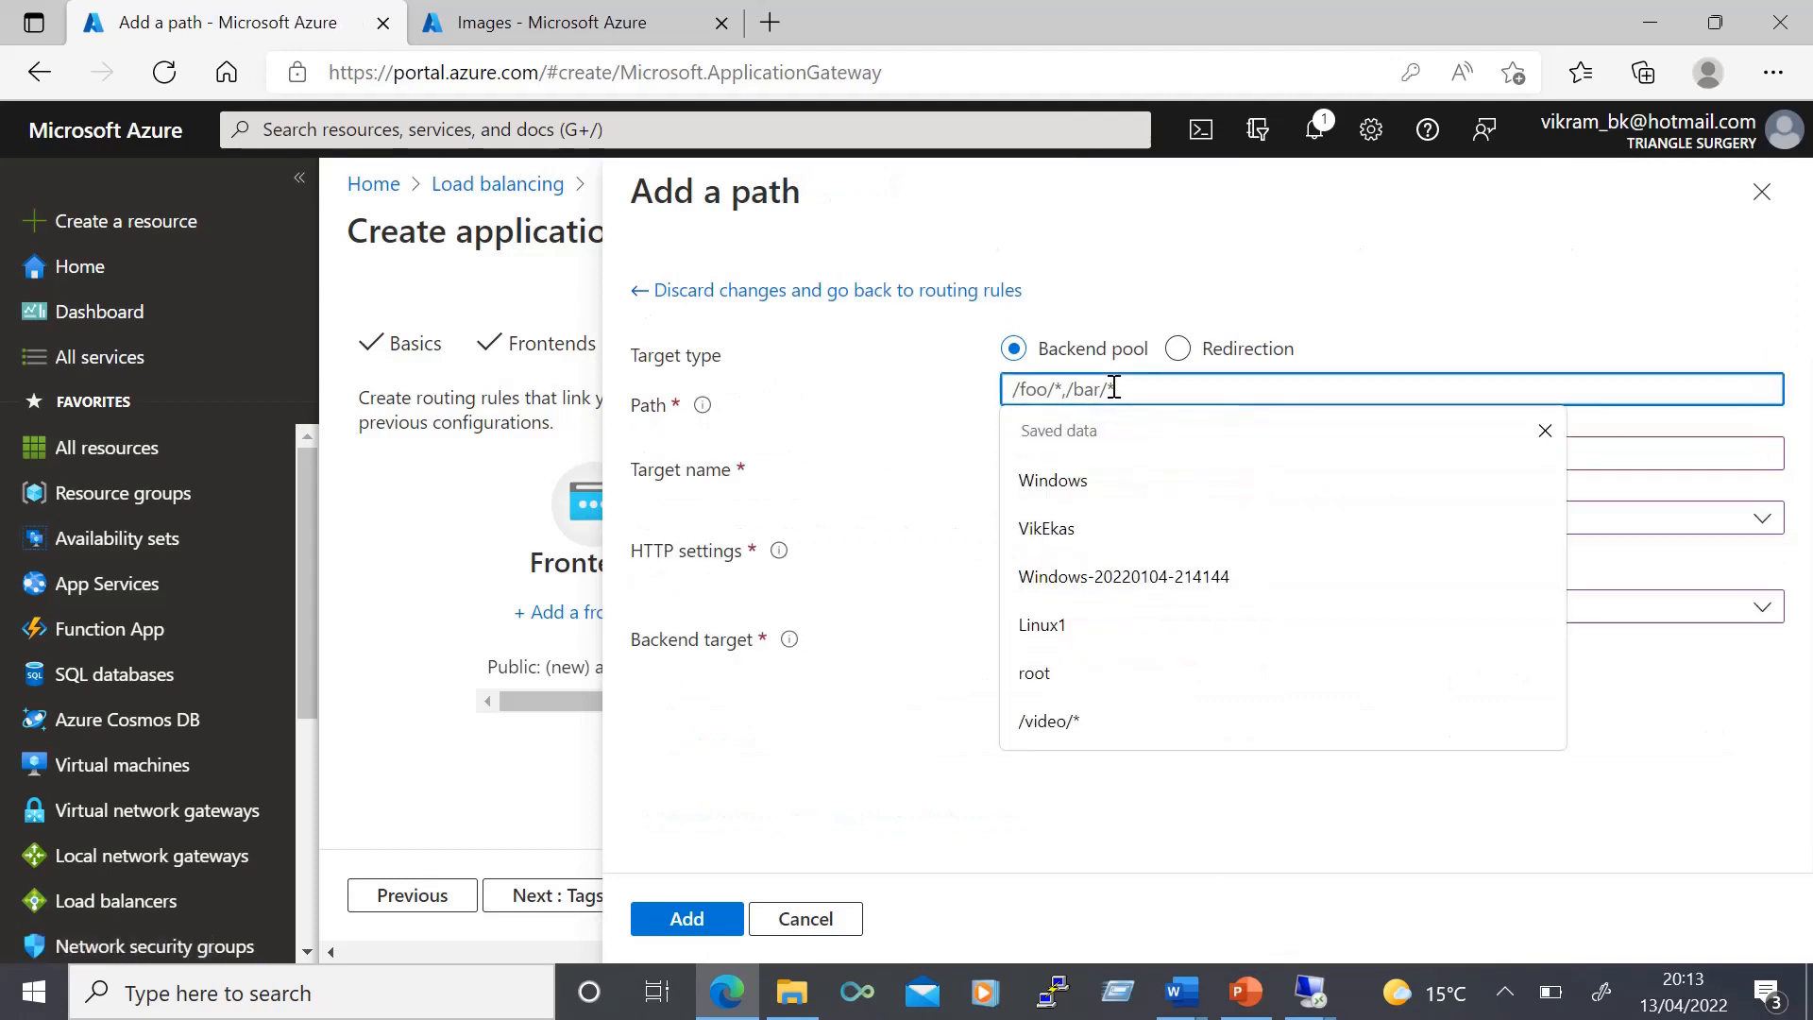
{"action": "type", "text": "/image/*"}
{"action": "left_click", "coordinate": [1057, 422]}
{"action": "type", "text": "target"}
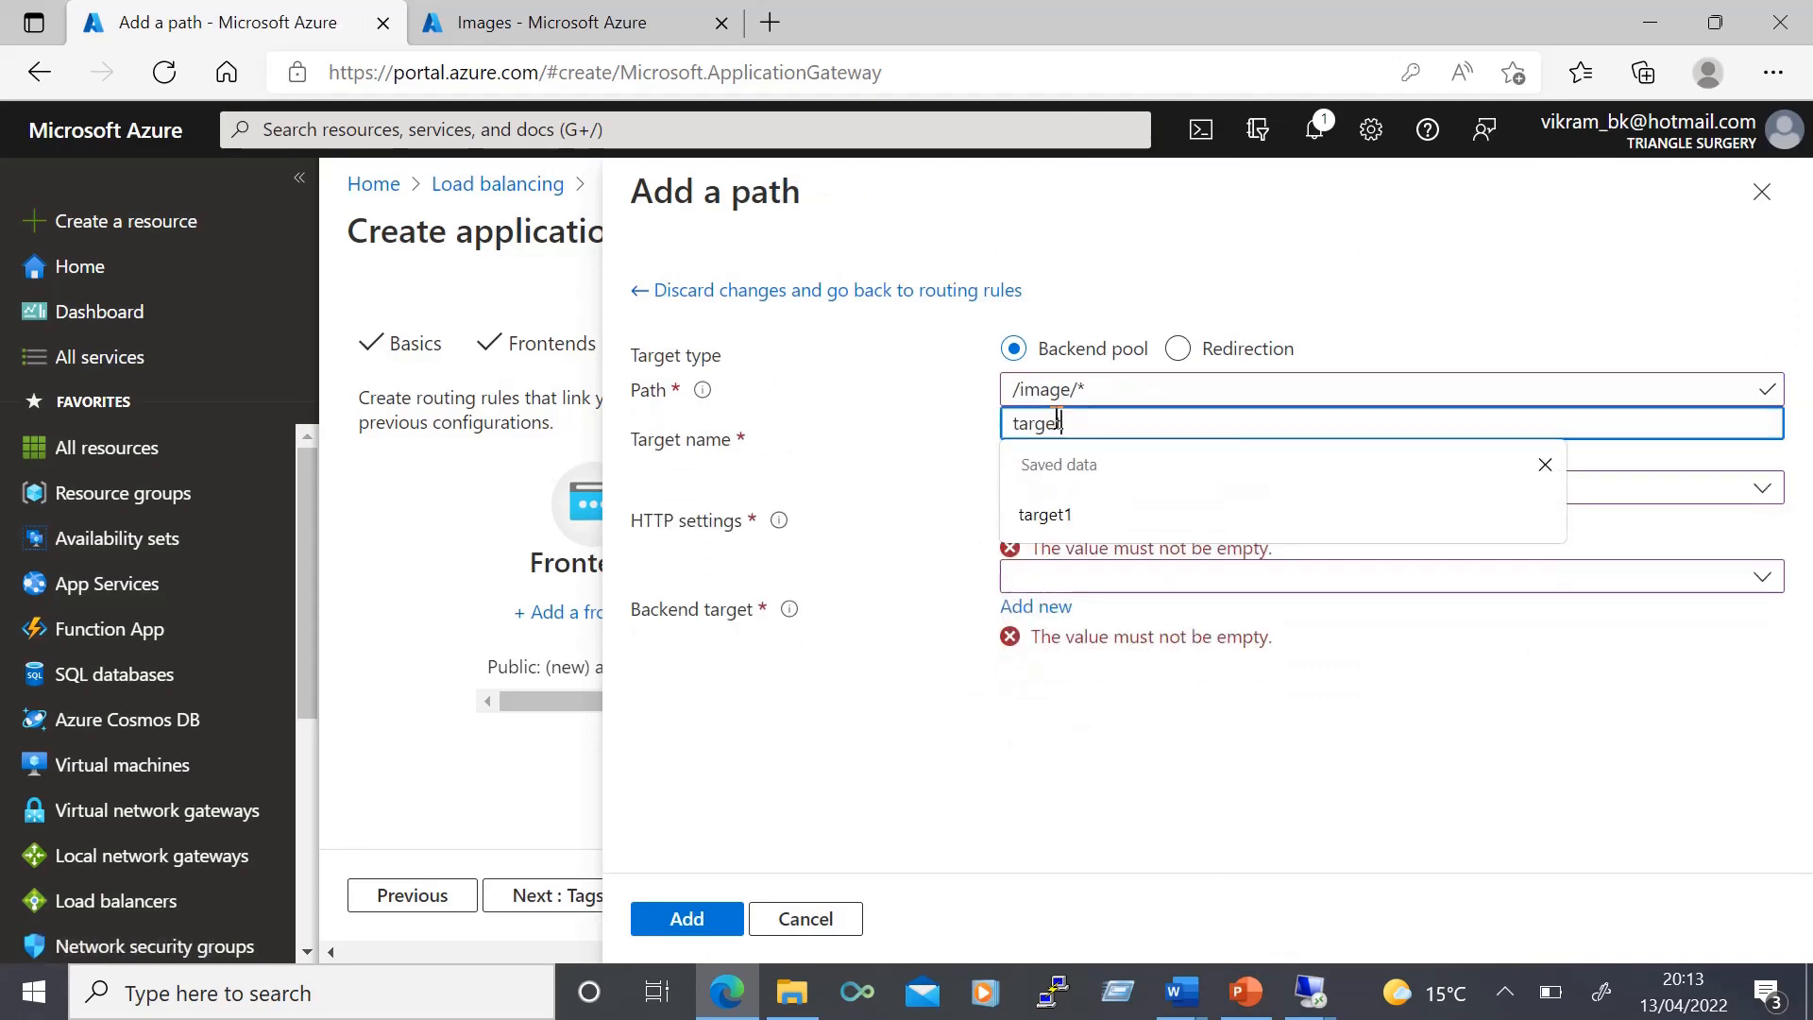
{"action": "type", "text": "2"}
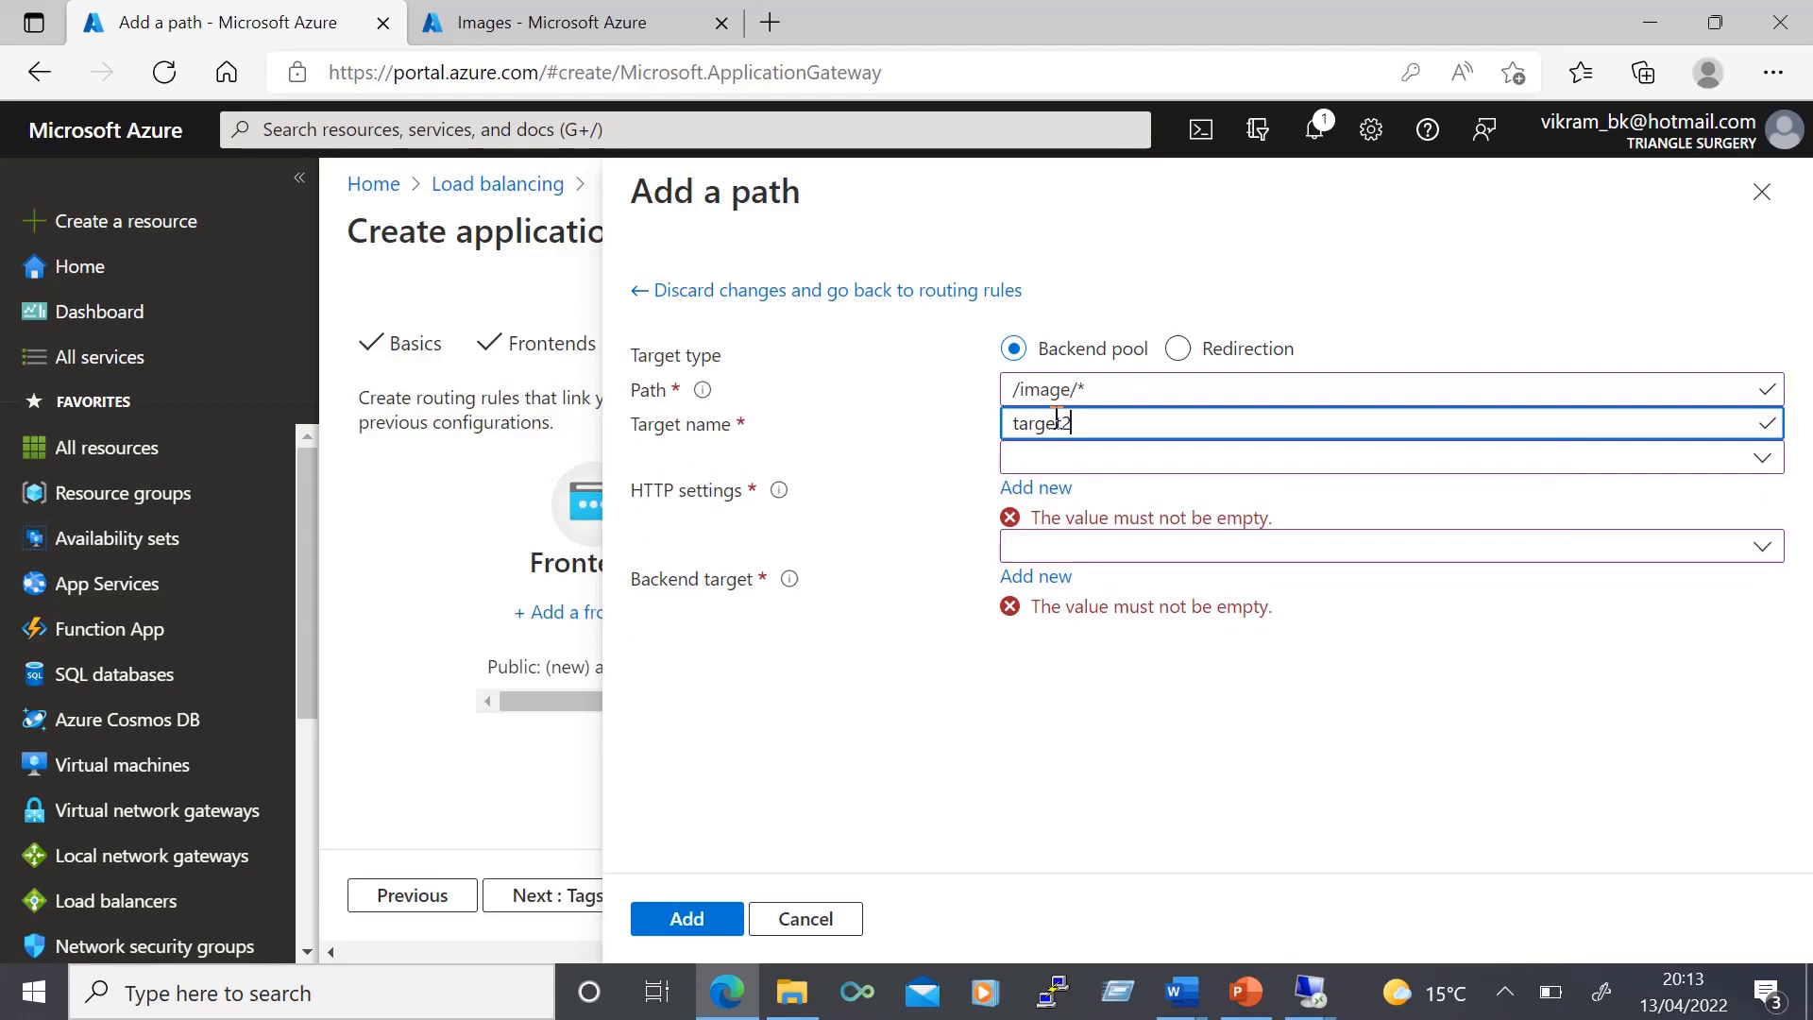
{"action": "left_click", "coordinate": [1056, 460]}
{"action": "left_click", "coordinate": [1049, 492]}
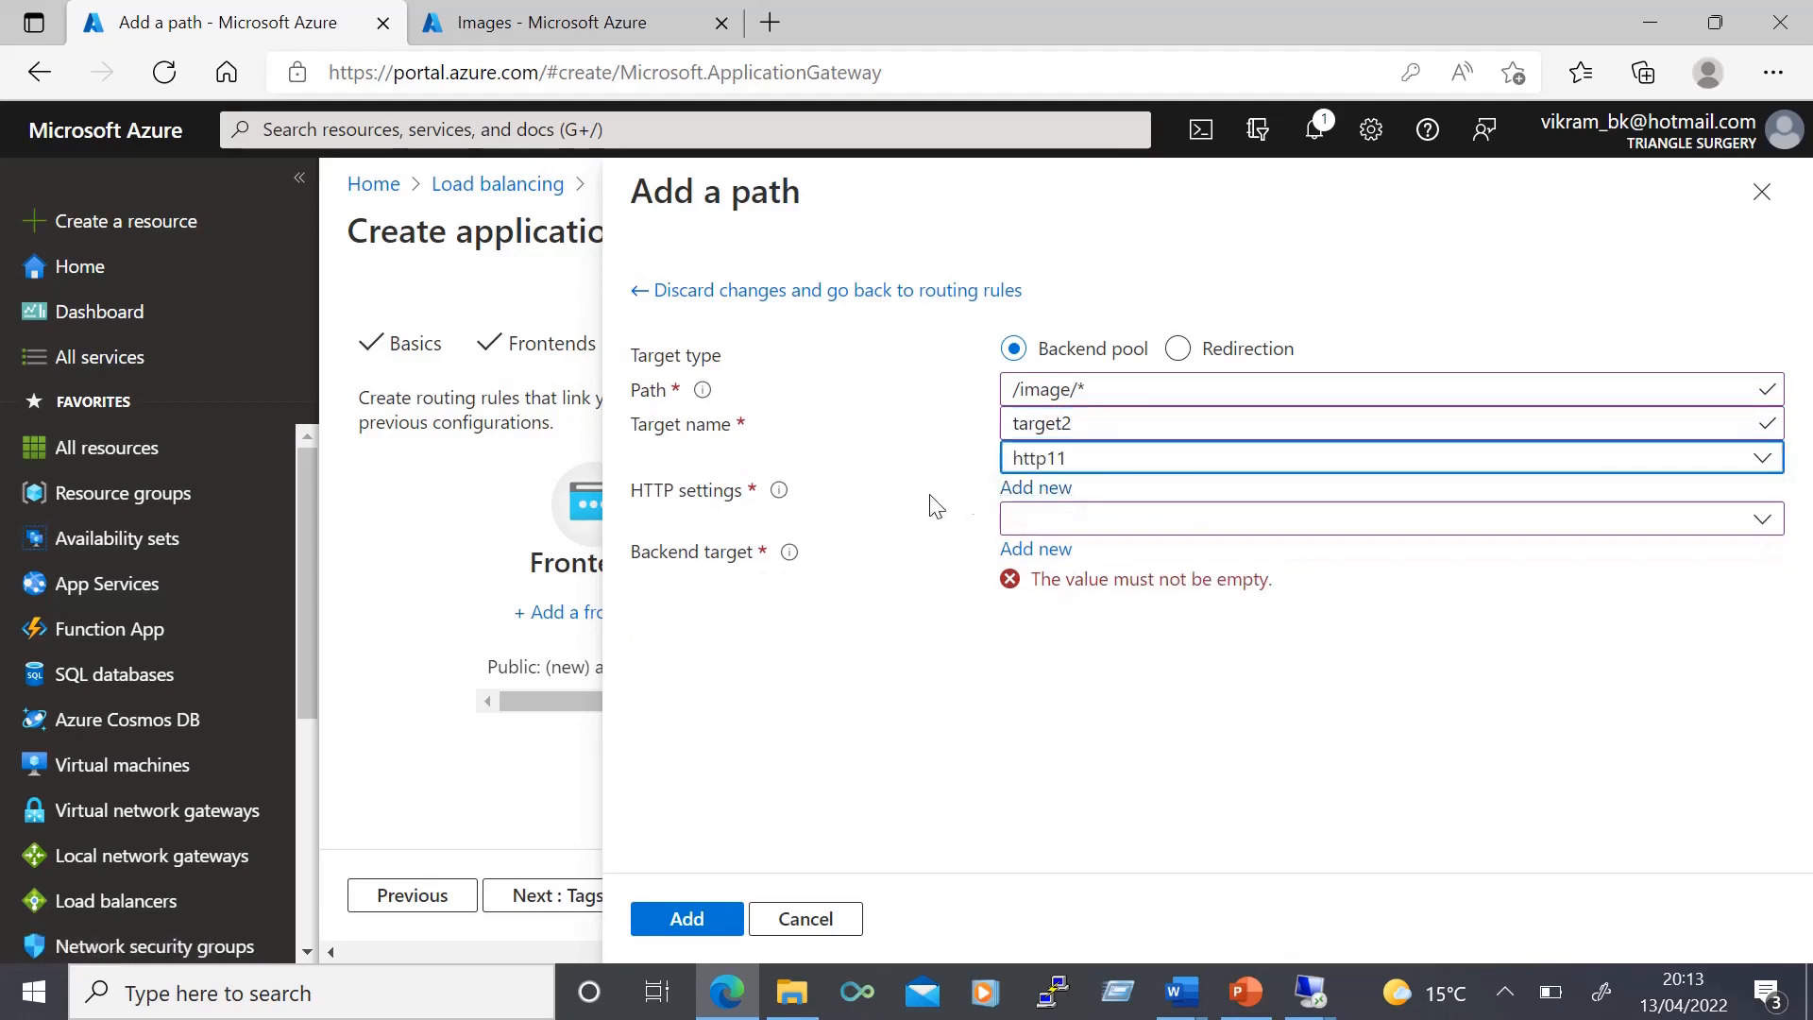
{"action": "left_click", "coordinate": [1057, 520]}
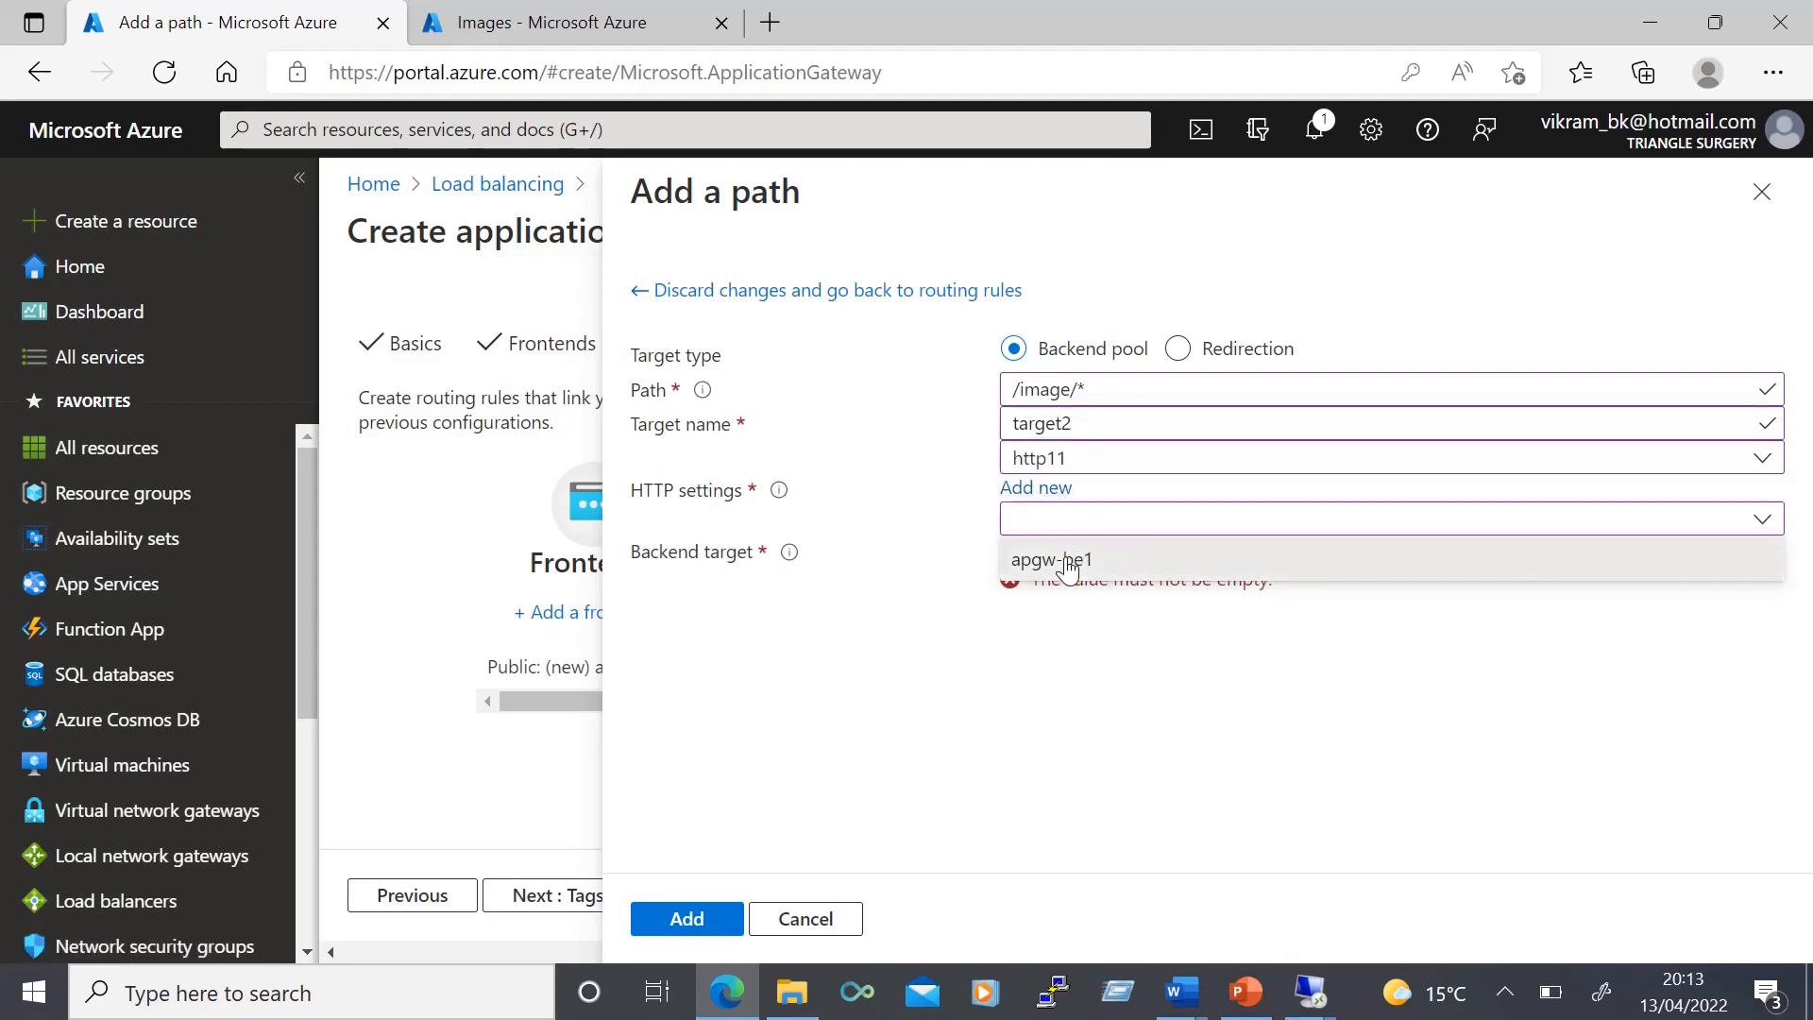
{"action": "left_click", "coordinate": [1073, 560]}
{"action": "left_click", "coordinate": [686, 918]}
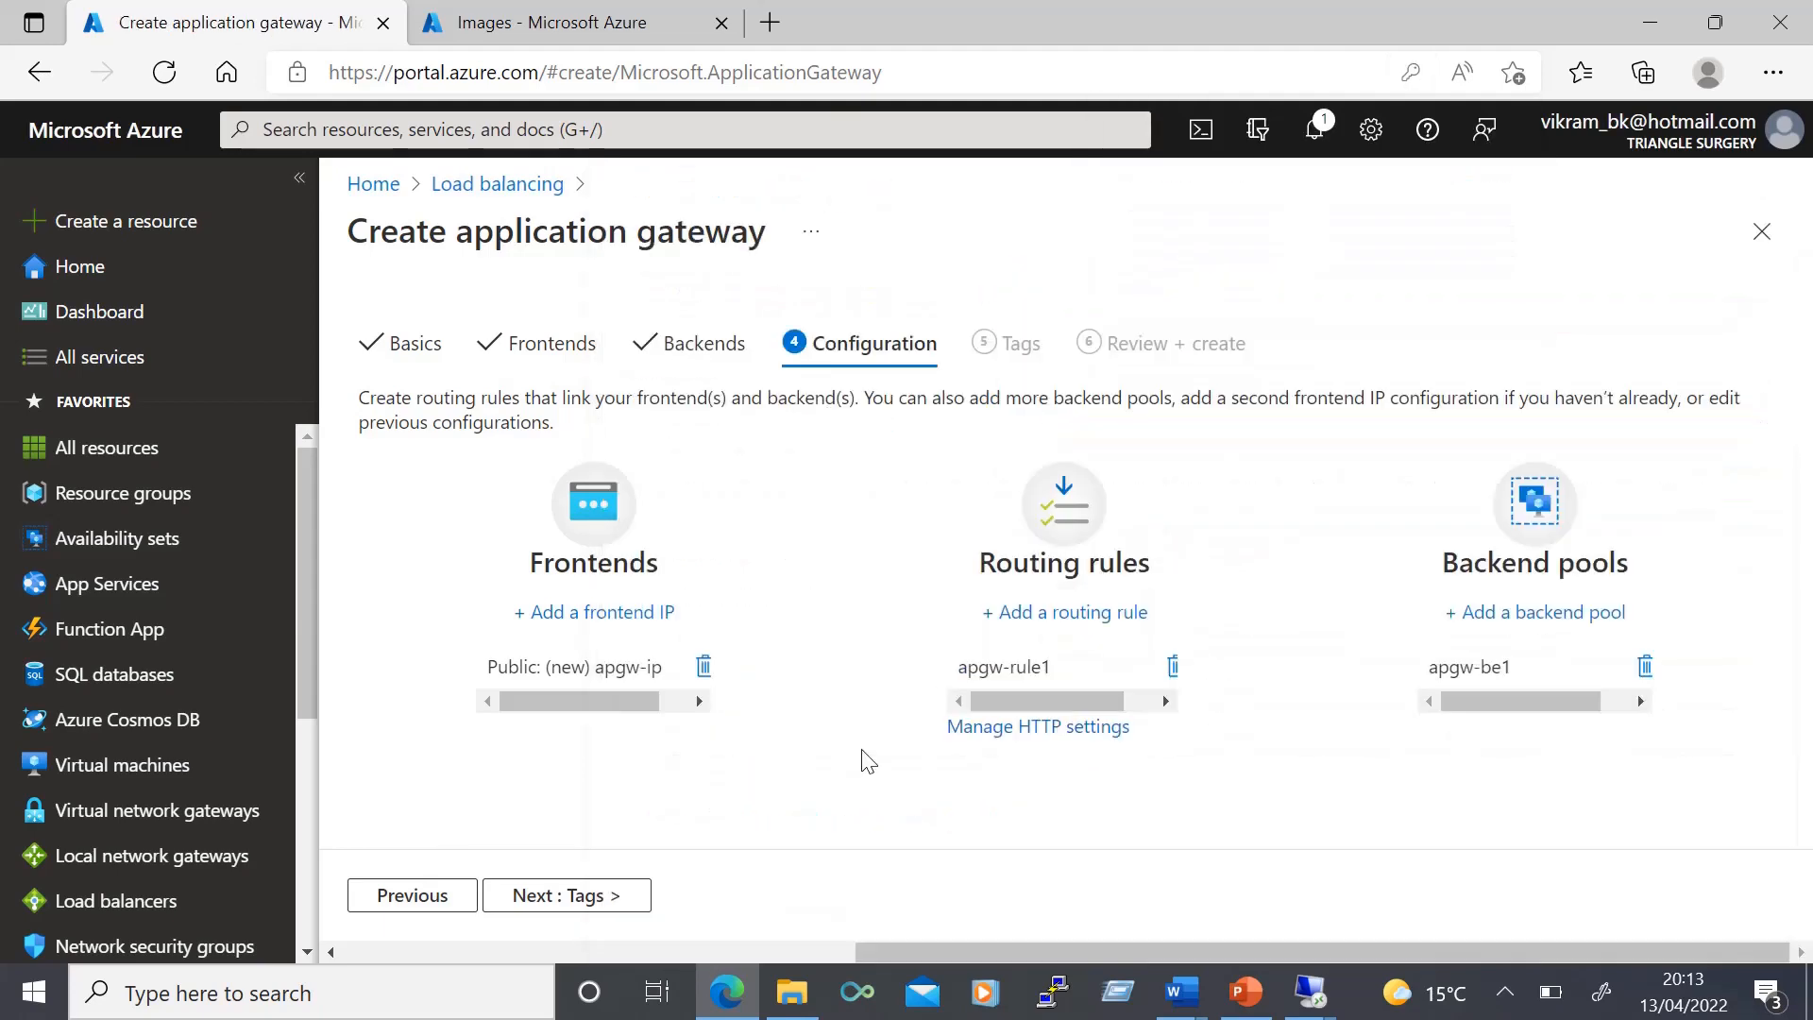
Continue past the tags without adding any and create the application gateway.
{"action": "left_click", "coordinate": [515, 897]}
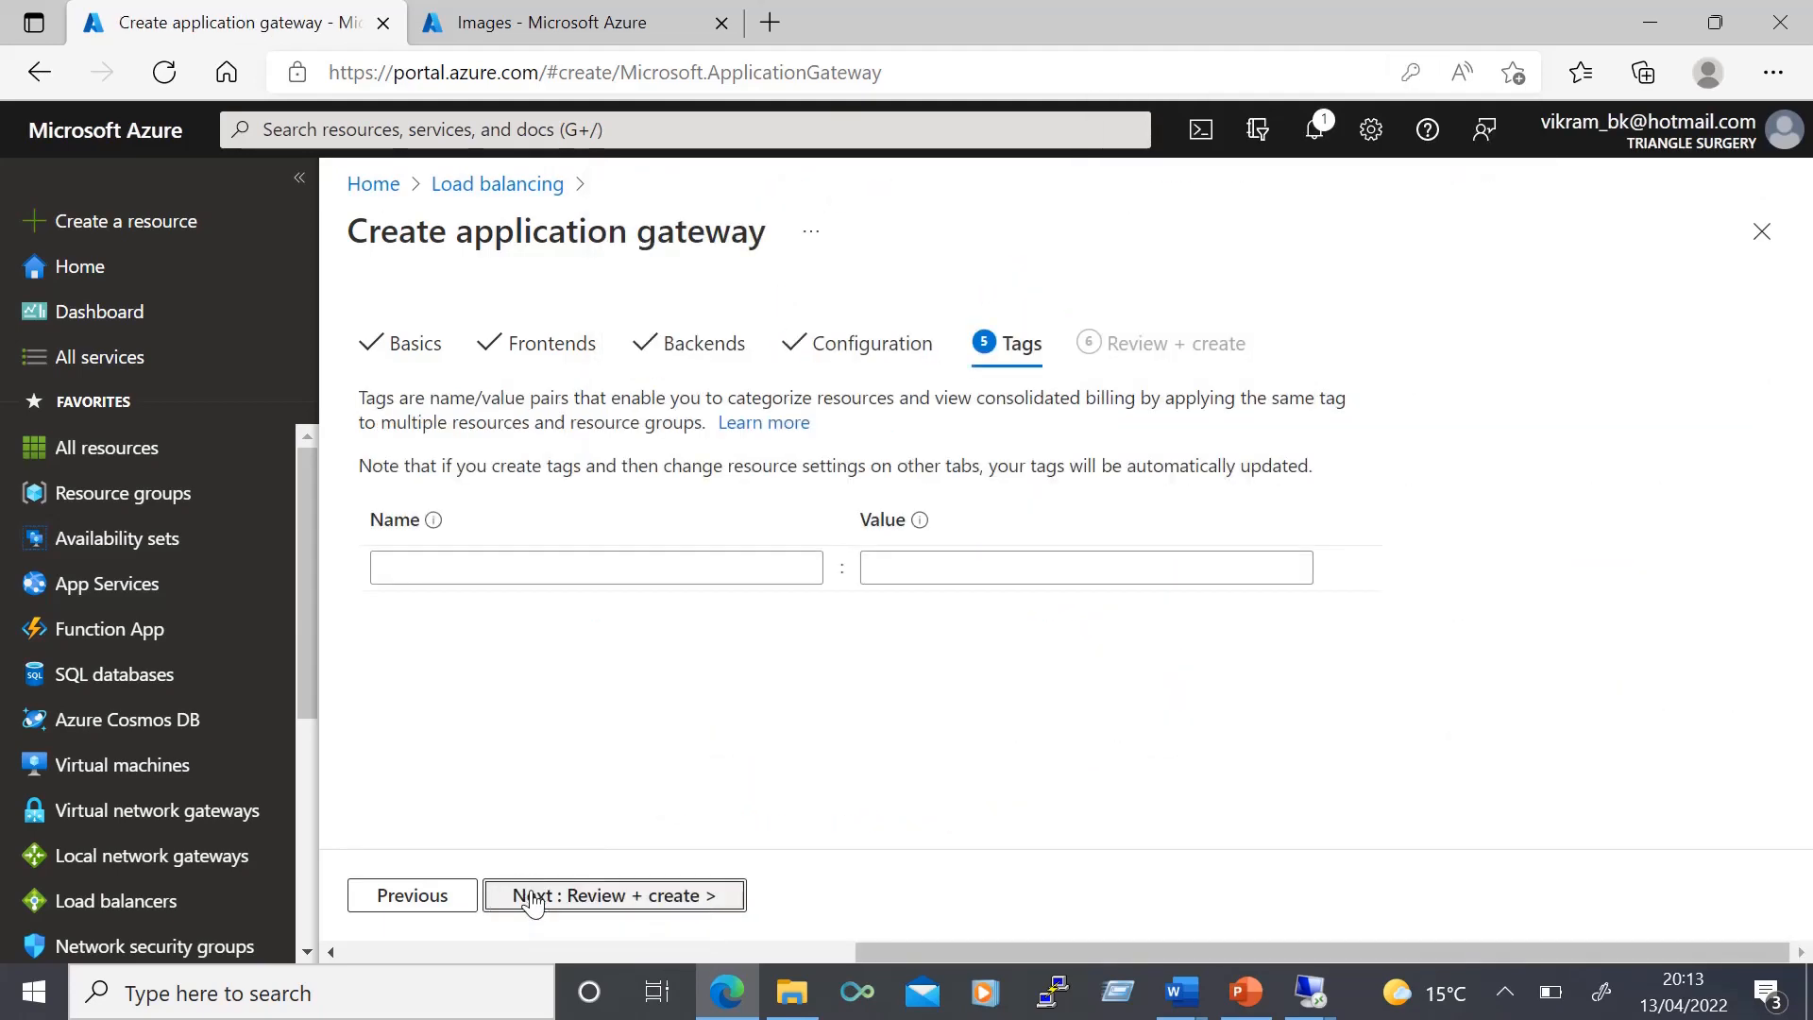
{"action": "left_click", "coordinate": [520, 892]}
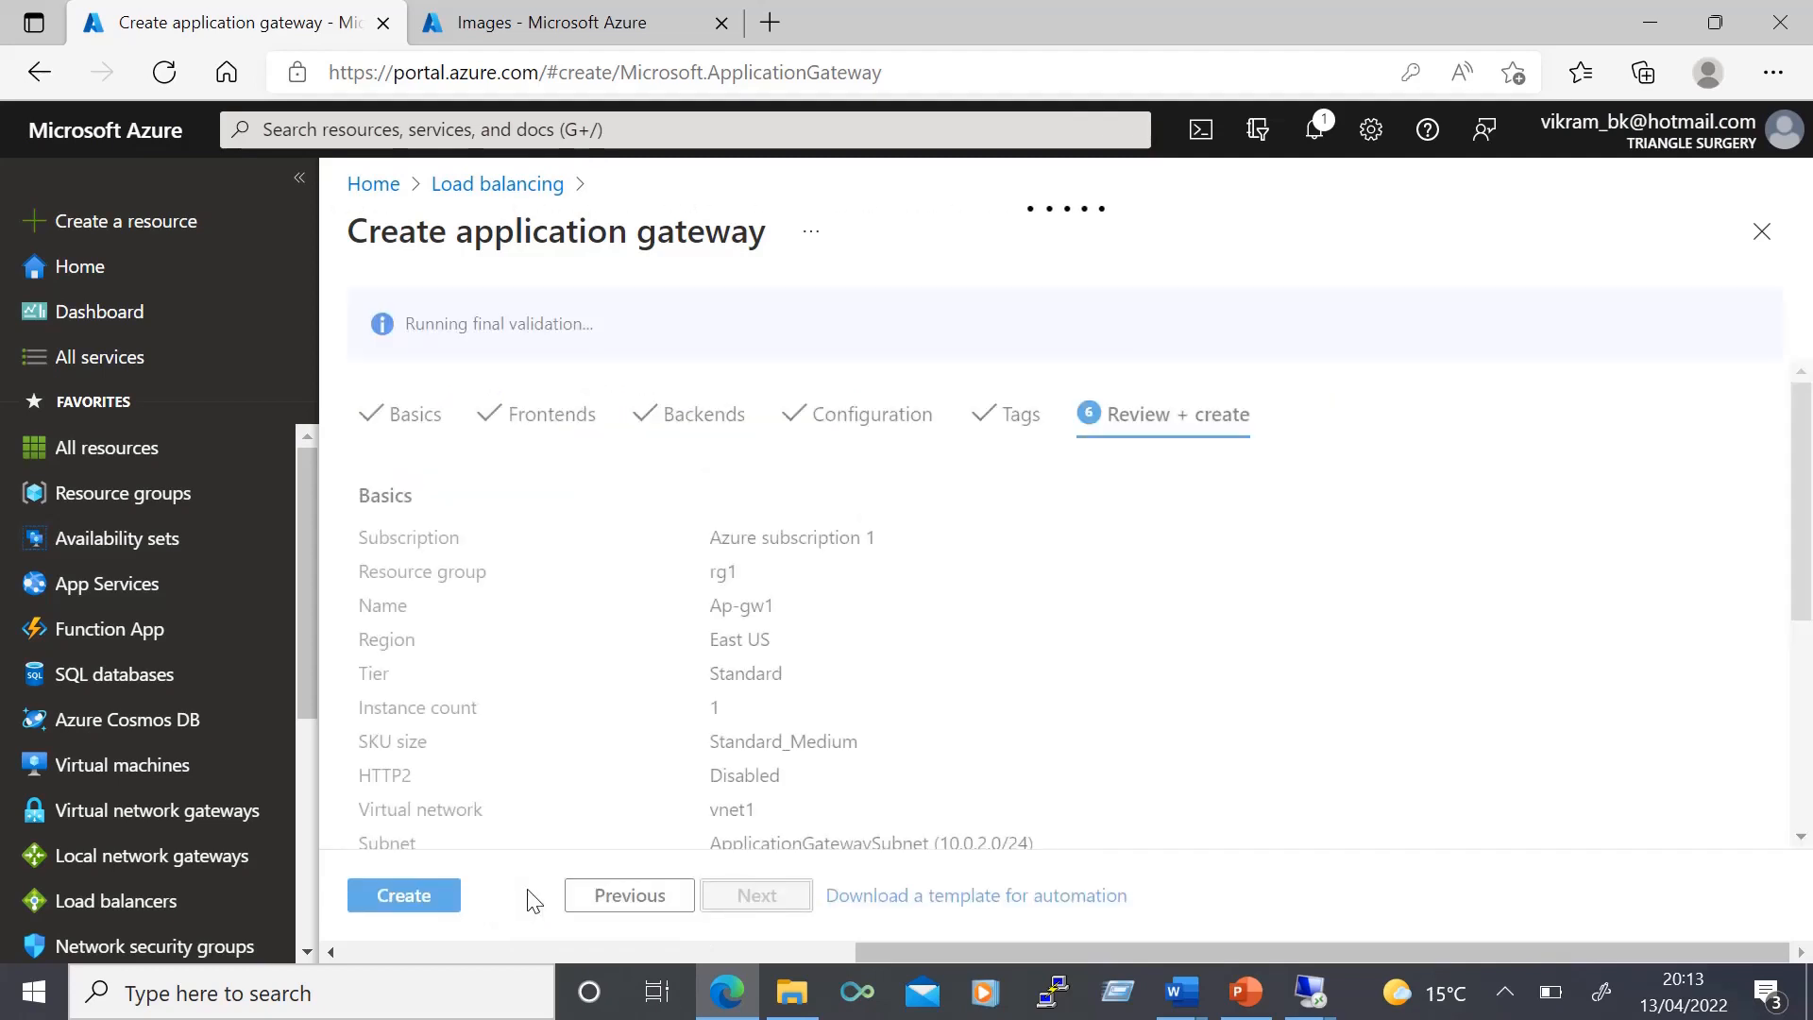
{"action": "left_click", "coordinate": [404, 894]}
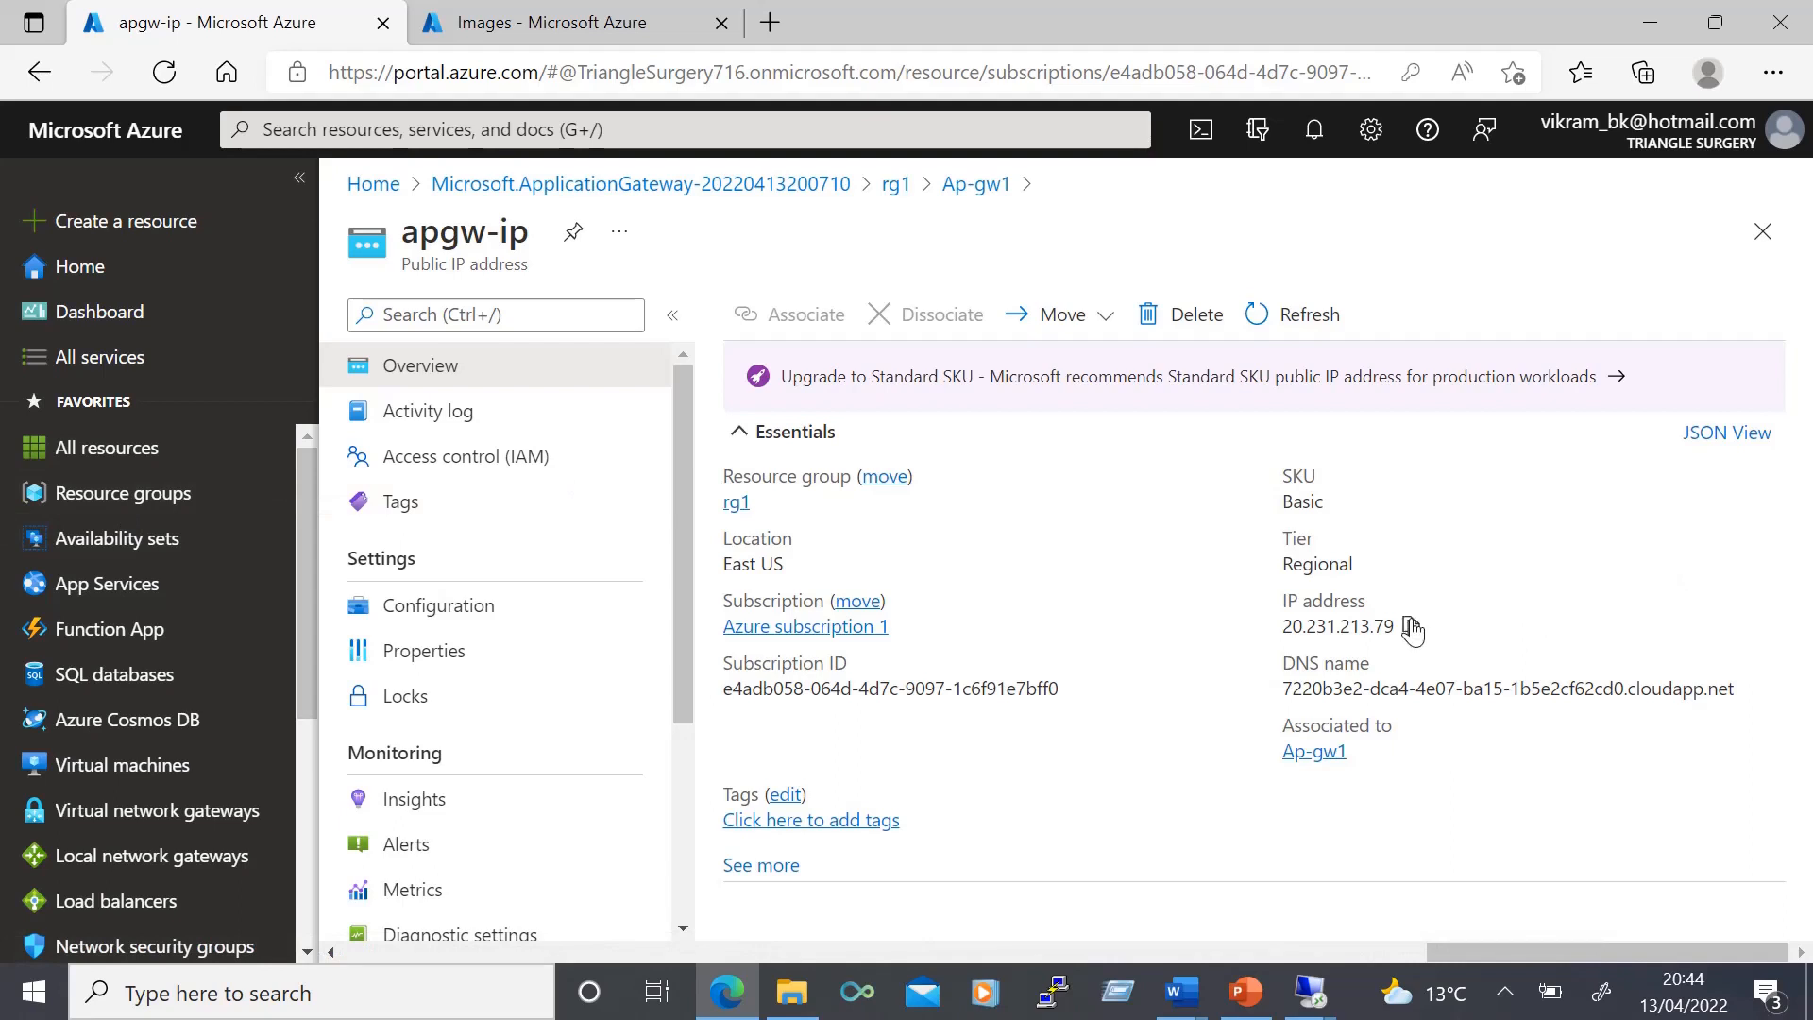
Copy the IP address of the gateway's public IP resource apgw-ip.
{"action": "left_click", "coordinate": [1411, 628]}
{"action": "left_click", "coordinate": [770, 23]}
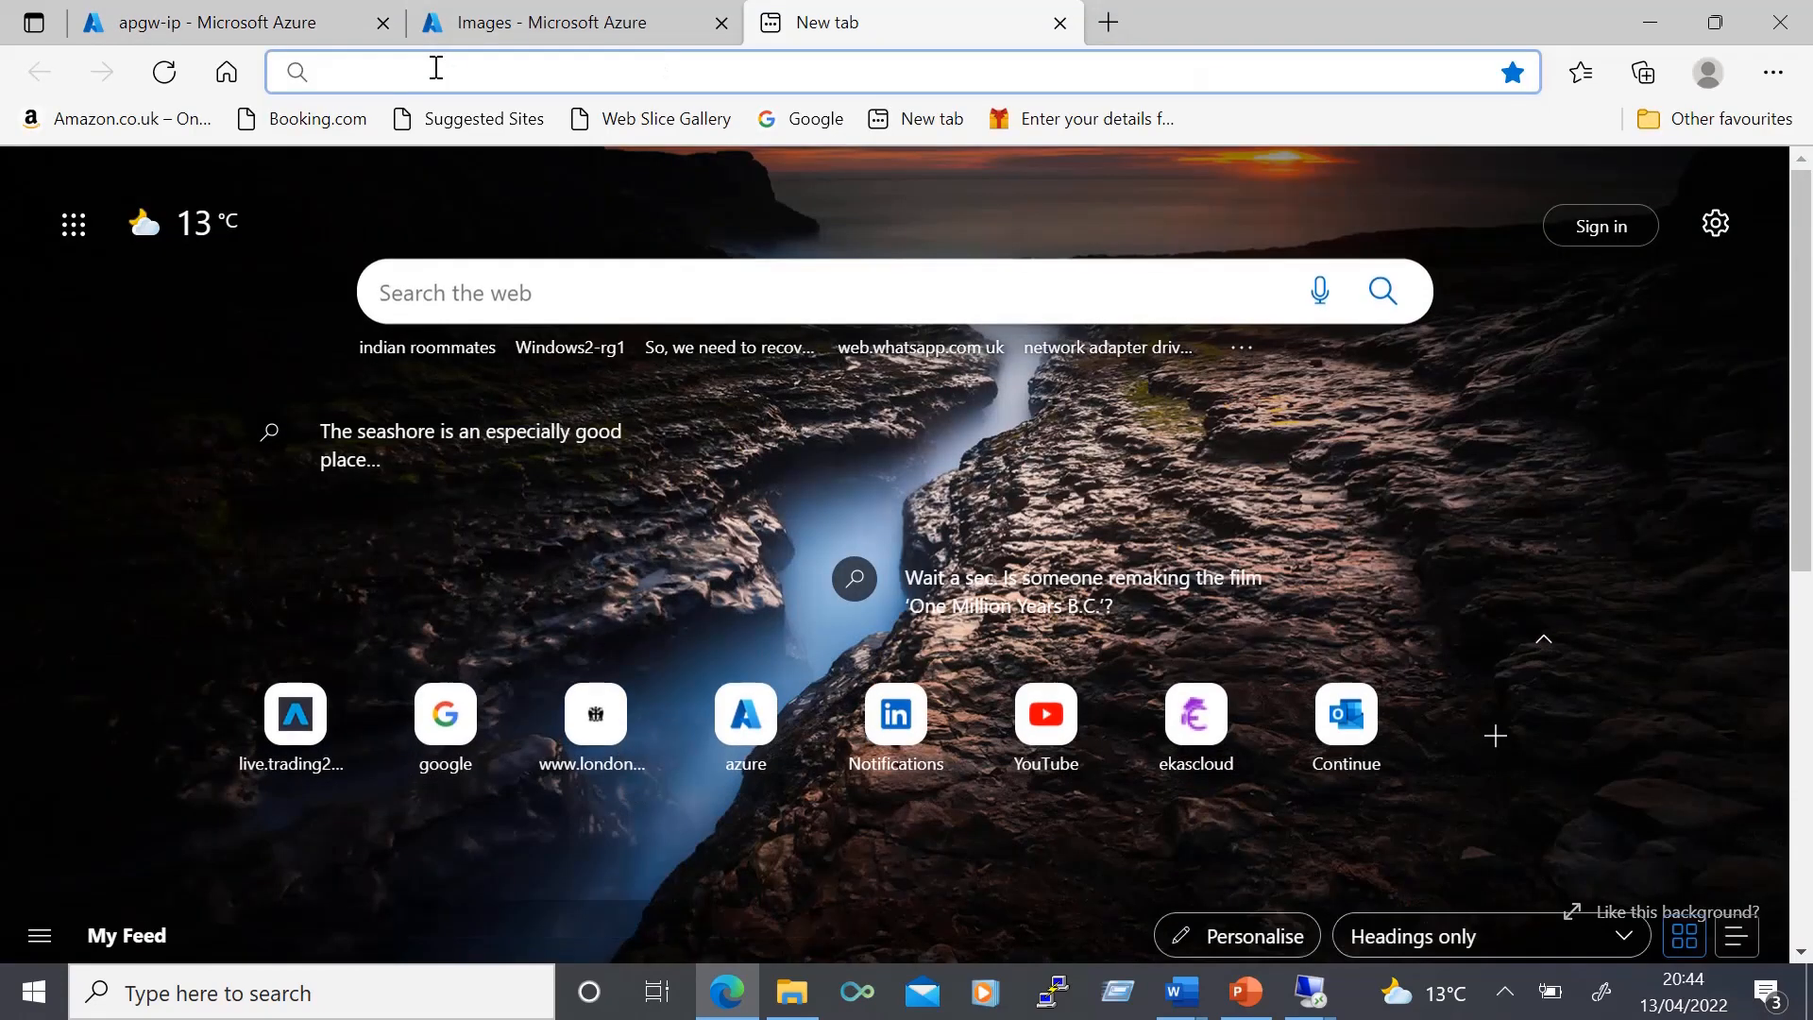
{"action": "left_click", "coordinate": [1060, 22]}
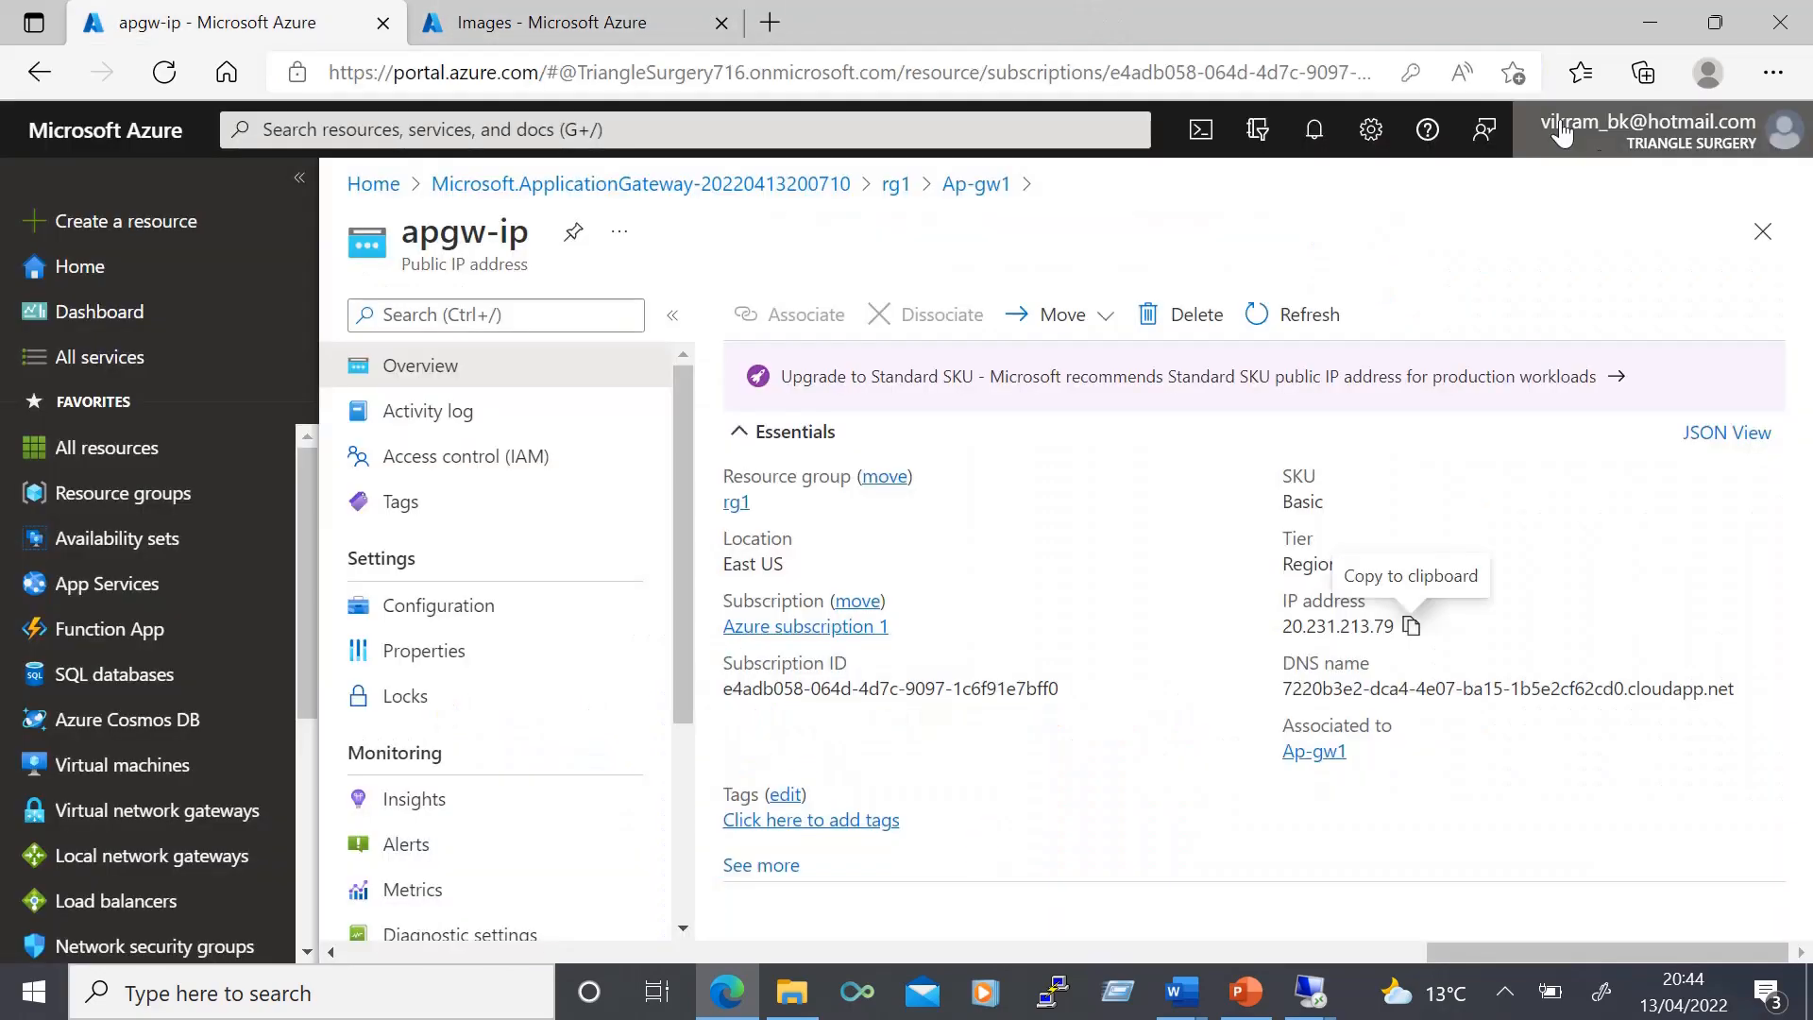